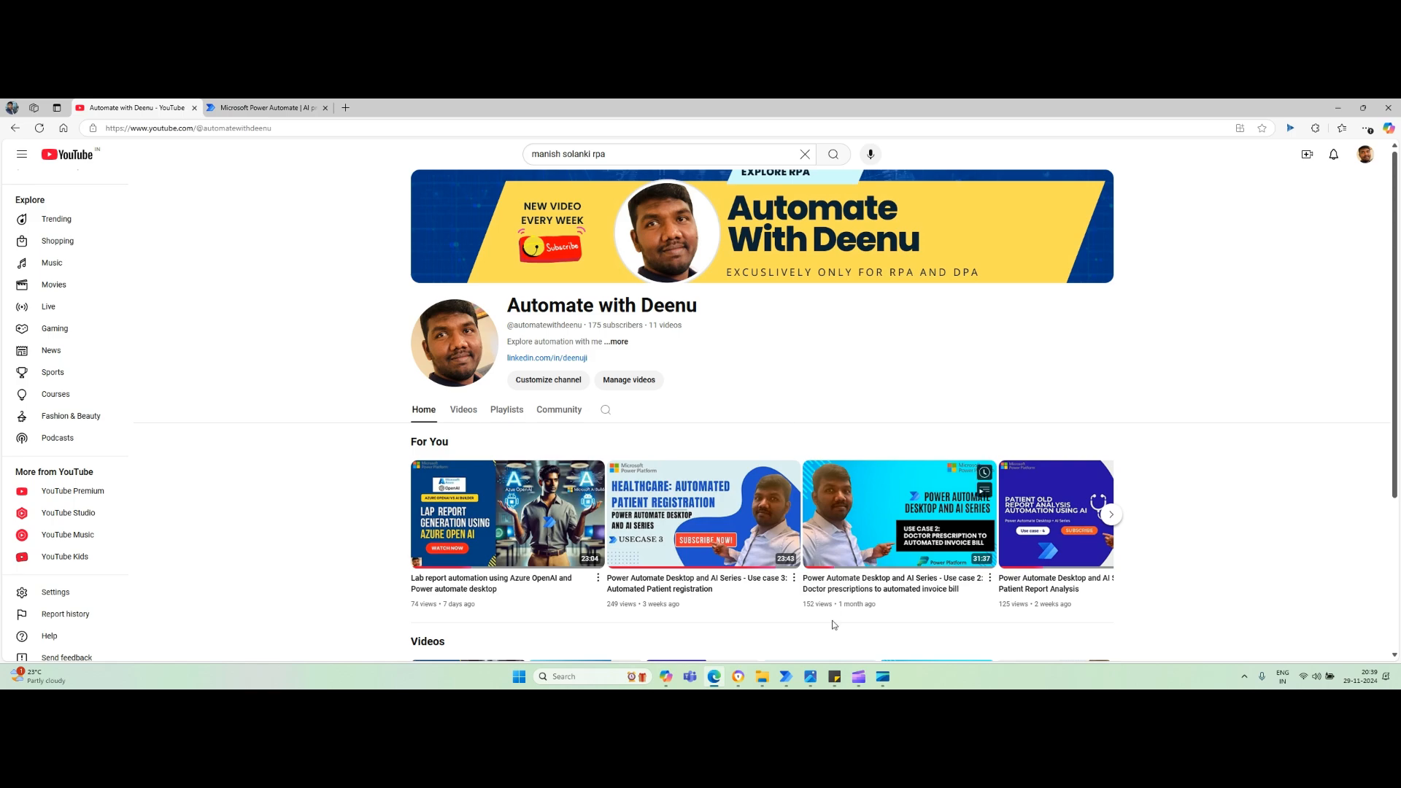
{"action": "mouse_move", "coordinate": [815, 487]}
{"action": "left_click", "coordinate": [884, 677]}
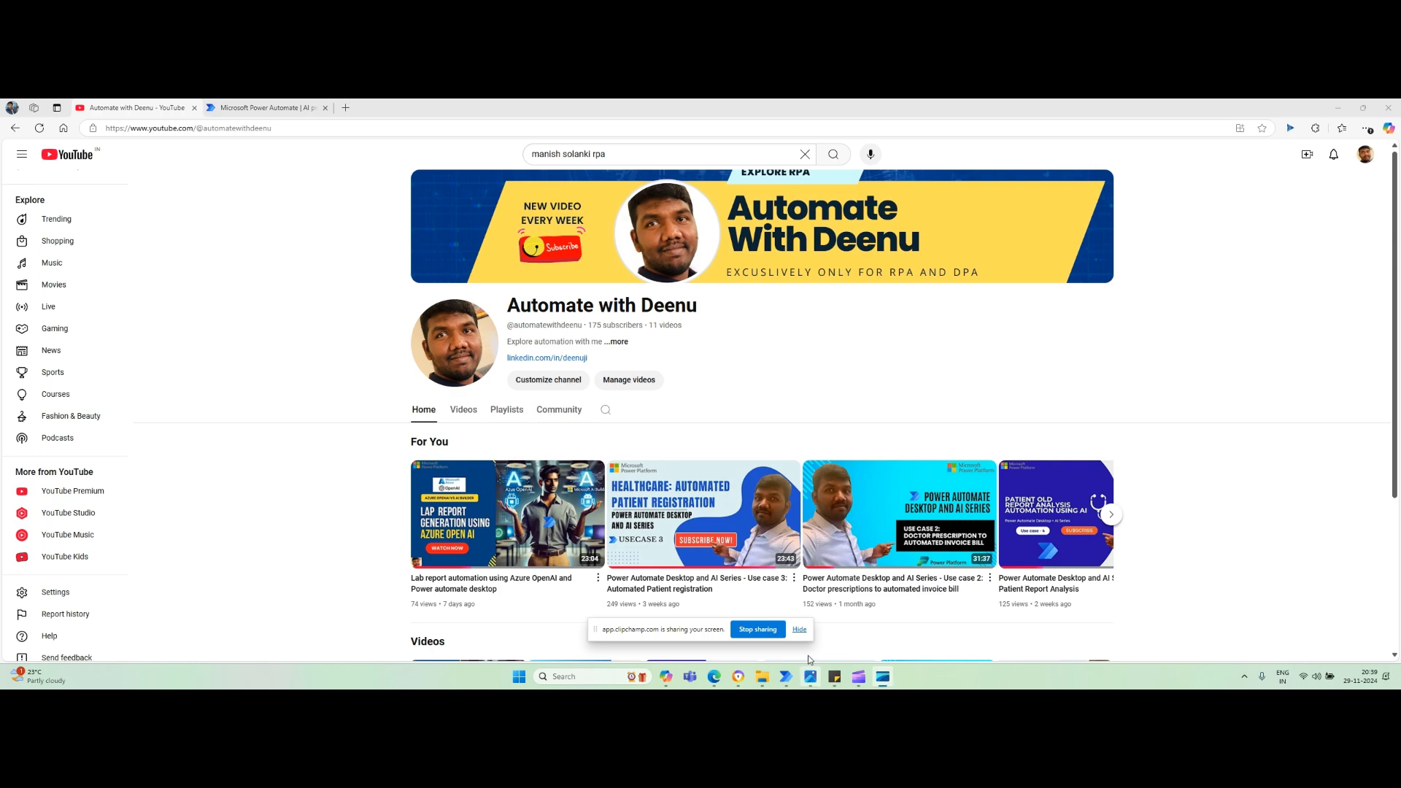
{"action": "left_click", "coordinate": [800, 630]}
- Switch to the prescription photo in the image viewer, enlarge it to examine the handwritten medicines and dosages, and close it
{"action": "mouse_move", "coordinate": [810, 677]}
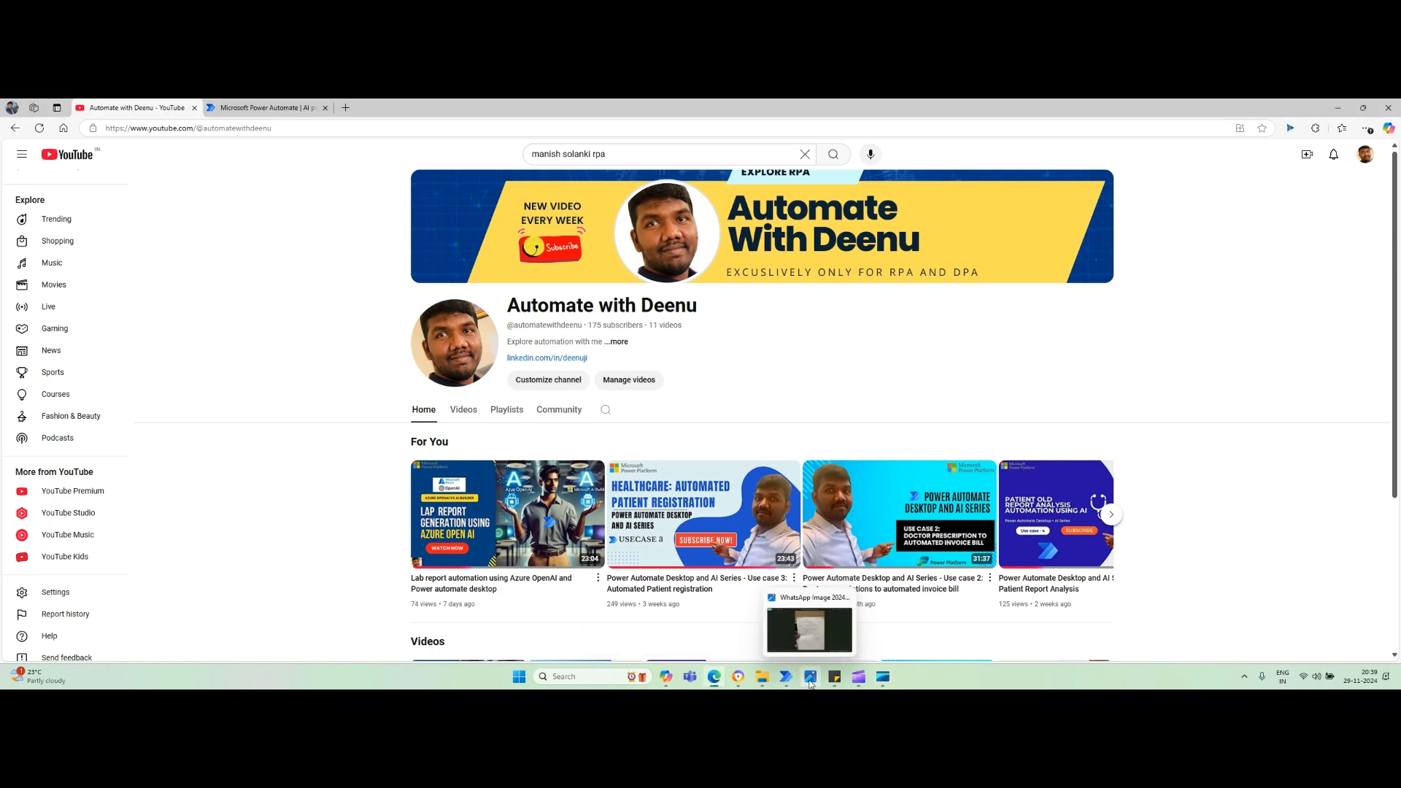
{"action": "left_click", "coordinate": [808, 647]}
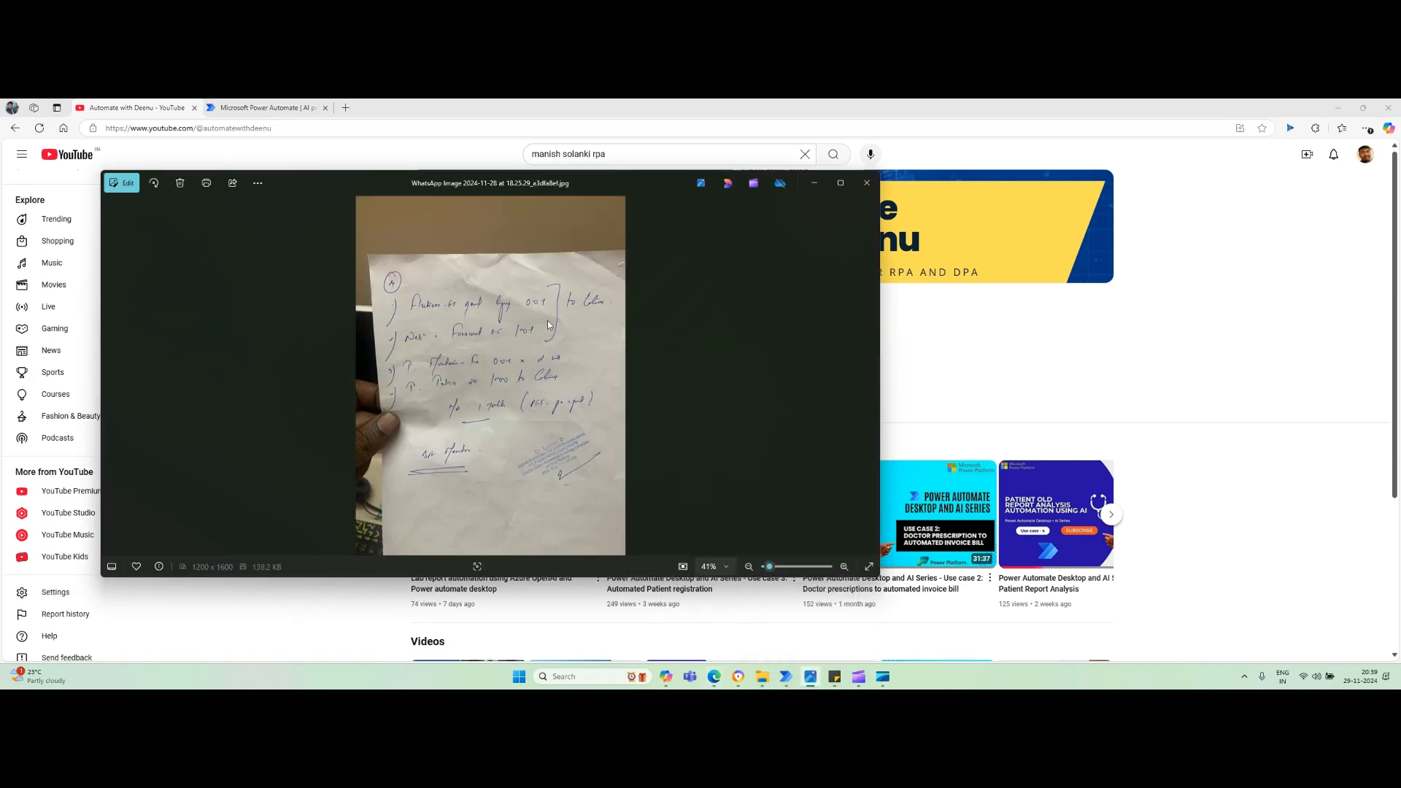
{"action": "left_click", "coordinate": [839, 186]}
{"action": "scroll", "coordinate": [651, 309], "scroll_direction": "up", "scroll_amount": 4}
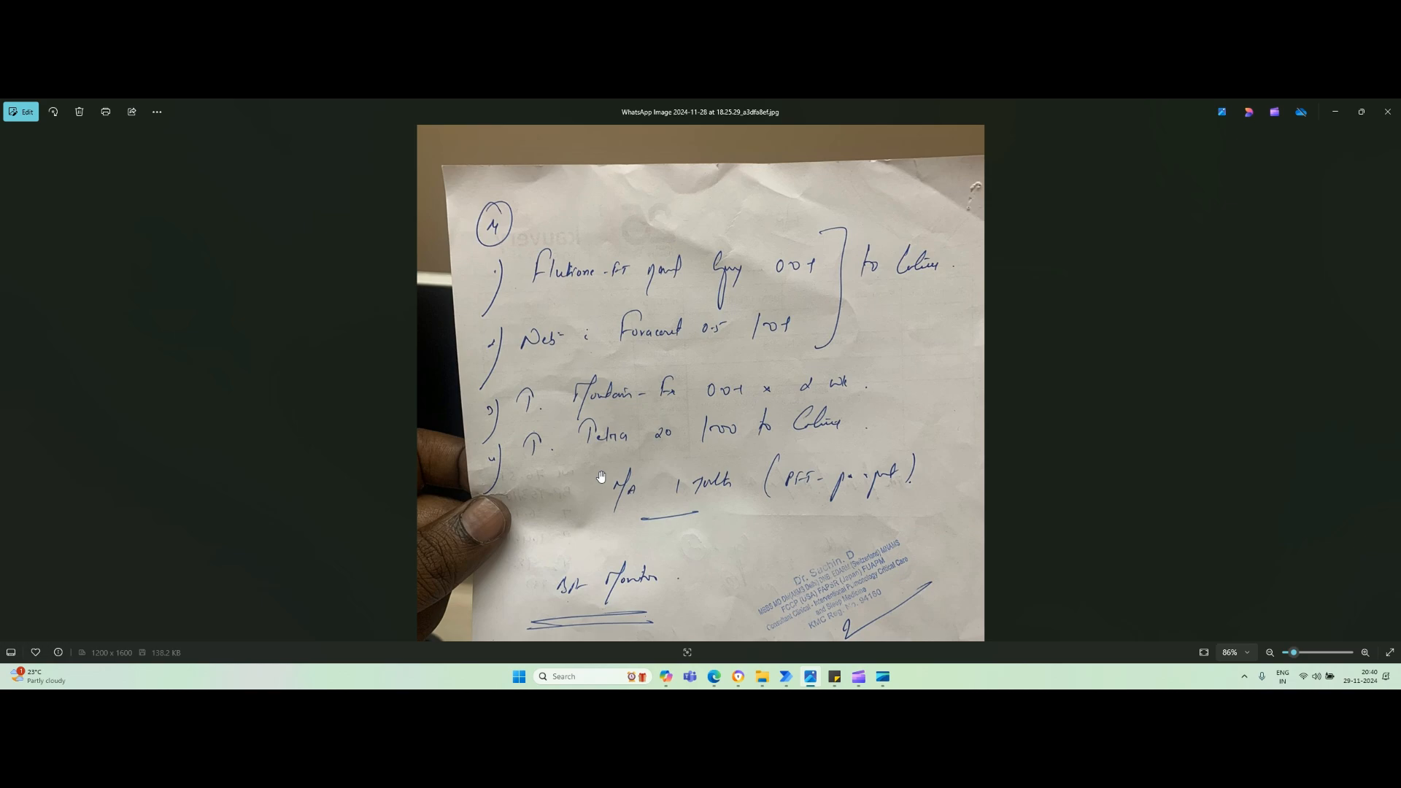
{"action": "scroll", "coordinate": [736, 460], "scroll_direction": "down", "scroll_amount": 3}
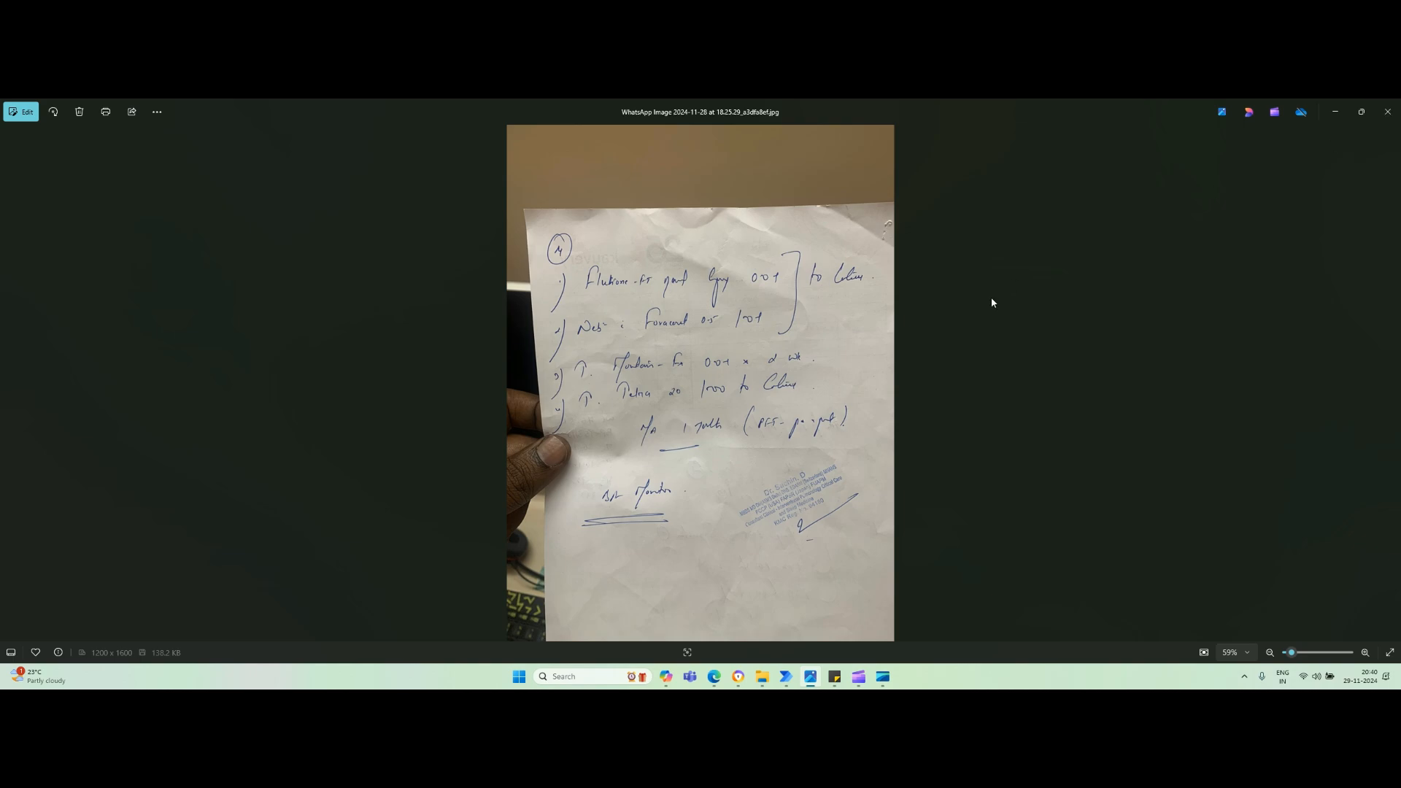
{"action": "scroll", "coordinate": [991, 299], "scroll_direction": "up", "scroll_amount": 2}
{"action": "left_click_drag", "start_coordinate": [828, 269], "coordinate": [763, 300]}
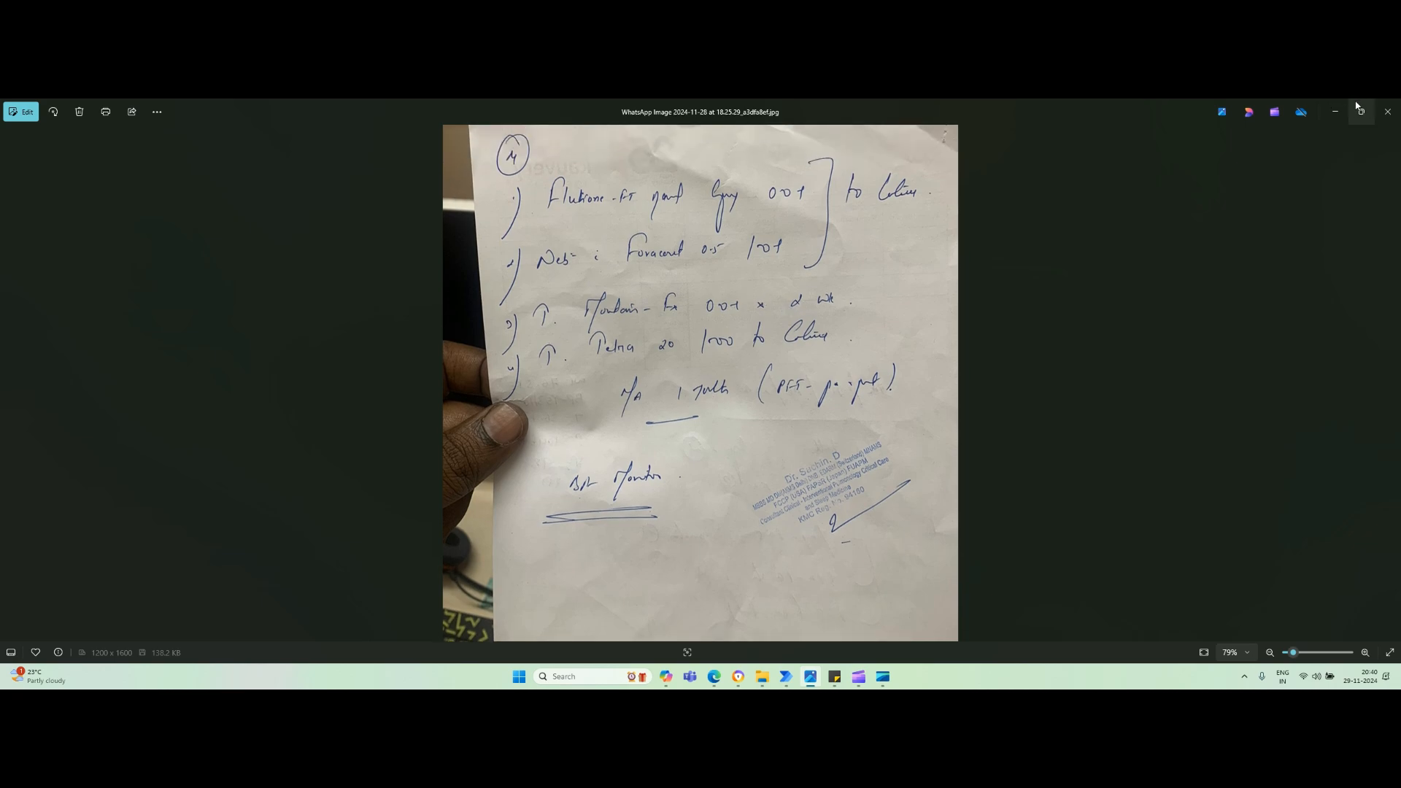
{"action": "left_click", "coordinate": [1388, 111]}
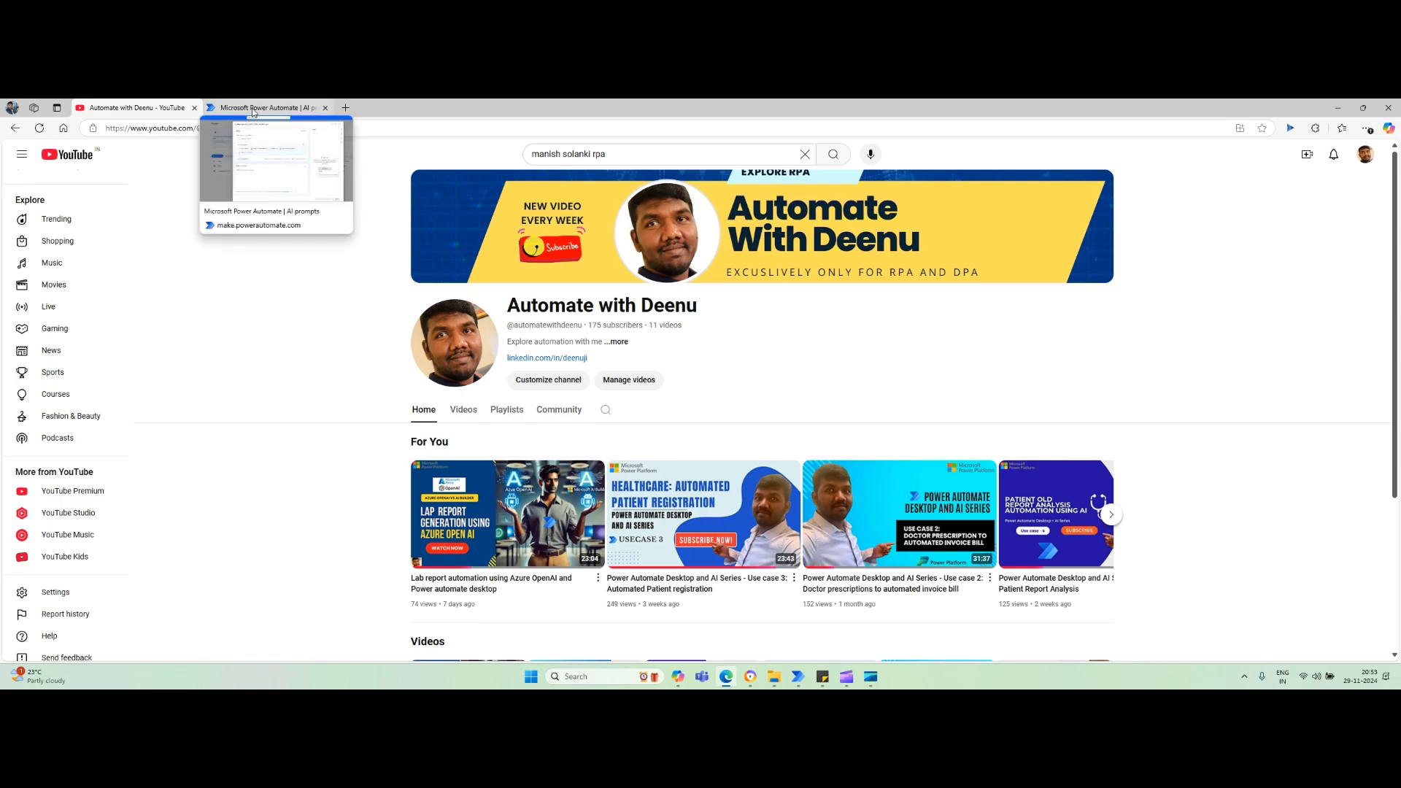
- Switch to Power Automate, close the open custom prompt, and start a new "Create text with GPT using a prompt" from the AI hub prompts
{"action": "left_click", "coordinate": [253, 109]}
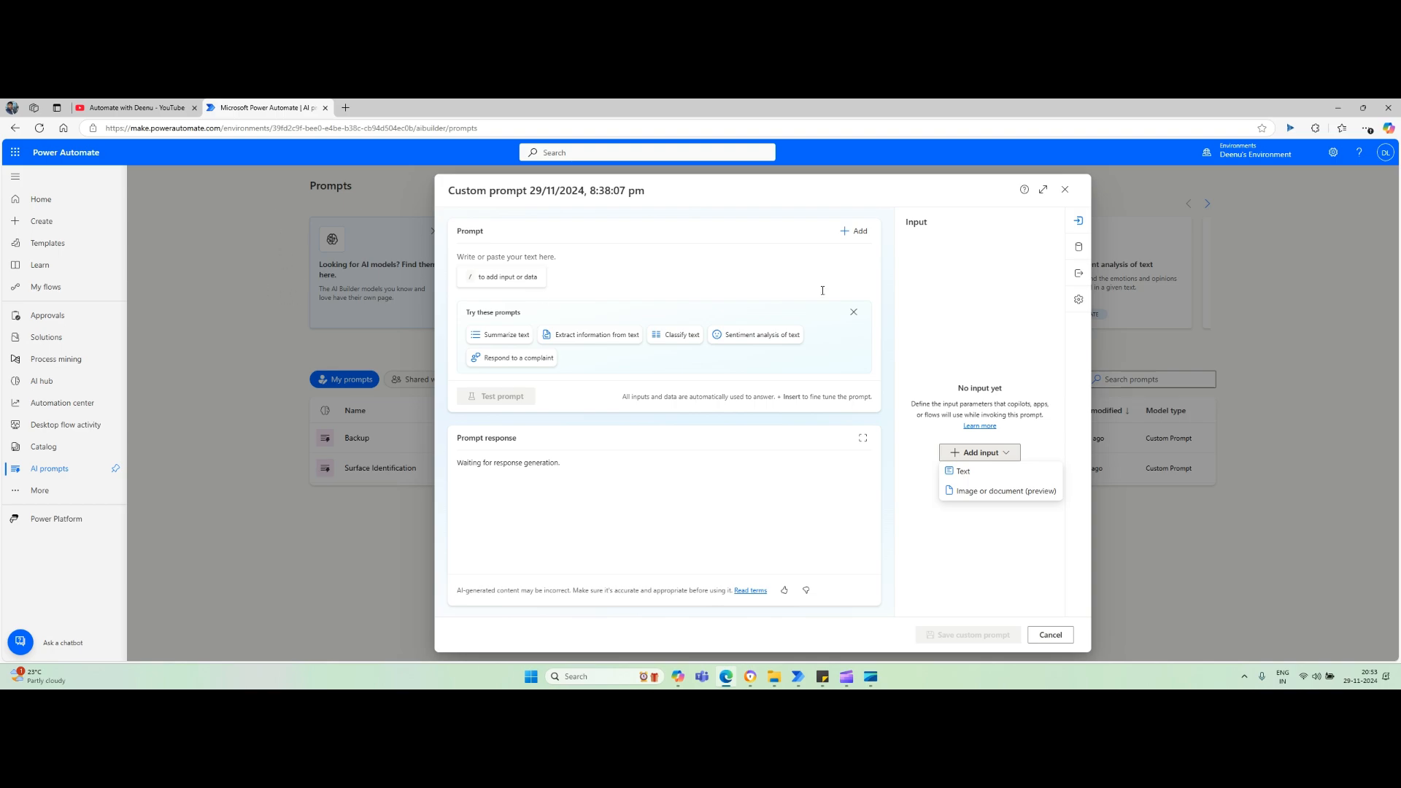
{"action": "left_click", "coordinate": [1065, 189]}
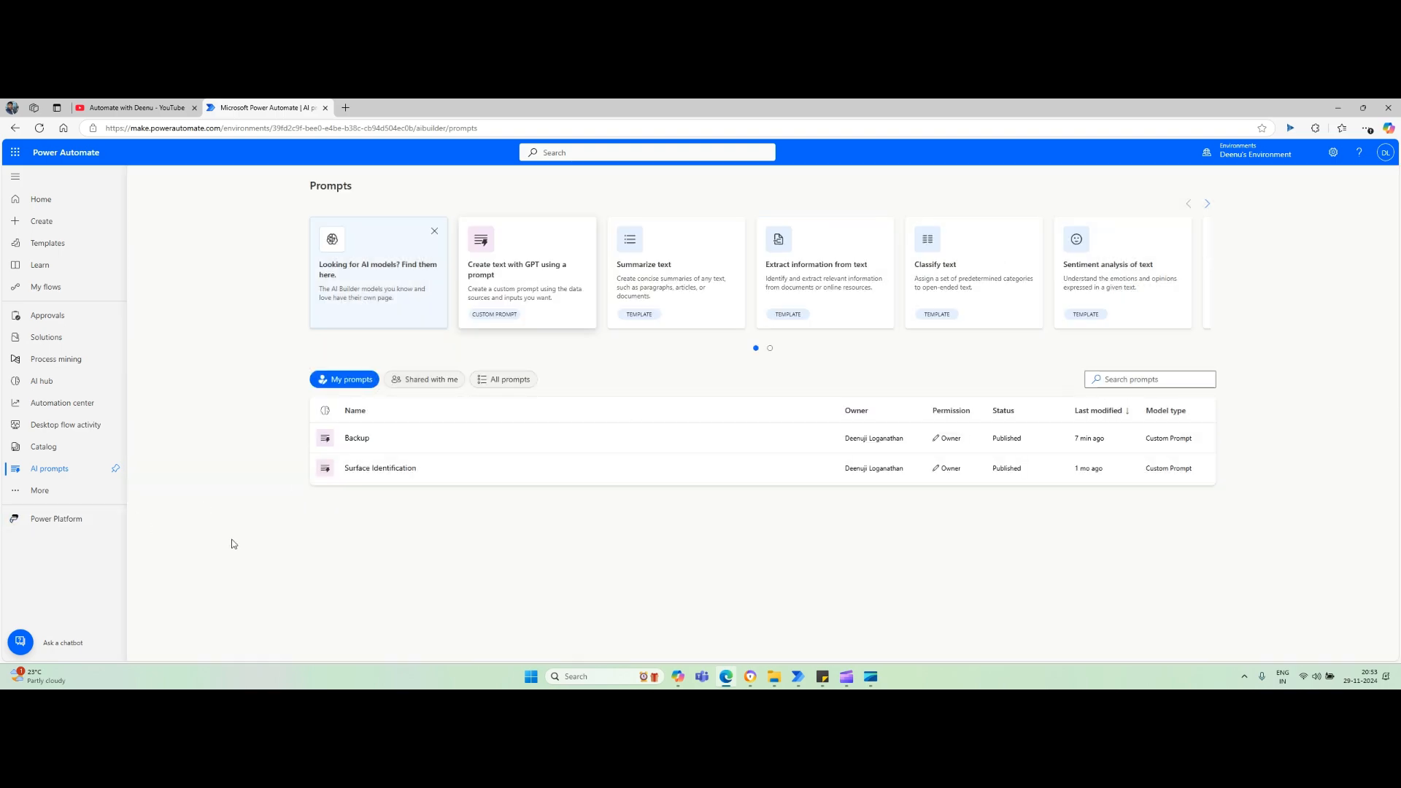
{"action": "left_click", "coordinate": [51, 382]}
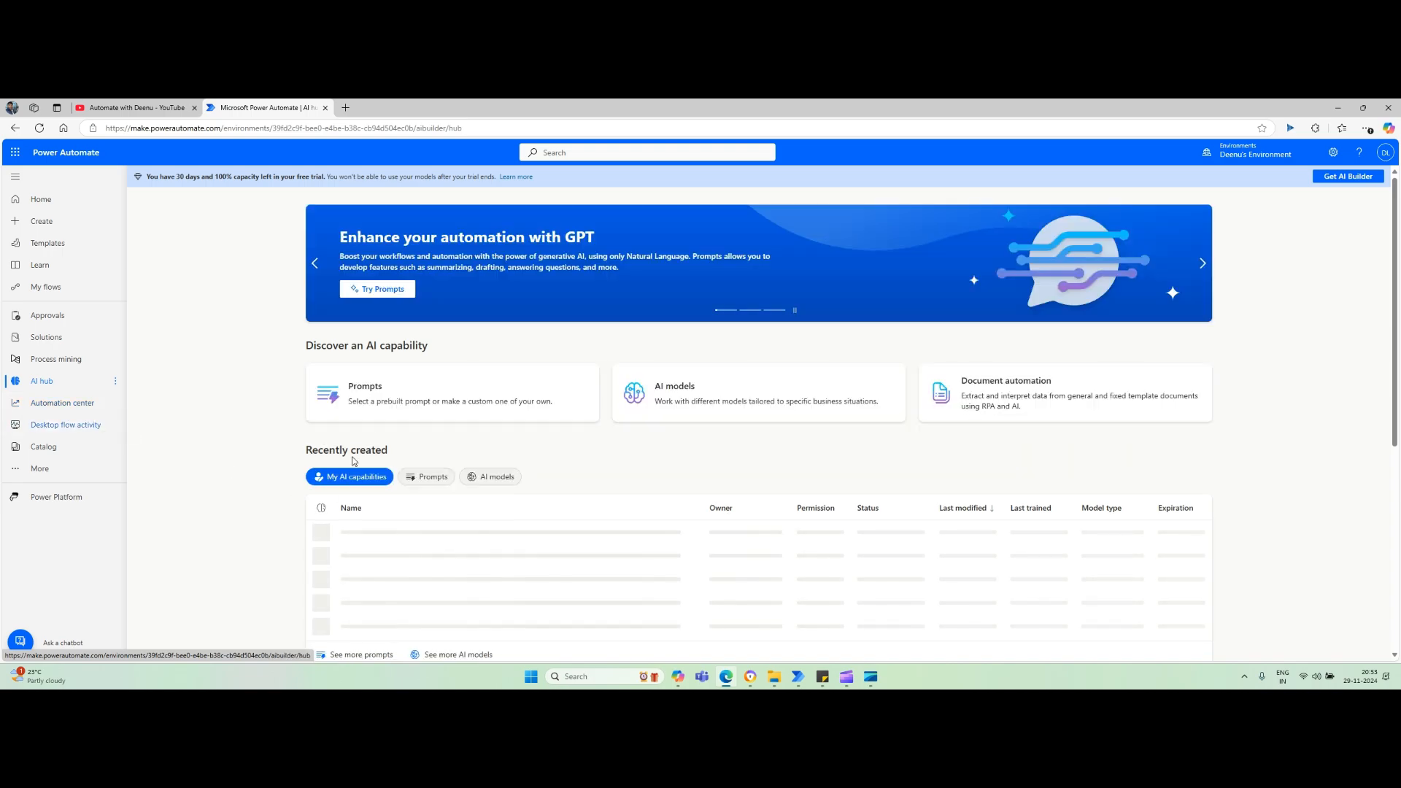
{"action": "left_click", "coordinate": [430, 406]}
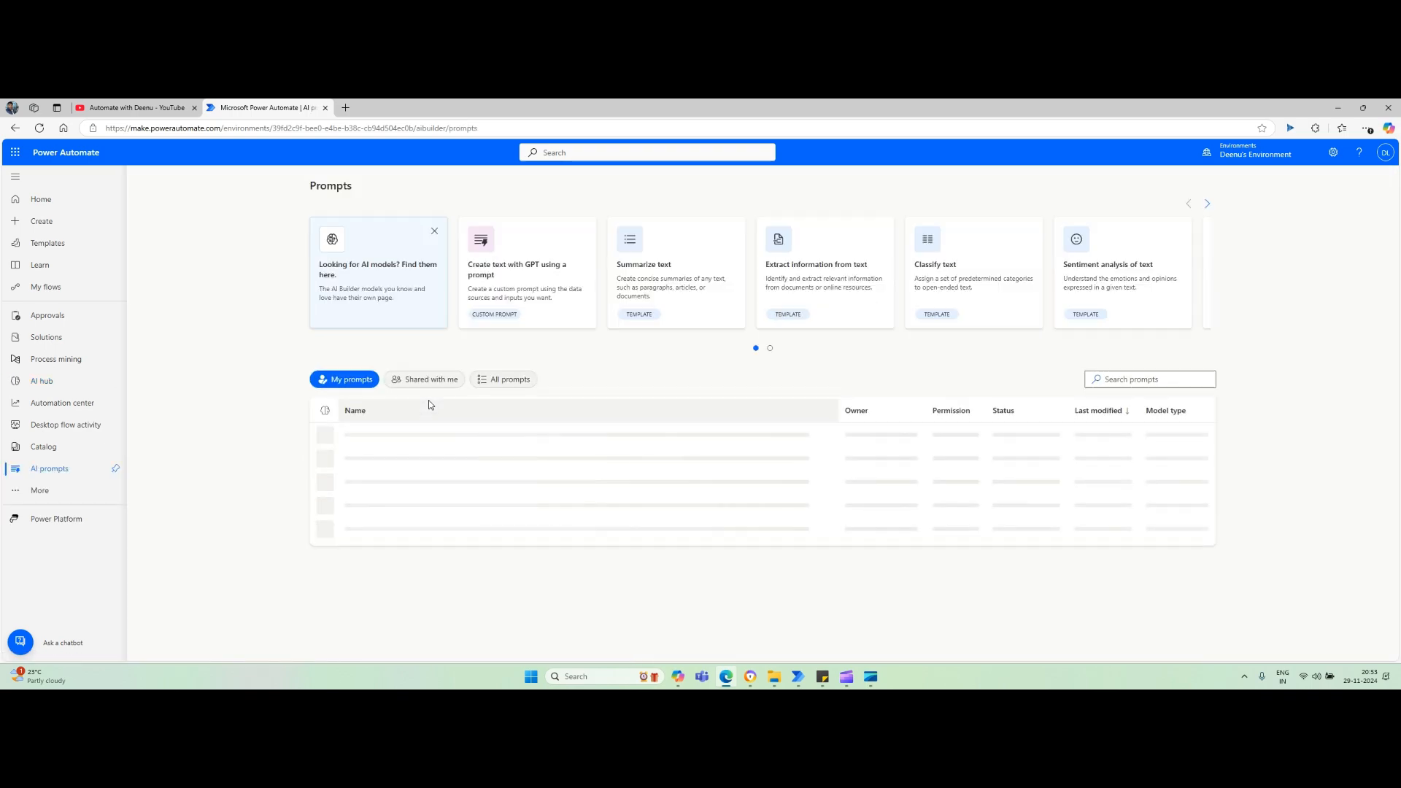
{"action": "left_click", "coordinate": [506, 275]}
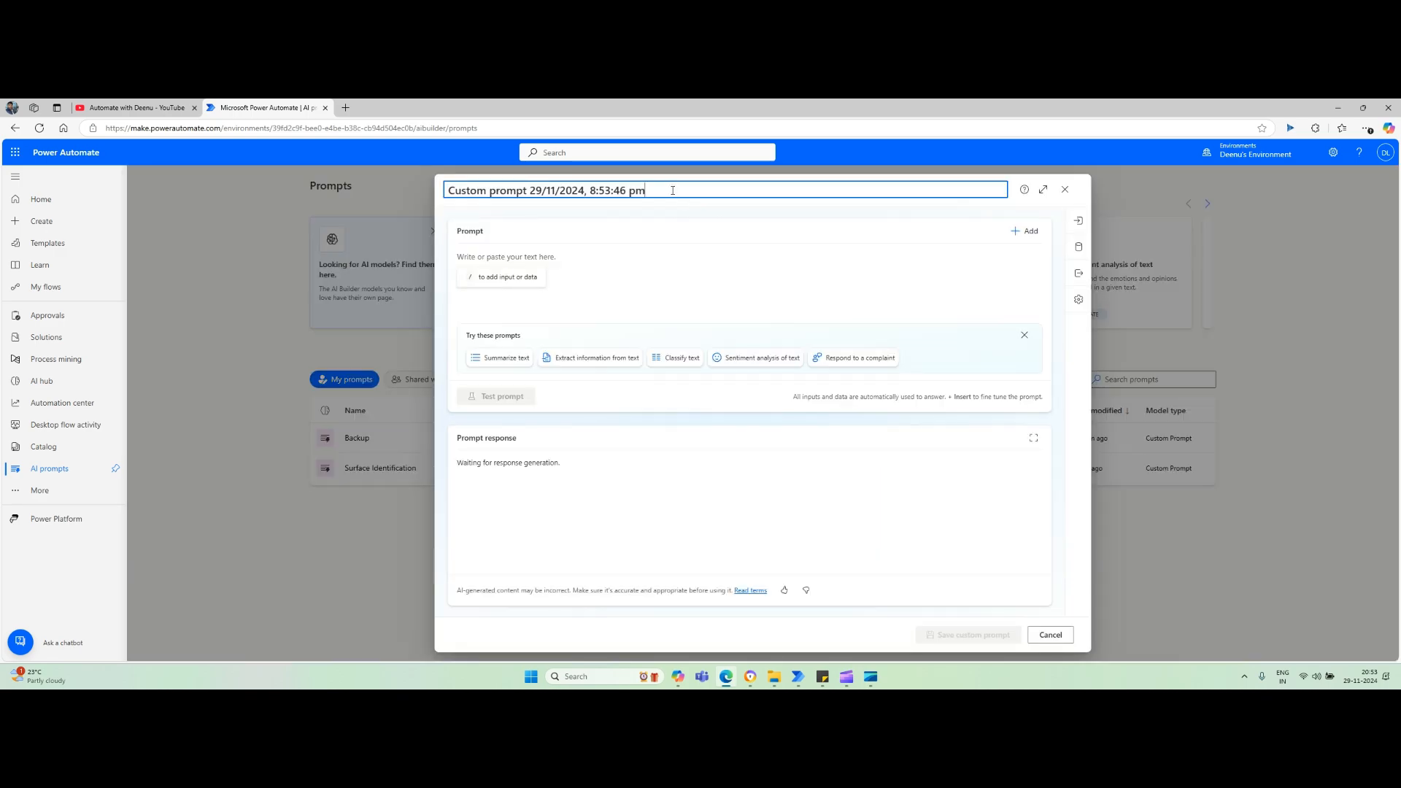
- Name the new custom prompt "Doctor Prescription Checker"
{"action": "left_click_drag", "start_coordinate": [674, 188], "coordinate": [356, 189]}
{"action": "type", "text": "Doctor"}
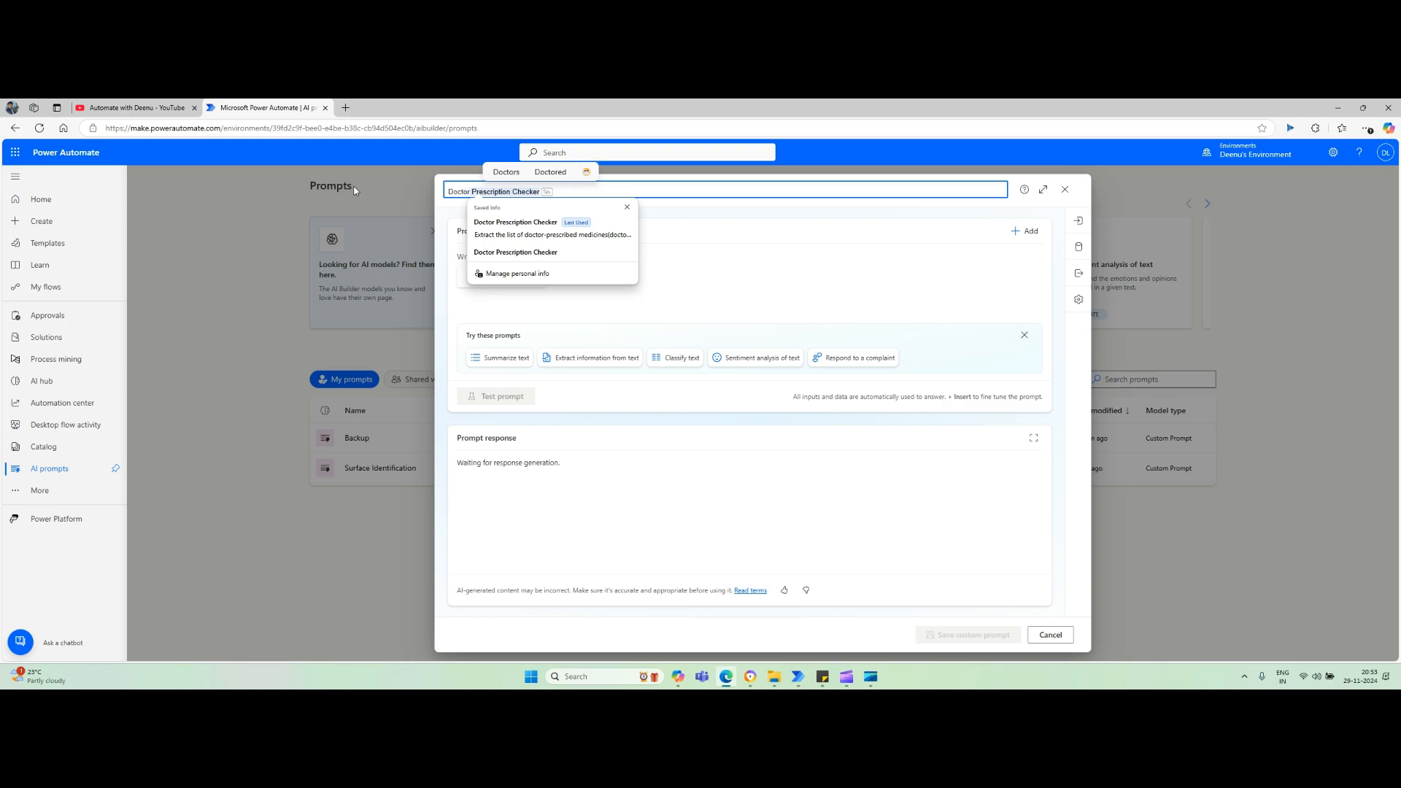
{"action": "key", "text": "Tab"}
{"action": "left_click", "coordinate": [587, 253]}
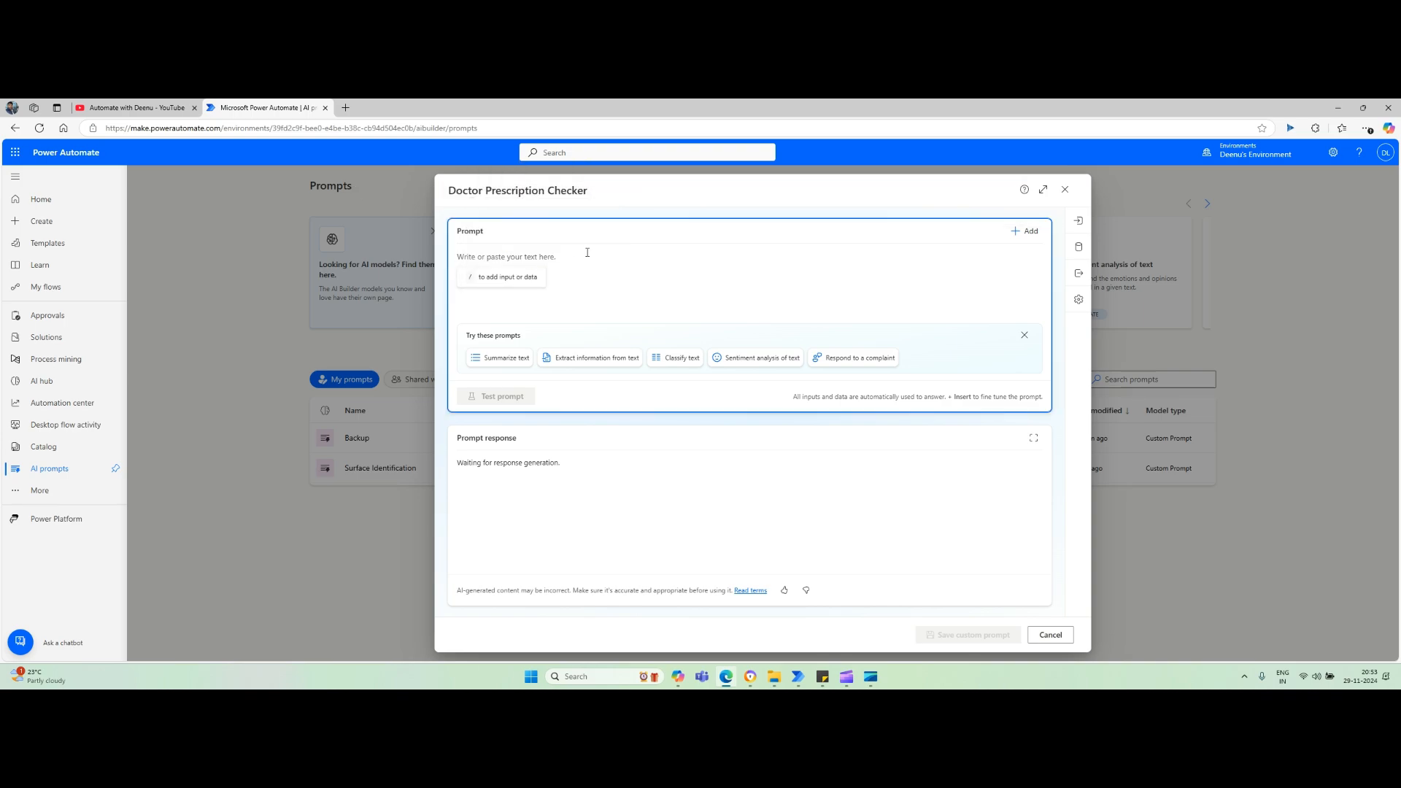
- Expand the prompt editor to full screen and display the input settings with the available input types
{"action": "left_click", "coordinate": [1043, 190]}
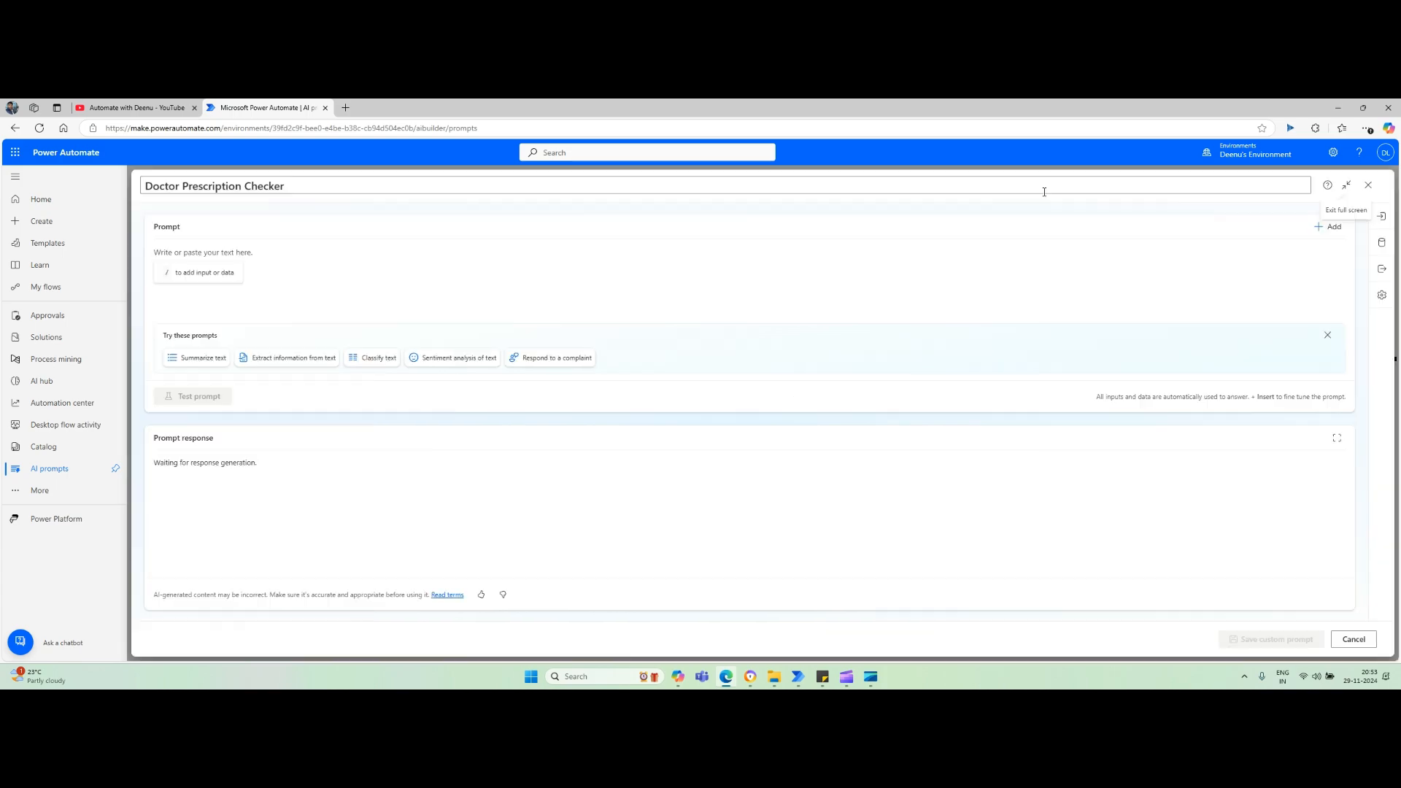
{"action": "left_click", "coordinate": [1381, 217]}
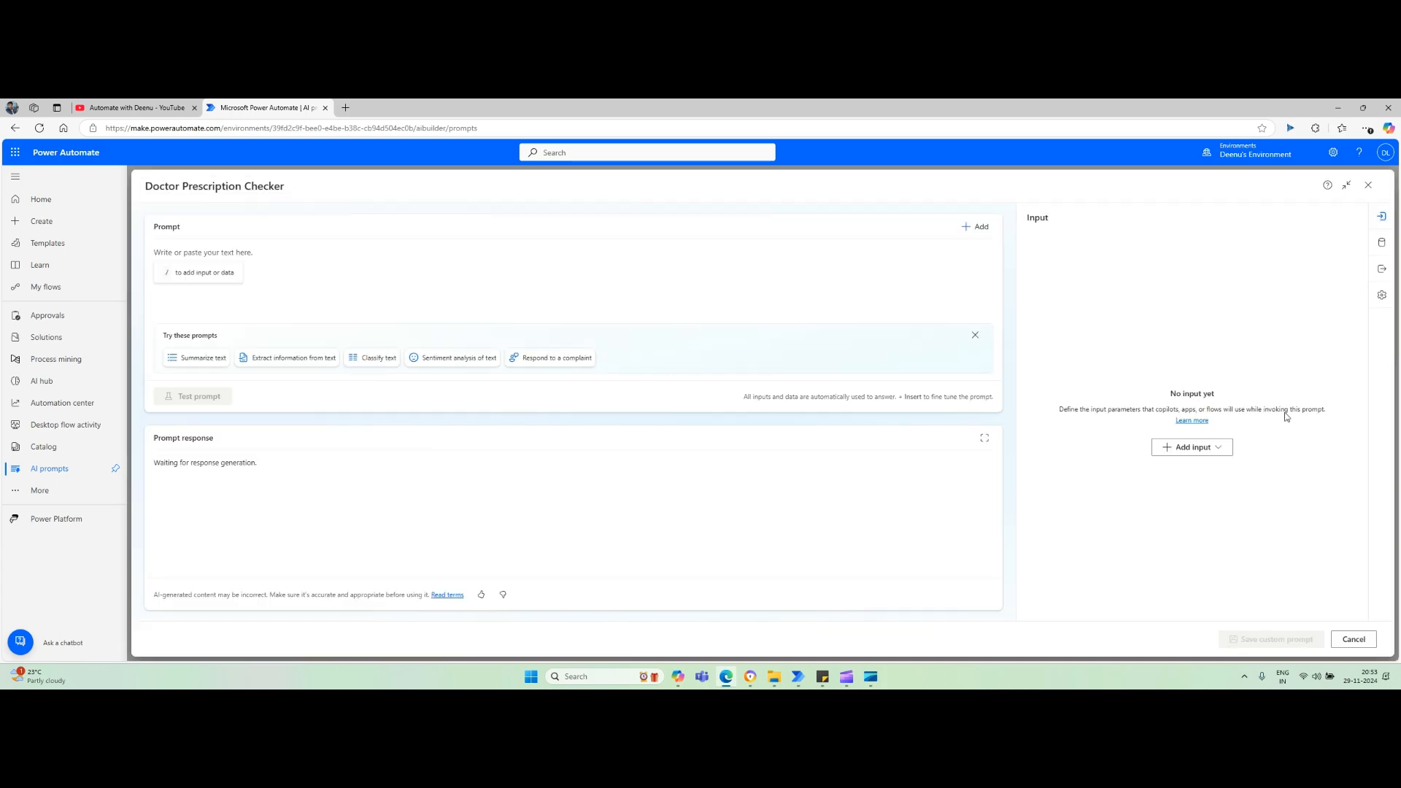
{"action": "left_click", "coordinate": [1218, 449]}
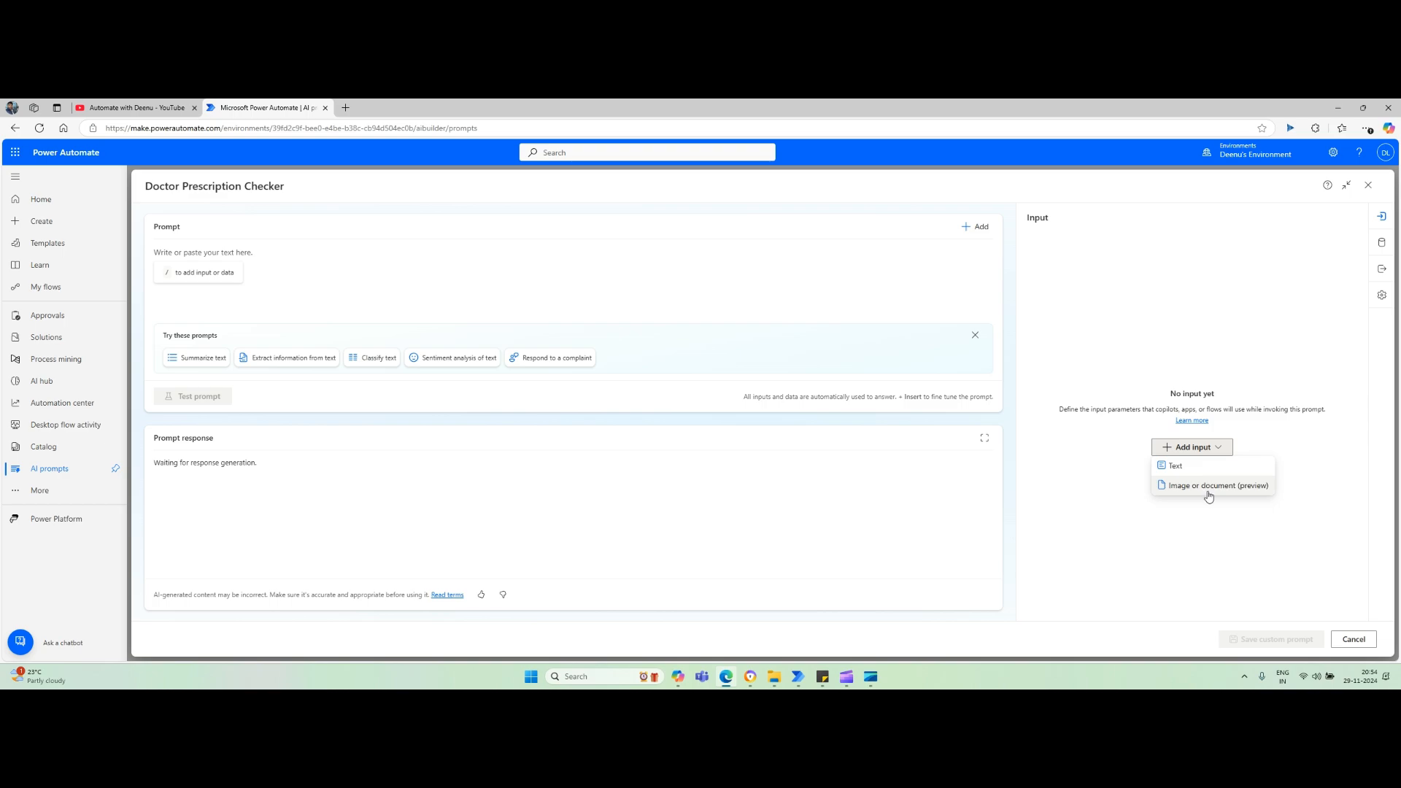
- Switch to File Explorer, check the prescription image in the PAD Usecases folder, and return to the prompt editor
{"action": "left_click", "coordinate": [870, 680]}
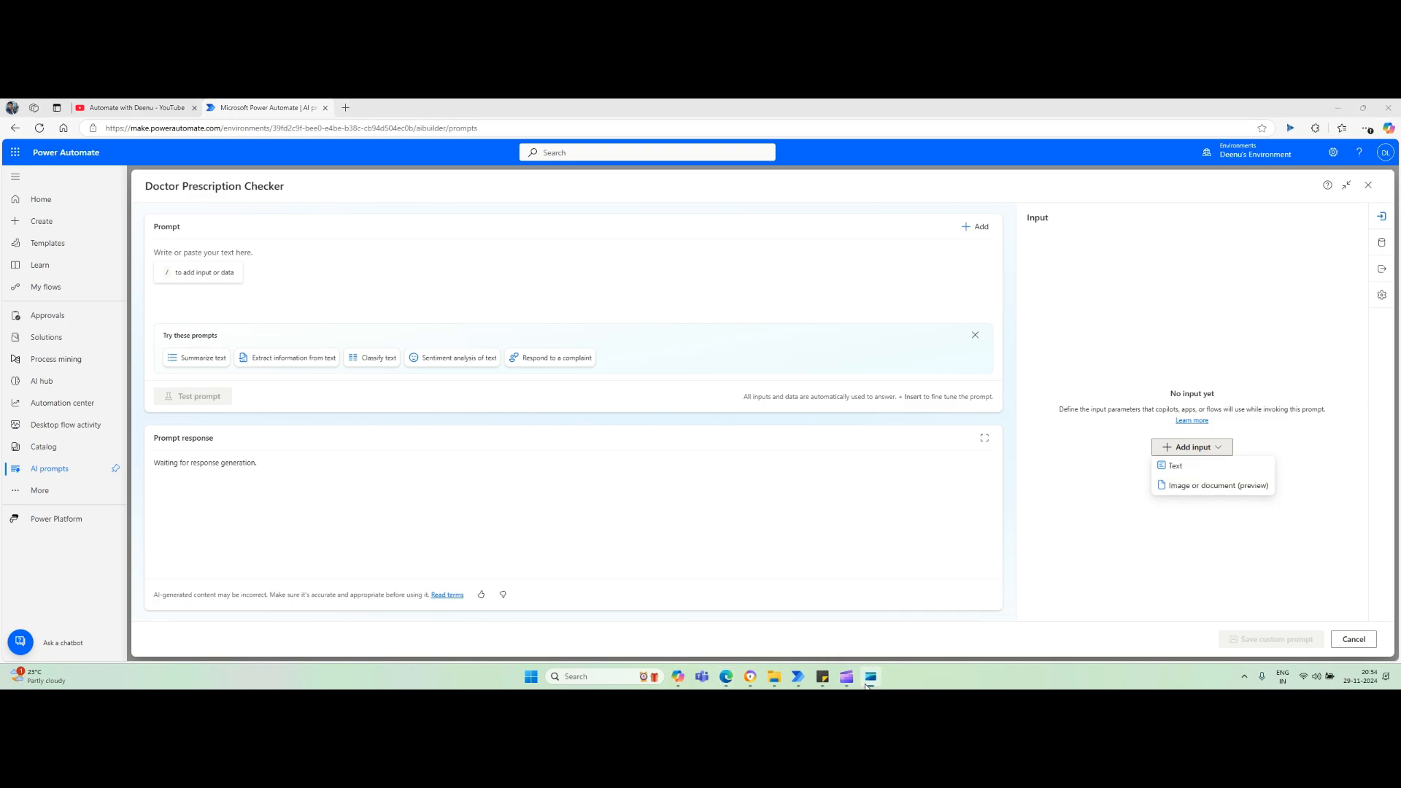
{"action": "mouse_move", "coordinate": [801, 680]}
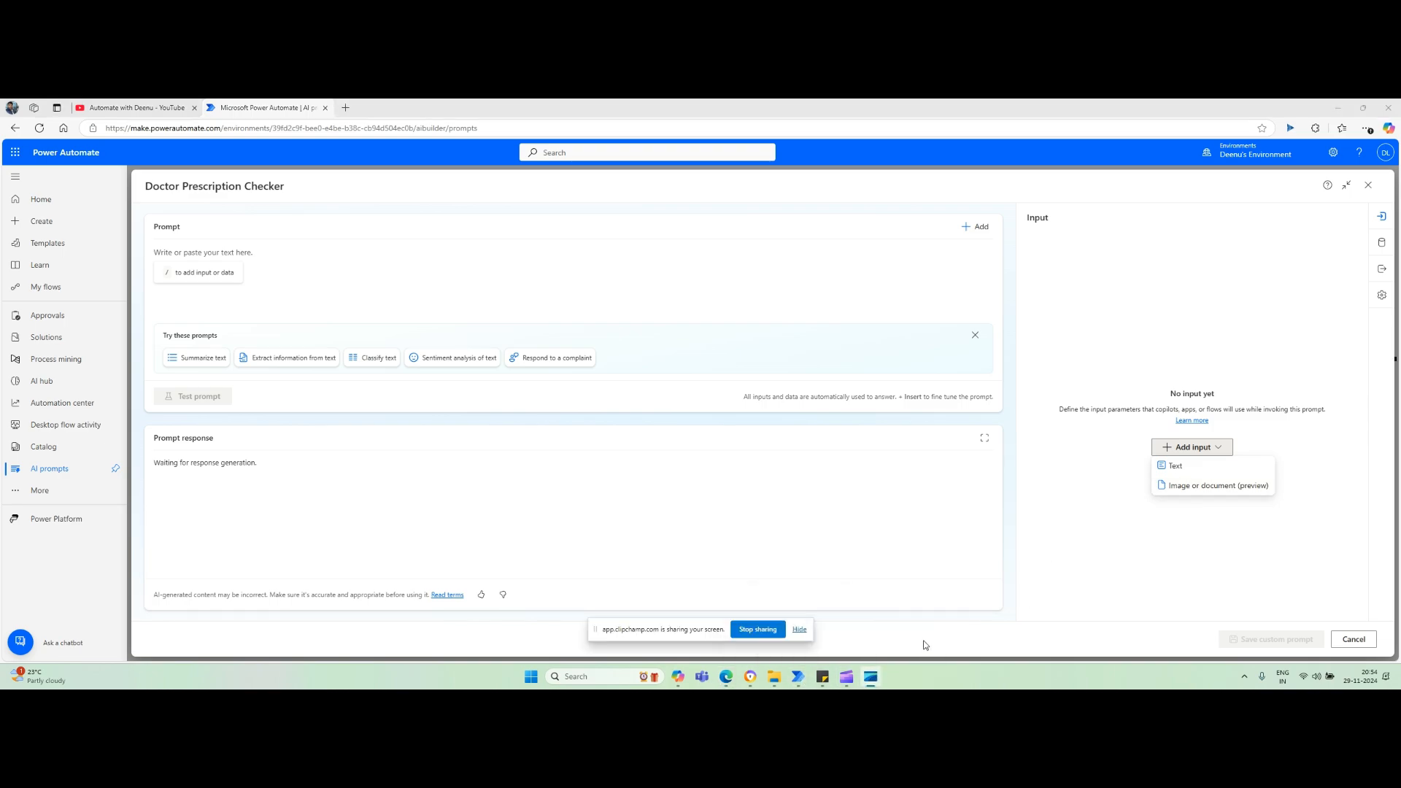
{"action": "left_click", "coordinate": [774, 676]}
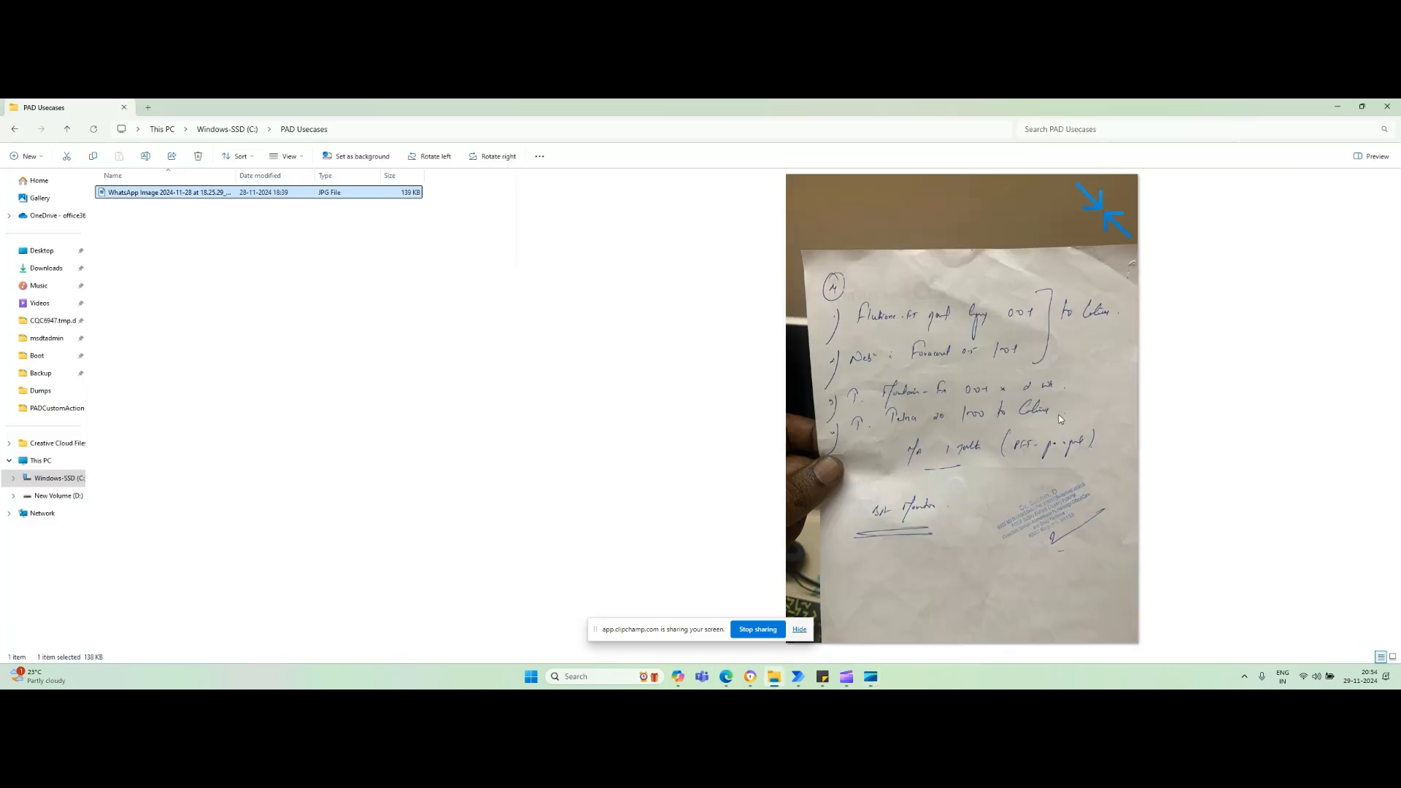
{"action": "left_click", "coordinate": [1337, 107]}
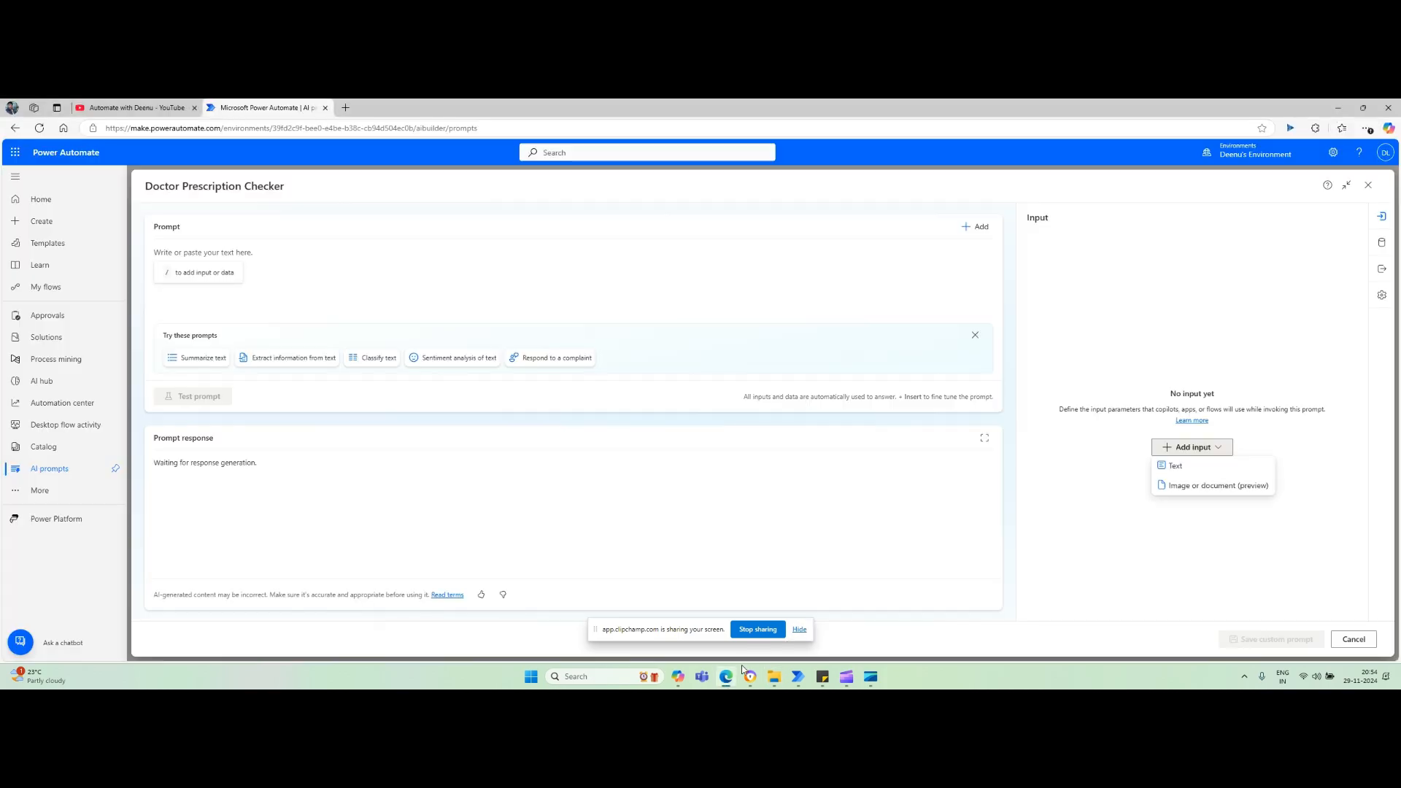
- Copy the medicine extraction and verification instructions from the sticky note into the prompt text
{"action": "left_click", "coordinate": [823, 676]}
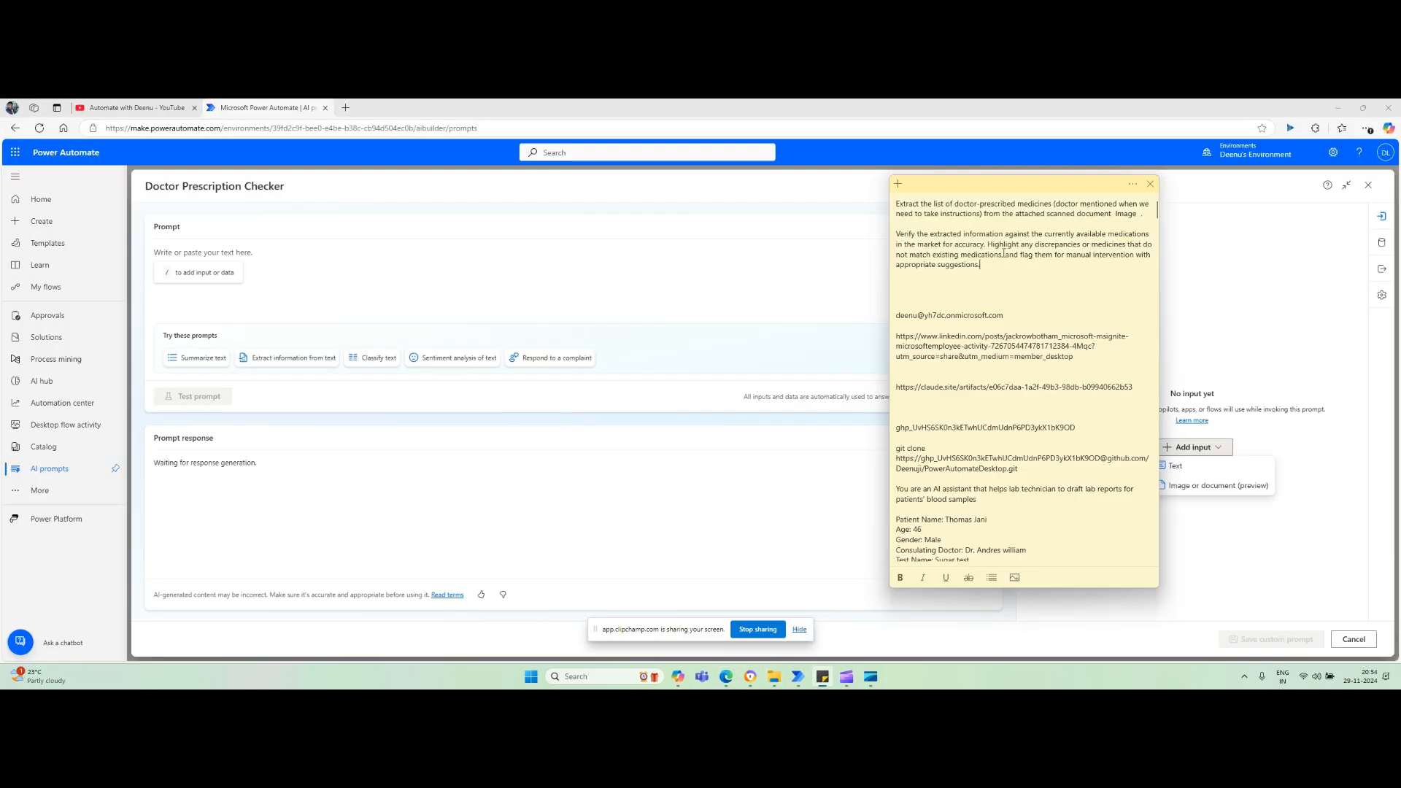
{"action": "left_click_drag", "start_coordinate": [896, 239], "coordinate": [895, 203]}
{"action": "key", "text": "ctrl+c"}
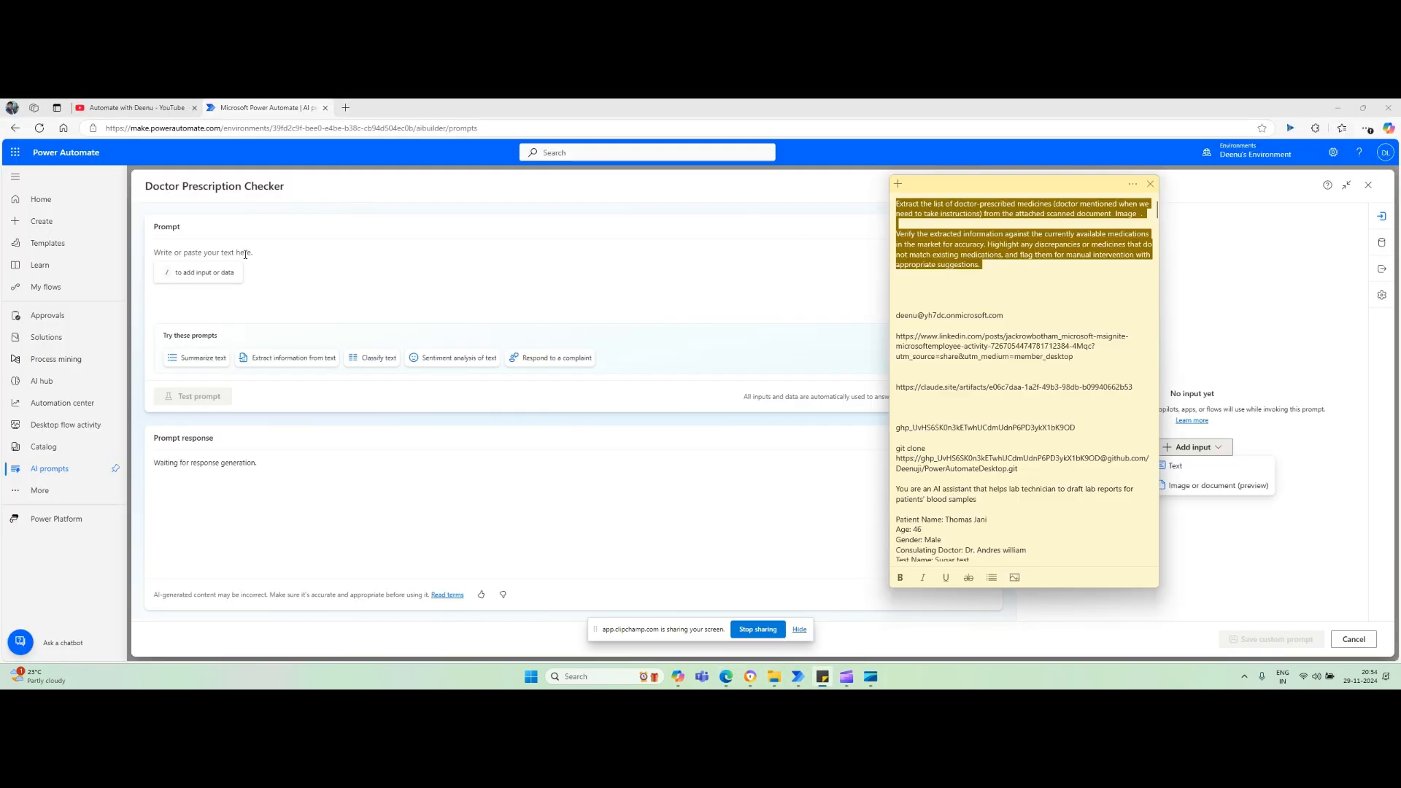
{"action": "left_click", "coordinate": [245, 253]}
{"action": "key", "text": "ctrl+v"}
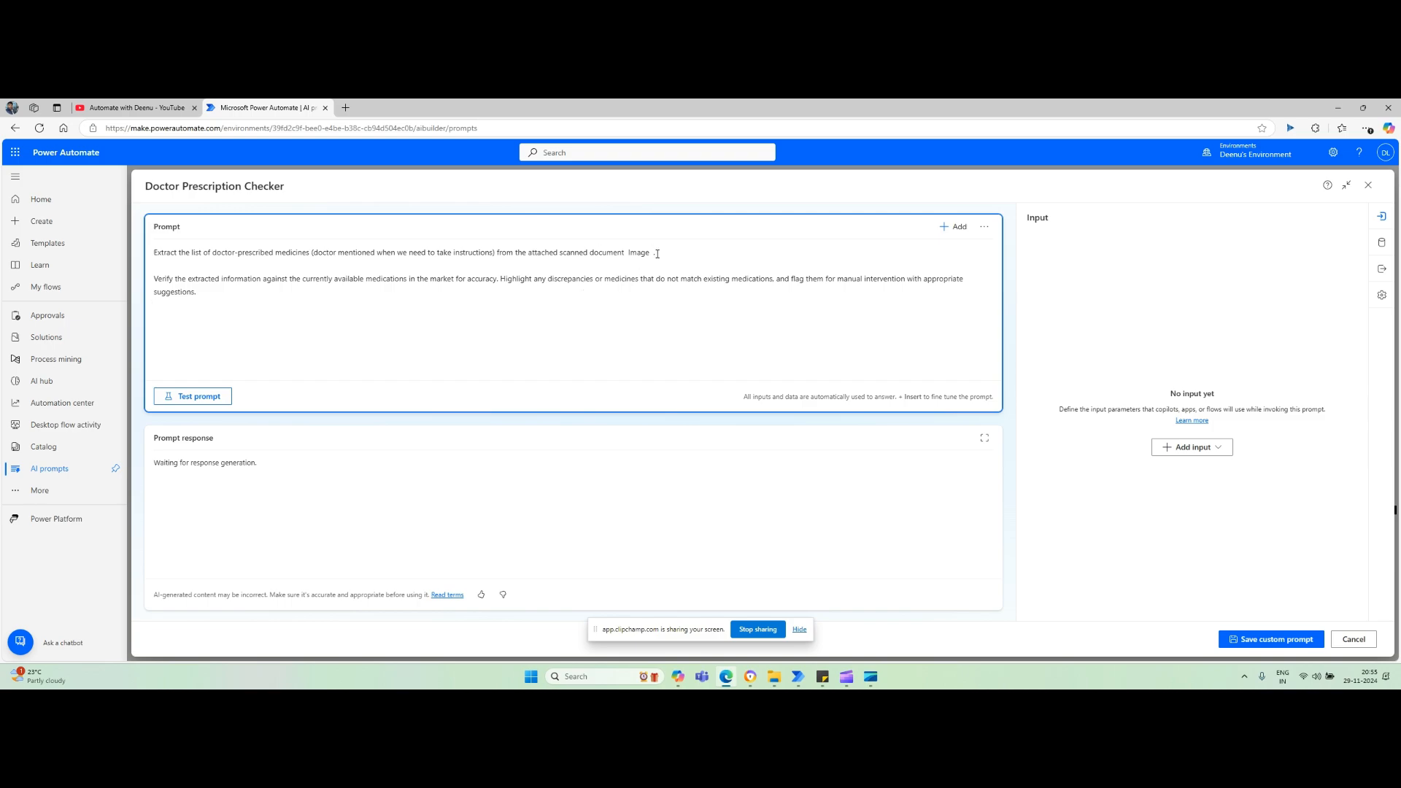
- Add an "Image or document (preview)" input to the prompt and accept the switch to GPT 4o
{"action": "left_click", "coordinate": [1200, 447]}
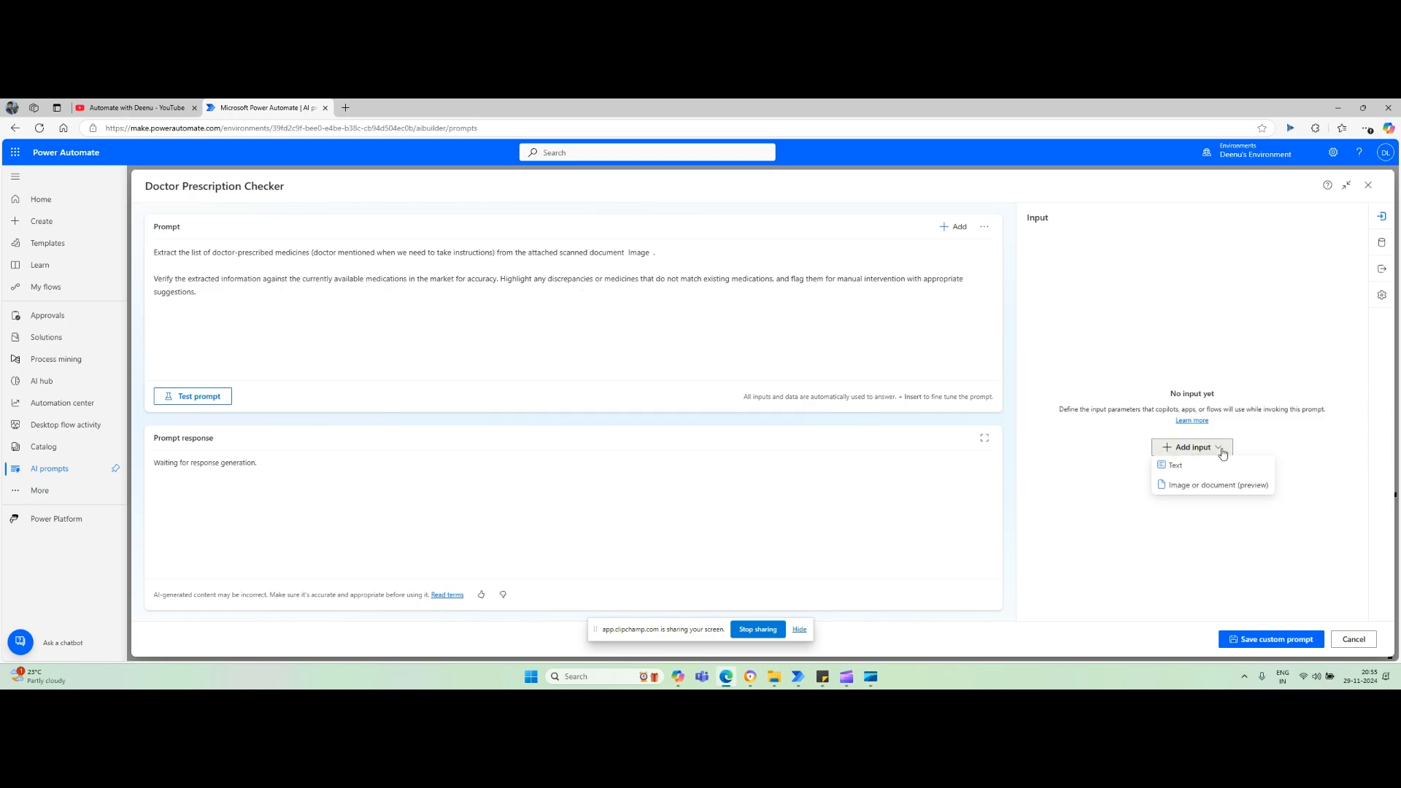
{"action": "left_click", "coordinate": [1207, 485]}
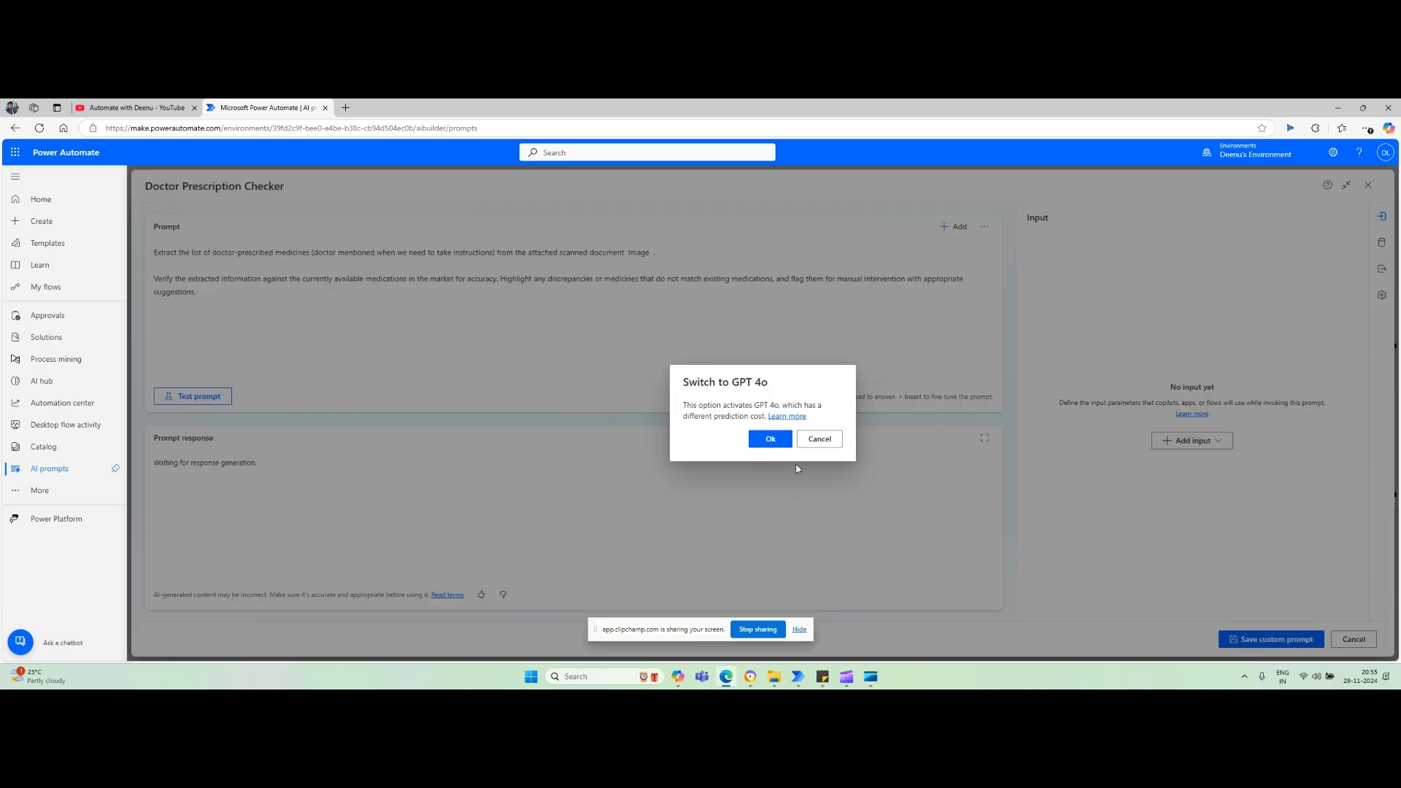
{"action": "left_click", "coordinate": [799, 629]}
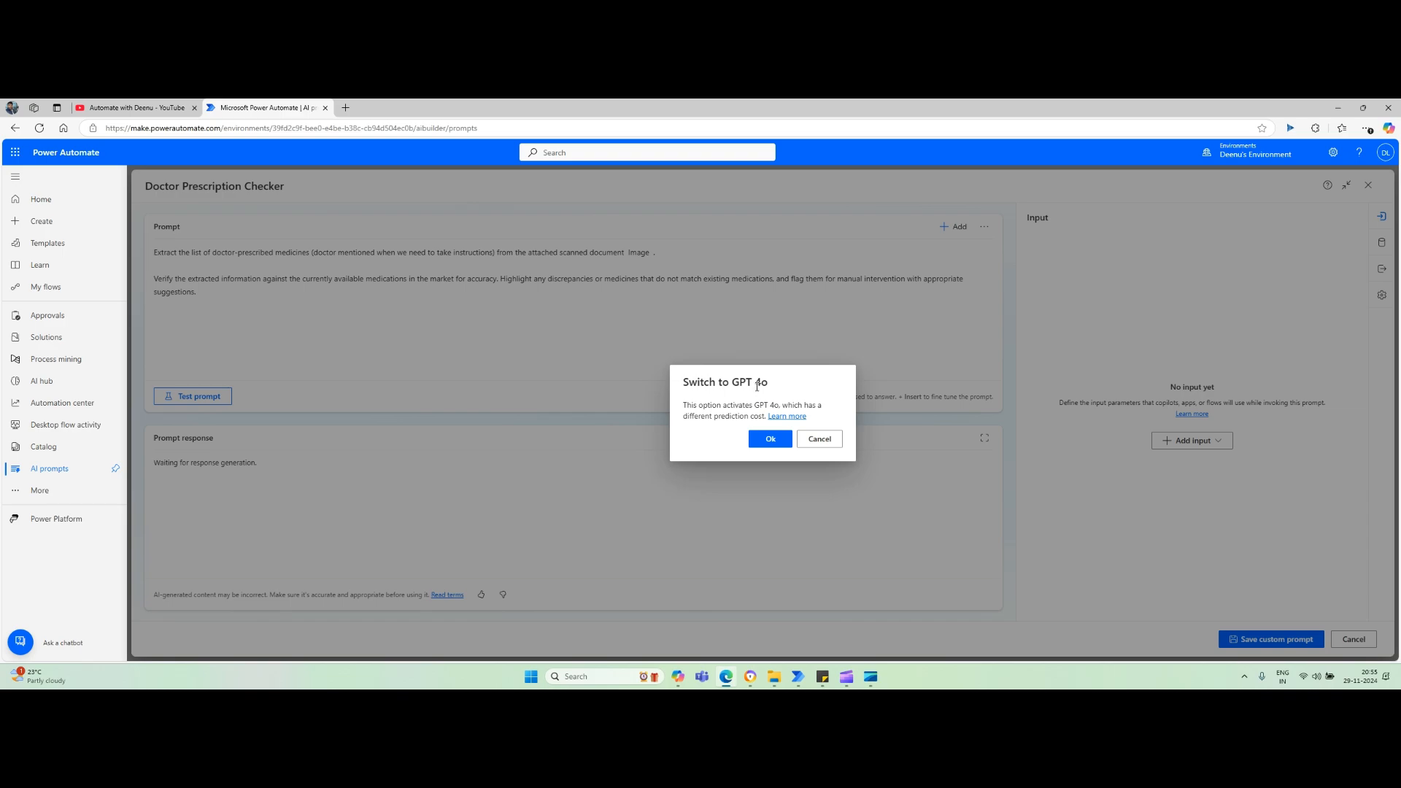
{"action": "left_click", "coordinate": [769, 438]}
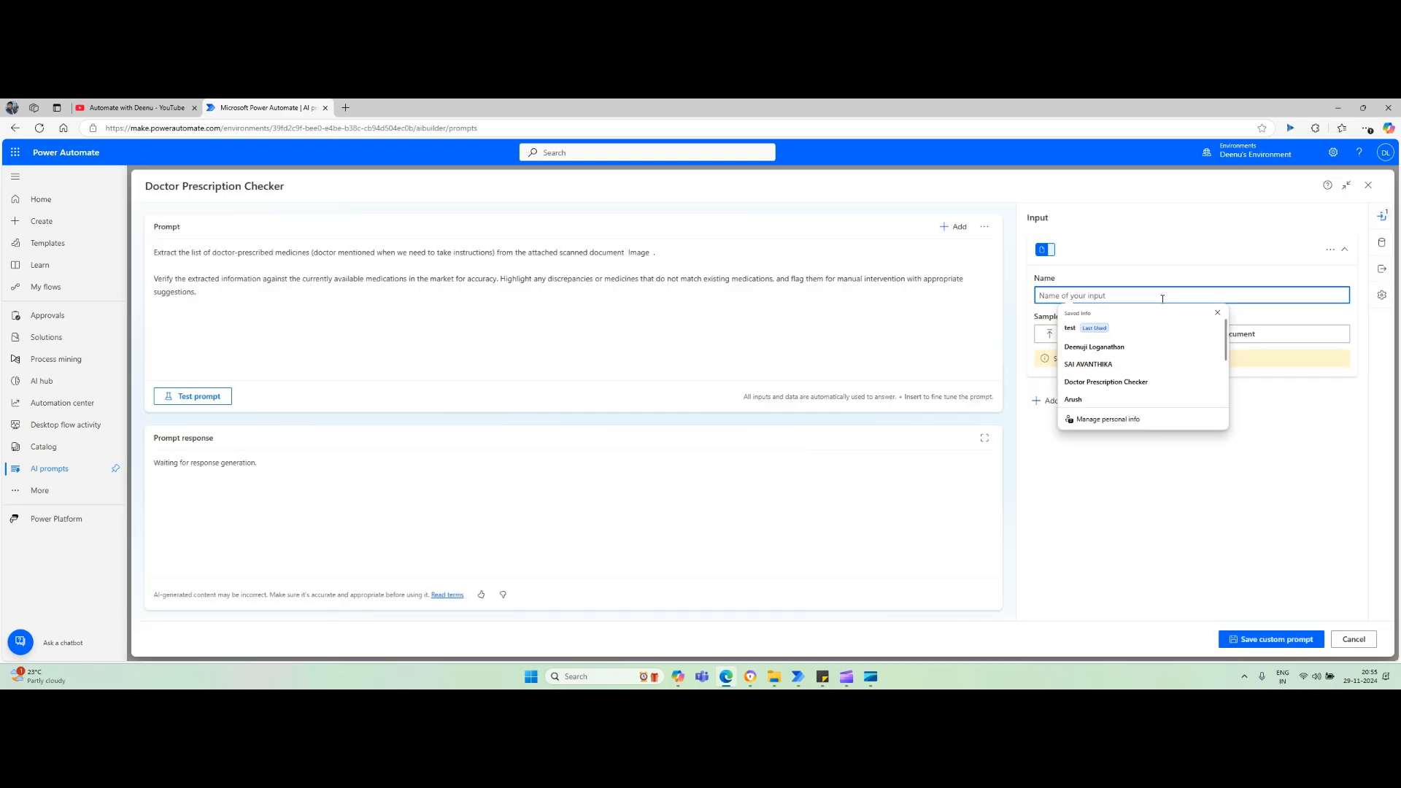
- Name the new image input "ScannedImage"
{"action": "type", "text": "Im"}
{"action": "key", "text": "BackSpace"}
{"action": "key", "text": "BackSpace"}
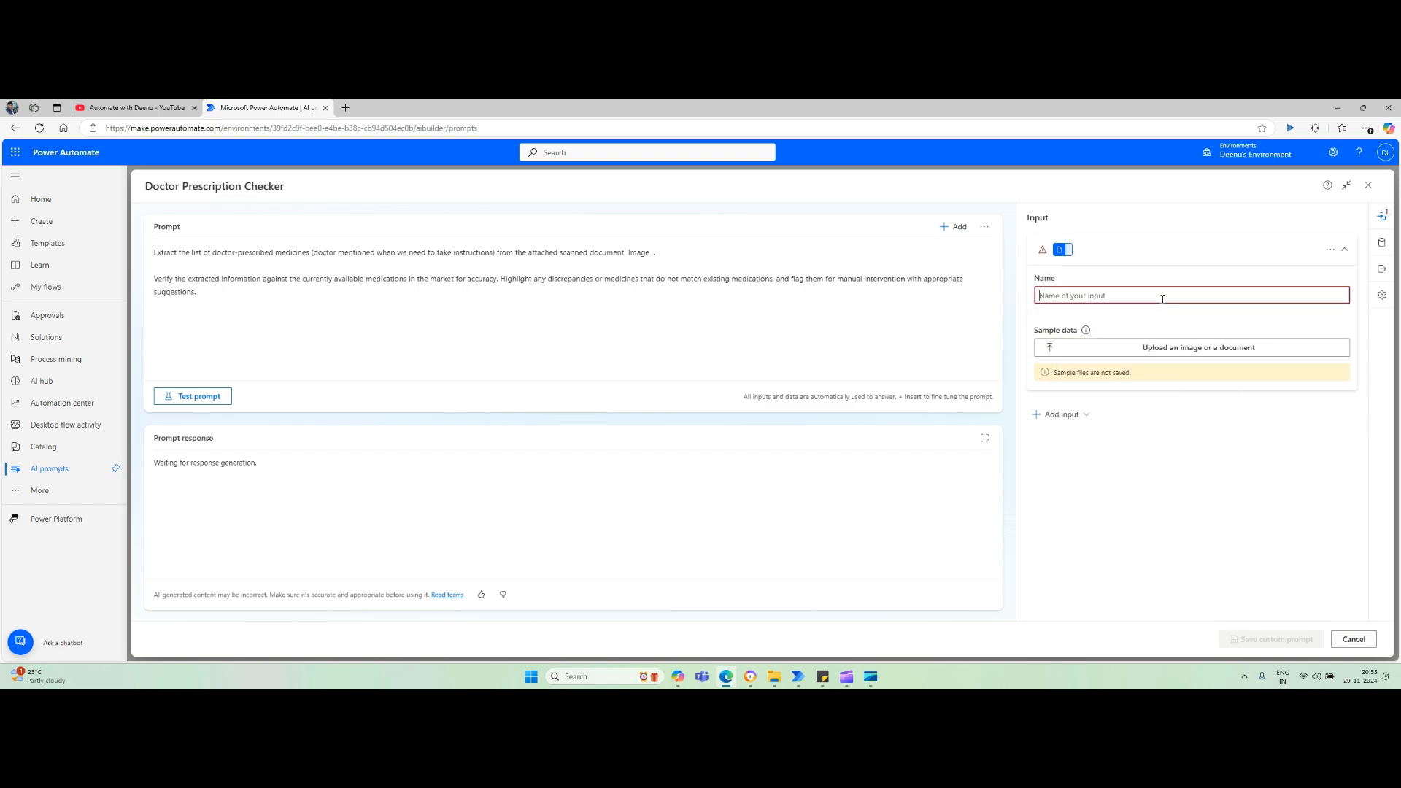
{"action": "type", "text": "Sc"}
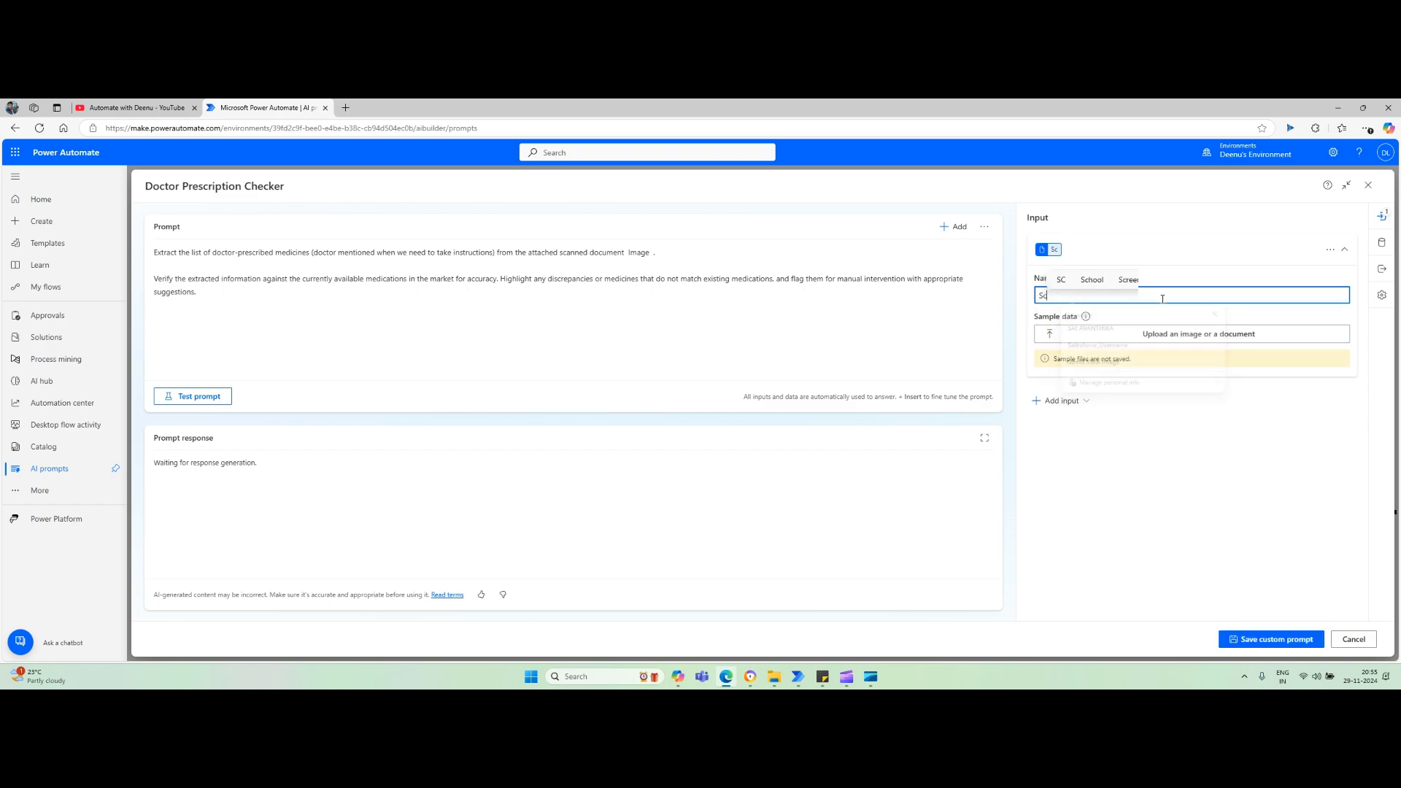
{"action": "type", "text": "anned"}
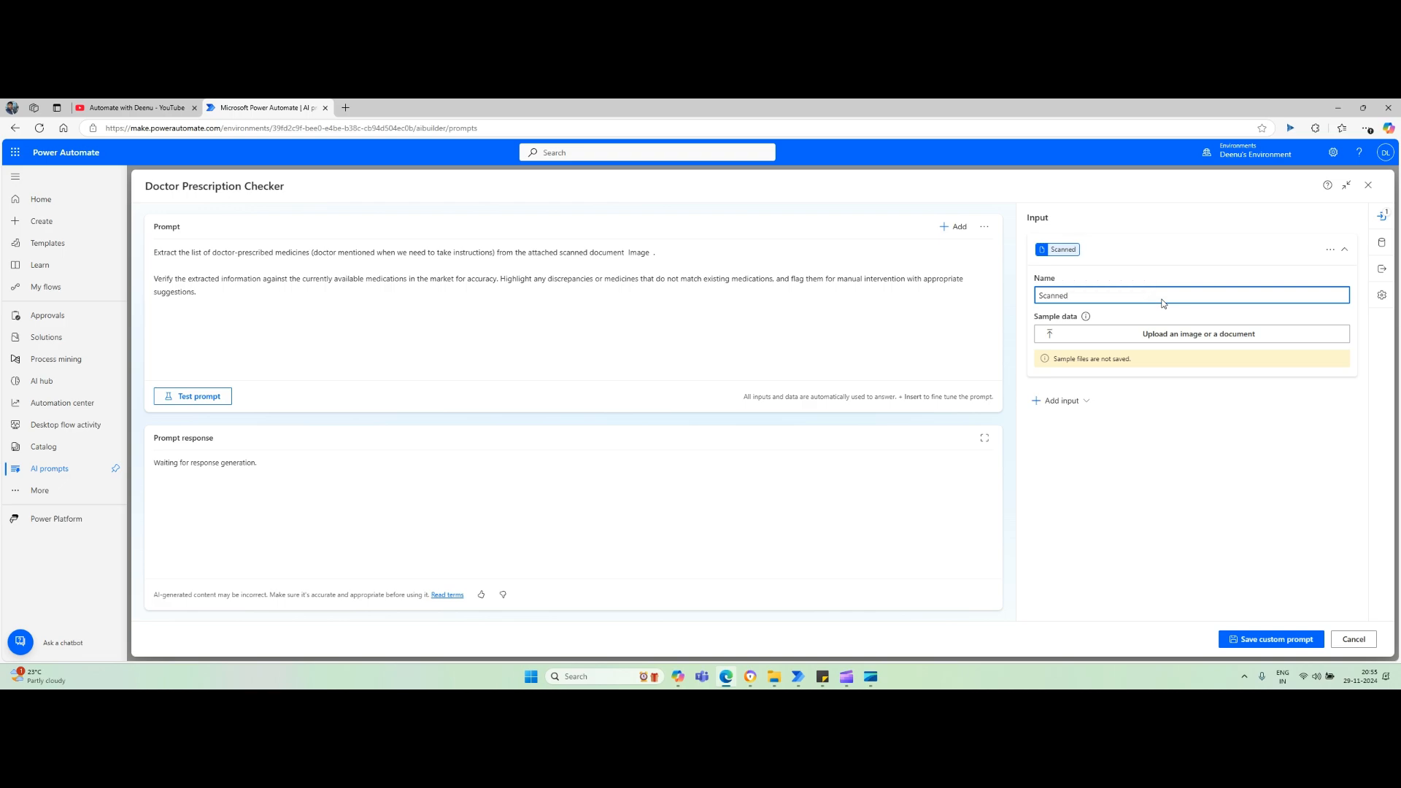
{"action": "type", "text": "Image"}
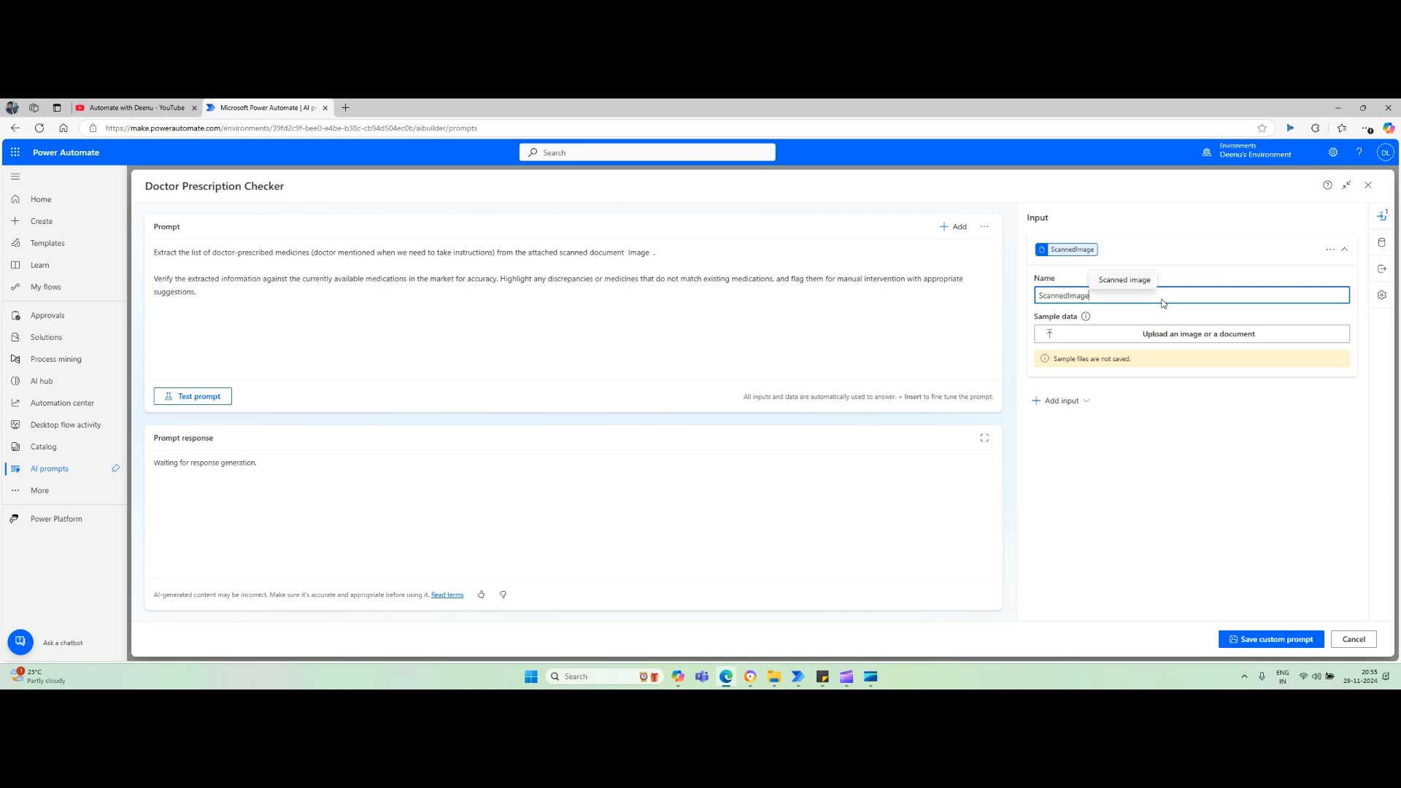
{"action": "left_click", "coordinate": [1240, 522]}
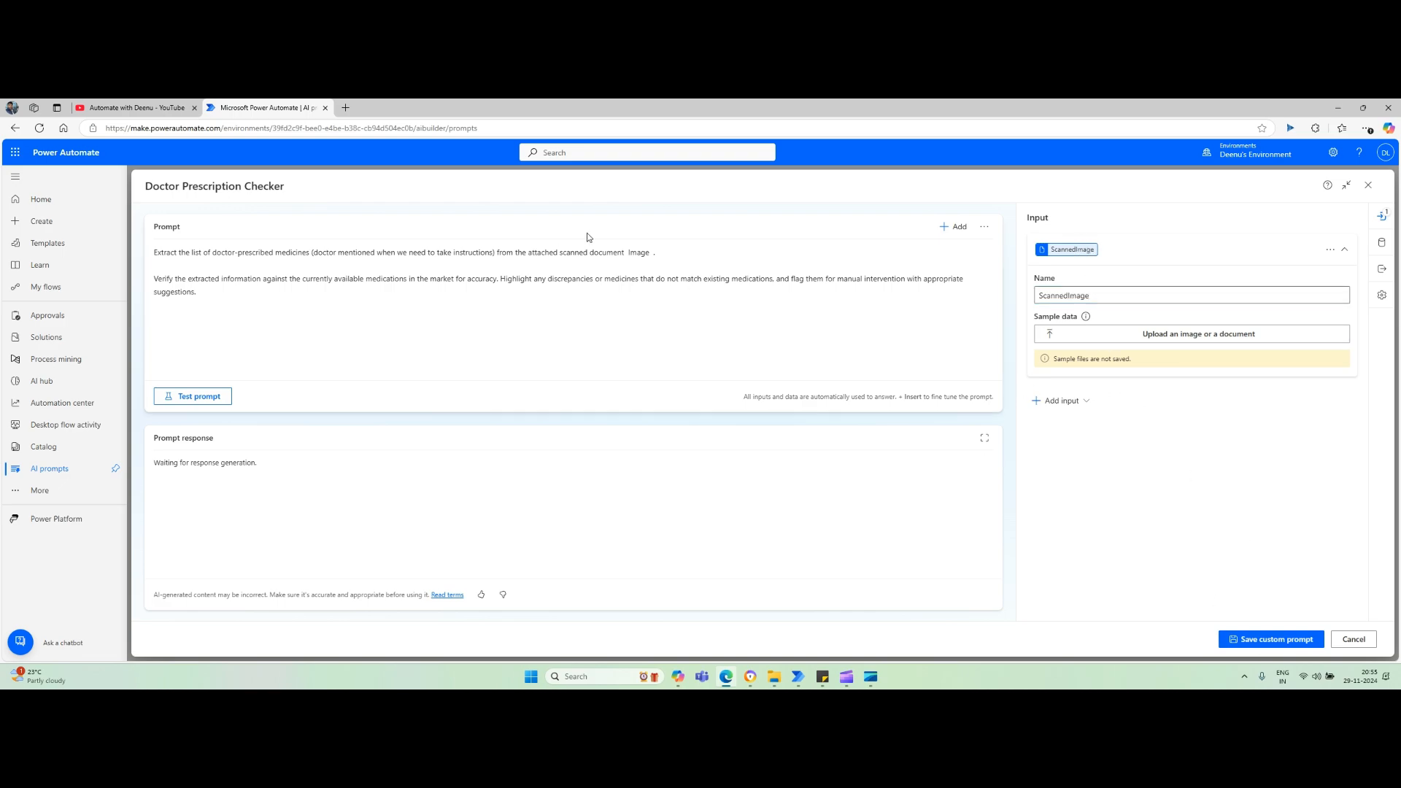
- Insert the existing ScannedImage input after the word "Image" in the prompt's first sentence
{"action": "left_click", "coordinate": [654, 253]}
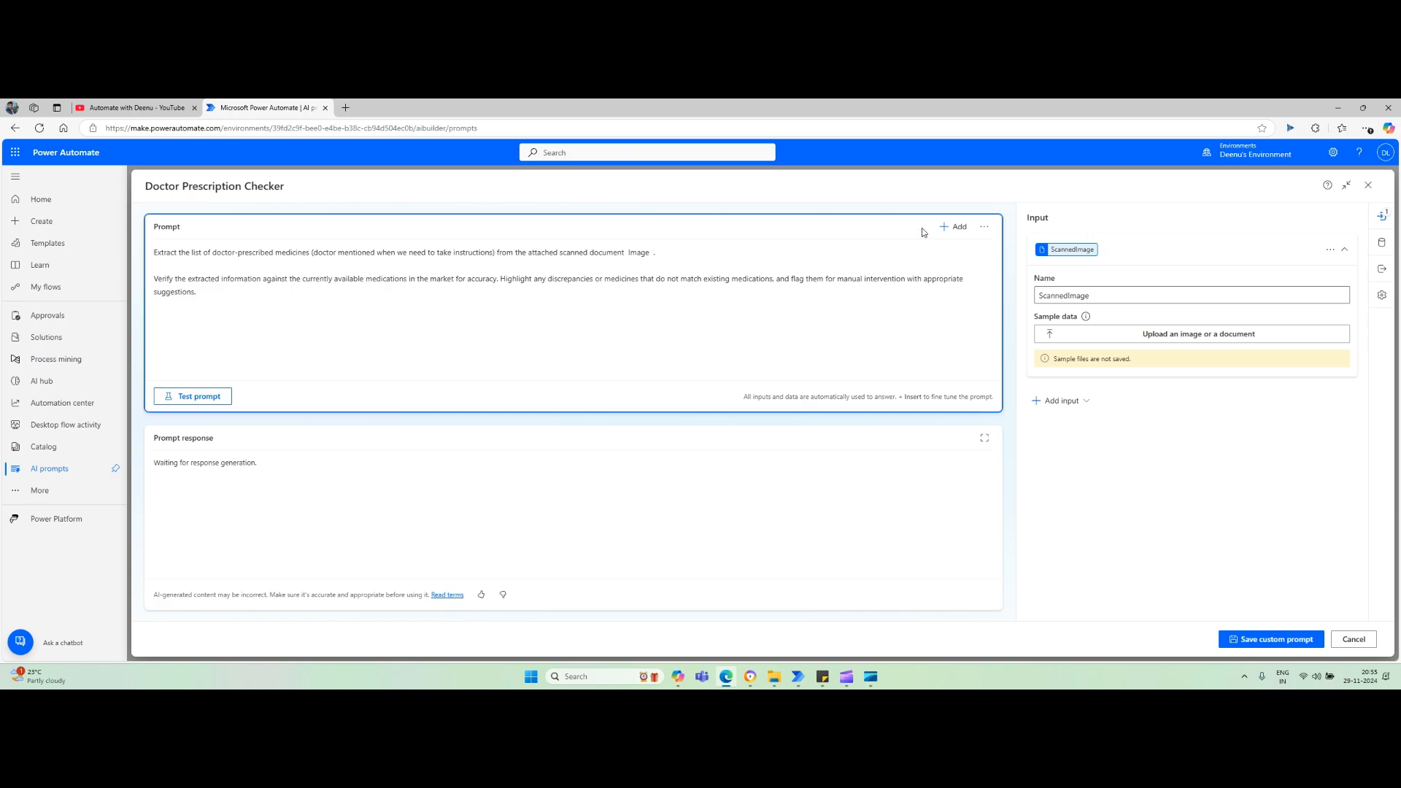
{"action": "left_click", "coordinate": [954, 227]}
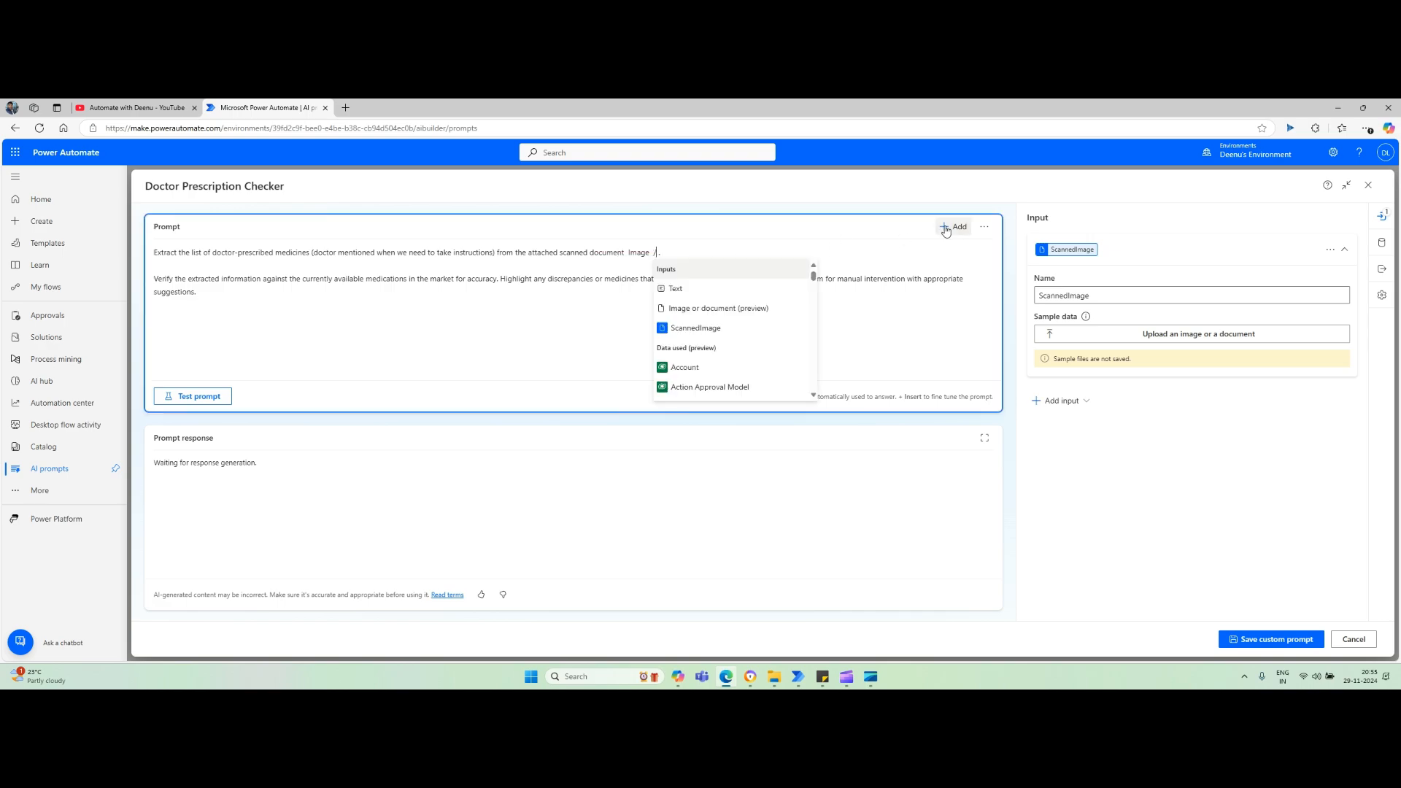
{"action": "left_click", "coordinate": [696, 328]}
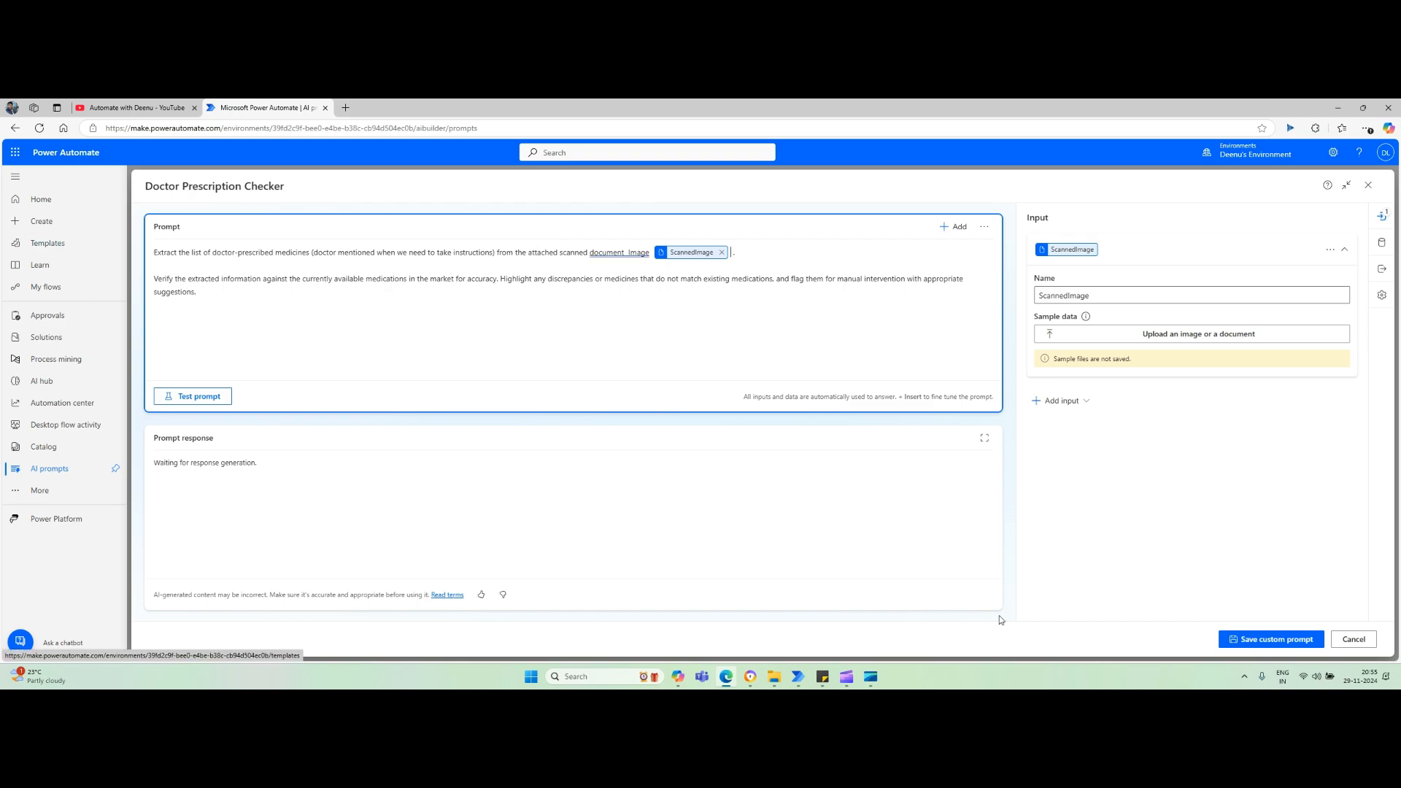
- Upload the WhatsApp prescription JPG from the PAD Usecases folder as ScannedImage sample data and test the prompt
{"action": "left_click", "coordinate": [1173, 338]}
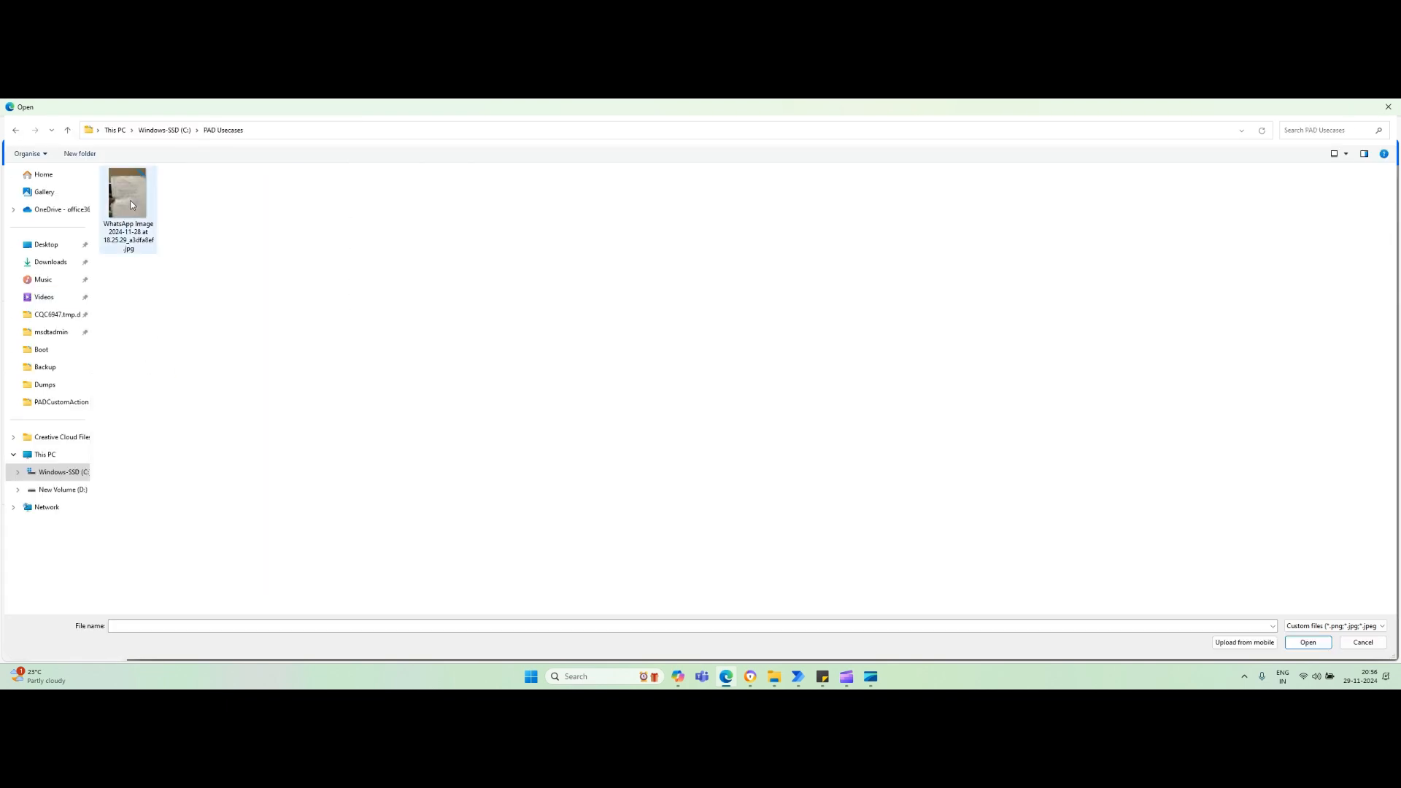
{"action": "double_click", "coordinate": [133, 205]}
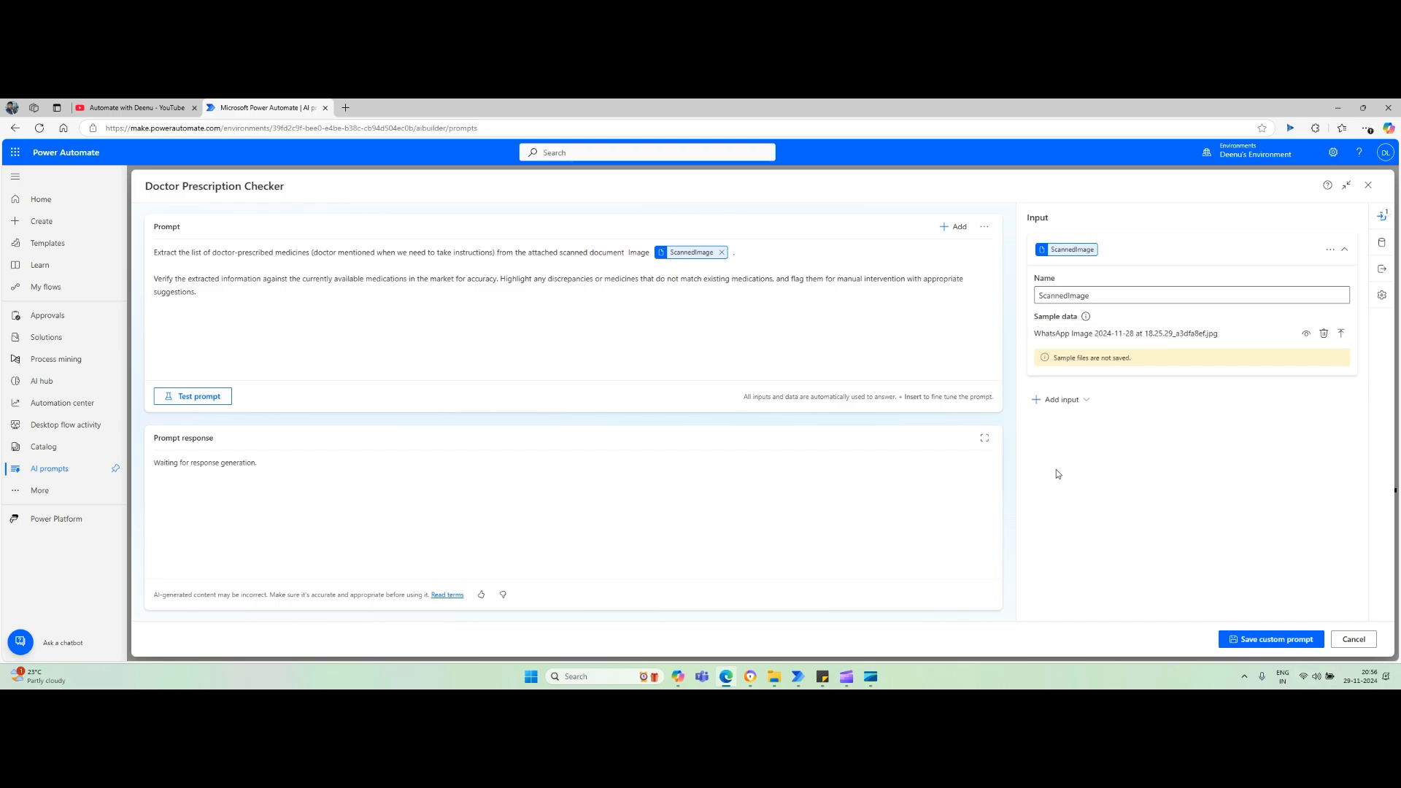
{"action": "left_click", "coordinate": [212, 401]}
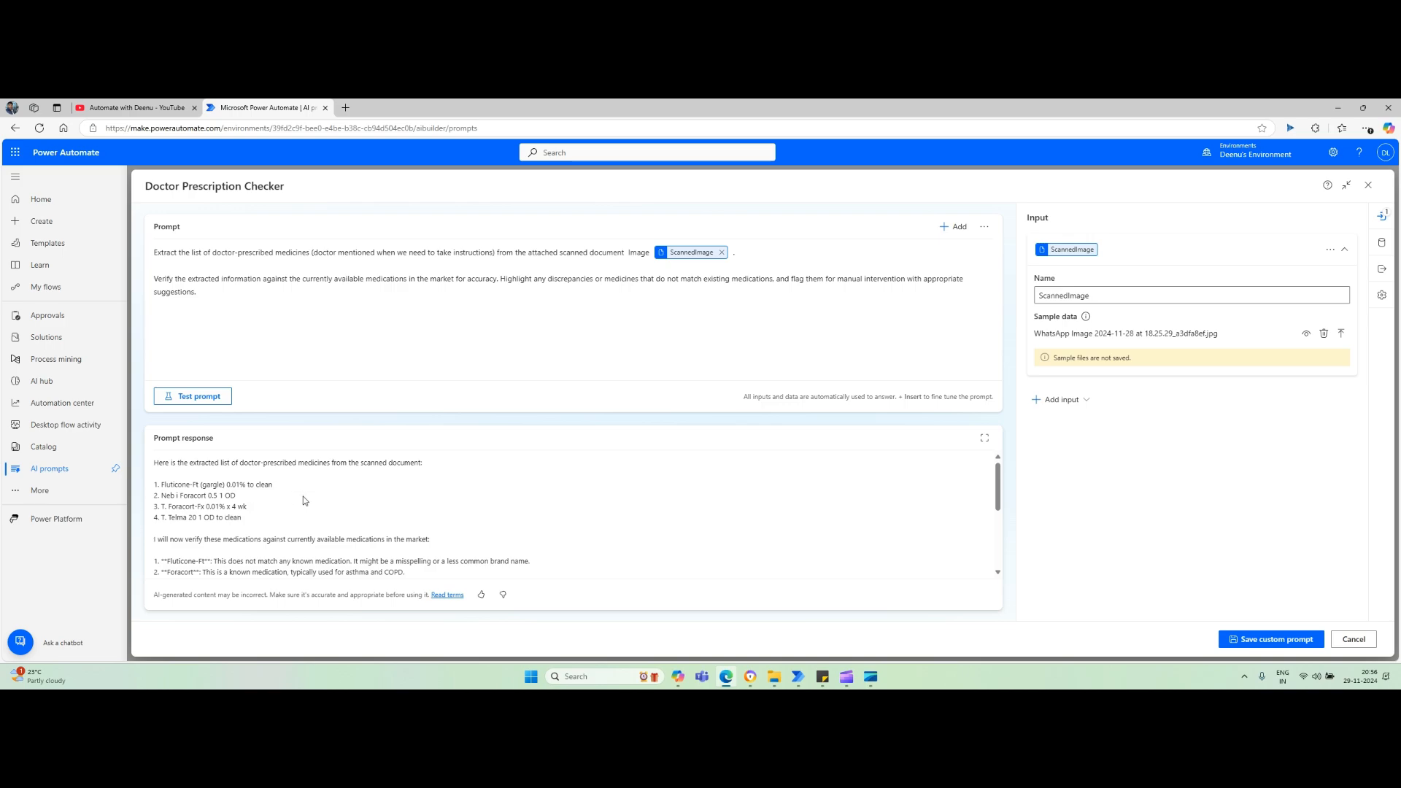
- Review the prompt response's extracted medicines, market verification, discrepancies with suggestions, and items flagged for manual intervention
{"action": "scroll", "coordinate": [302, 501], "scroll_direction": "down", "scroll_amount": 3}
{"action": "scroll", "coordinate": [303, 500], "scroll_direction": "up", "scroll_amount": 3}
{"action": "scroll", "coordinate": [269, 502], "scroll_direction": "down", "scroll_amount": 1}
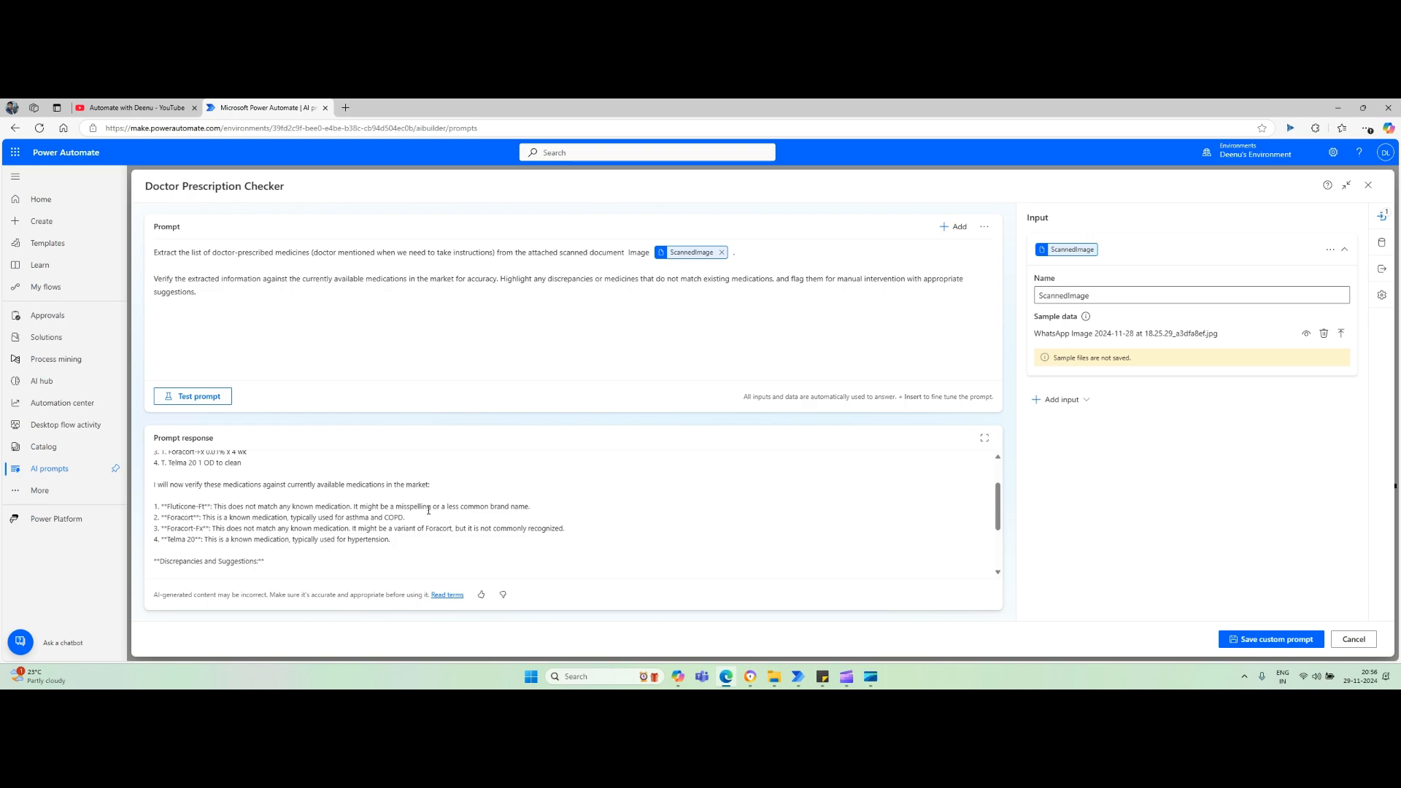
{"action": "double_click", "coordinate": [182, 517]}
{"action": "left_click_drag", "start_coordinate": [196, 539], "coordinate": [172, 539]}
{"action": "scroll", "coordinate": [332, 529], "scroll_direction": "down", "scroll_amount": 1}
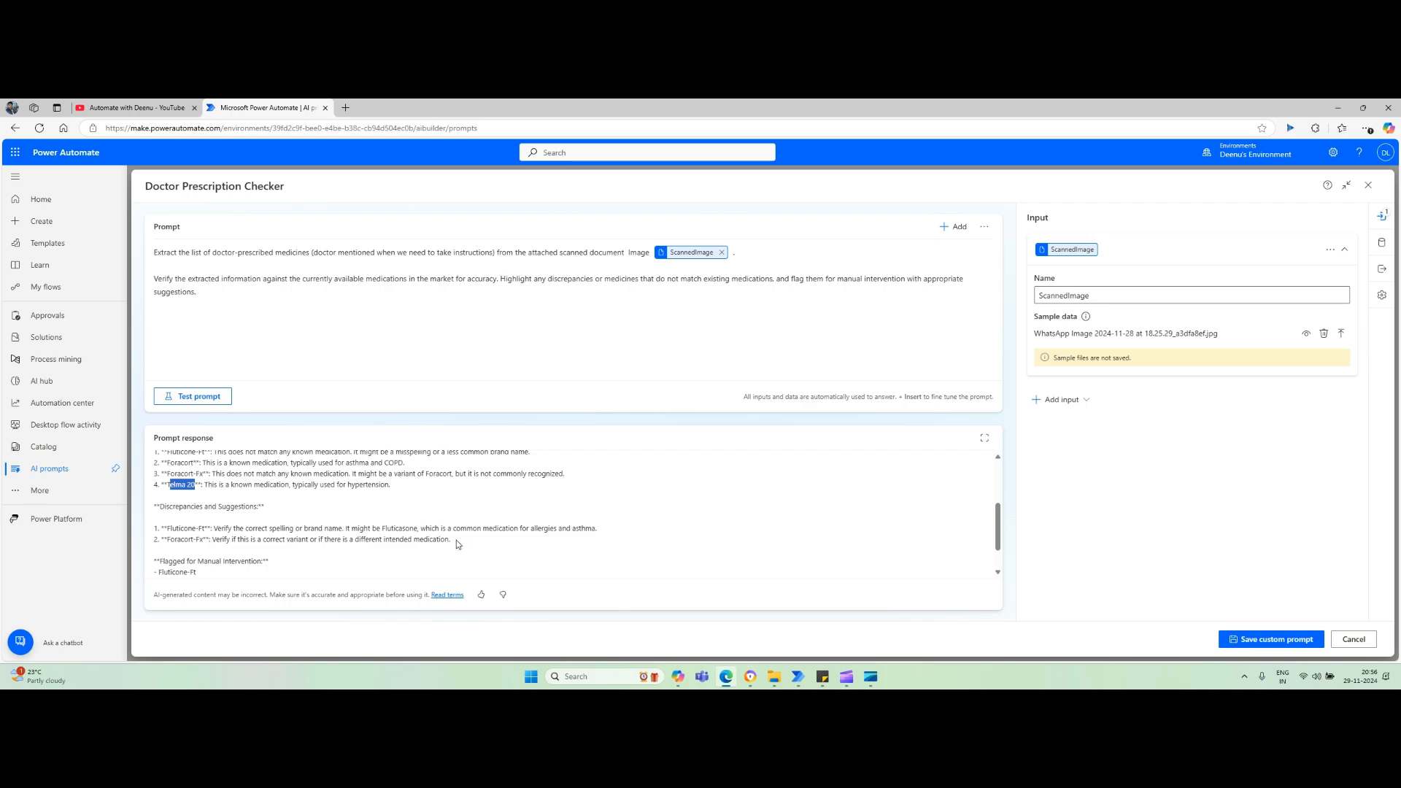
{"action": "left_click_drag", "start_coordinate": [450, 540], "coordinate": [148, 533]}
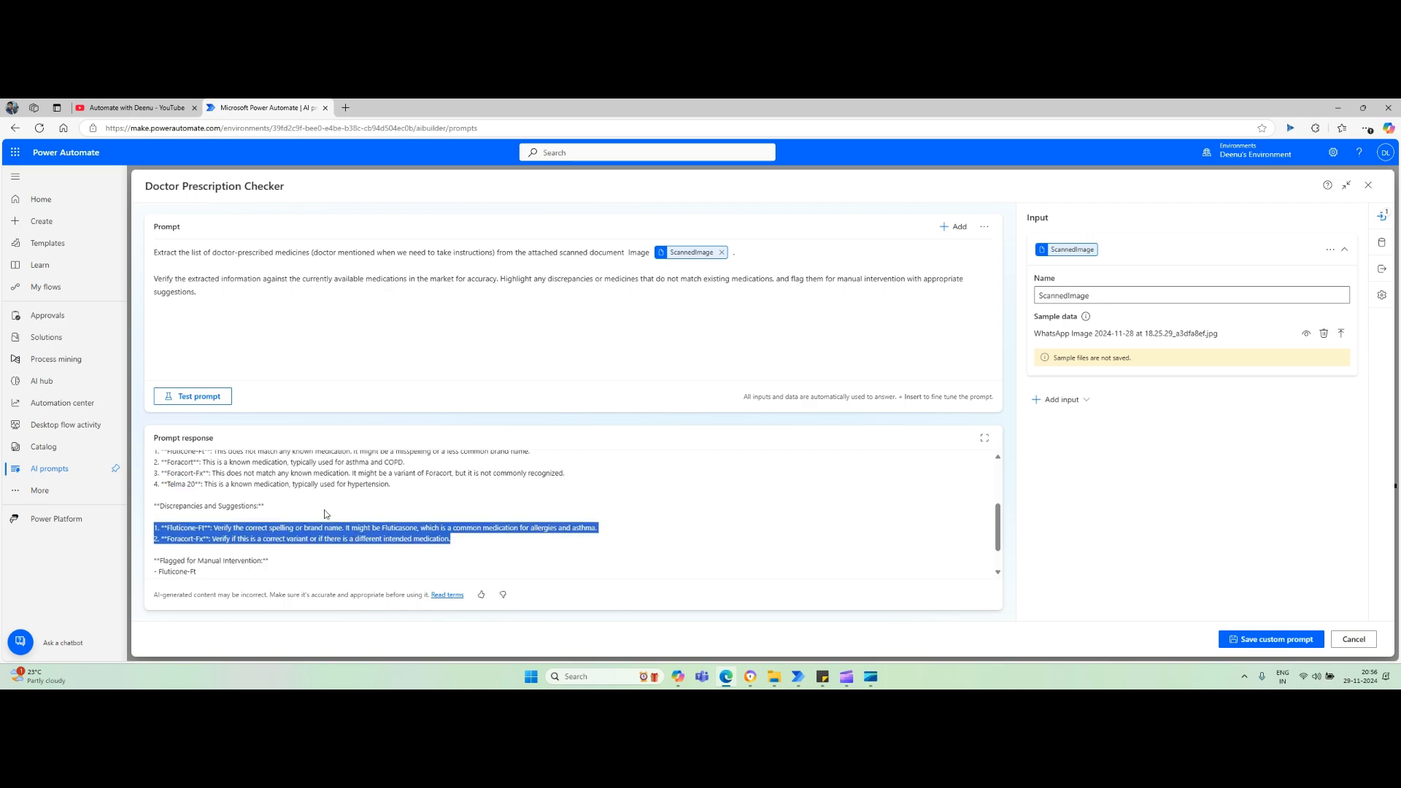
{"action": "scroll", "coordinate": [326, 514], "scroll_direction": "down", "scroll_amount": 2}
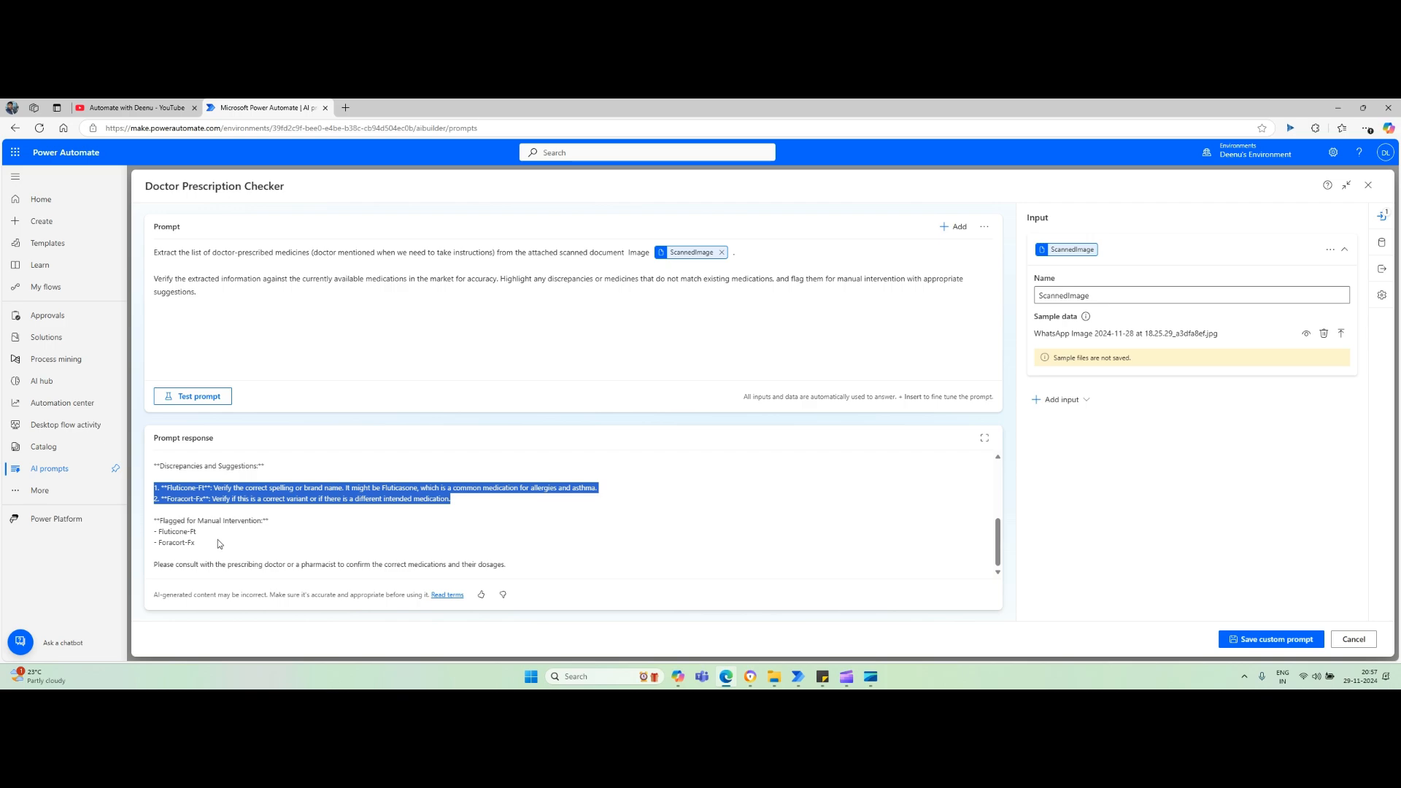
{"action": "left_click", "coordinate": [197, 543]}
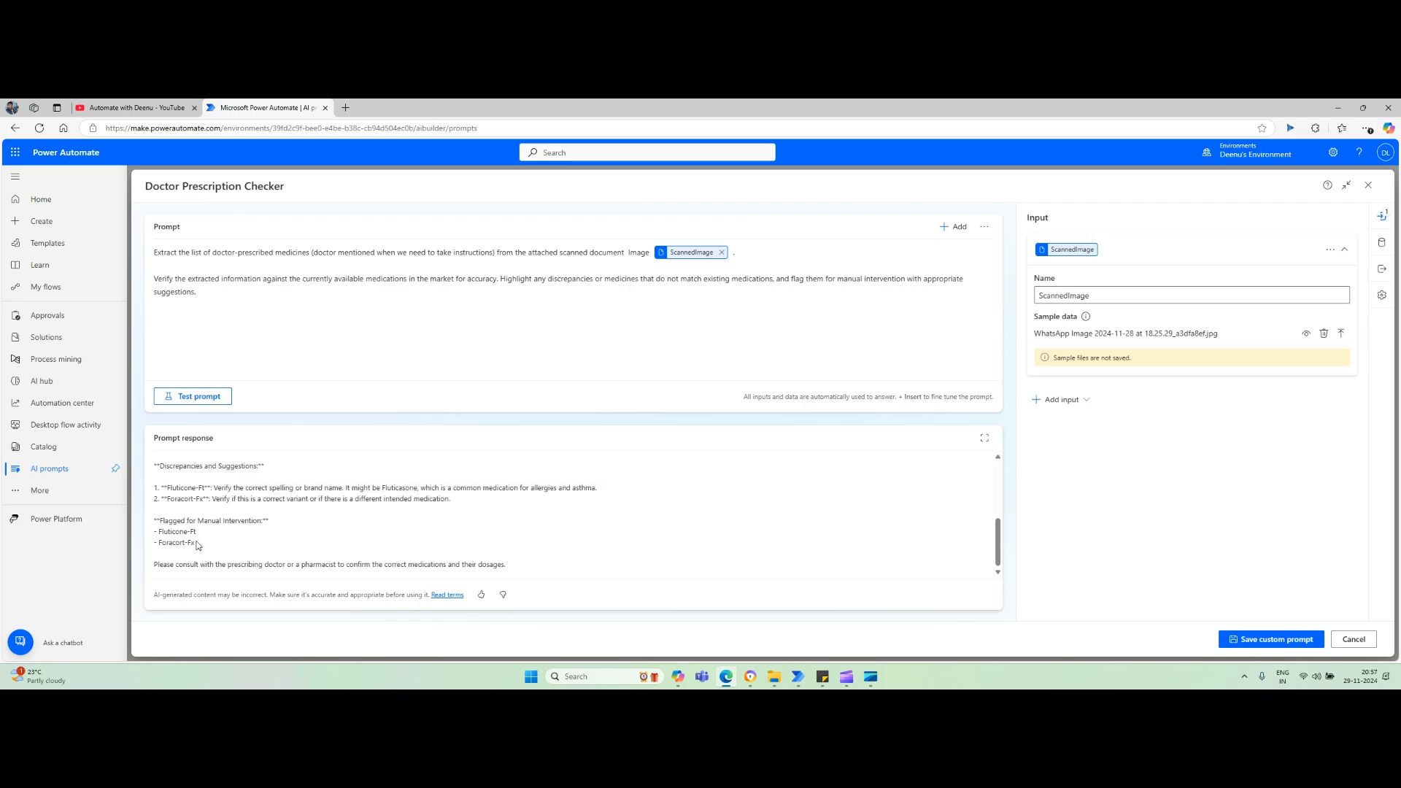
{"action": "left_click_drag", "start_coordinate": [198, 543], "coordinate": [150, 537]}
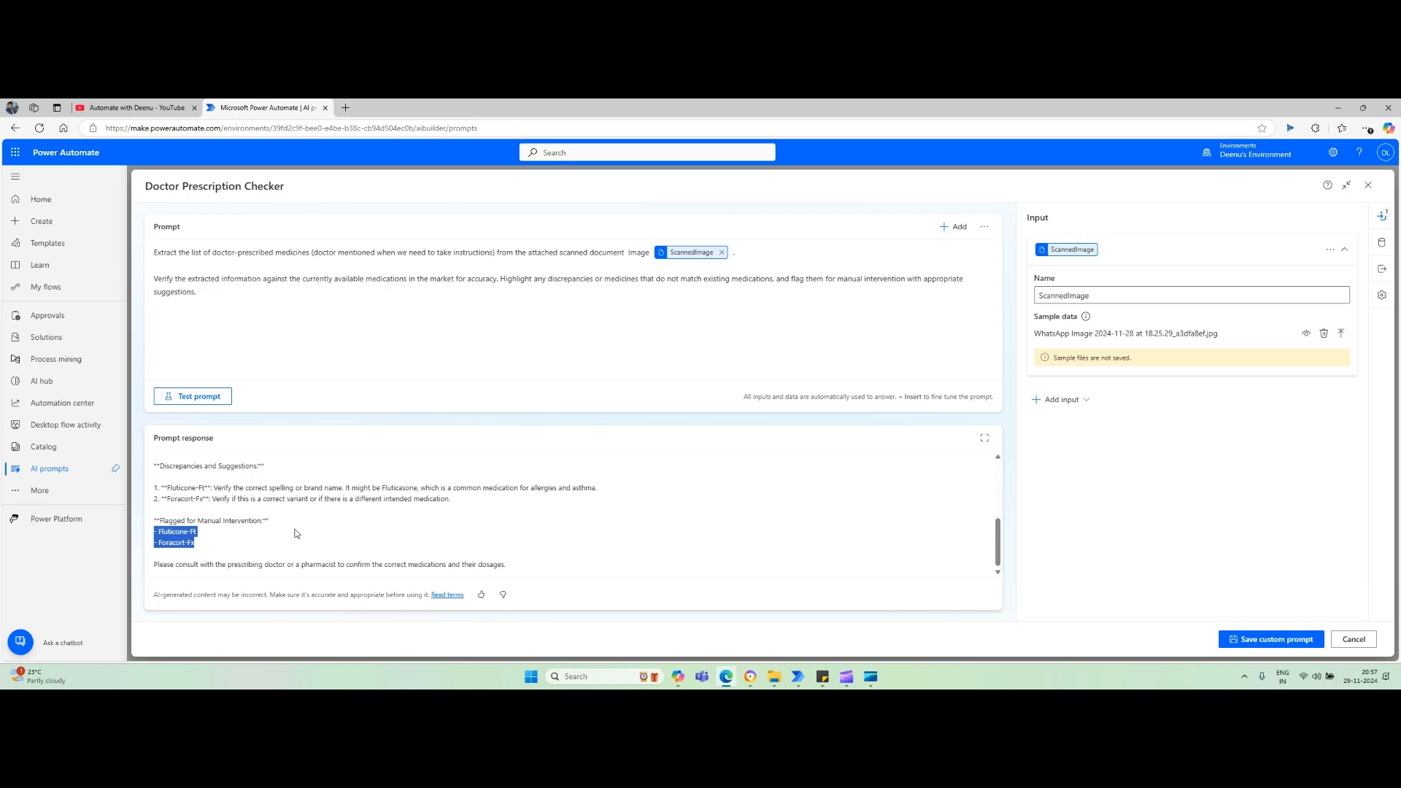
{"action": "scroll", "coordinate": [295, 533], "scroll_direction": "up", "scroll_amount": 5}
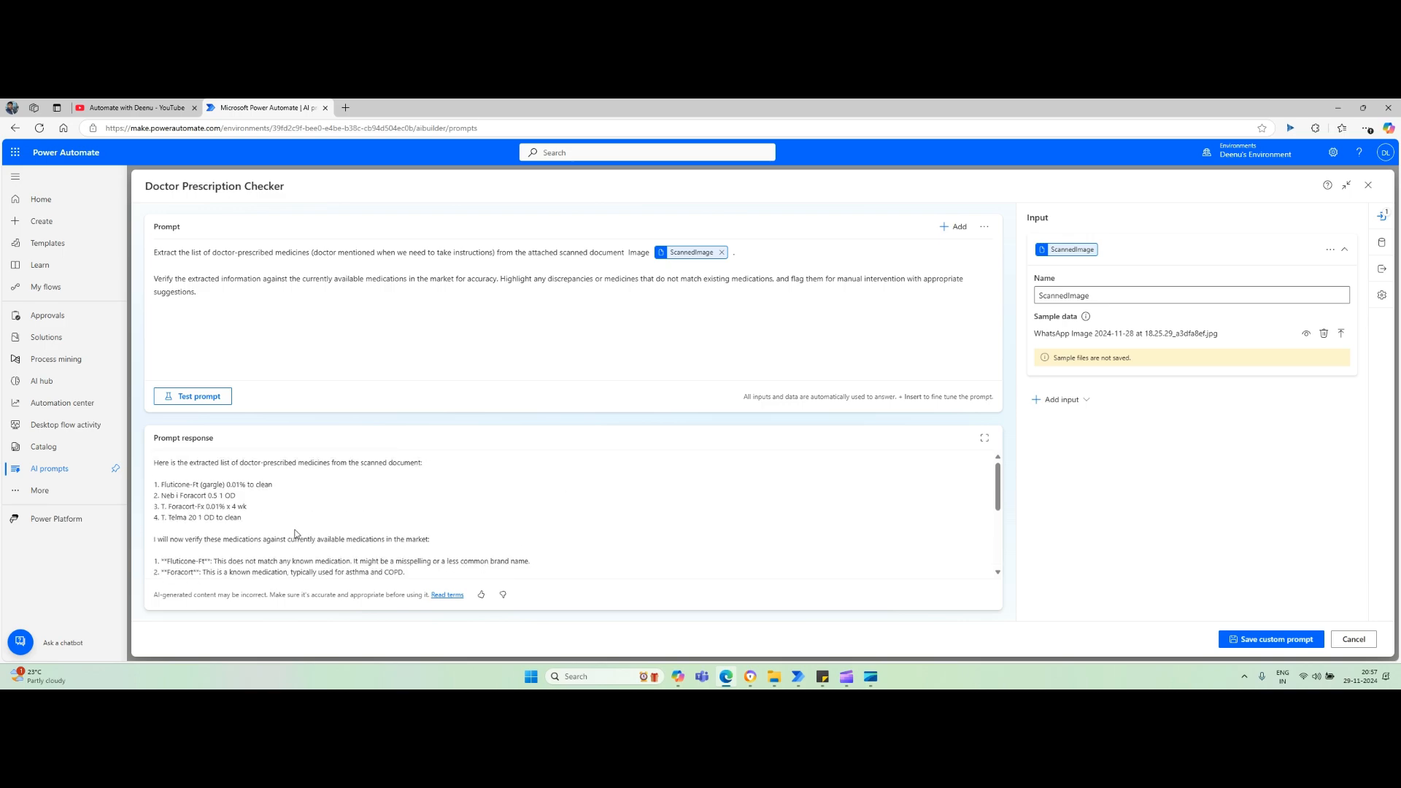
{"action": "scroll", "coordinate": [295, 533], "scroll_direction": "down", "scroll_amount": 5}
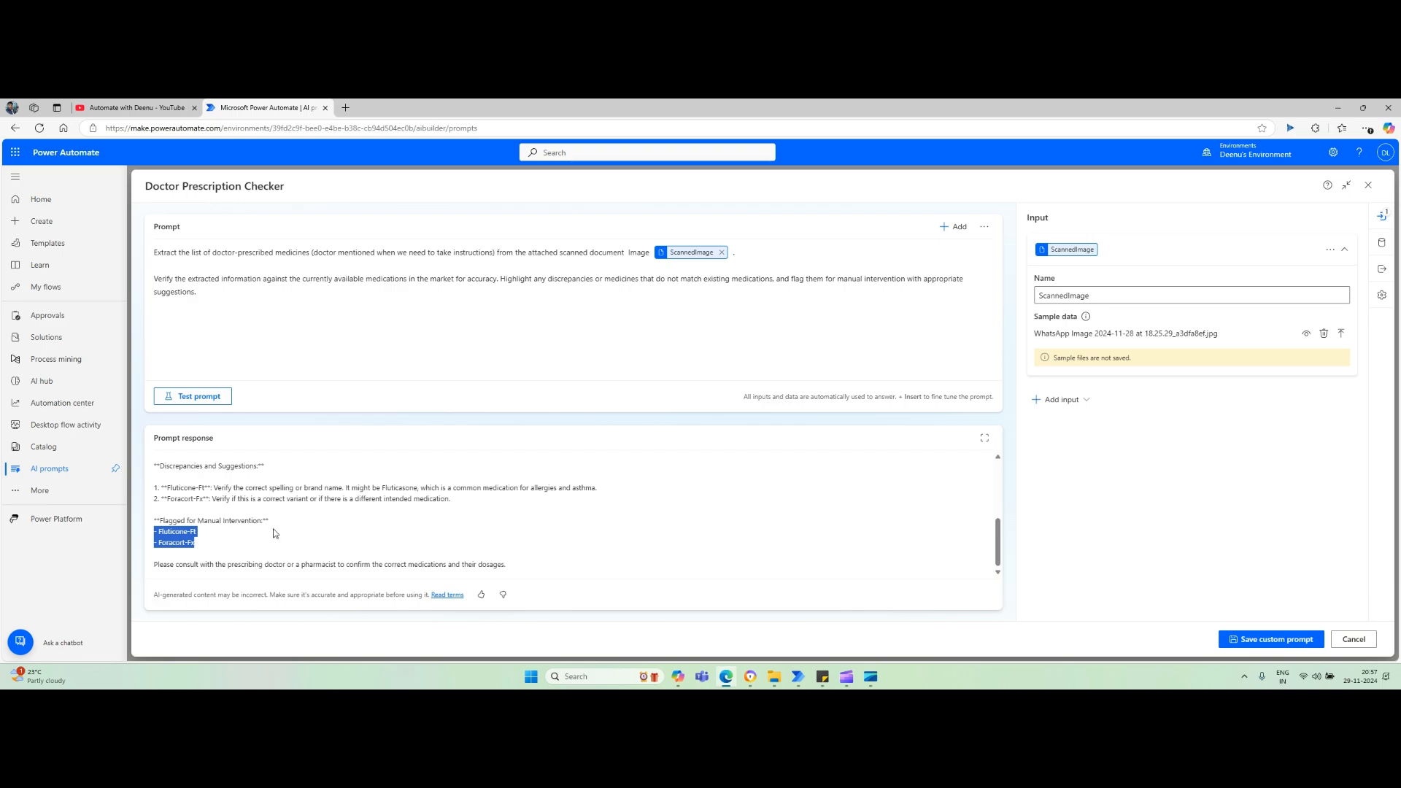
{"action": "scroll", "coordinate": [591, 503], "scroll_direction": "up", "scroll_amount": 5}
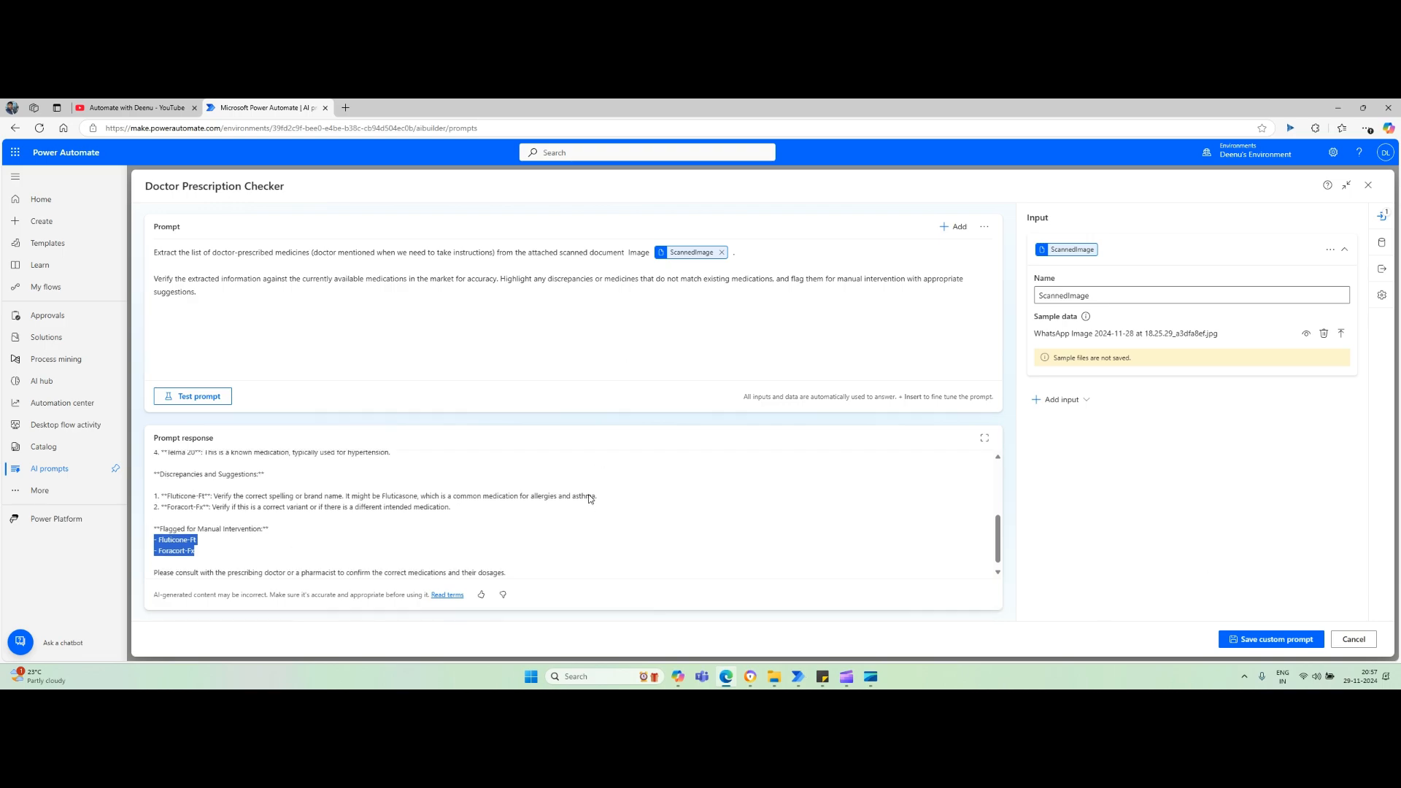
{"action": "scroll", "coordinate": [591, 500], "scroll_direction": "down", "scroll_amount": 5}
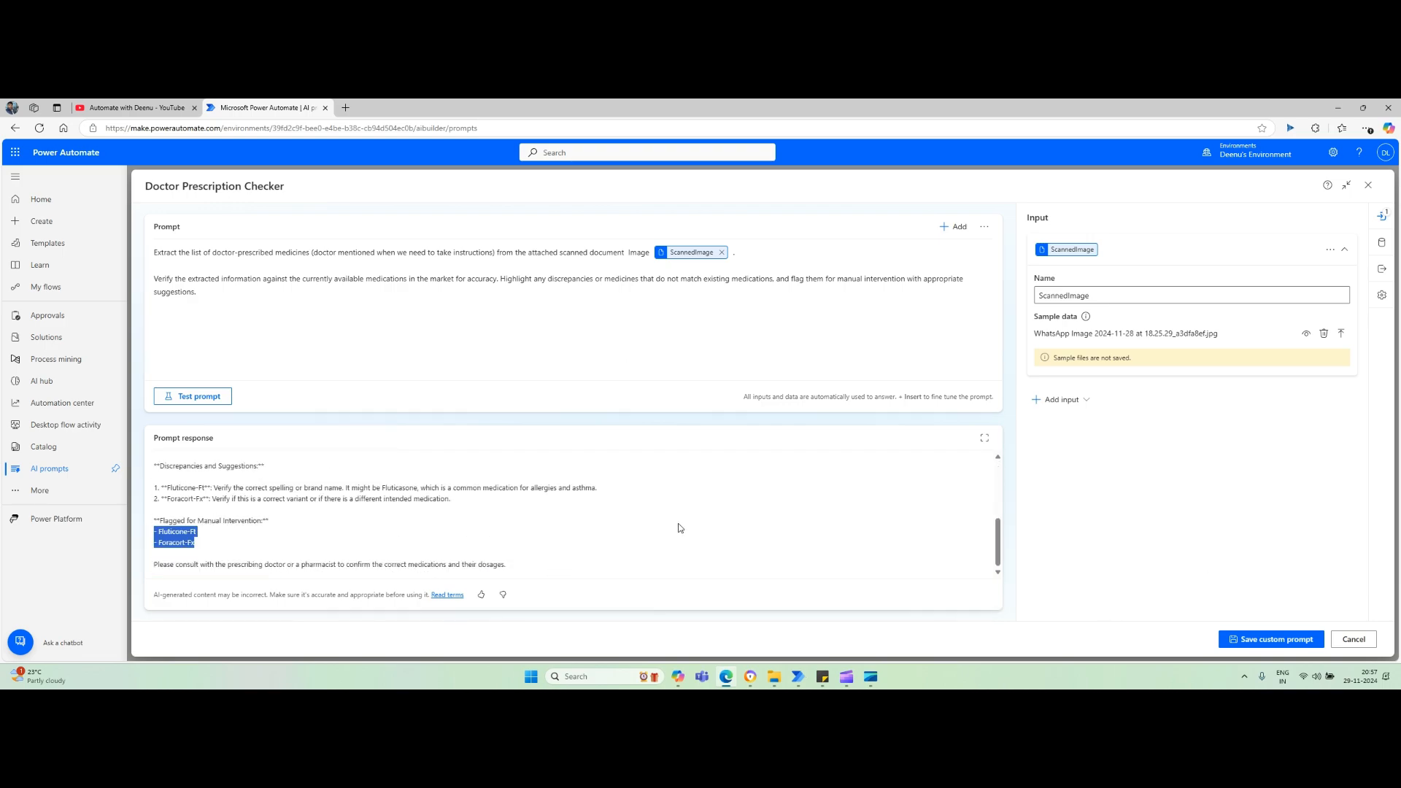
- Save the custom prompt and close its editor
{"action": "left_click", "coordinate": [1264, 641]}
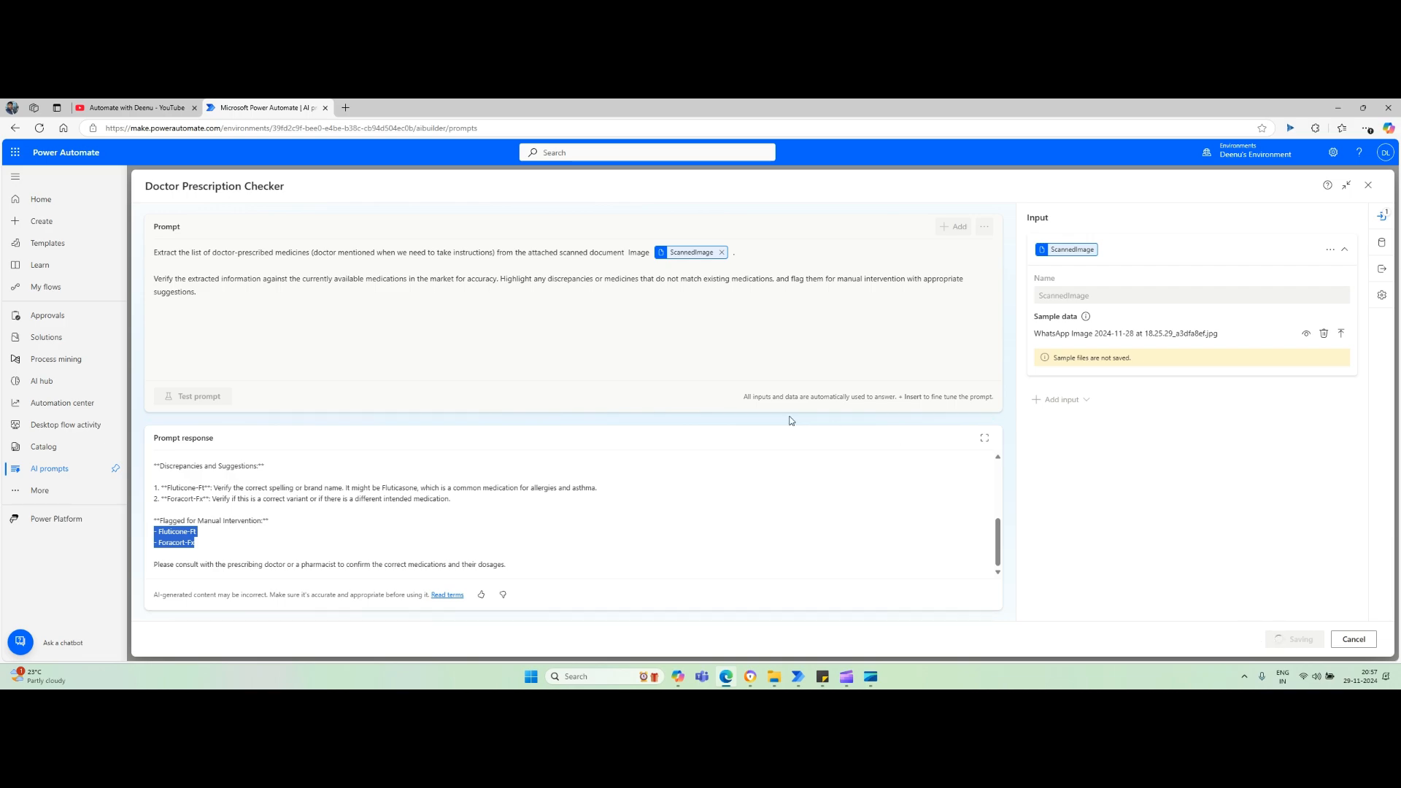
{"action": "left_click", "coordinate": [1323, 335]}
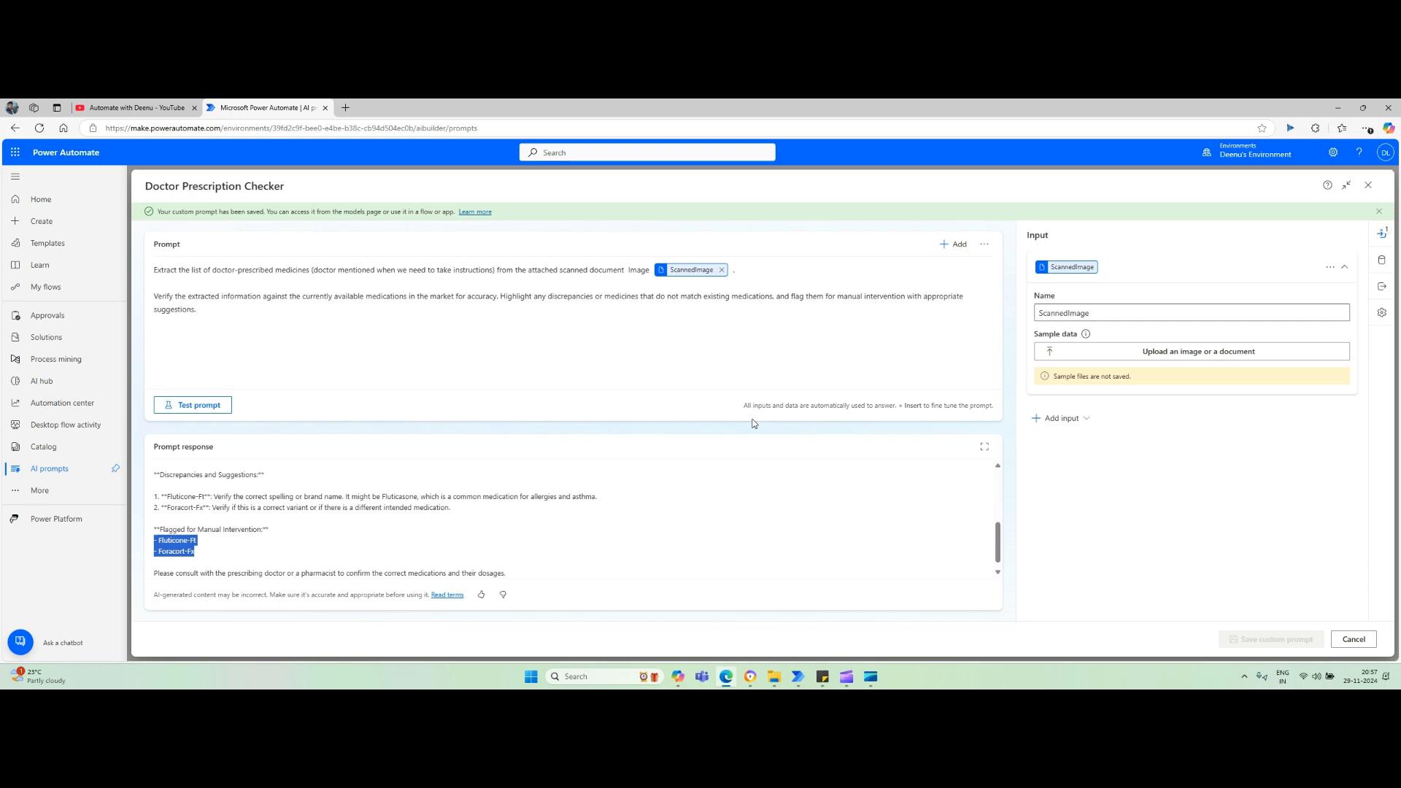
{"action": "left_click", "coordinate": [1368, 184]}
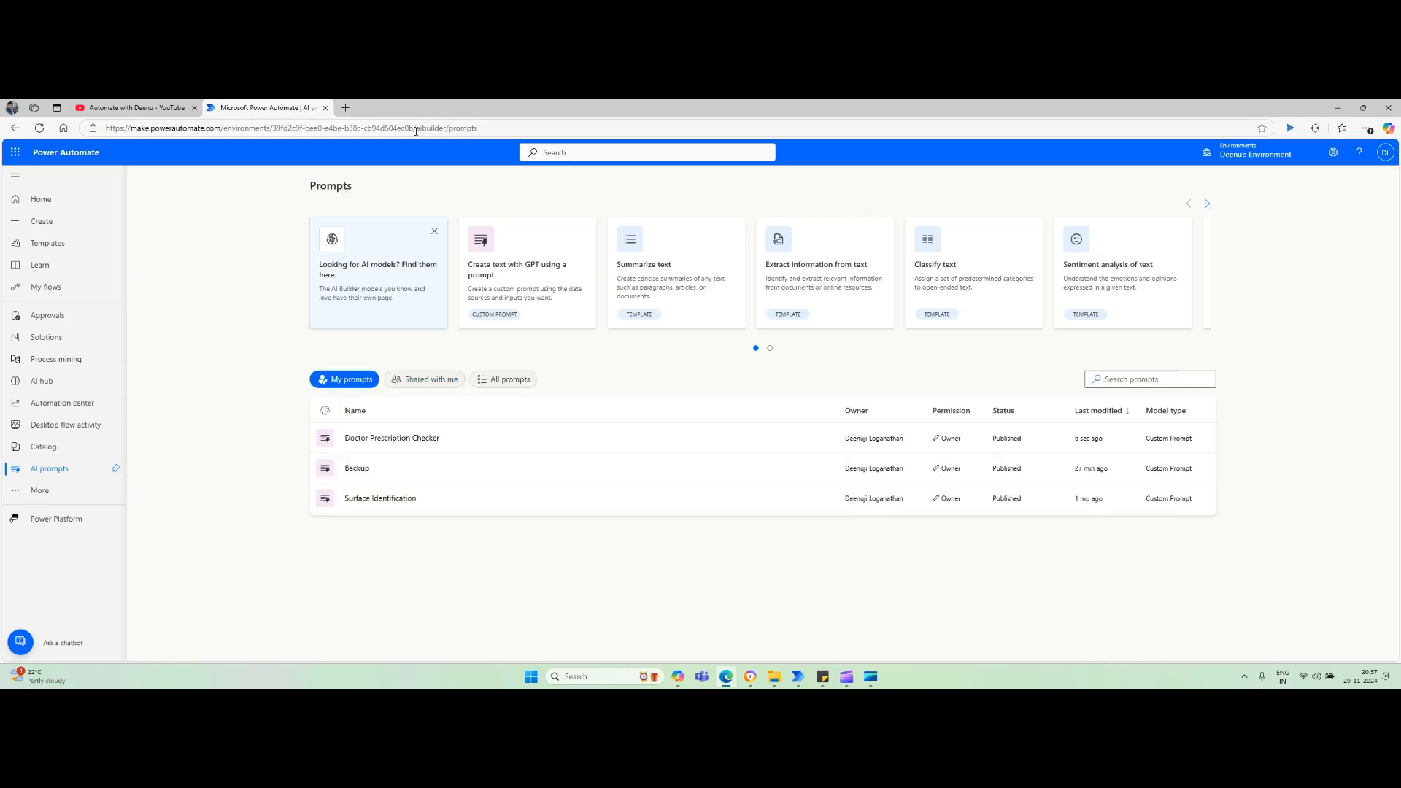
- Reopen Doctor Prescription Checker from My prompts to check its saved text and ScannedImage input, and close it
{"action": "left_click", "coordinate": [415, 129]}
{"action": "left_click", "coordinate": [517, 649]}
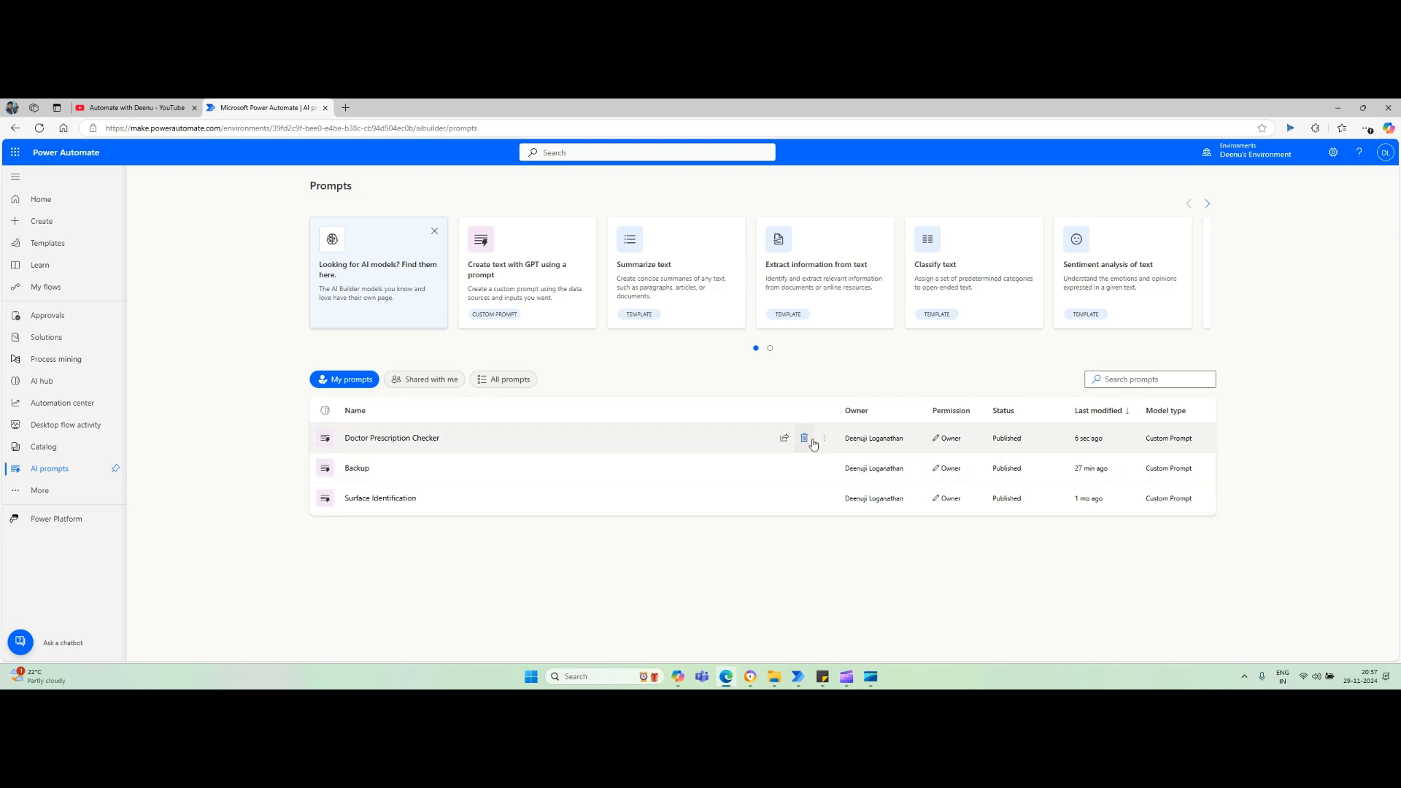
{"action": "left_click", "coordinate": [824, 439]}
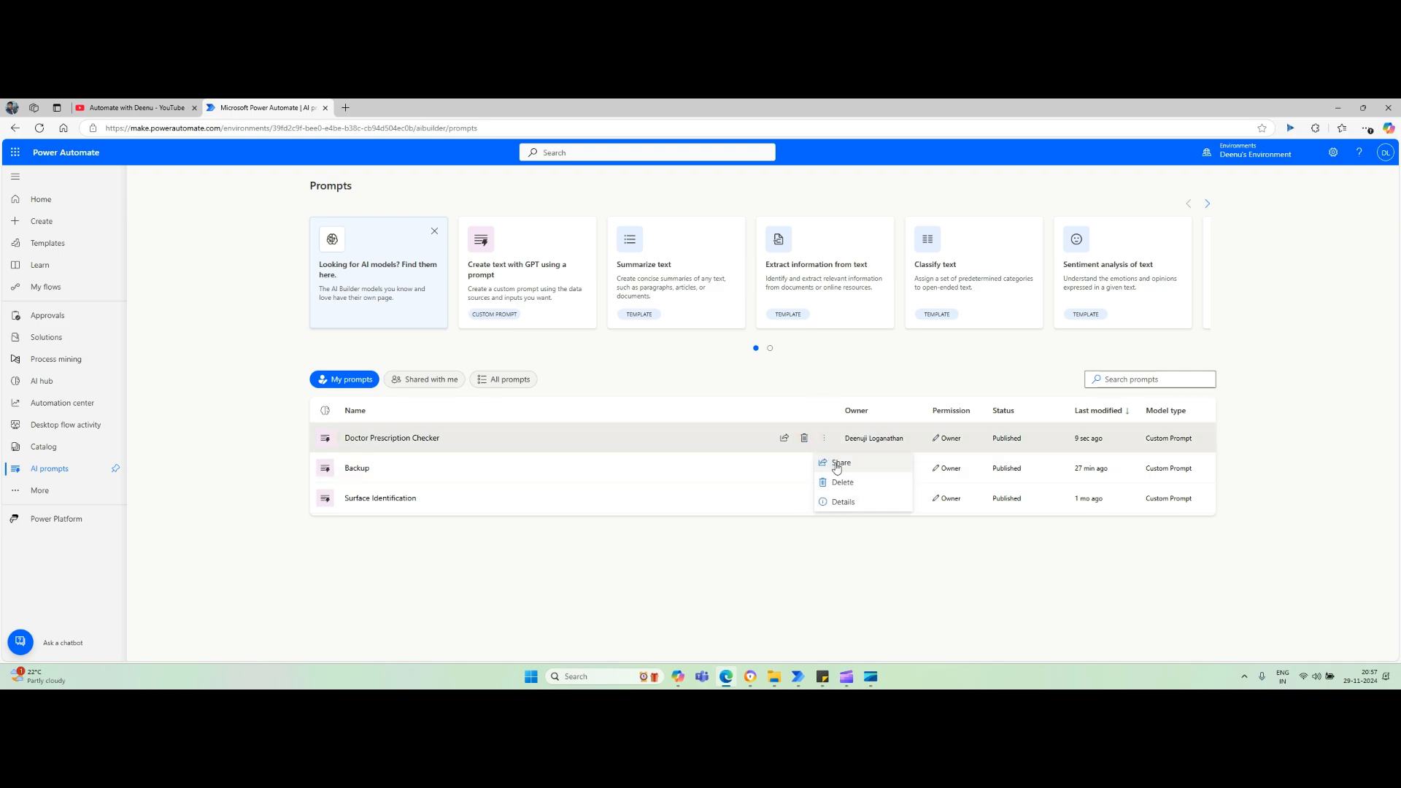
{"action": "left_click", "coordinate": [423, 442]}
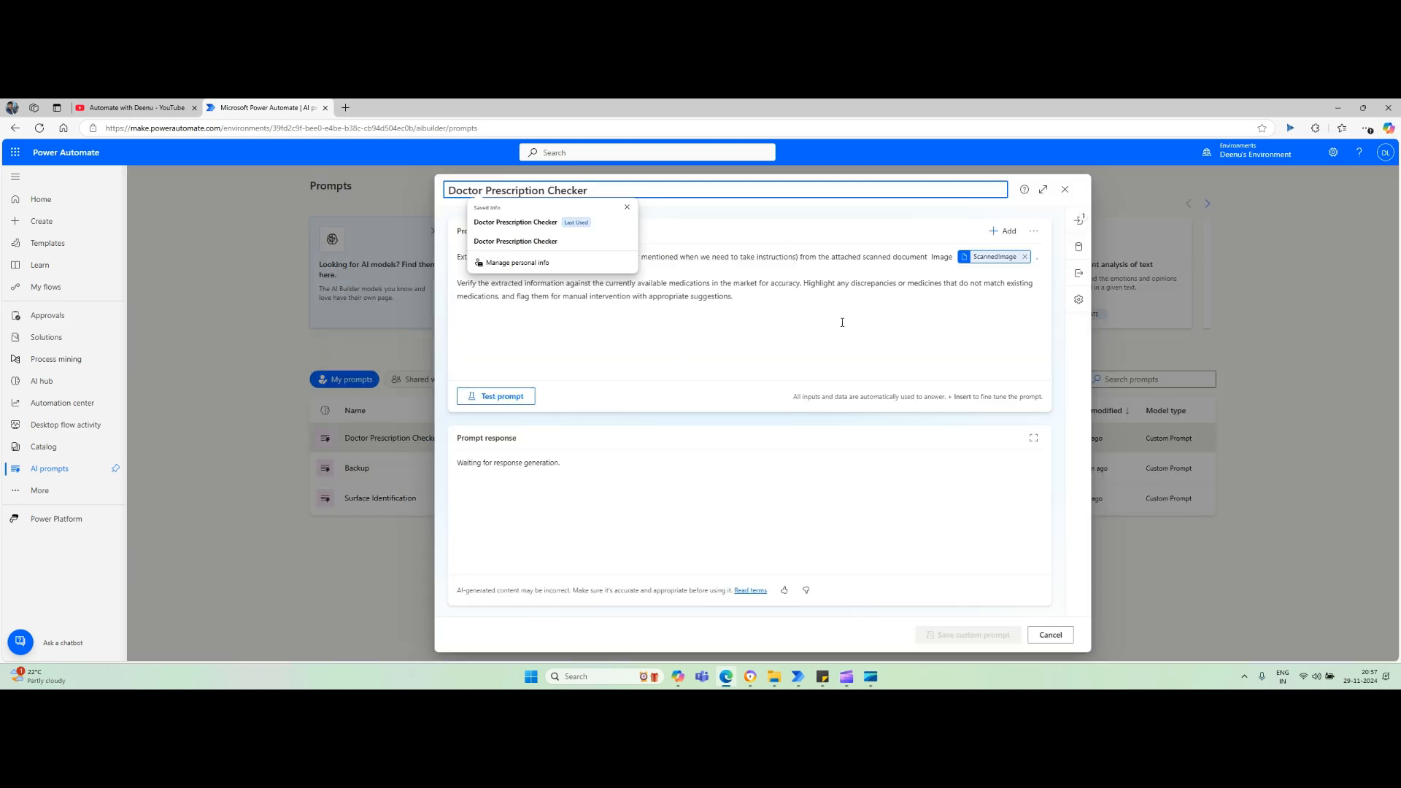
{"action": "left_click", "coordinate": [841, 322]}
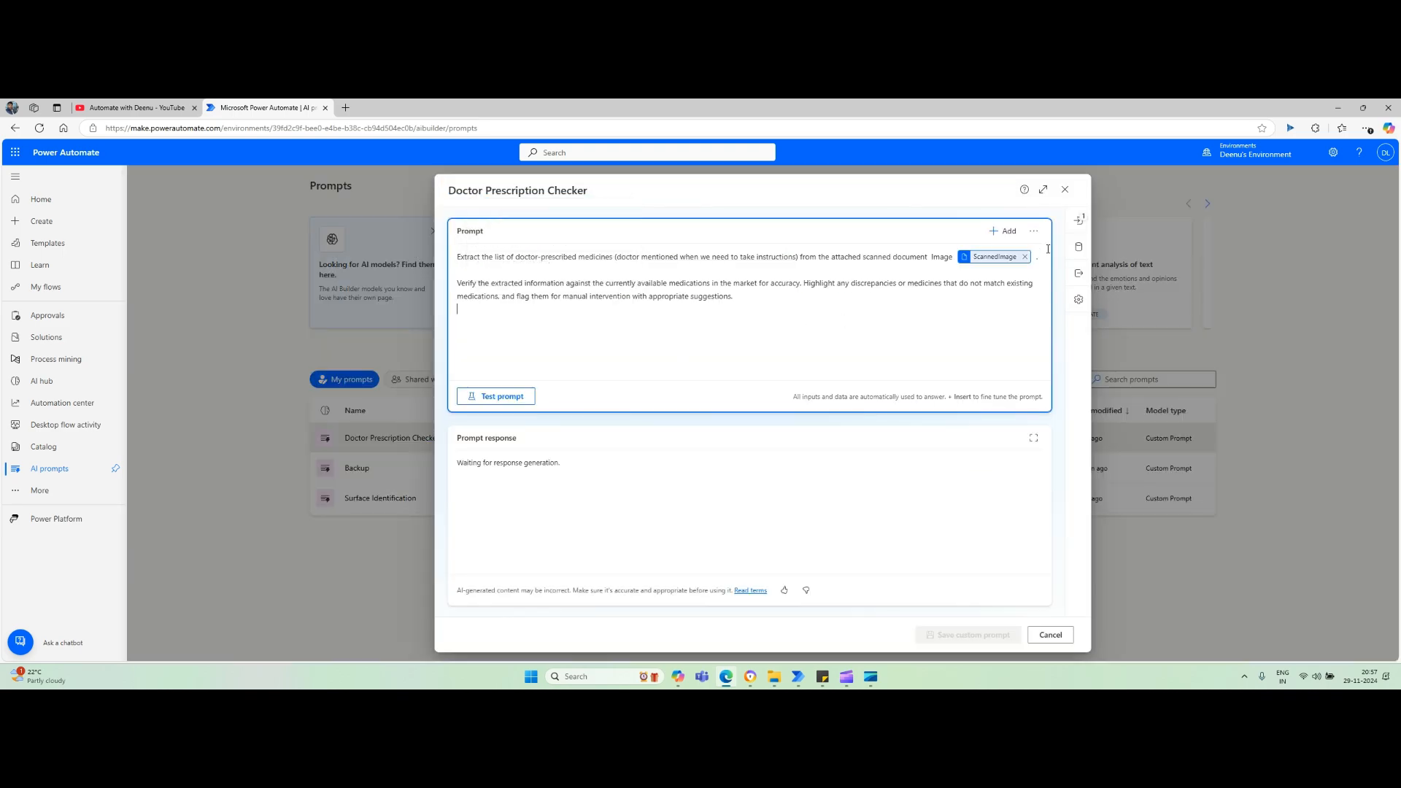
{"action": "left_click", "coordinate": [1074, 228]}
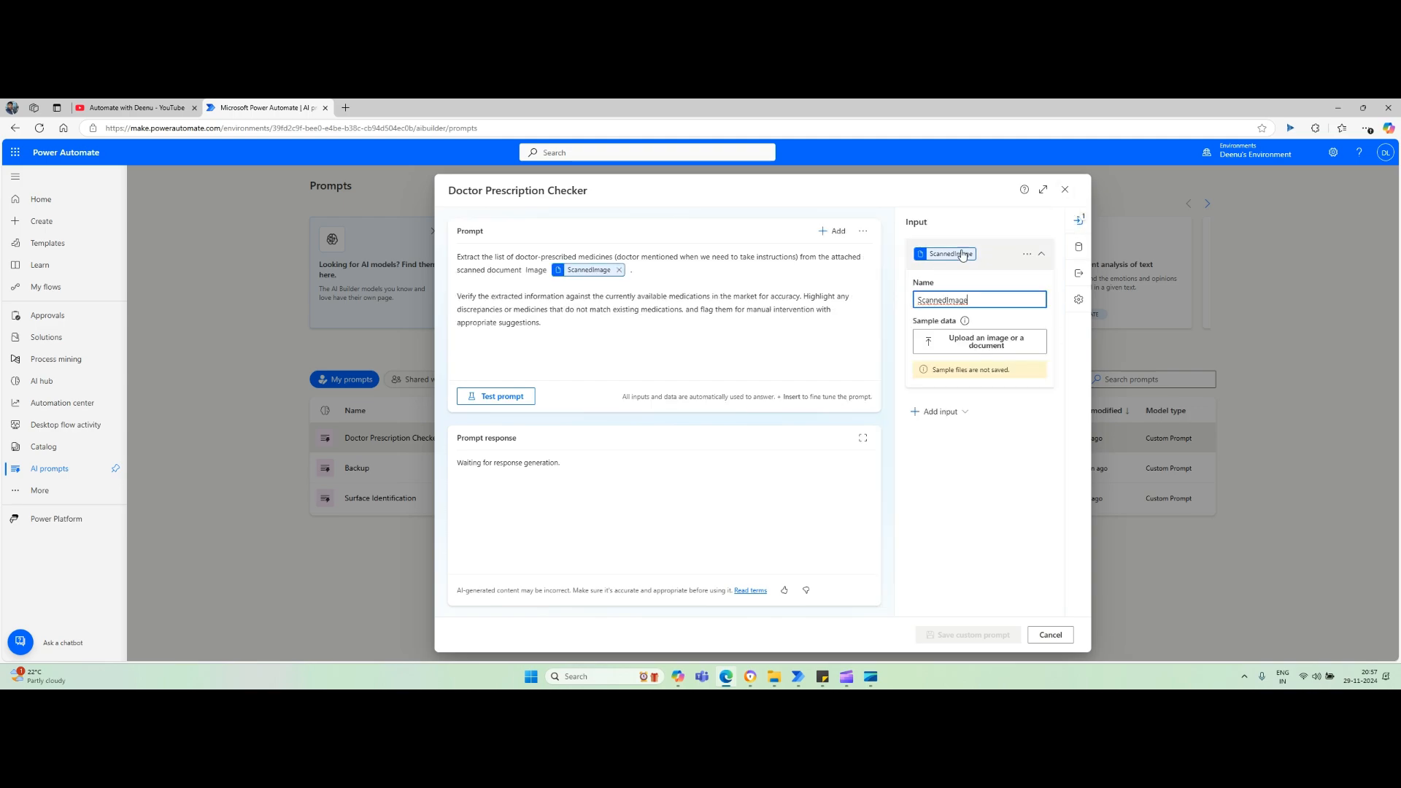
{"action": "left_click", "coordinate": [1065, 189]}
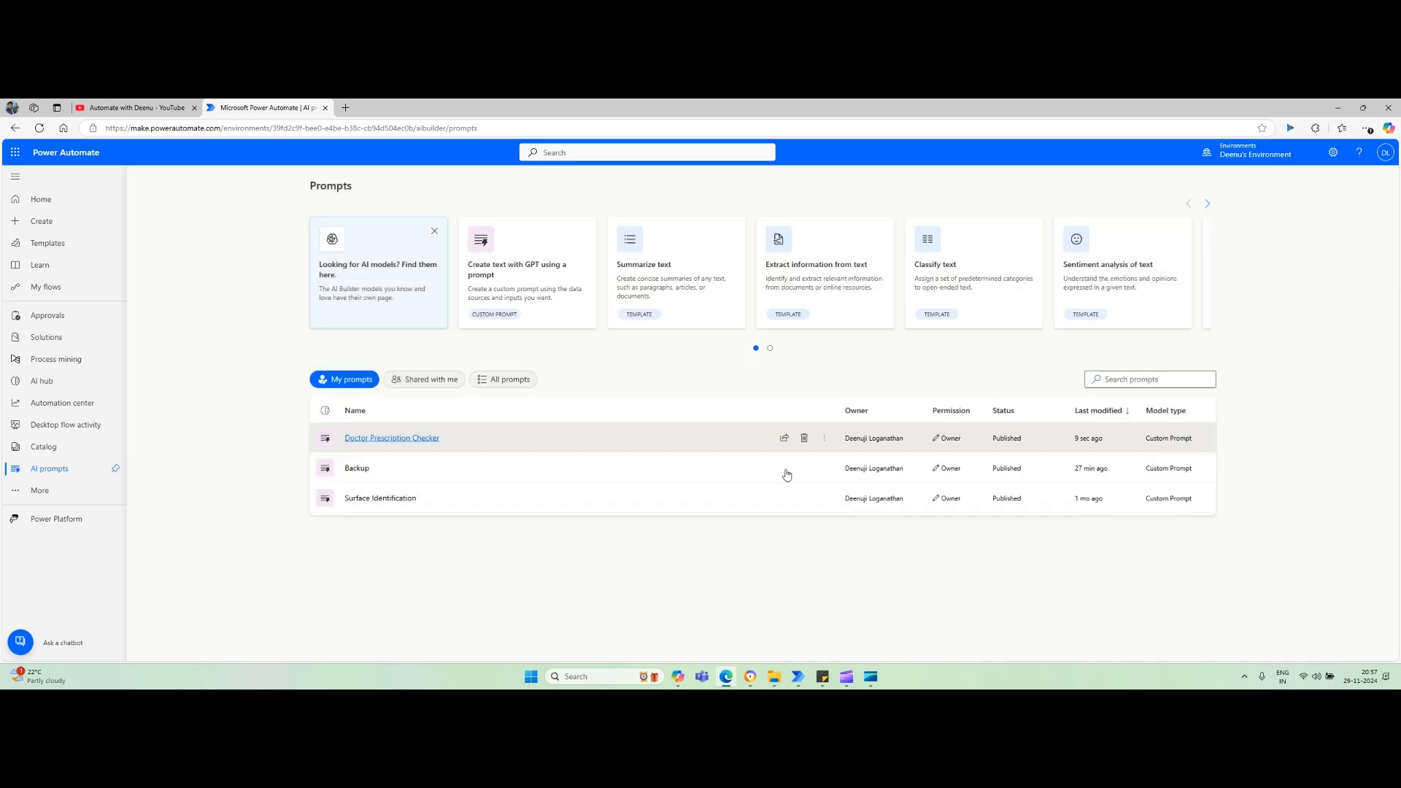
- Start a new automated cloud flow in My flows and name it "Doctor Prescription Extractor"
{"action": "left_click", "coordinate": [61, 295]}
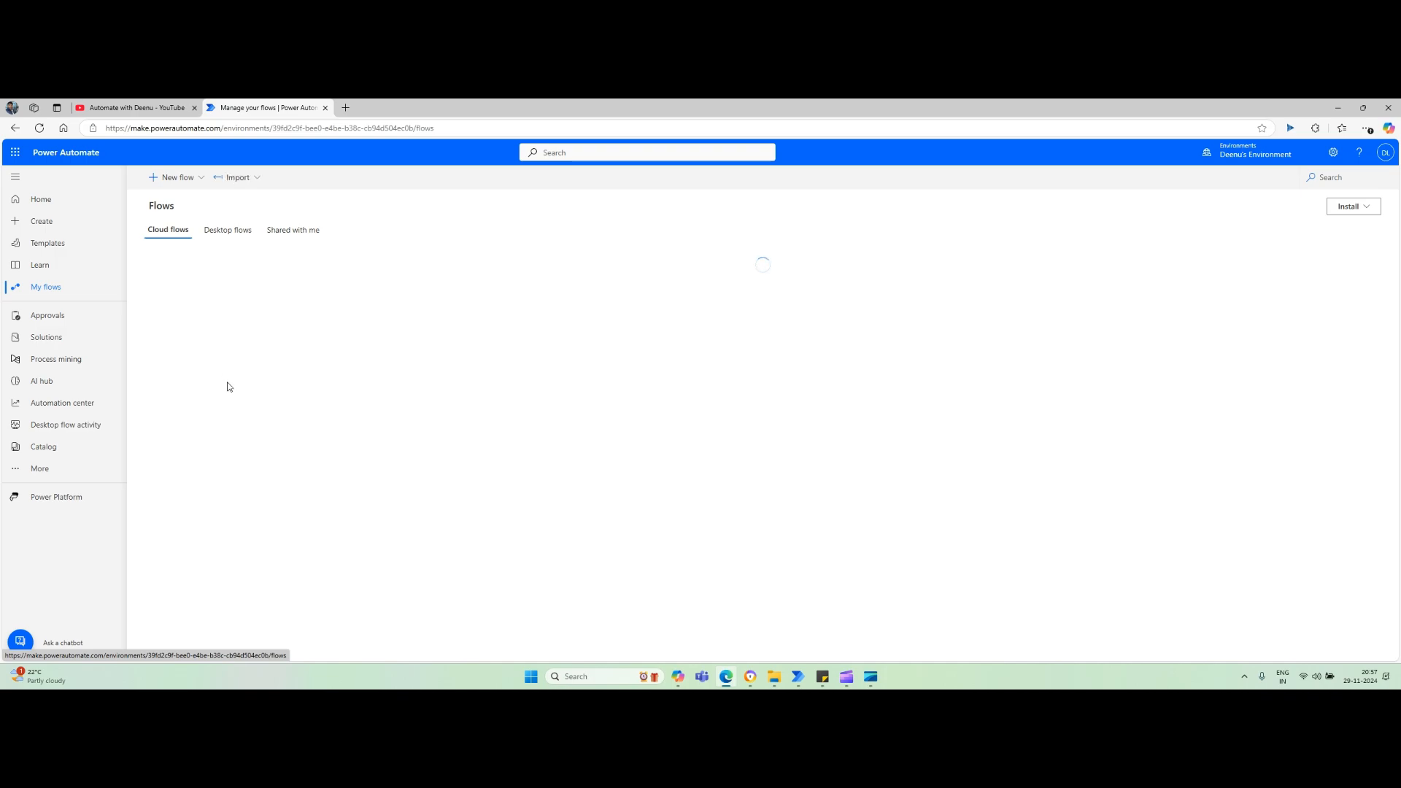
{"action": "left_click", "coordinate": [198, 179]}
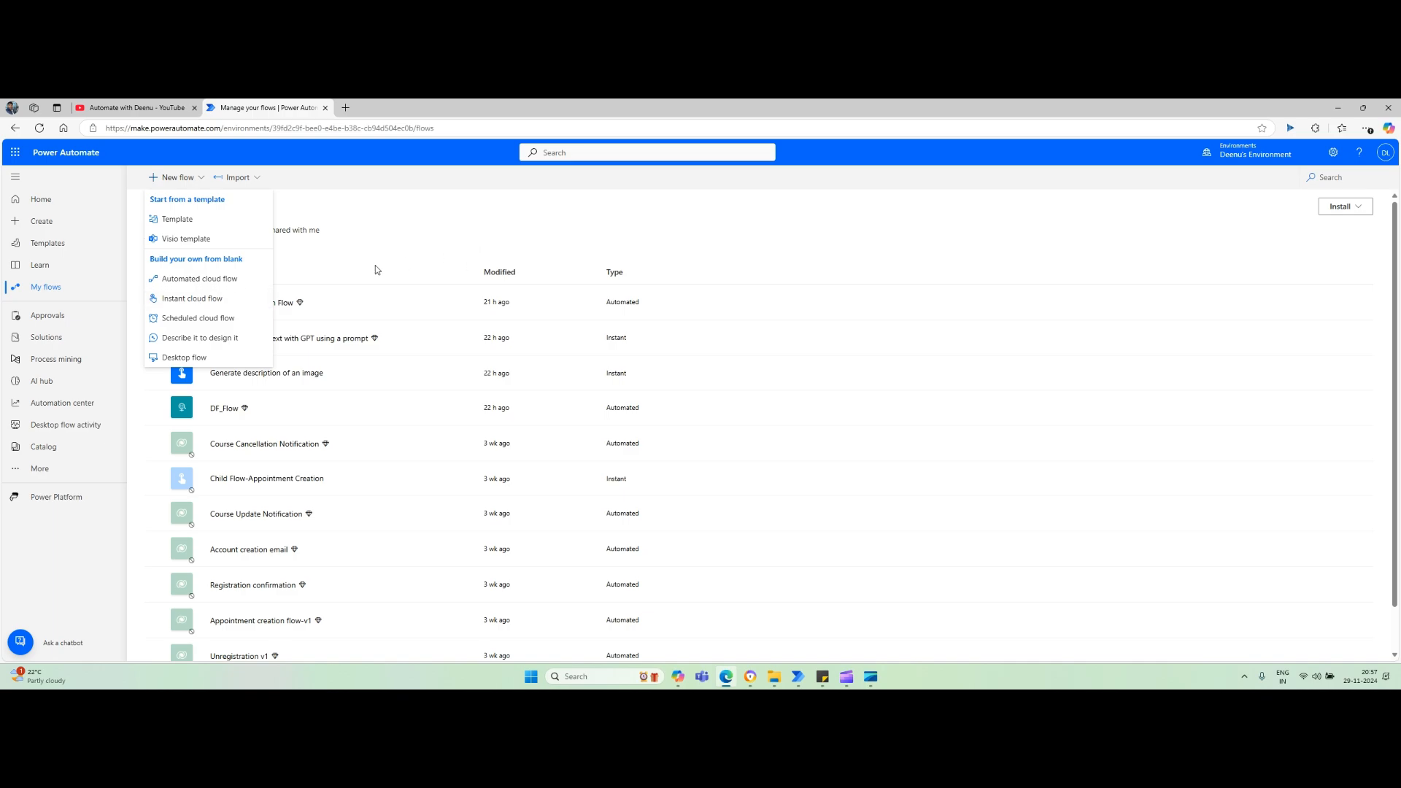
{"action": "left_click", "coordinate": [213, 280]}
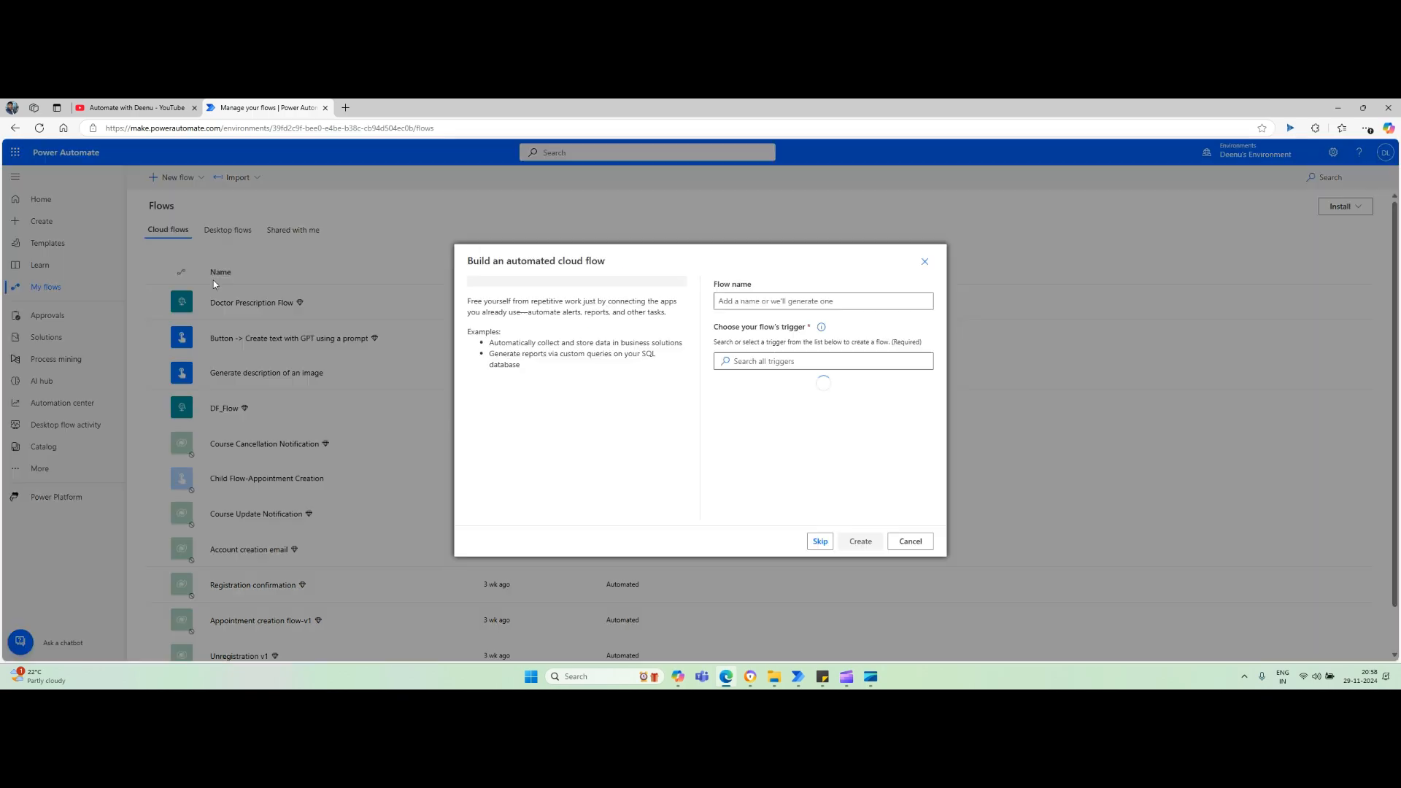
{"action": "left_click", "coordinate": [756, 305]}
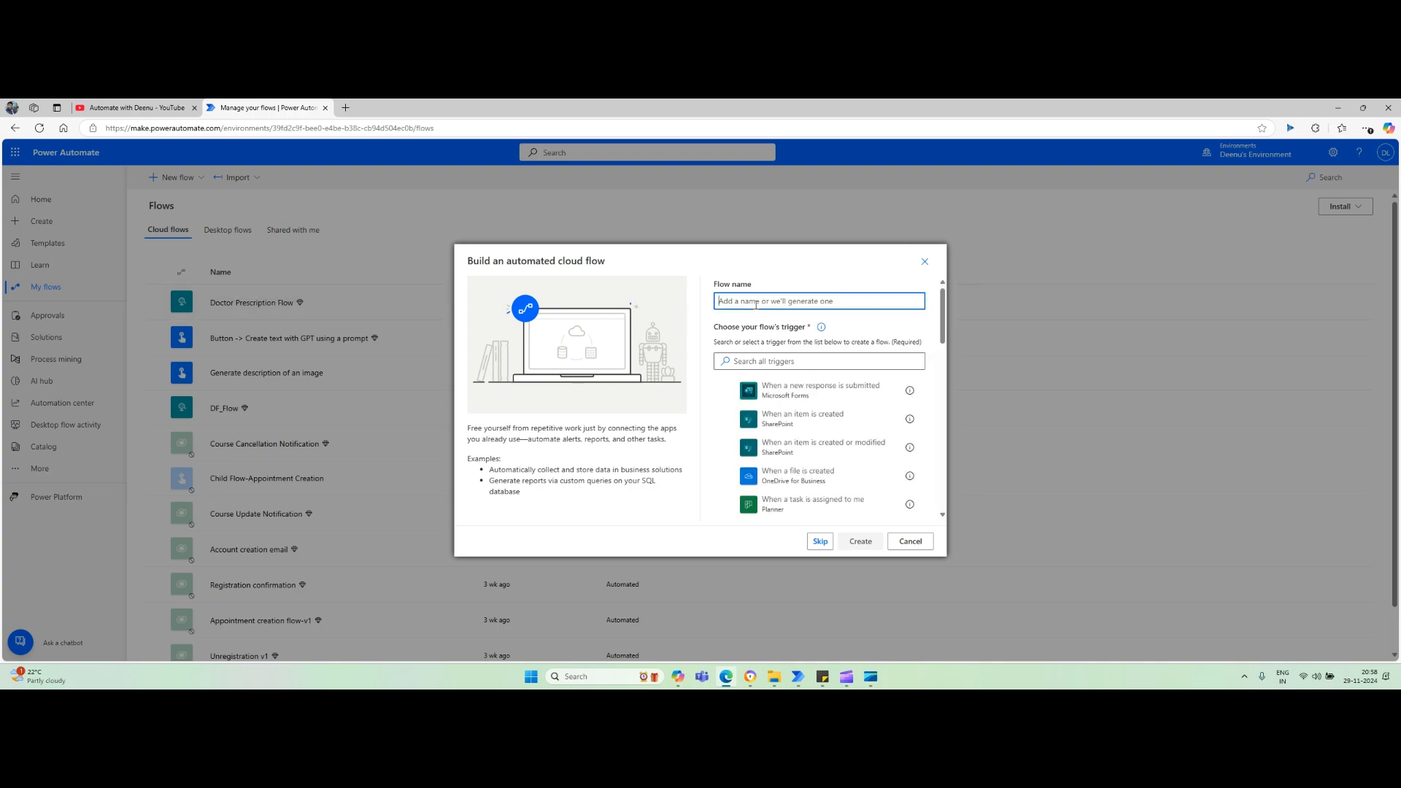
{"action": "type", "text": "Docto"}
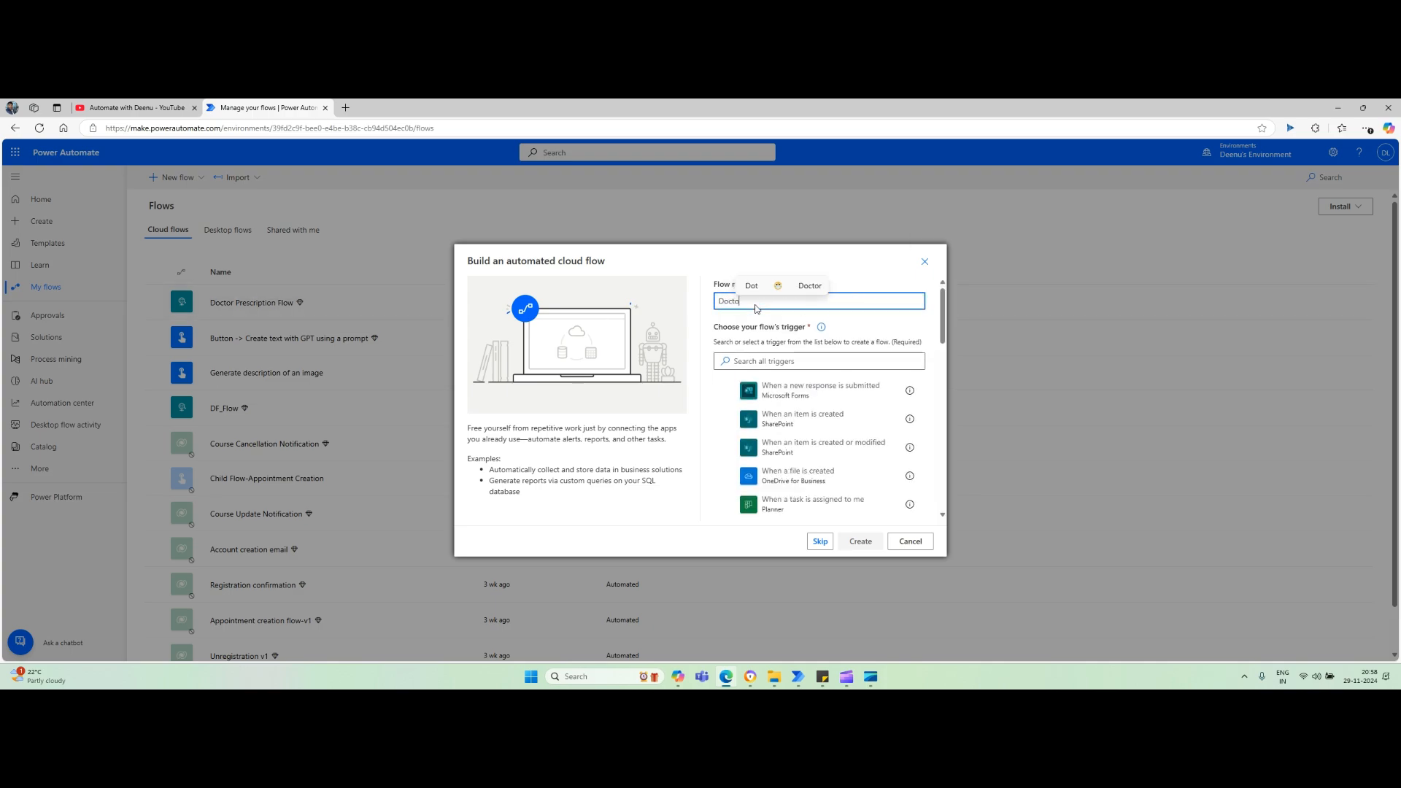
{"action": "type", "text": "r Pre"}
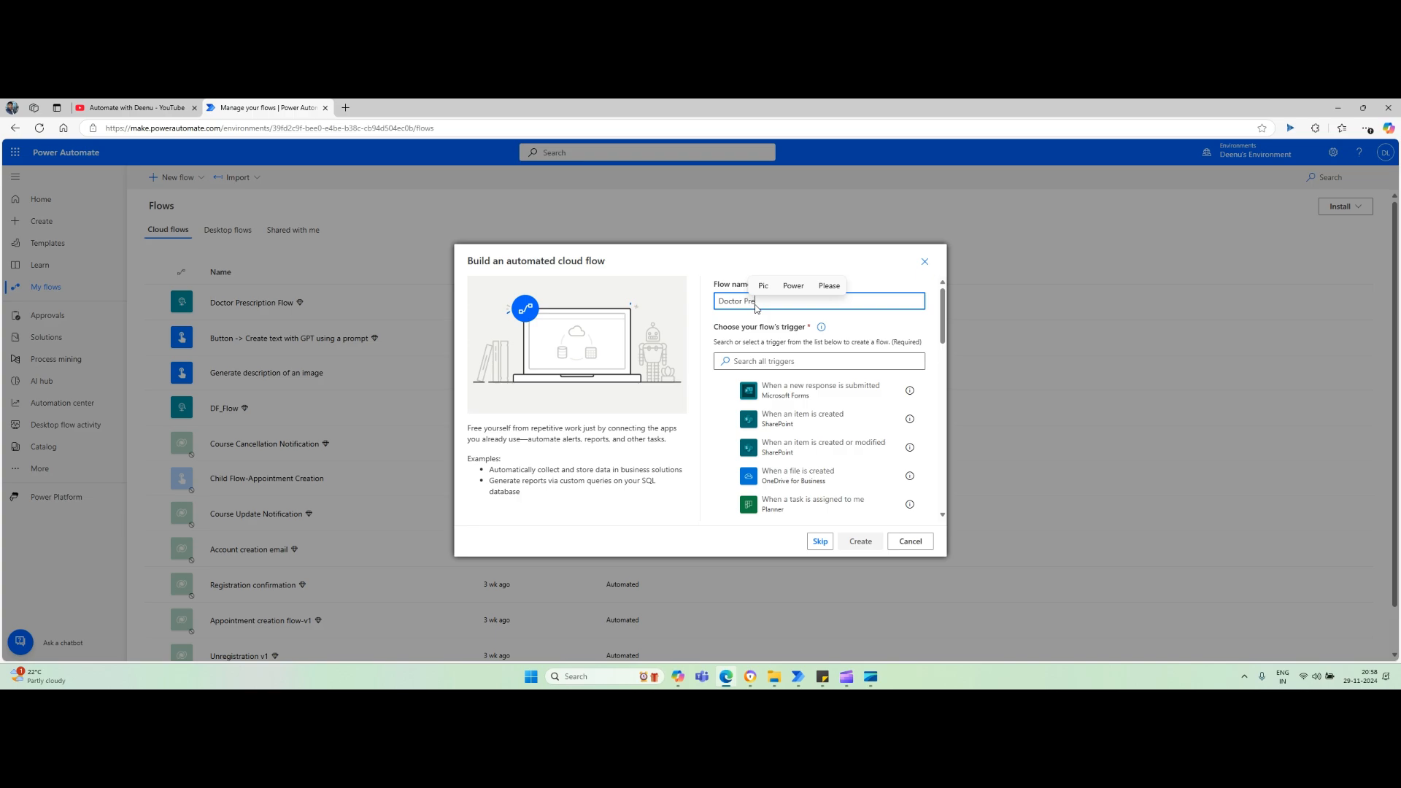
{"action": "type", "text": "s"}
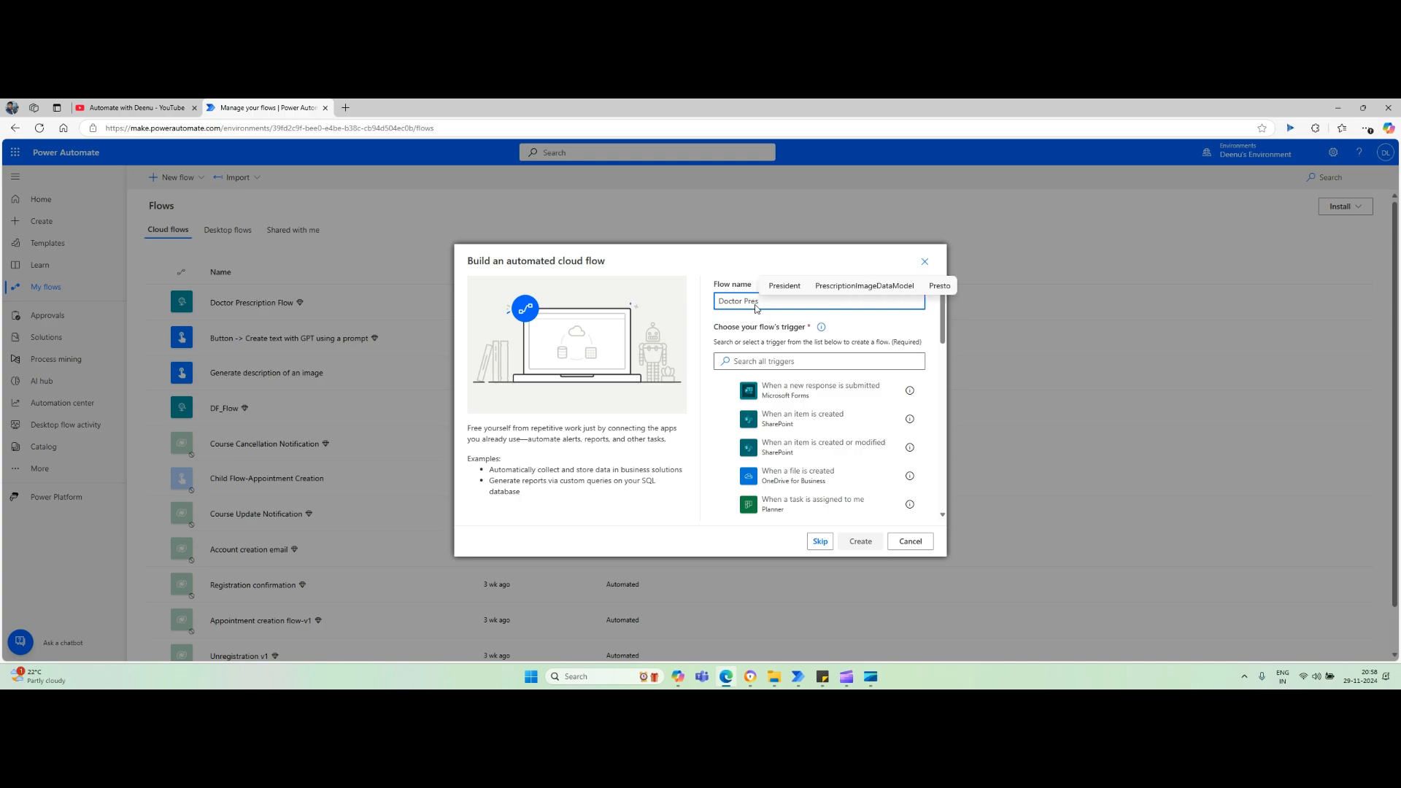
{"action": "type", "text": "criptio"}
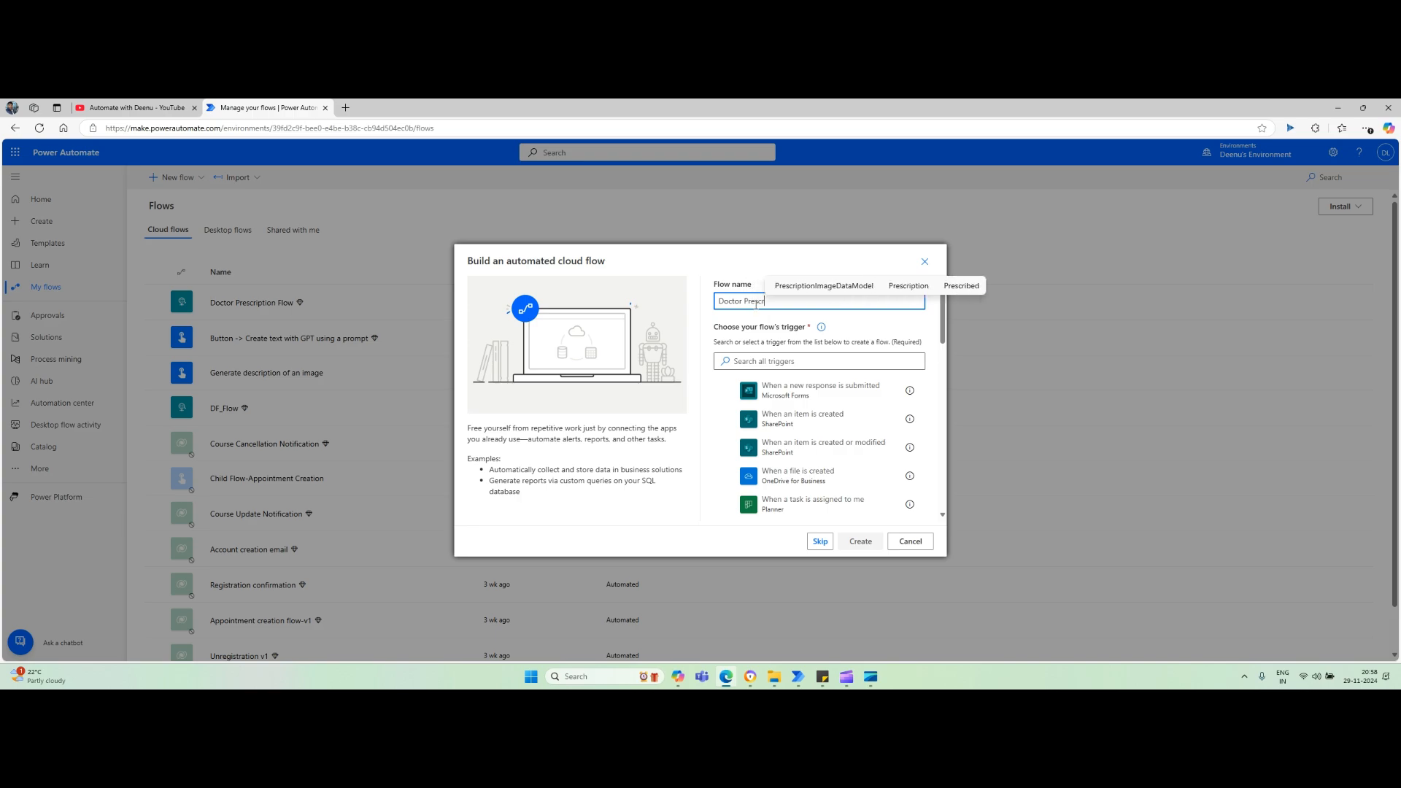
{"action": "type", "text": "n E"}
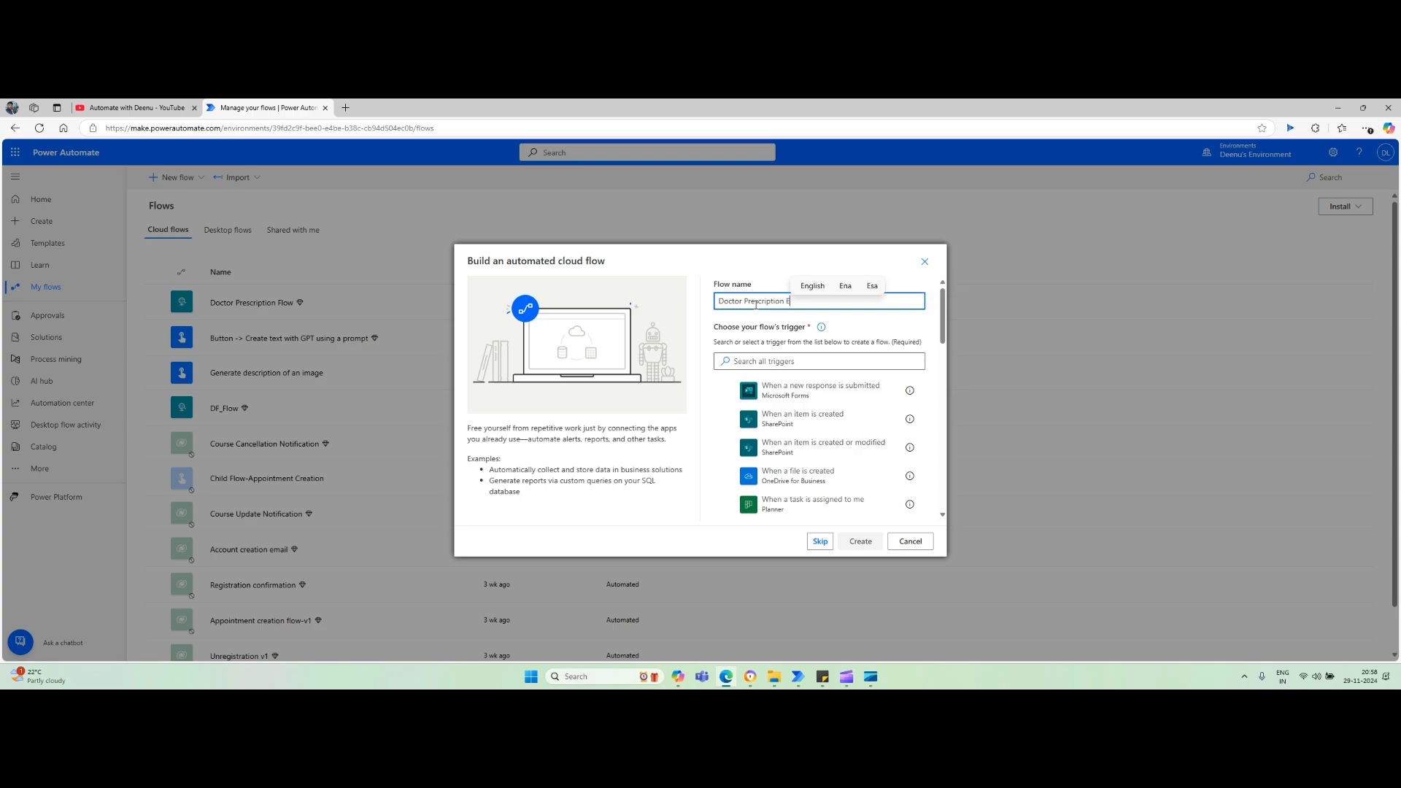
{"action": "type", "text": "xtractor"}
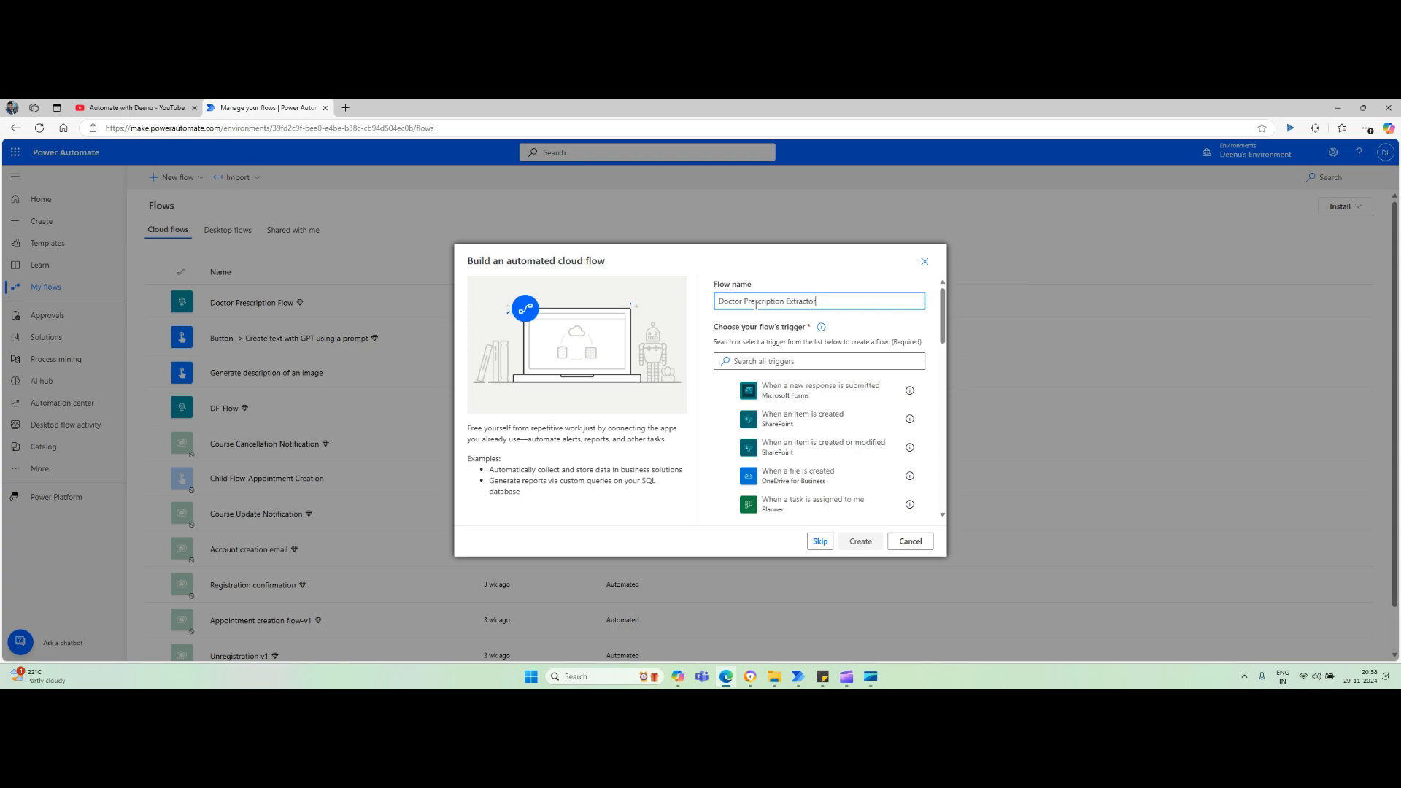
- Skip the trigger choice in the flow dialog and add the "When an HTTP request is received" trigger in the designer
{"action": "left_click", "coordinate": [820, 541]}
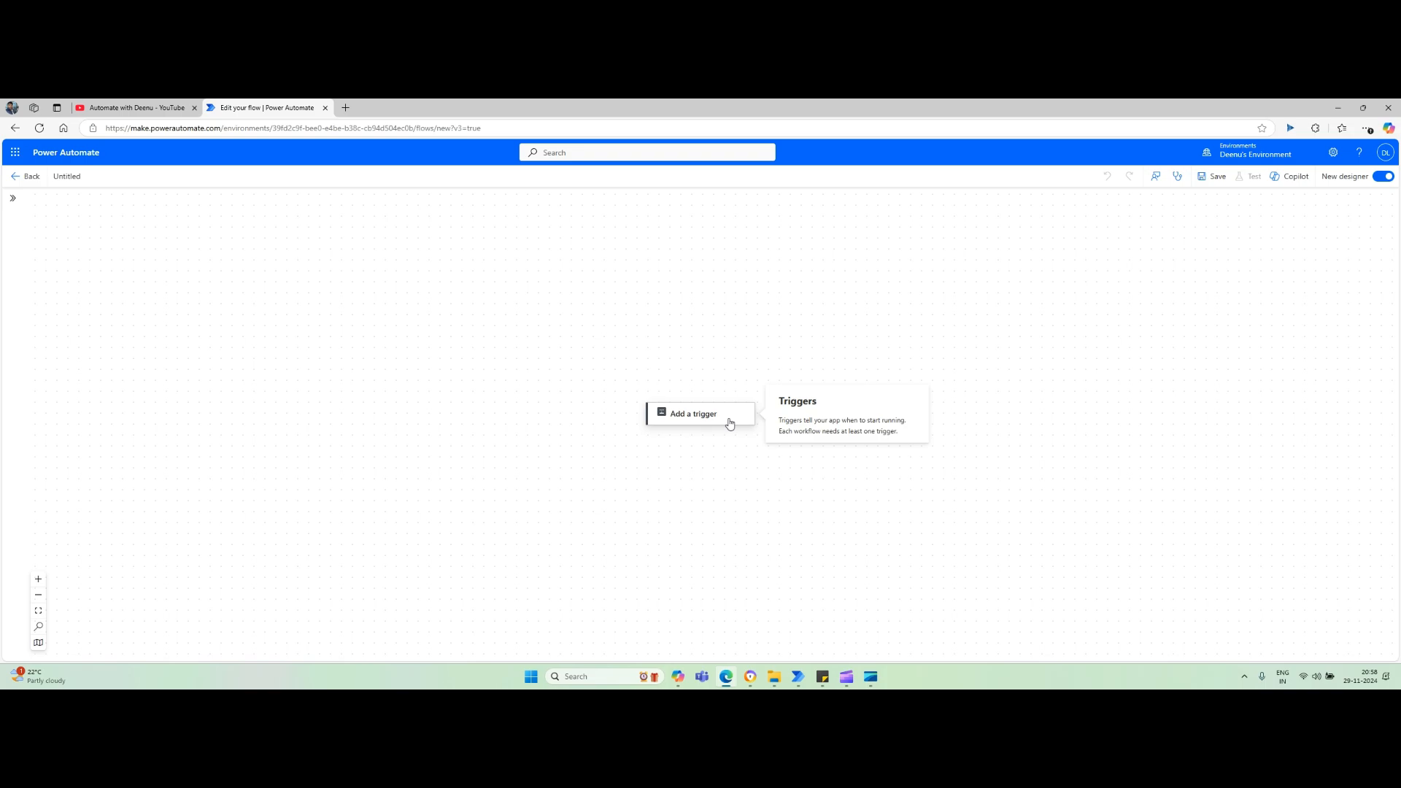
{"action": "left_click", "coordinate": [686, 420]}
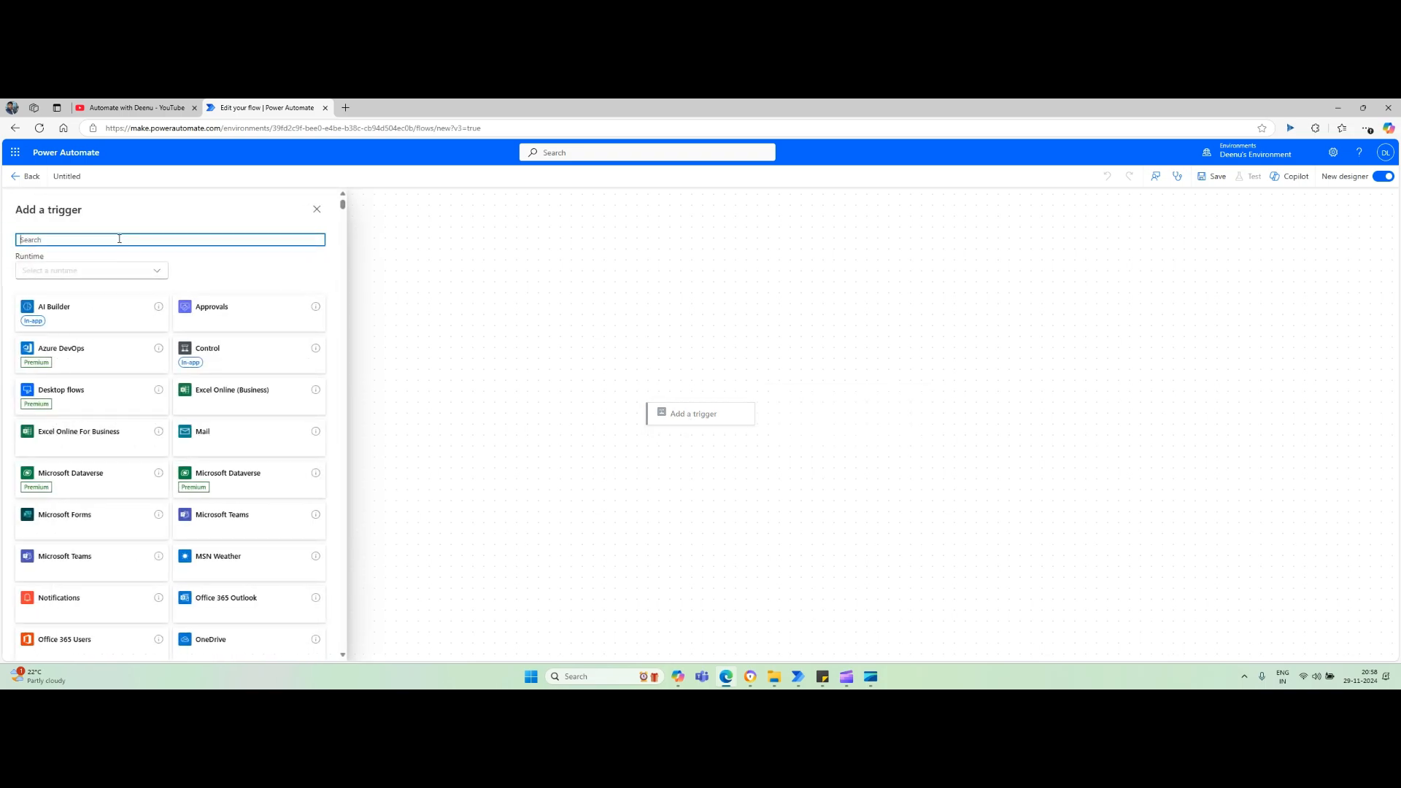
{"action": "type", "text": "http"}
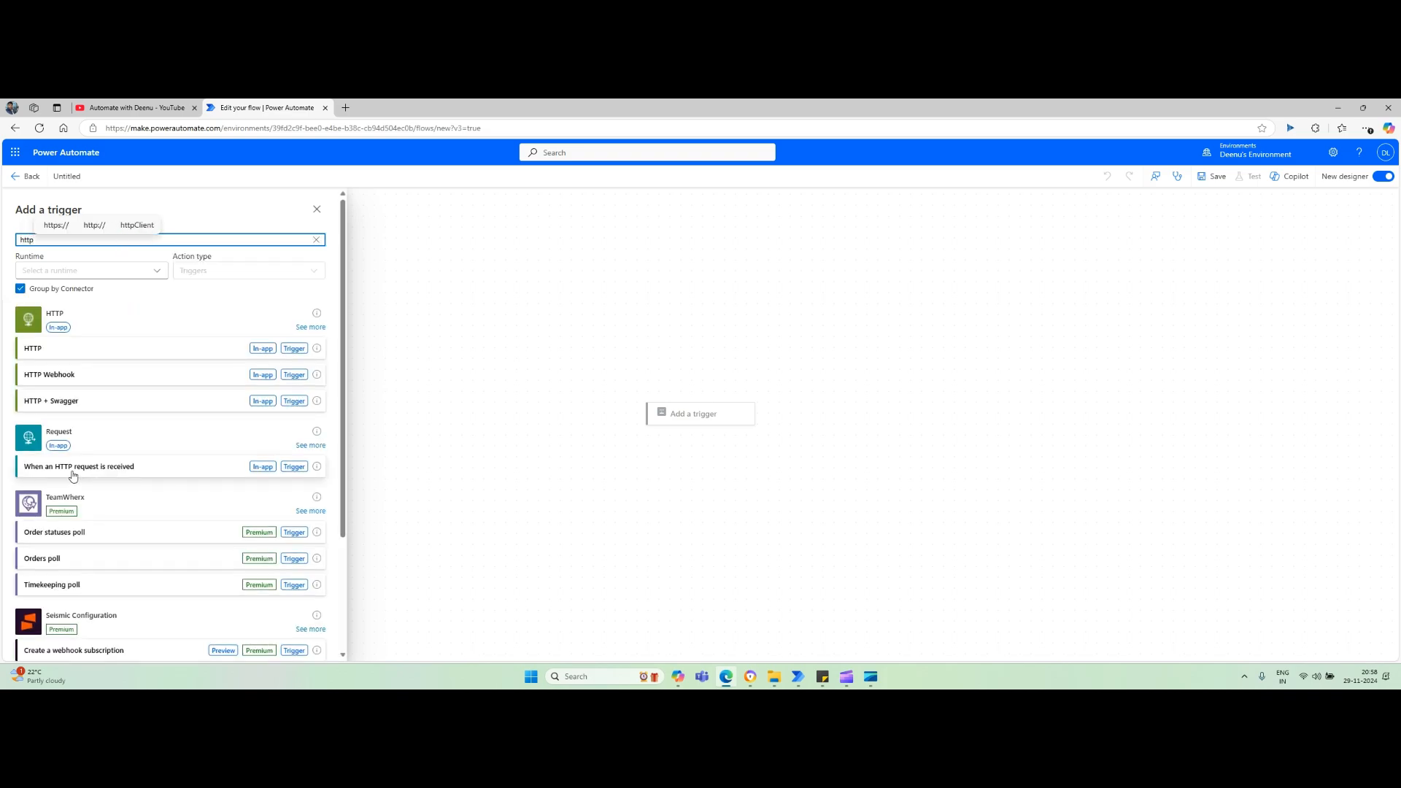
{"action": "left_click", "coordinate": [132, 471]}
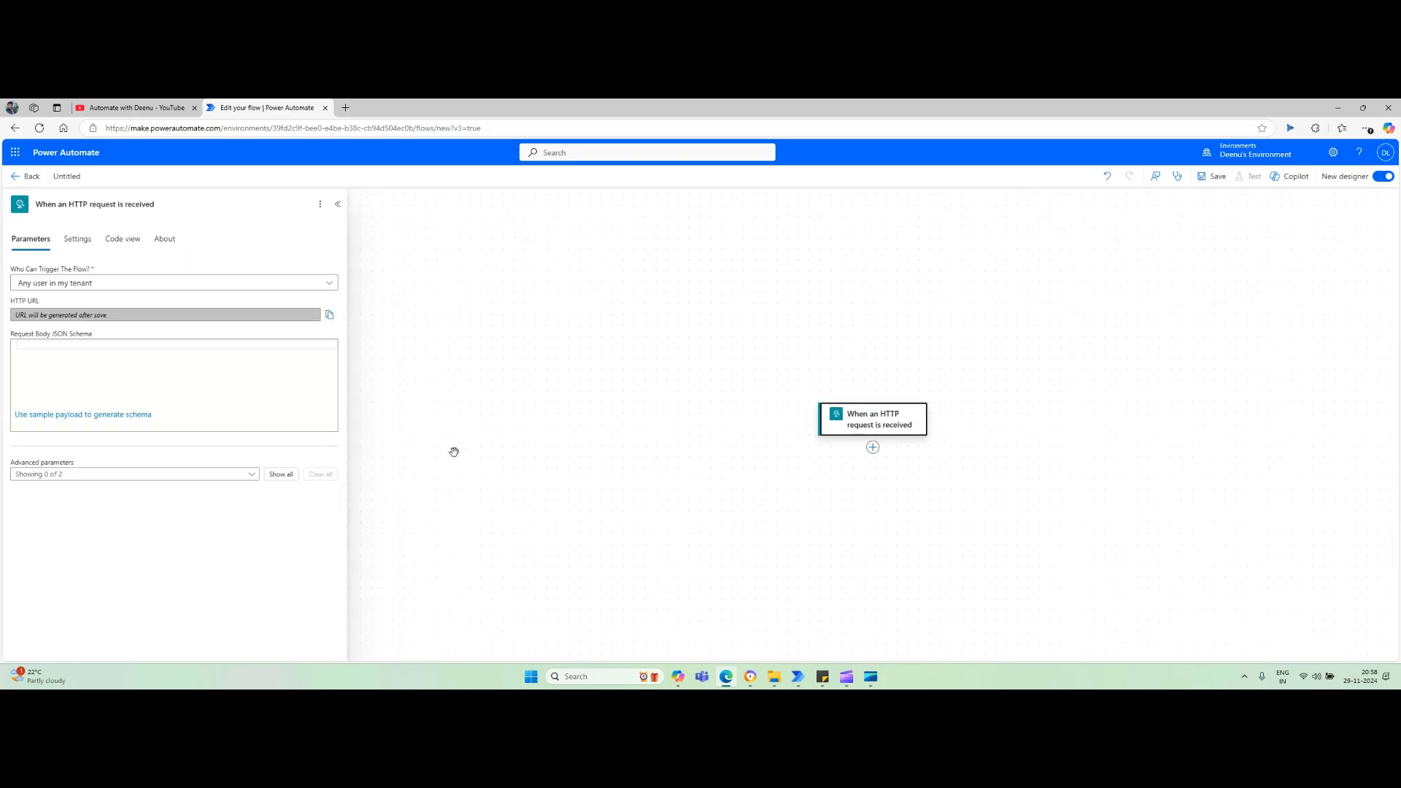
- Allow Anyone to trigger the flow and enter an empty JSON object {} as the HTTP trigger's request body schema
{"action": "left_click", "coordinate": [140, 283]}
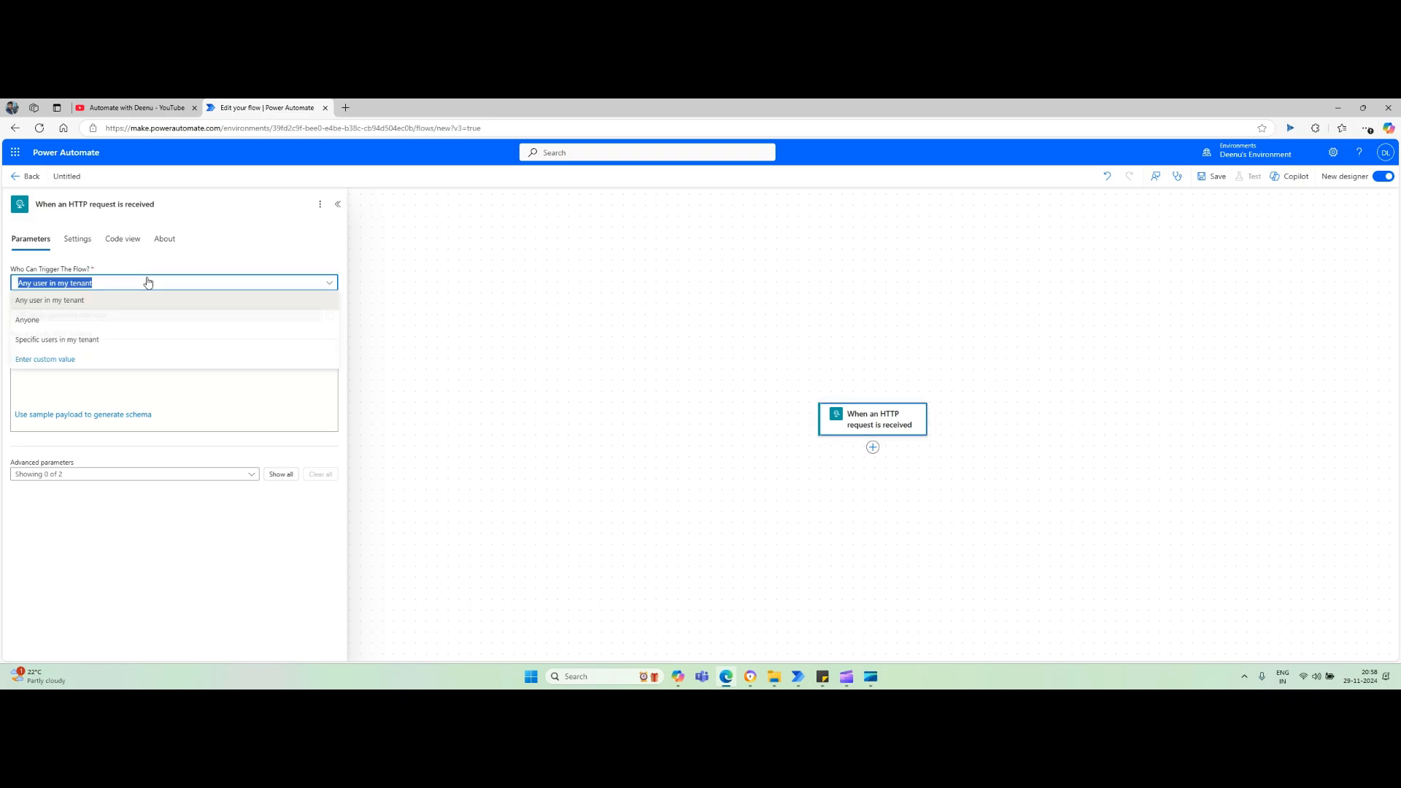
{"action": "left_click", "coordinate": [61, 323]}
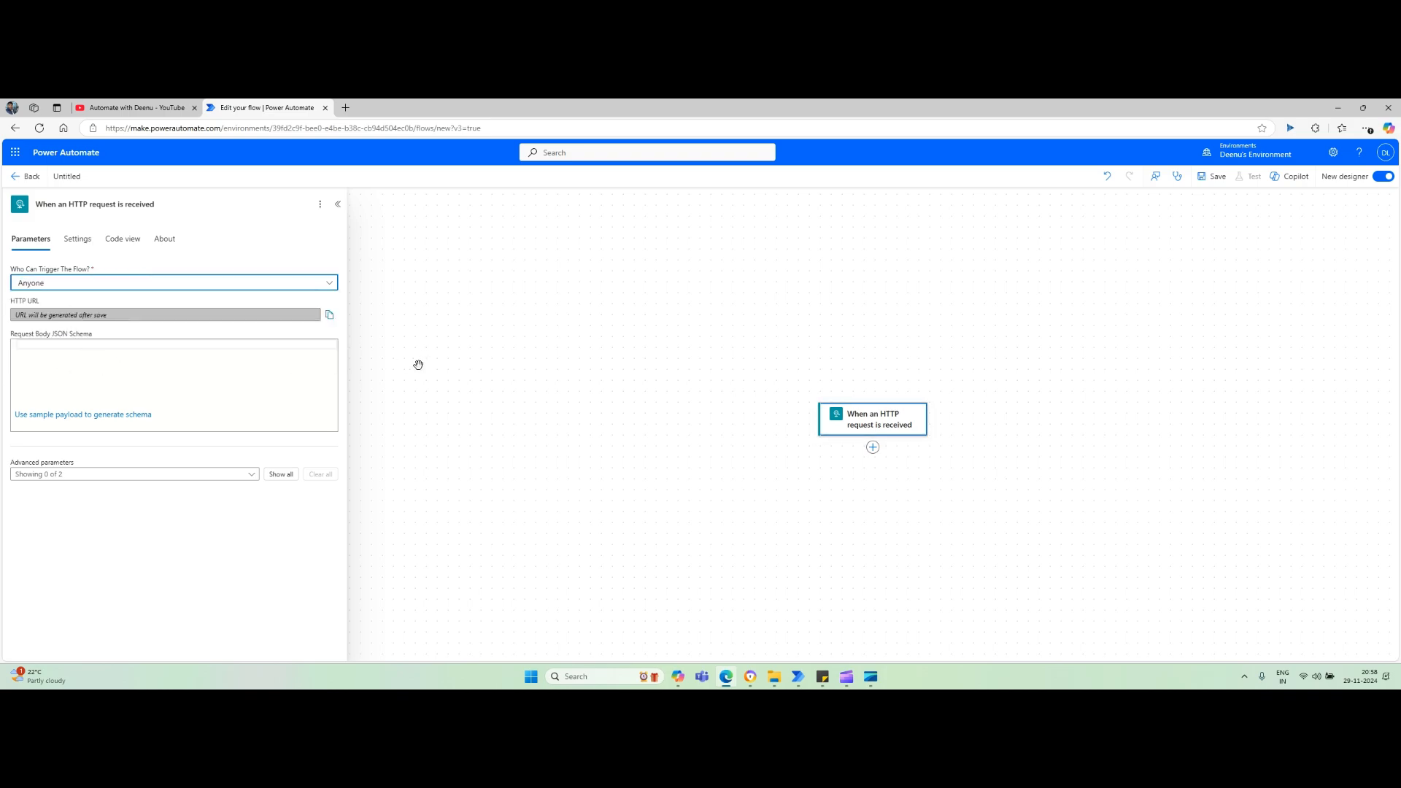
{"action": "left_click", "coordinate": [450, 369]}
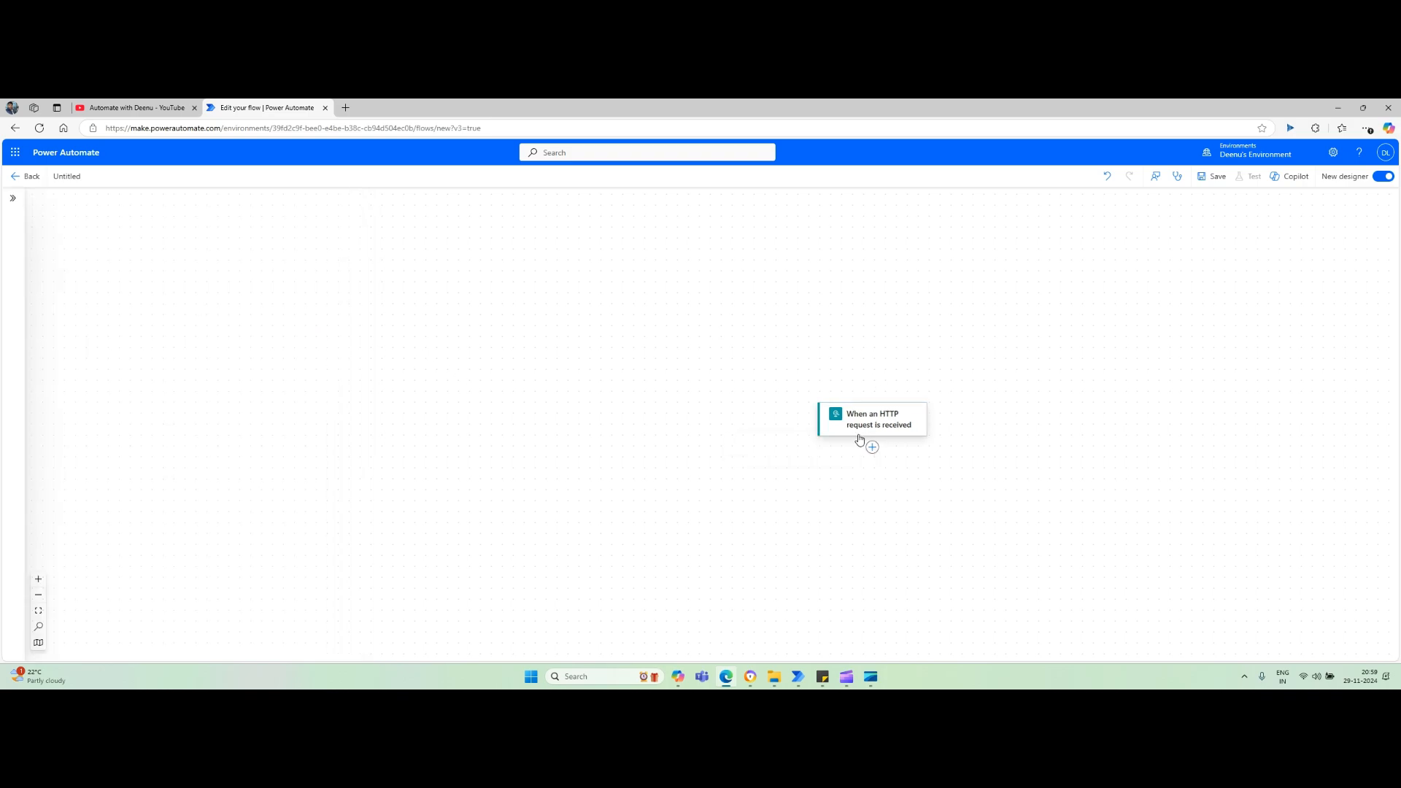
{"action": "left_click", "coordinate": [860, 439]}
{"action": "left_click", "coordinate": [71, 348]}
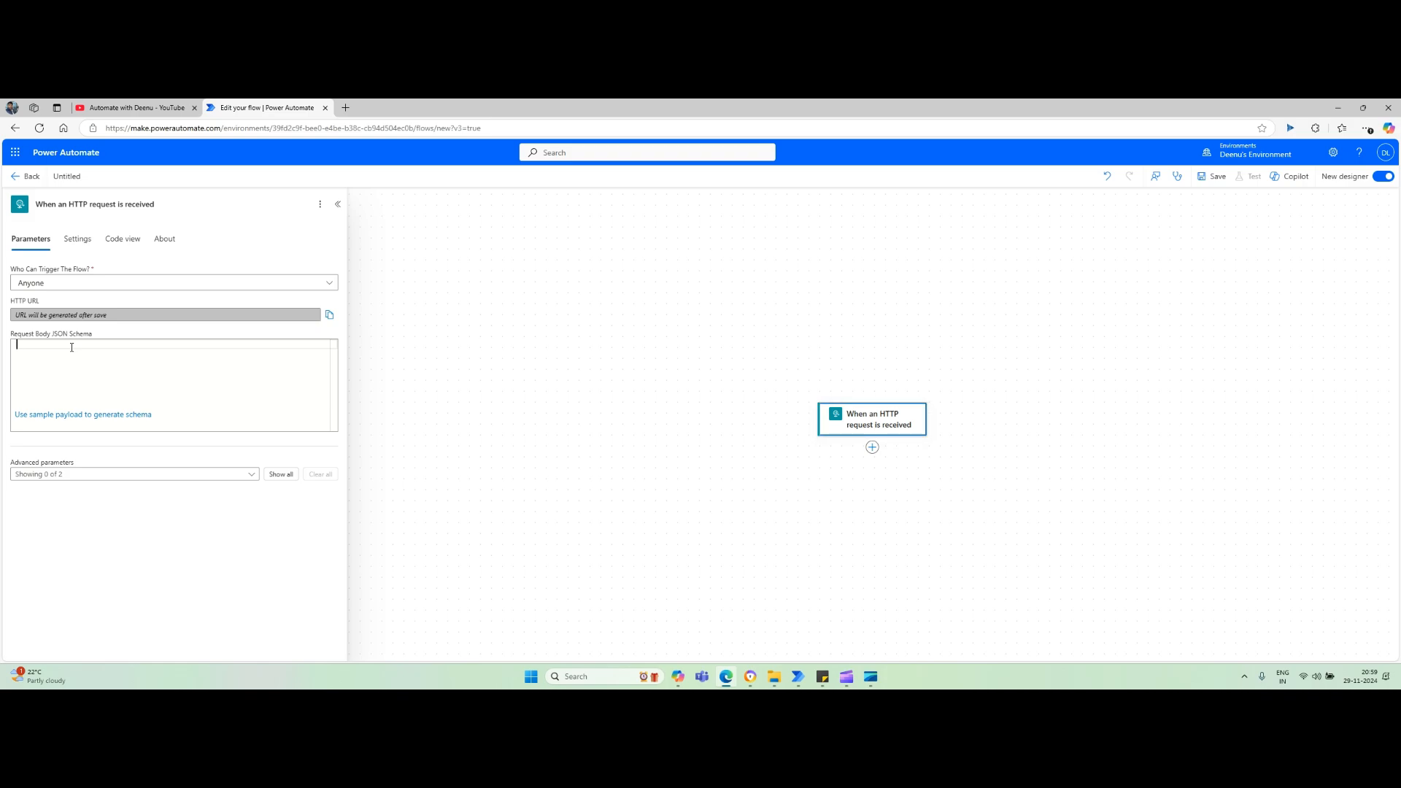
{"action": "type", "text": "{"}
{"action": "key", "text": "Return"}
- Add AI Builder's "Create text with GPT using a prompt" action after the trigger, using the Doctor Prescription Checker prompt
{"action": "left_click", "coordinate": [872, 447]}
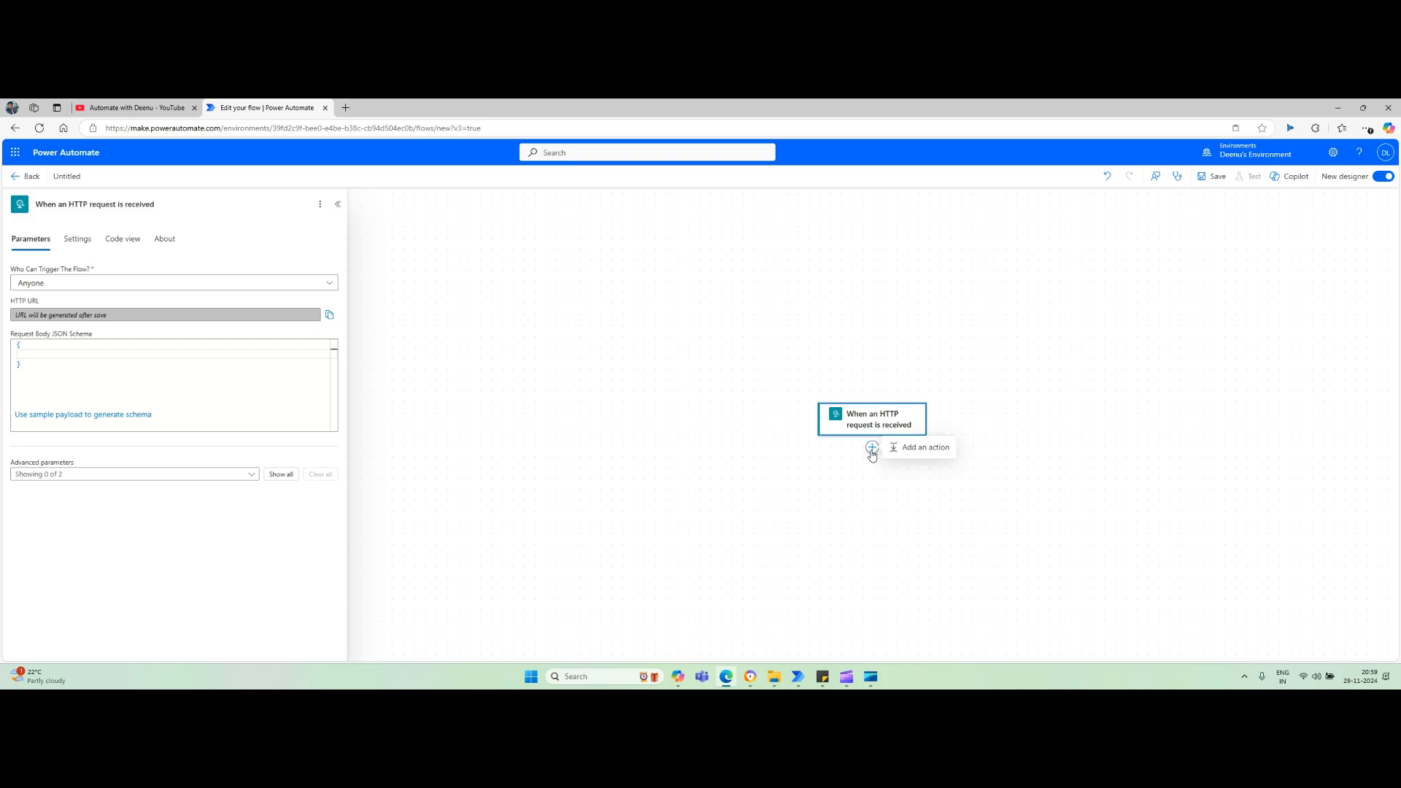
{"action": "left_click", "coordinate": [918, 447]}
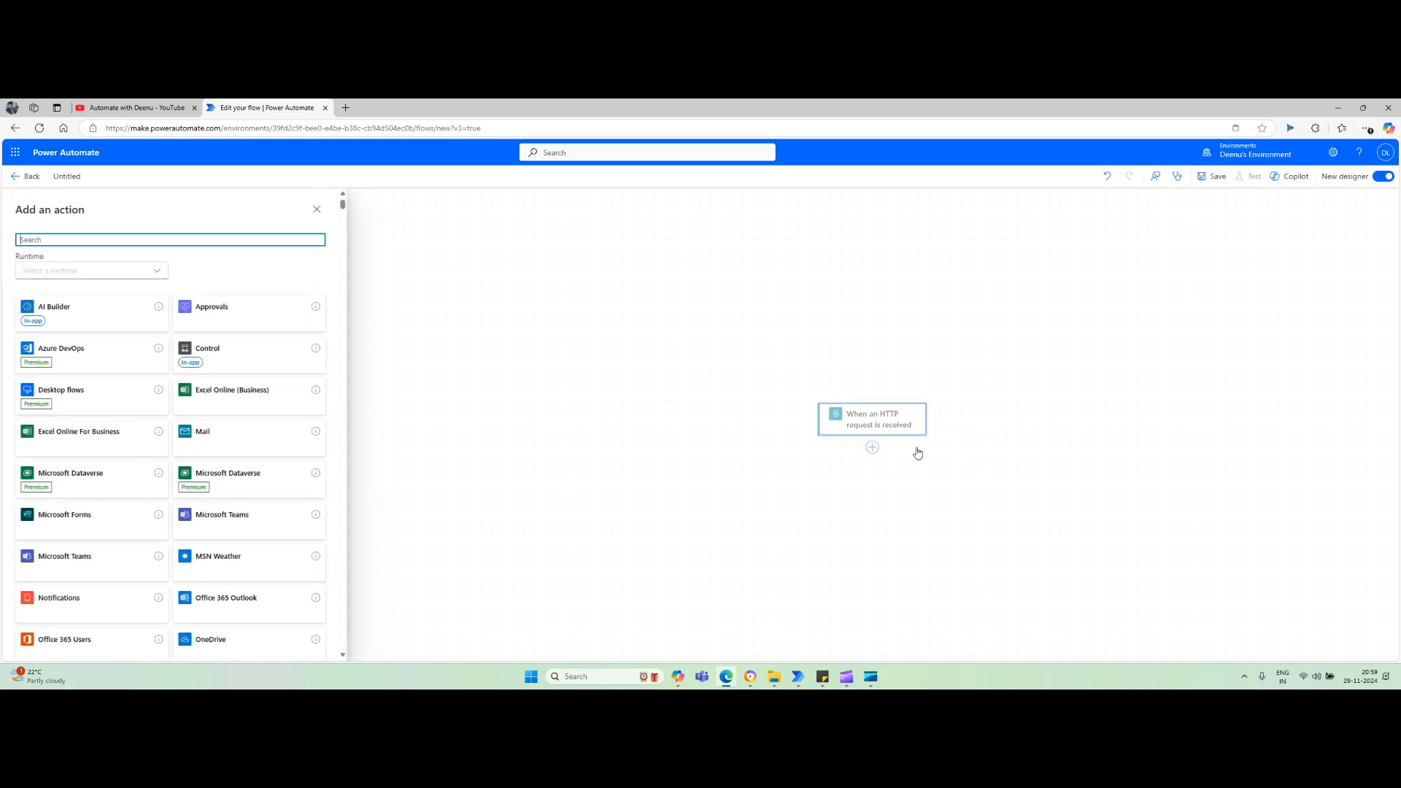
{"action": "left_click", "coordinate": [73, 321]}
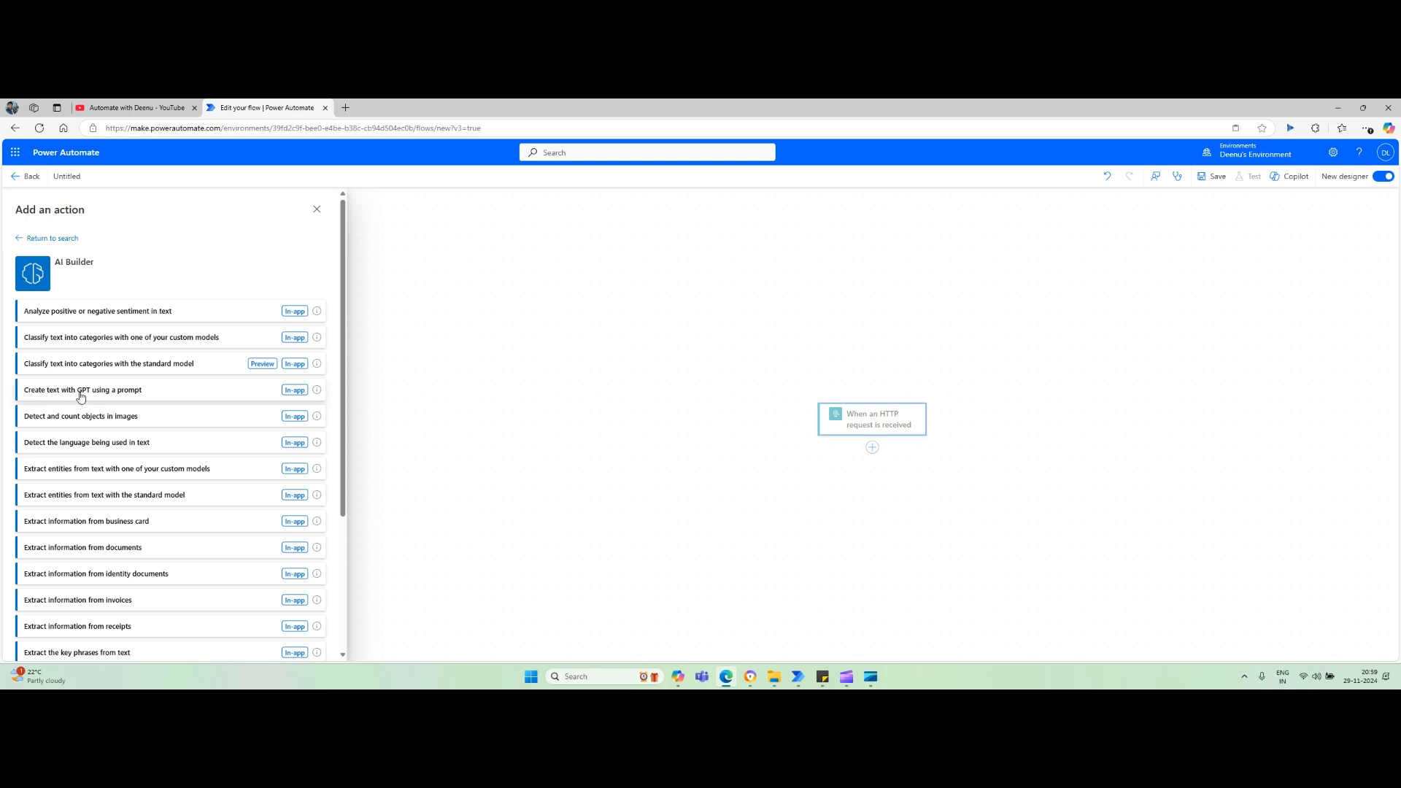
{"action": "left_click", "coordinate": [157, 395]}
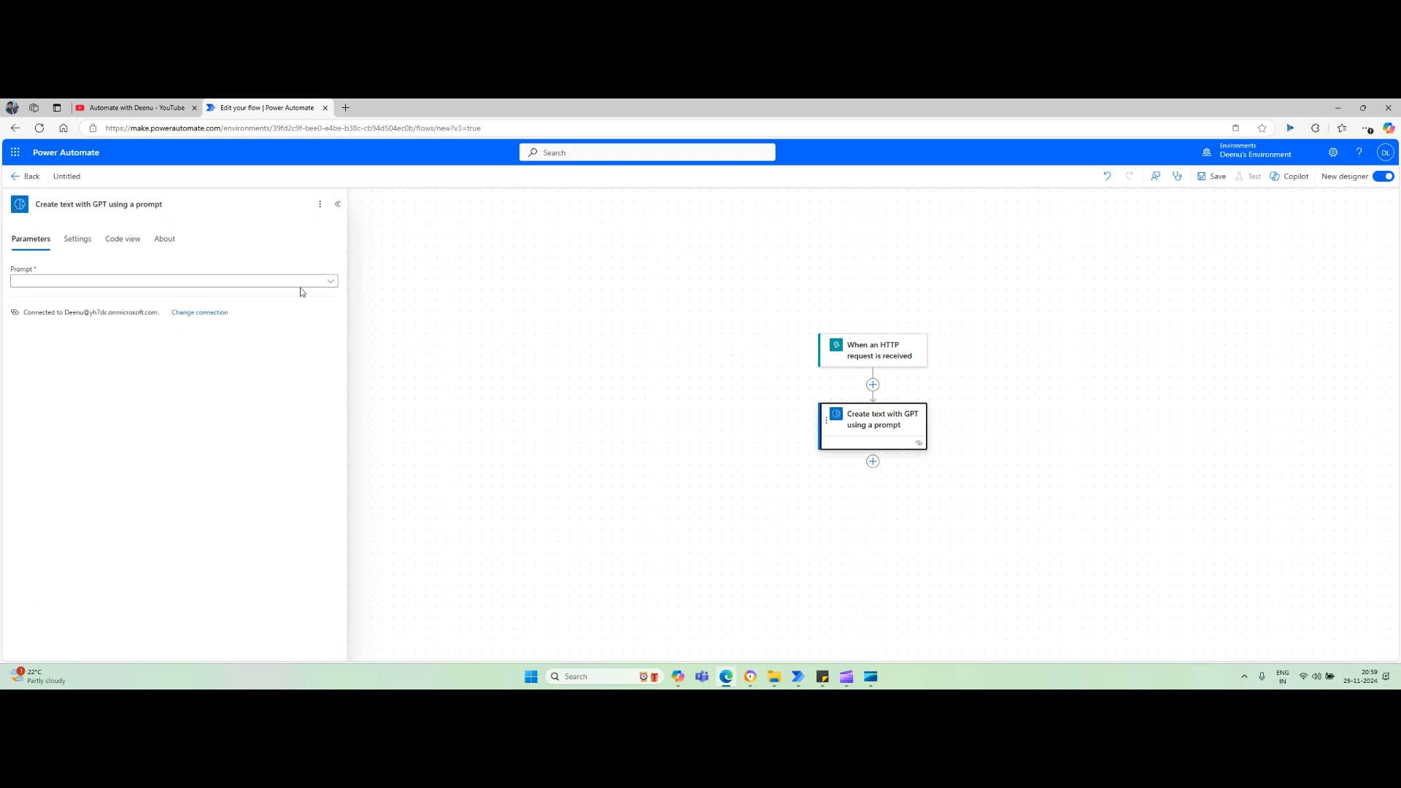
{"action": "left_click", "coordinate": [300, 285]}
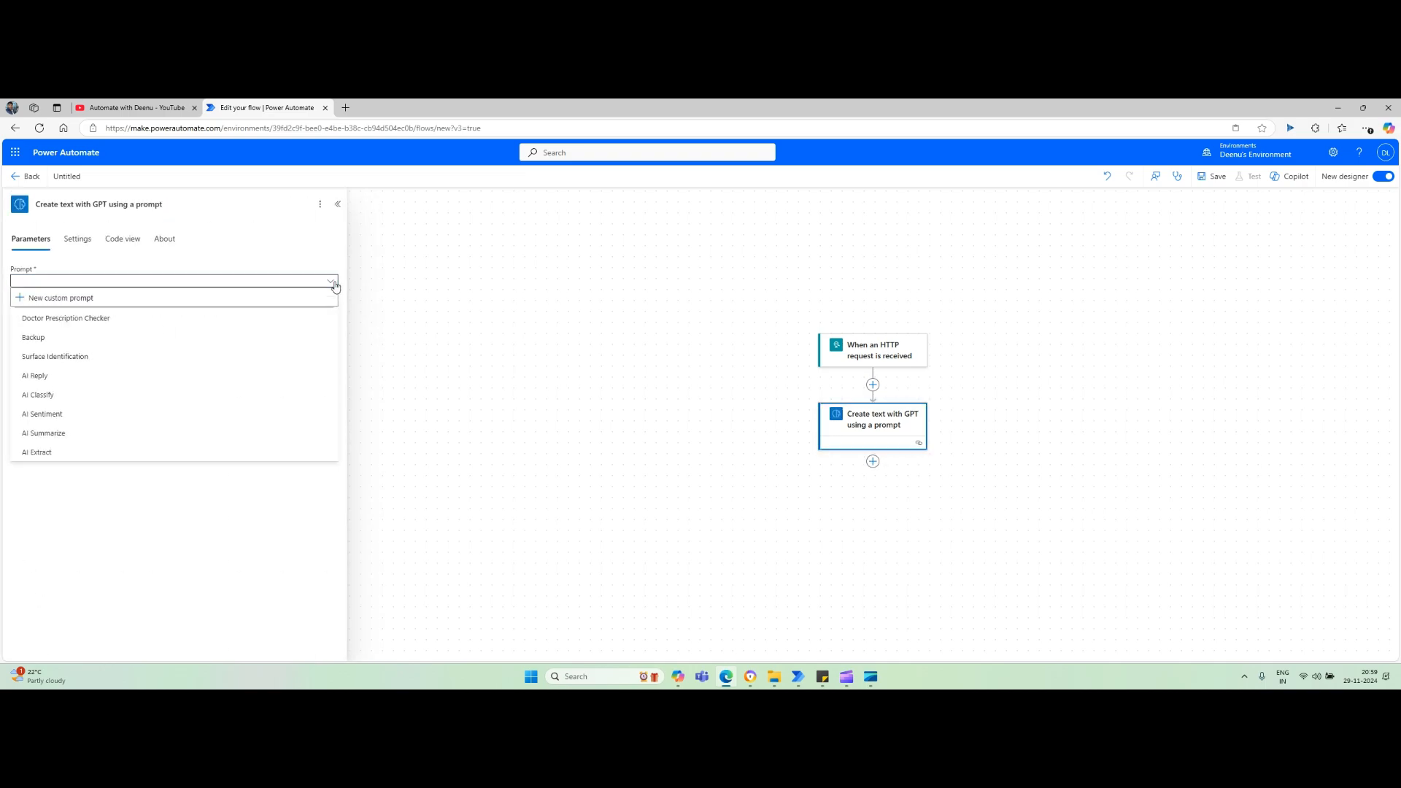
{"action": "left_click", "coordinate": [142, 324]}
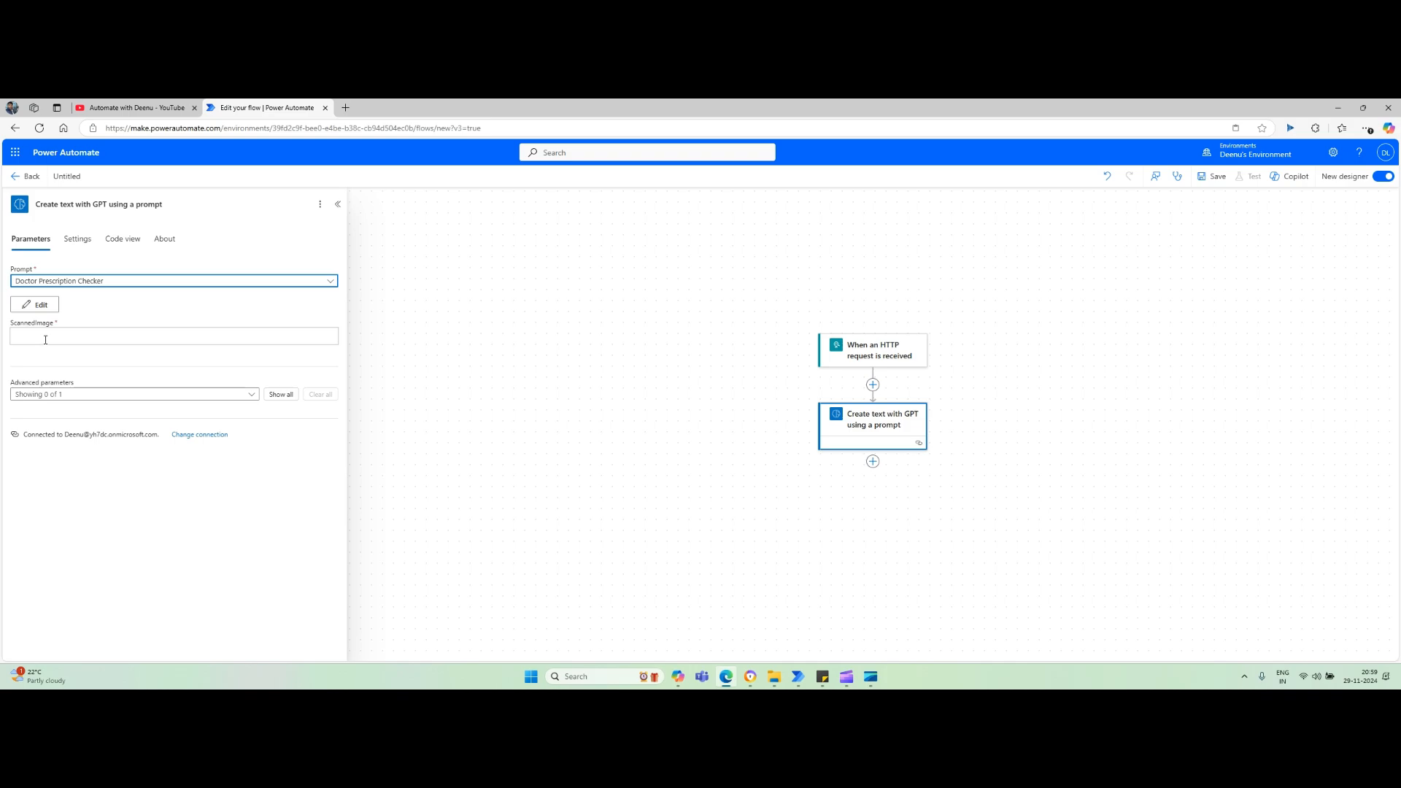
{"action": "left_click", "coordinate": [45, 339]}
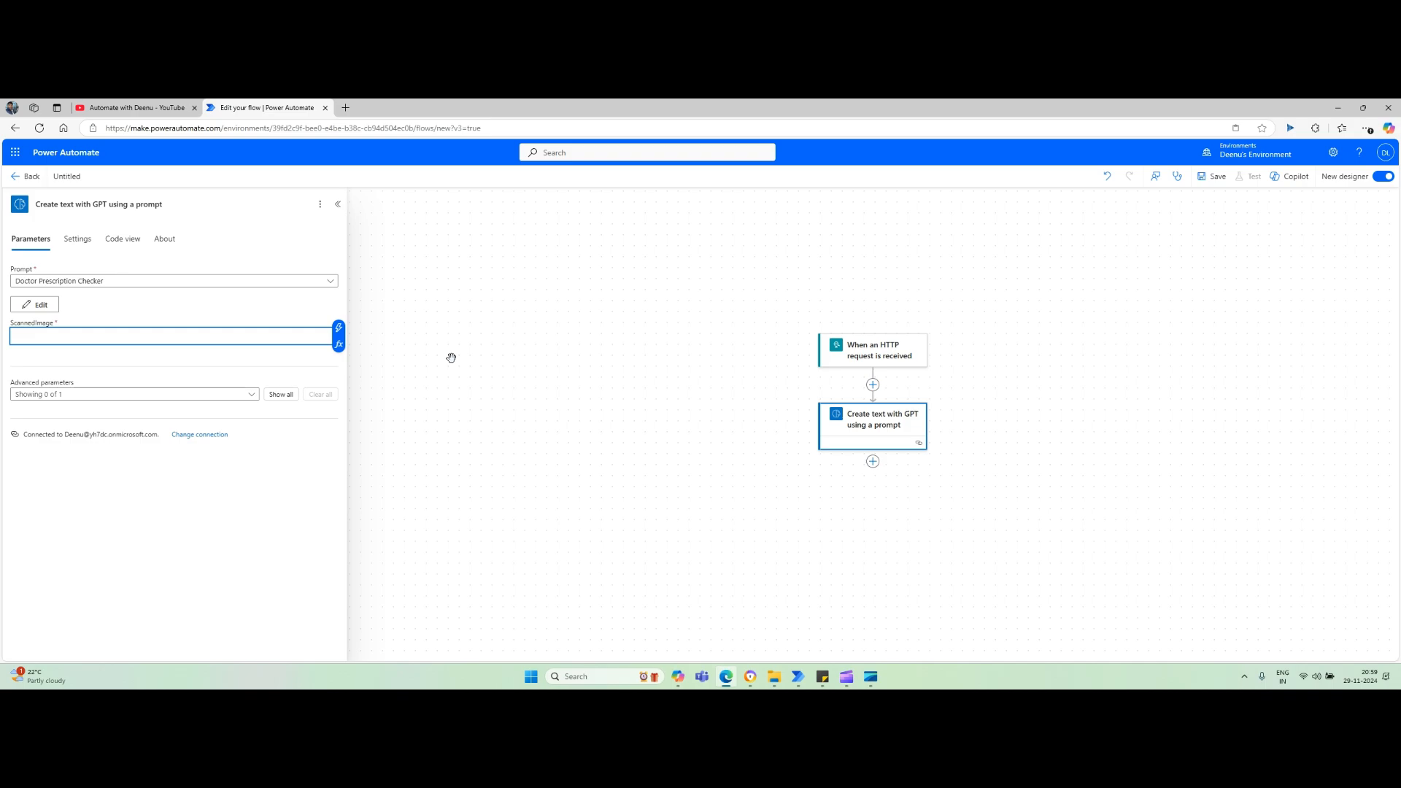
- Insert a OneDrive for Business "Get file content" action between the trigger and the prompt action, with "test" as its file
{"action": "left_click", "coordinate": [873, 385]}
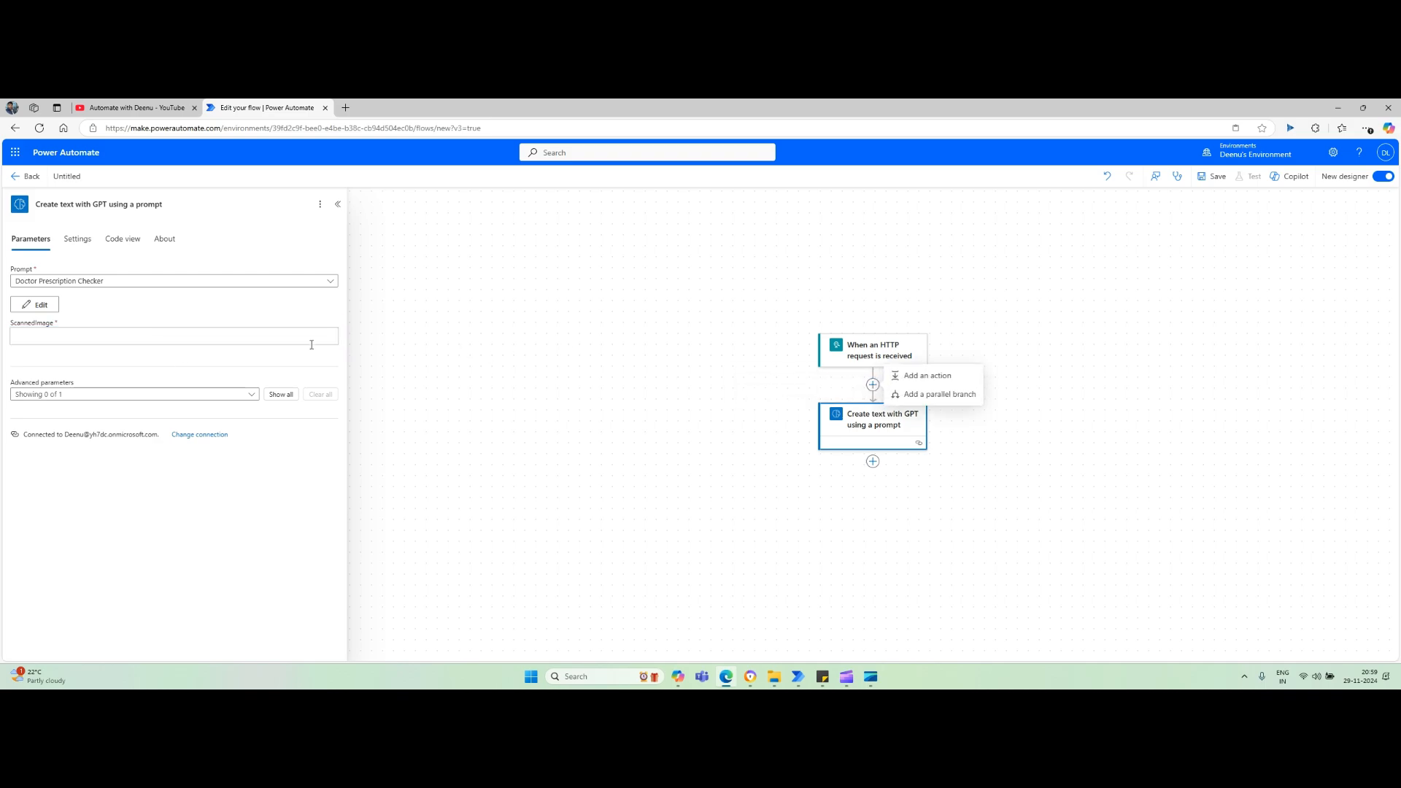
{"action": "left_click", "coordinate": [915, 376]}
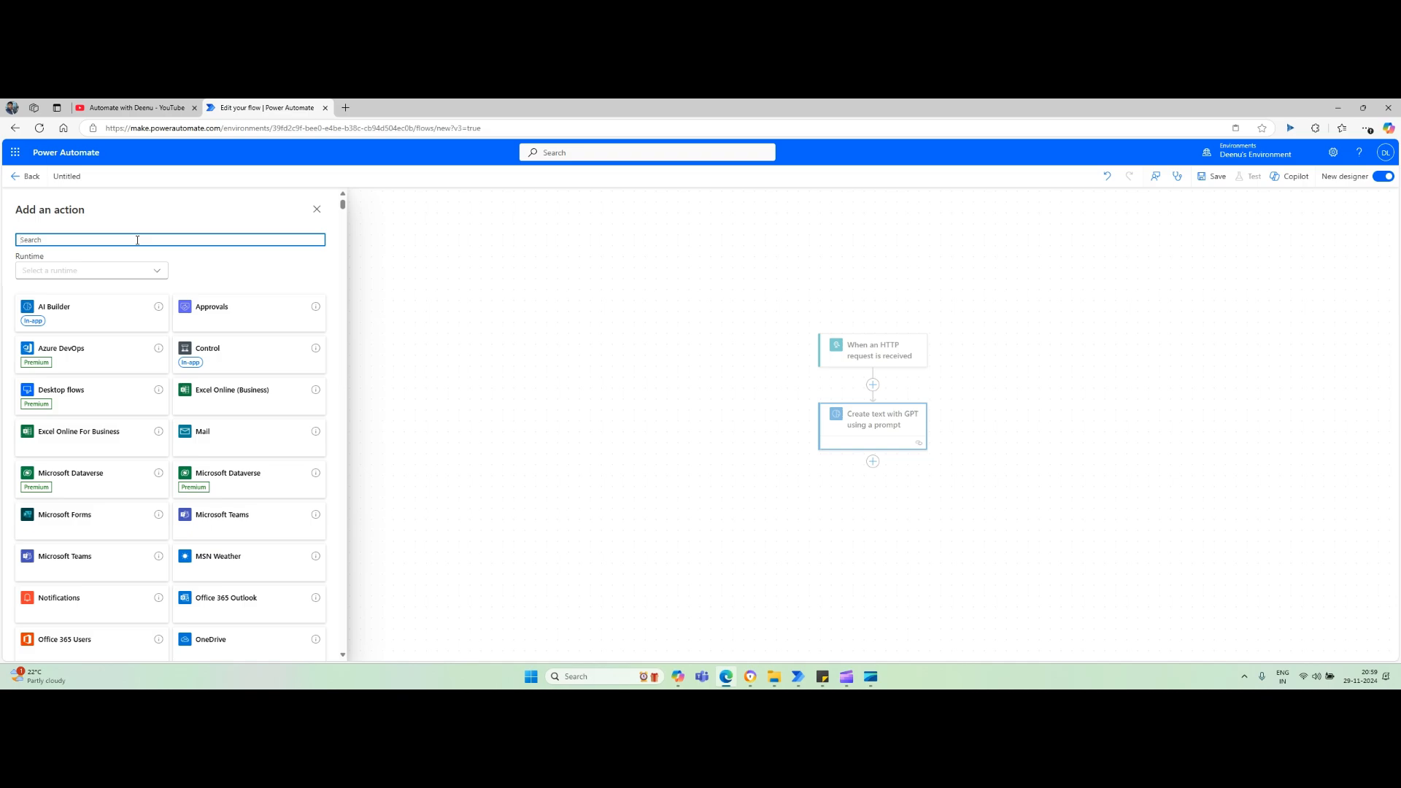
{"action": "type", "text": "get file"}
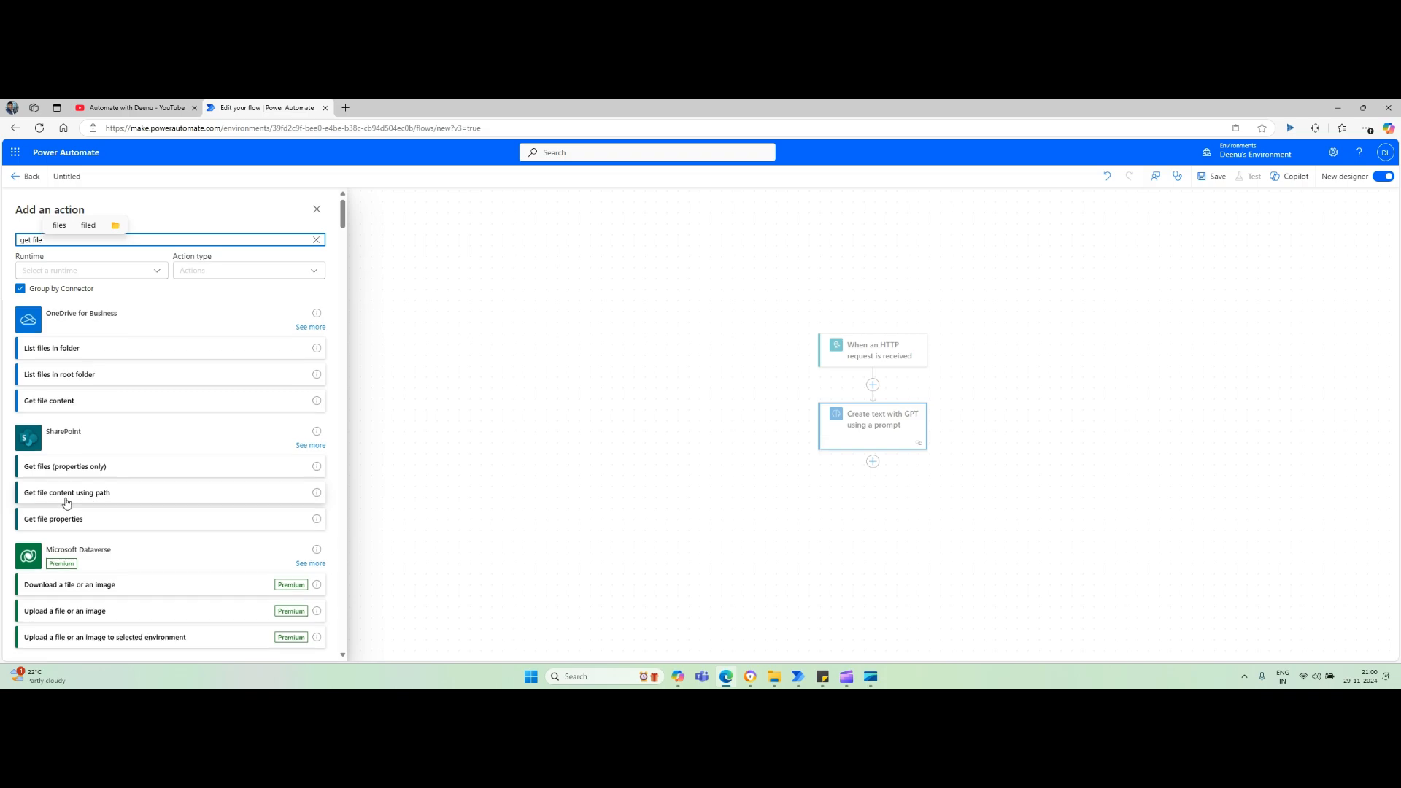
{"action": "left_click", "coordinate": [67, 406]}
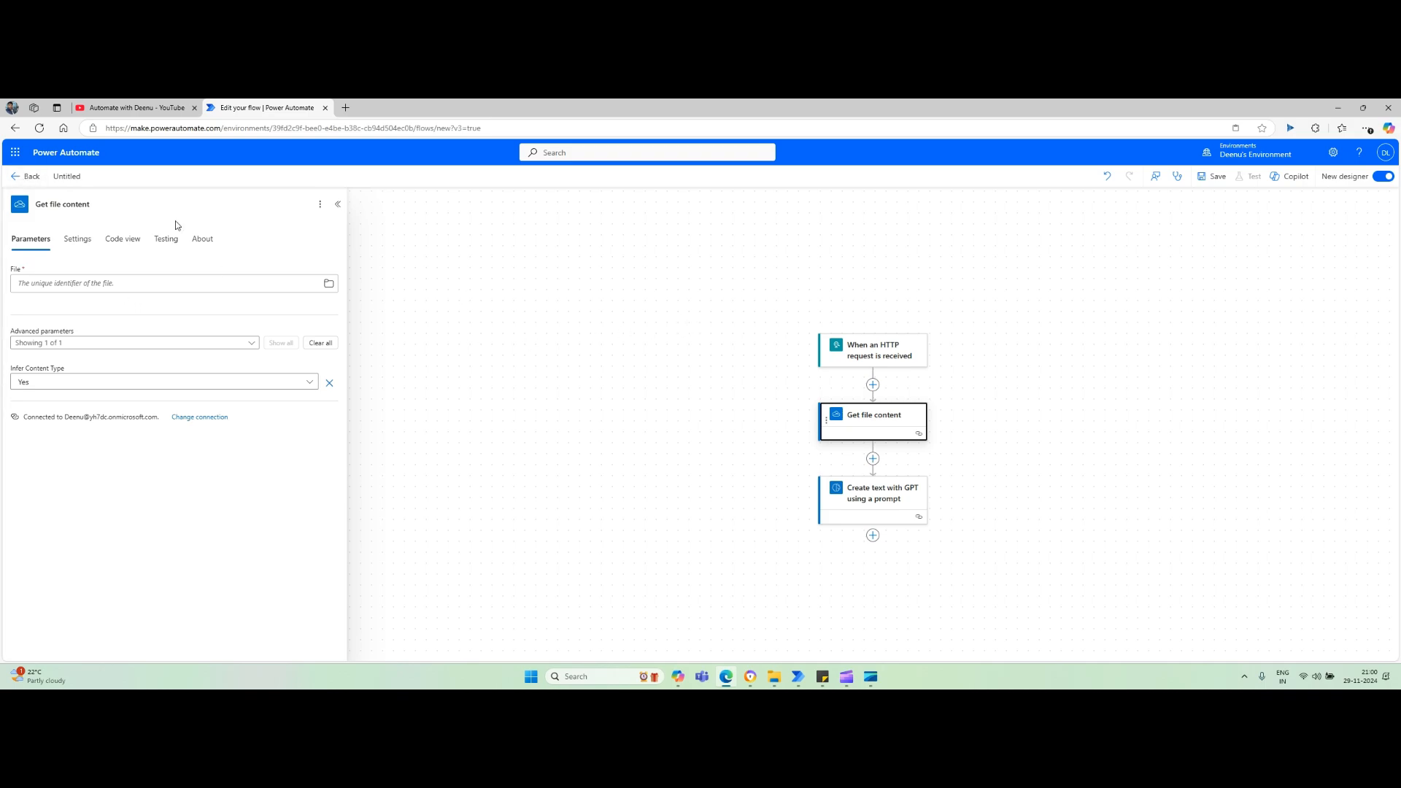
{"action": "left_click", "coordinate": [130, 285]}
{"action": "type", "text": "ter"}
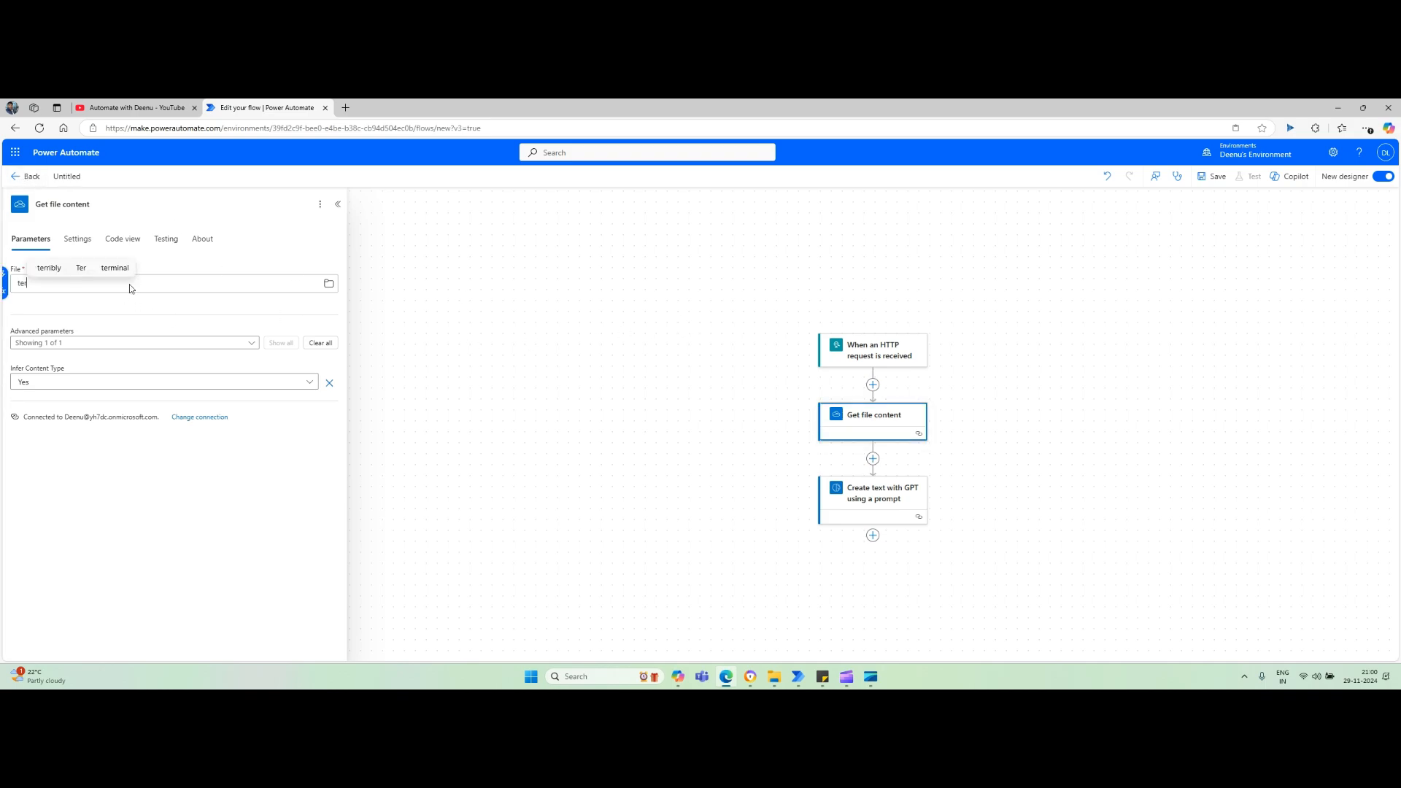
{"action": "key", "text": "BackSpace"}
{"action": "type", "text": "st"}
- Try to save the flow, and close the Flow Checker and the error banner
{"action": "left_click", "coordinate": [1213, 178]}
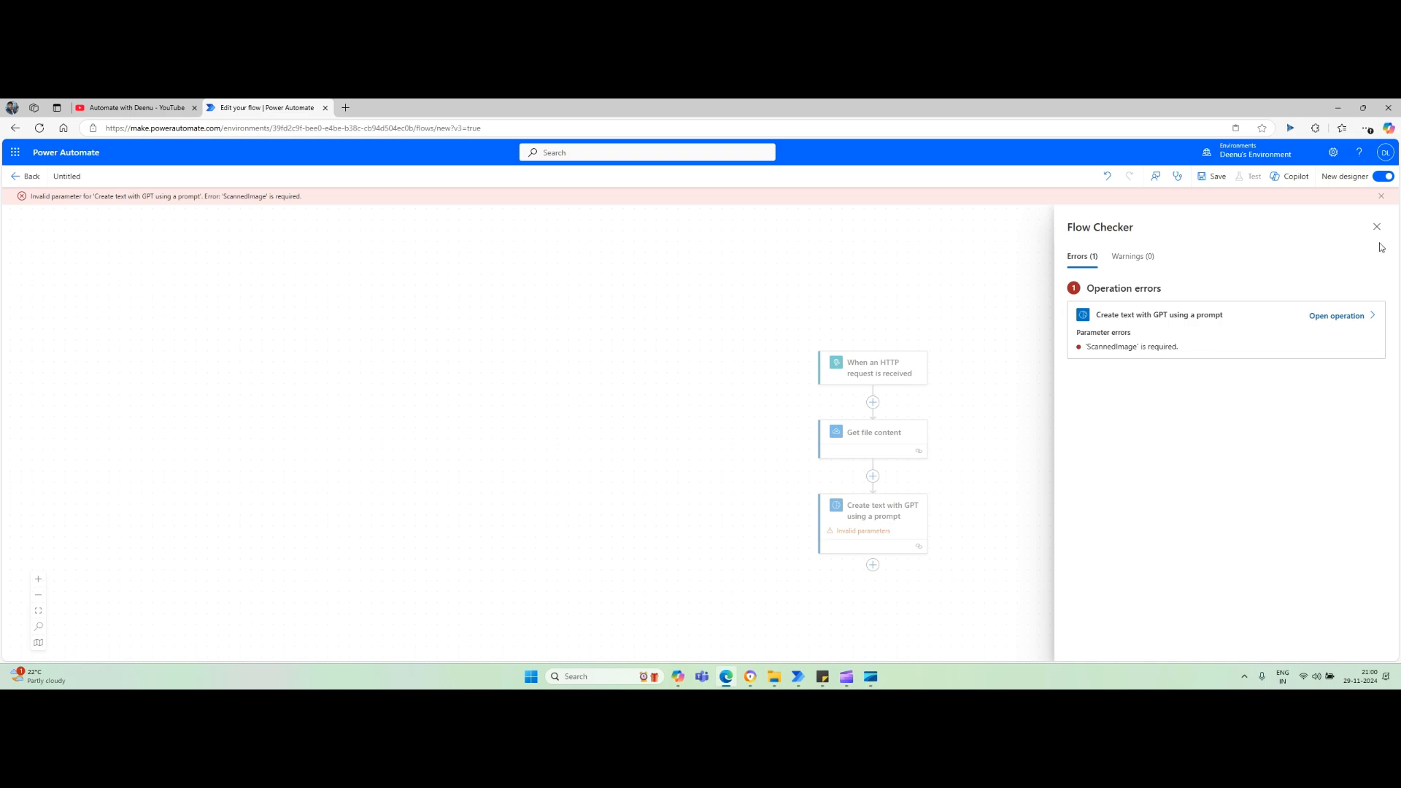
{"action": "left_click", "coordinate": [1377, 226]}
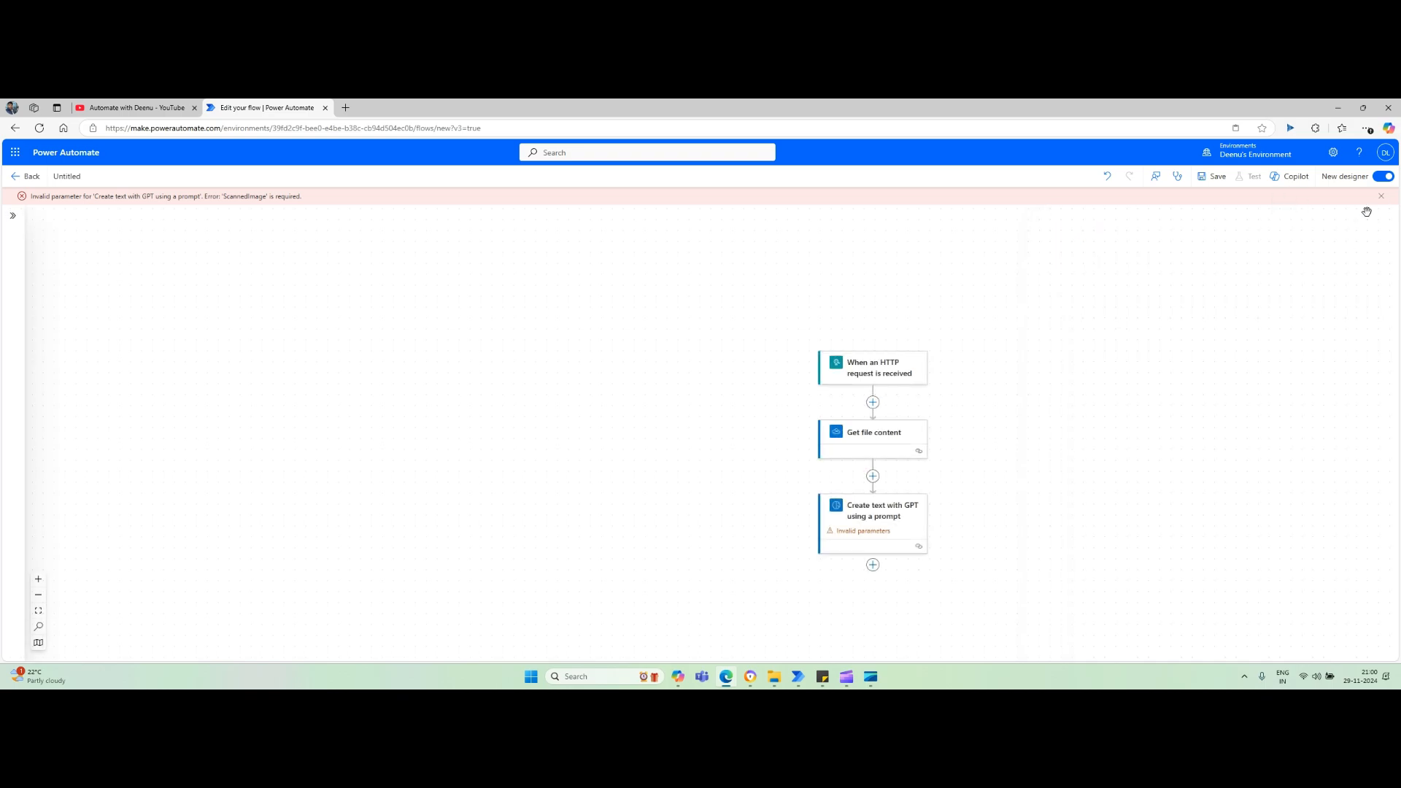
{"action": "left_click", "coordinate": [1381, 196]}
- Enter "test" as the prompt action's ScannedImage value, save the flow, and dismiss the checker and warning banner
{"action": "left_click", "coordinate": [865, 489]}
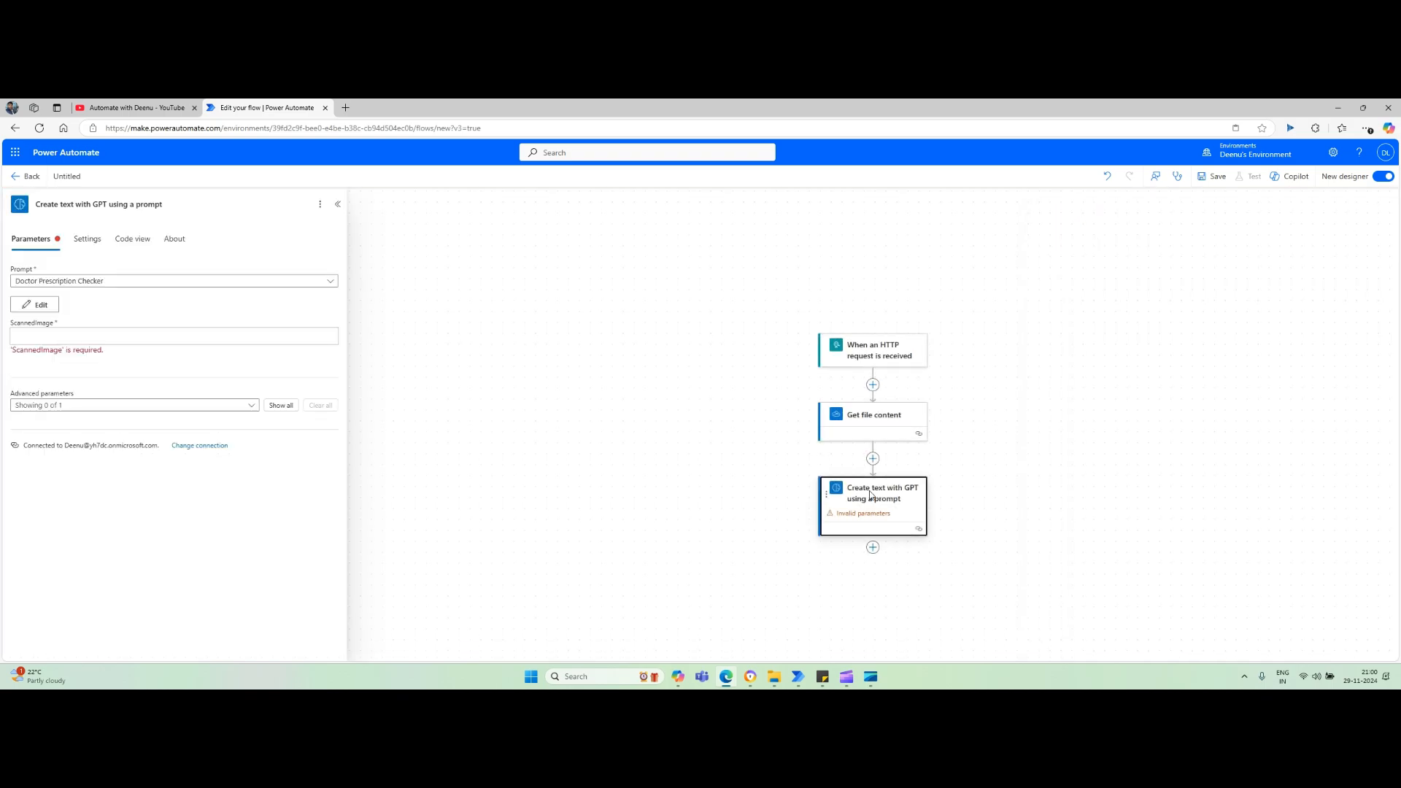
{"action": "left_click", "coordinate": [56, 332]}
{"action": "type", "text": "test"}
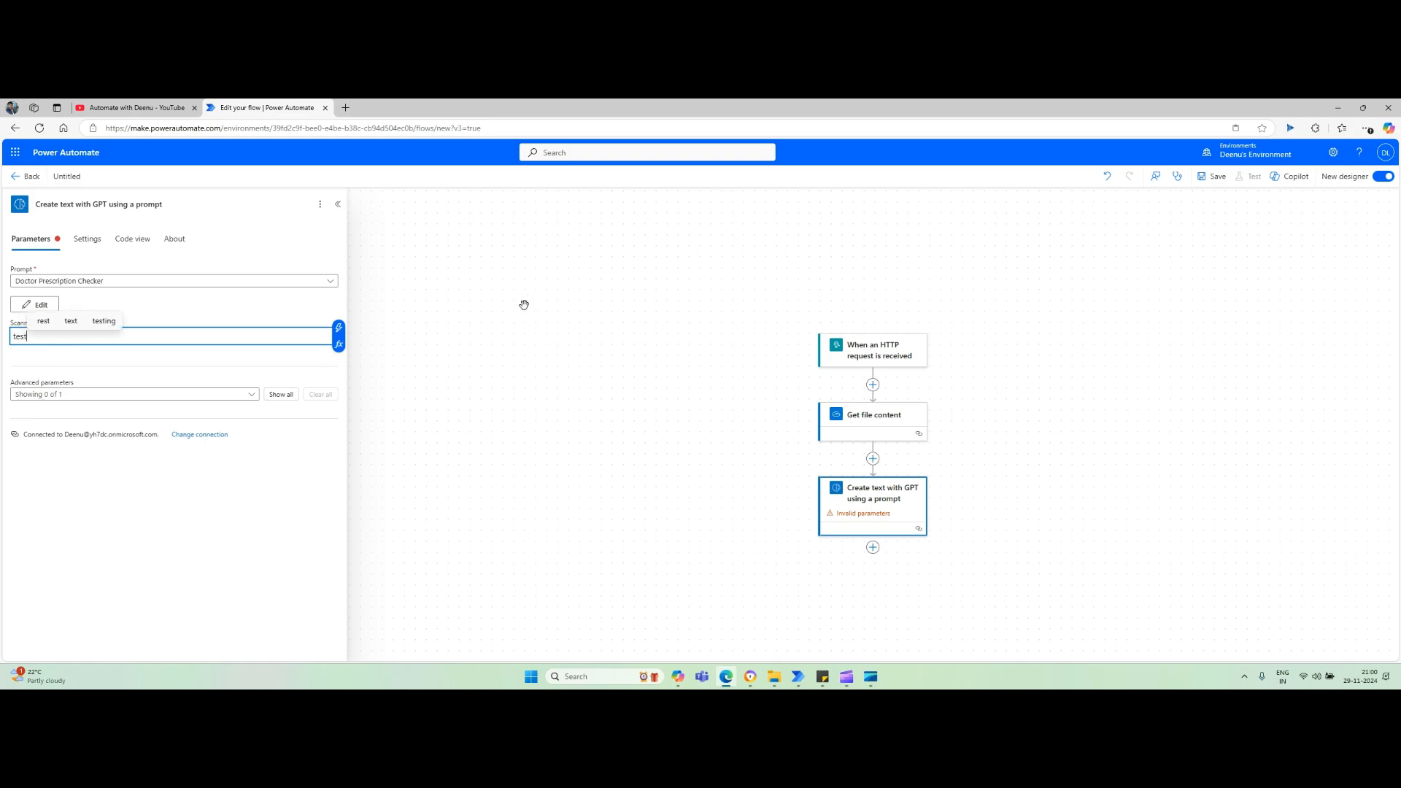
{"action": "left_click", "coordinate": [1214, 177]}
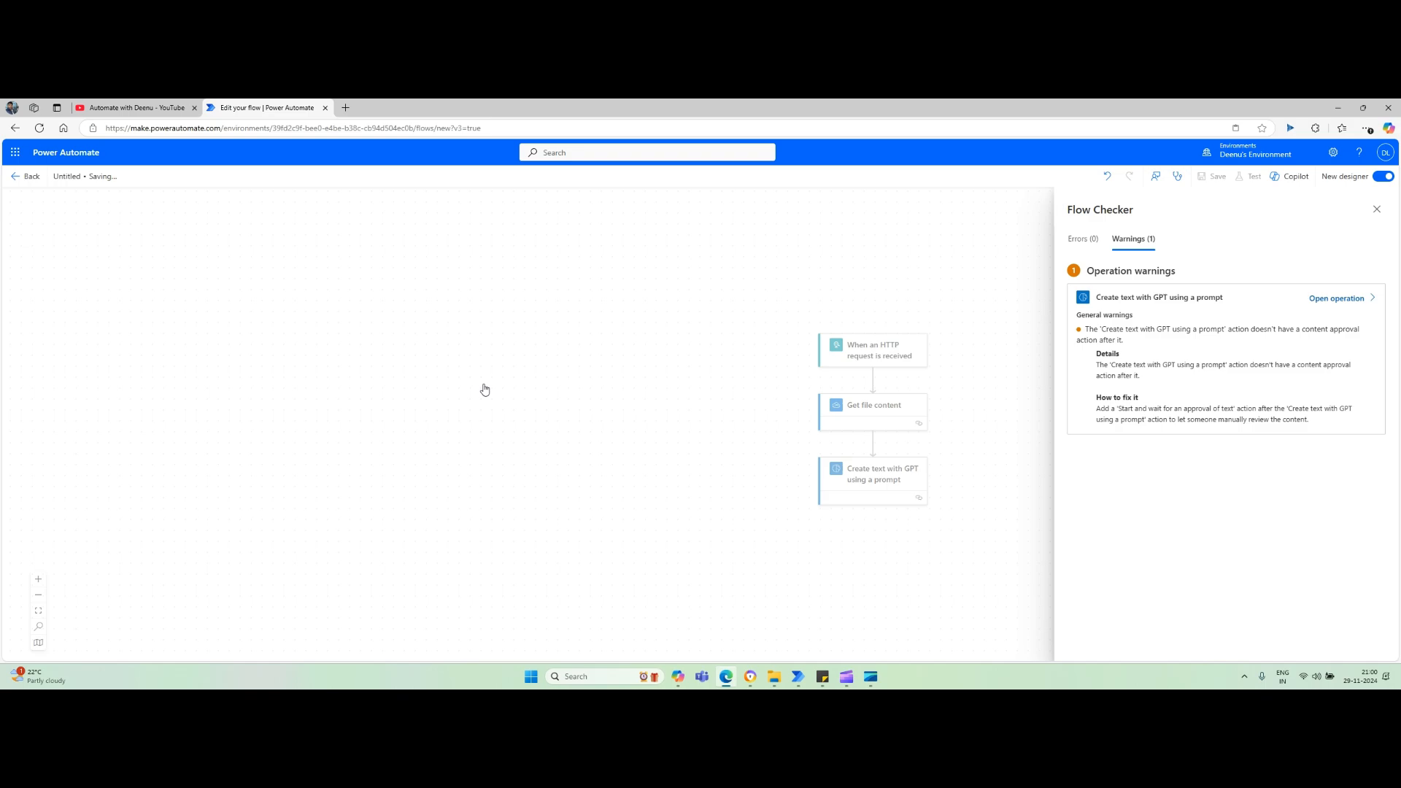
{"action": "left_click", "coordinate": [1377, 211]}
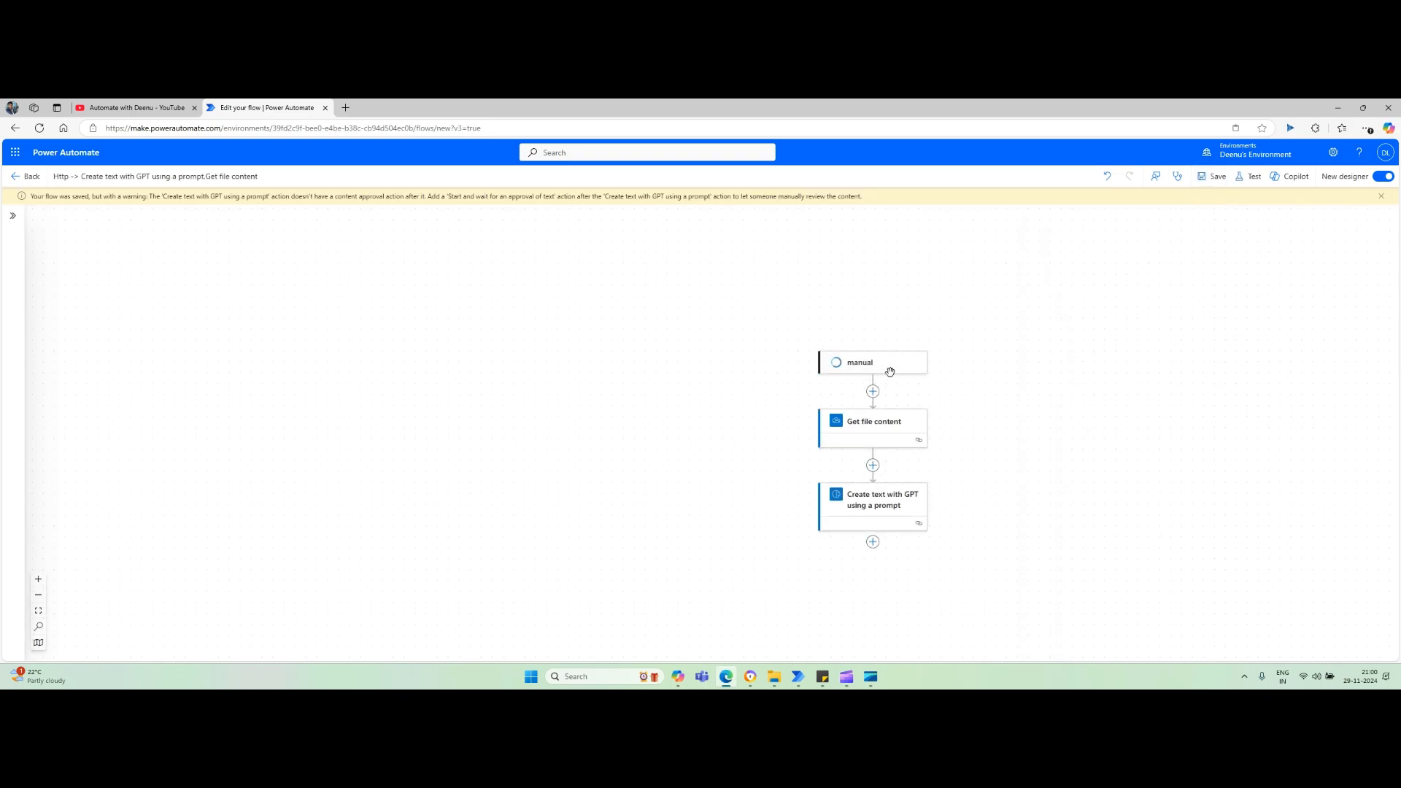
{"action": "left_click", "coordinate": [1381, 196]}
- Copy the generated HTTP URL of the flow's request trigger
{"action": "left_click", "coordinate": [869, 354]}
{"action": "triple_click", "coordinate": [214, 312]}
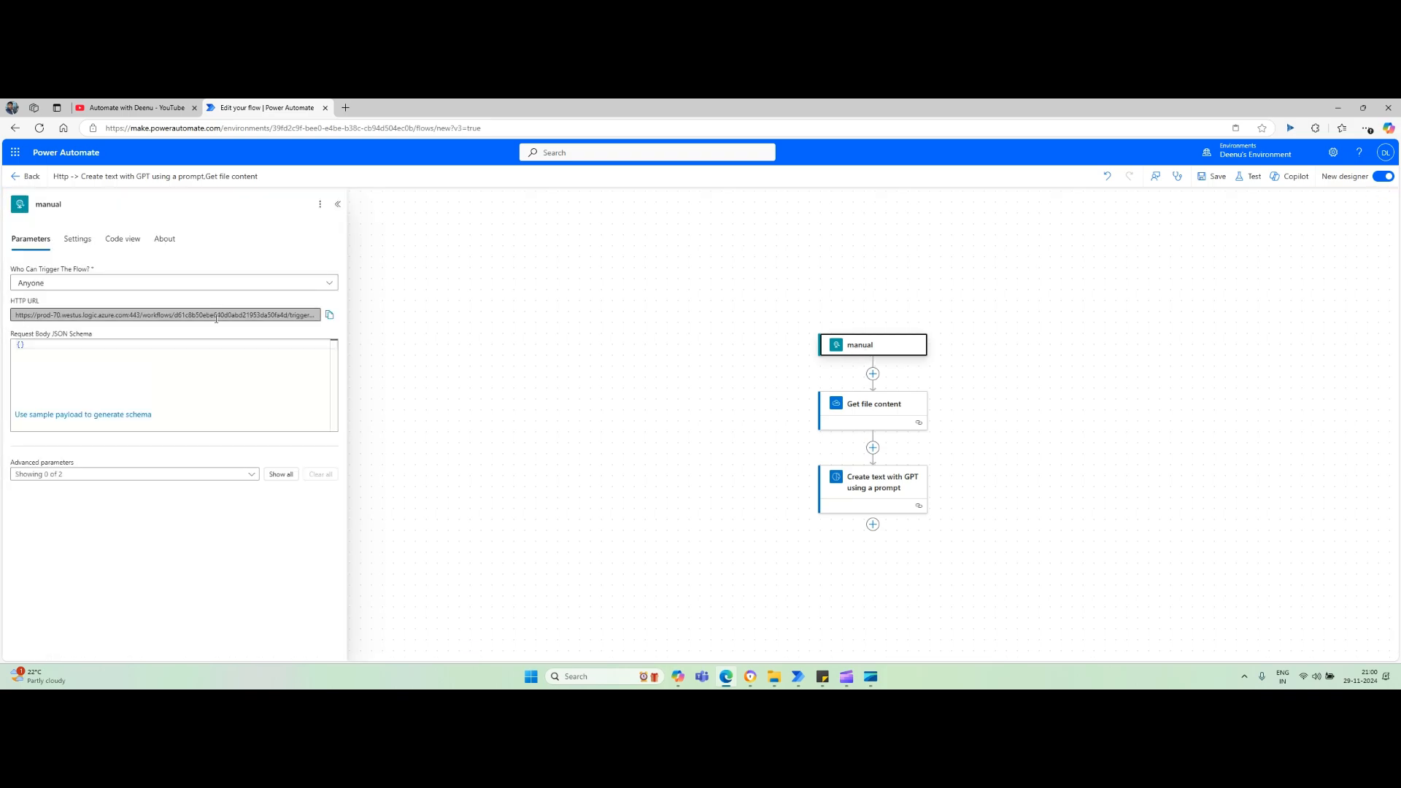
{"action": "left_click_drag", "start_coordinate": [88, 317], "coordinate": [387, 305]}
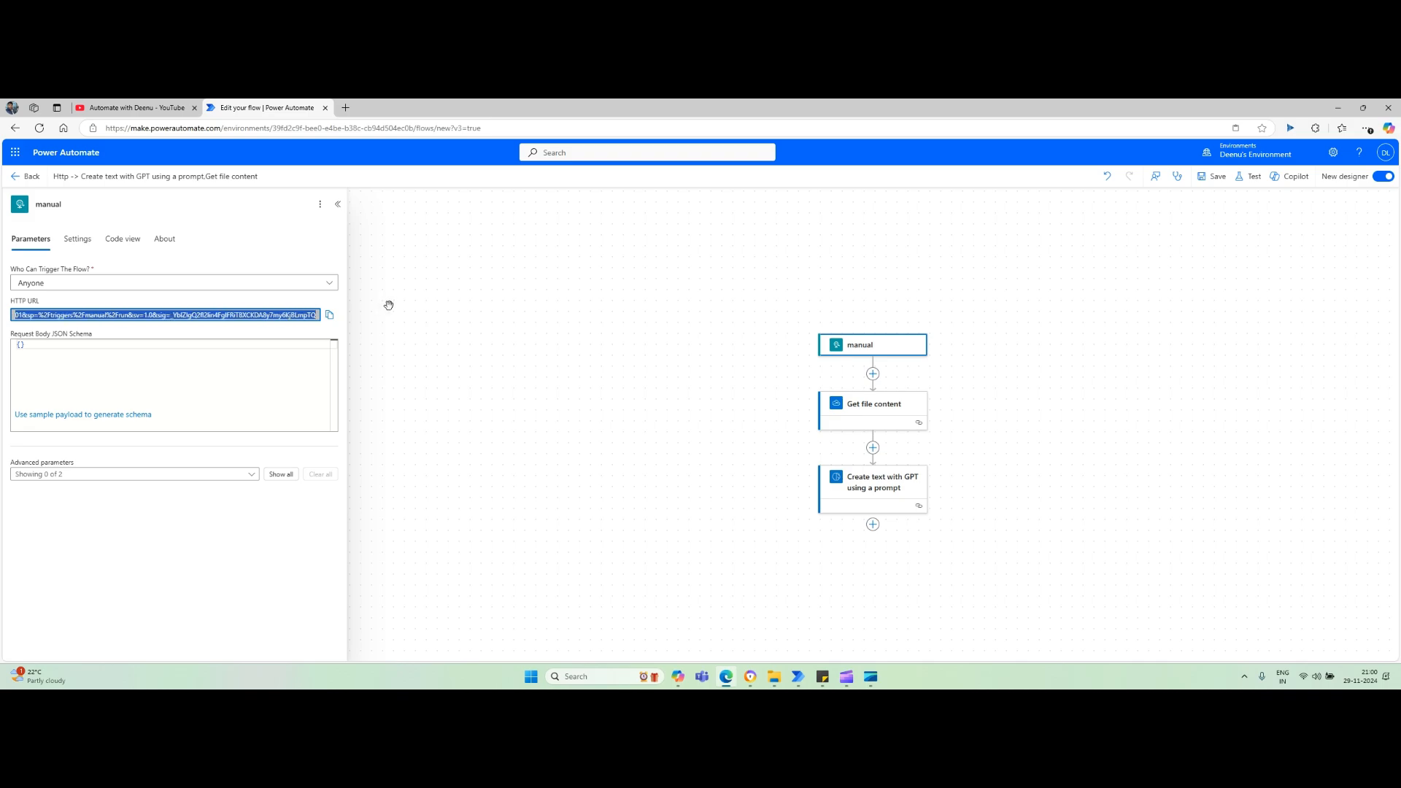
{"action": "left_click", "coordinate": [329, 316]}
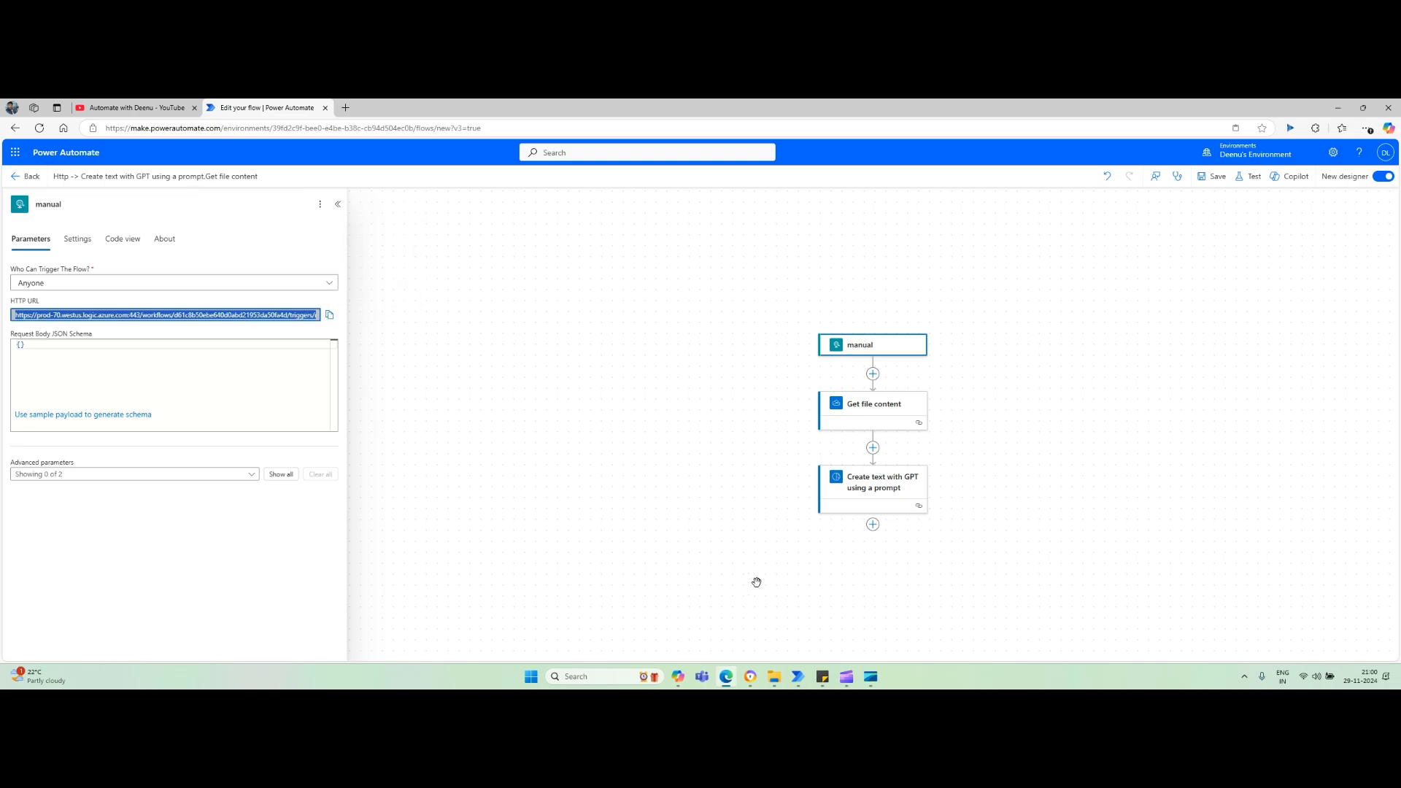
- Switch to Power Automate desktop and create a new desktop flow named "Doctor Prescription Extractor using AI Builder"
{"action": "left_click", "coordinate": [798, 677]}
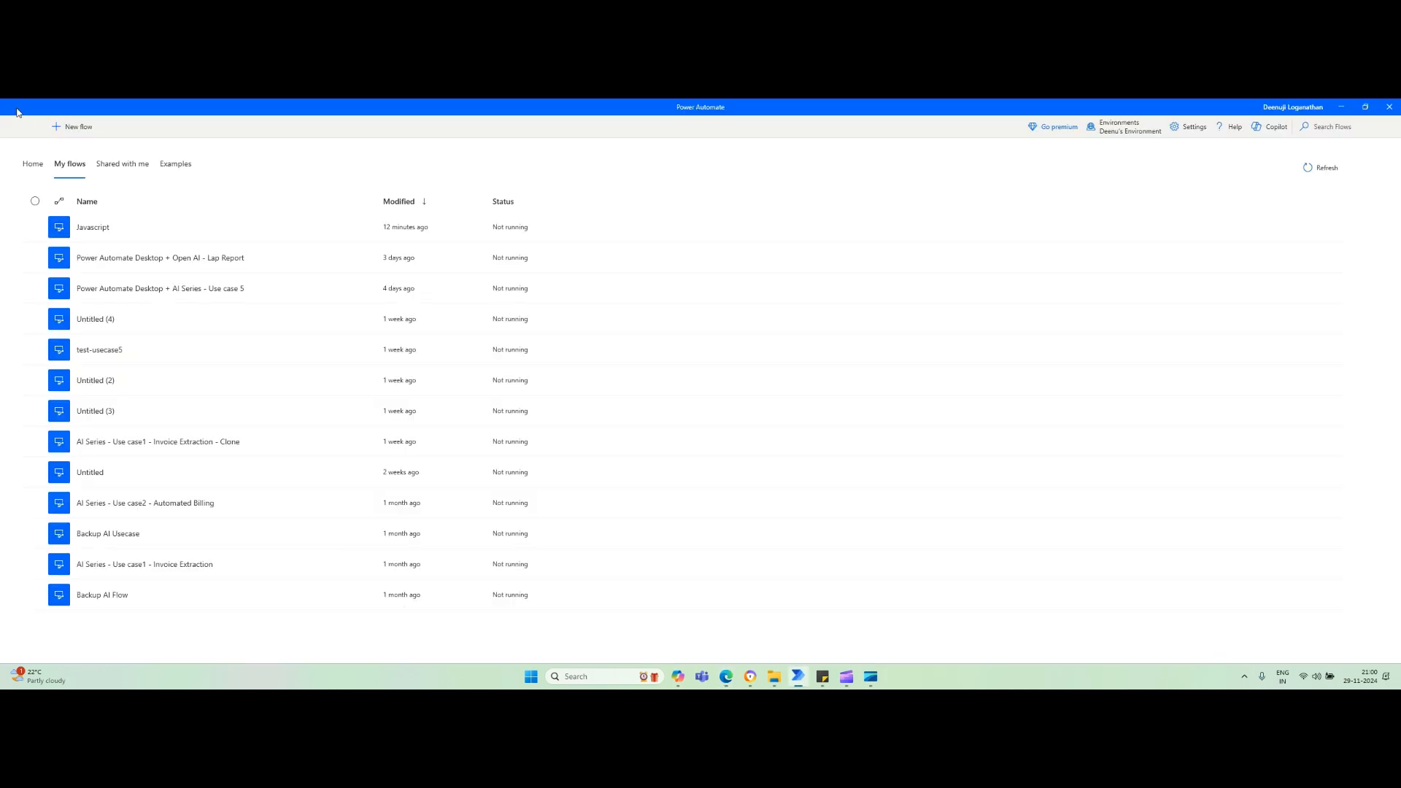
{"action": "left_click", "coordinate": [77, 128]}
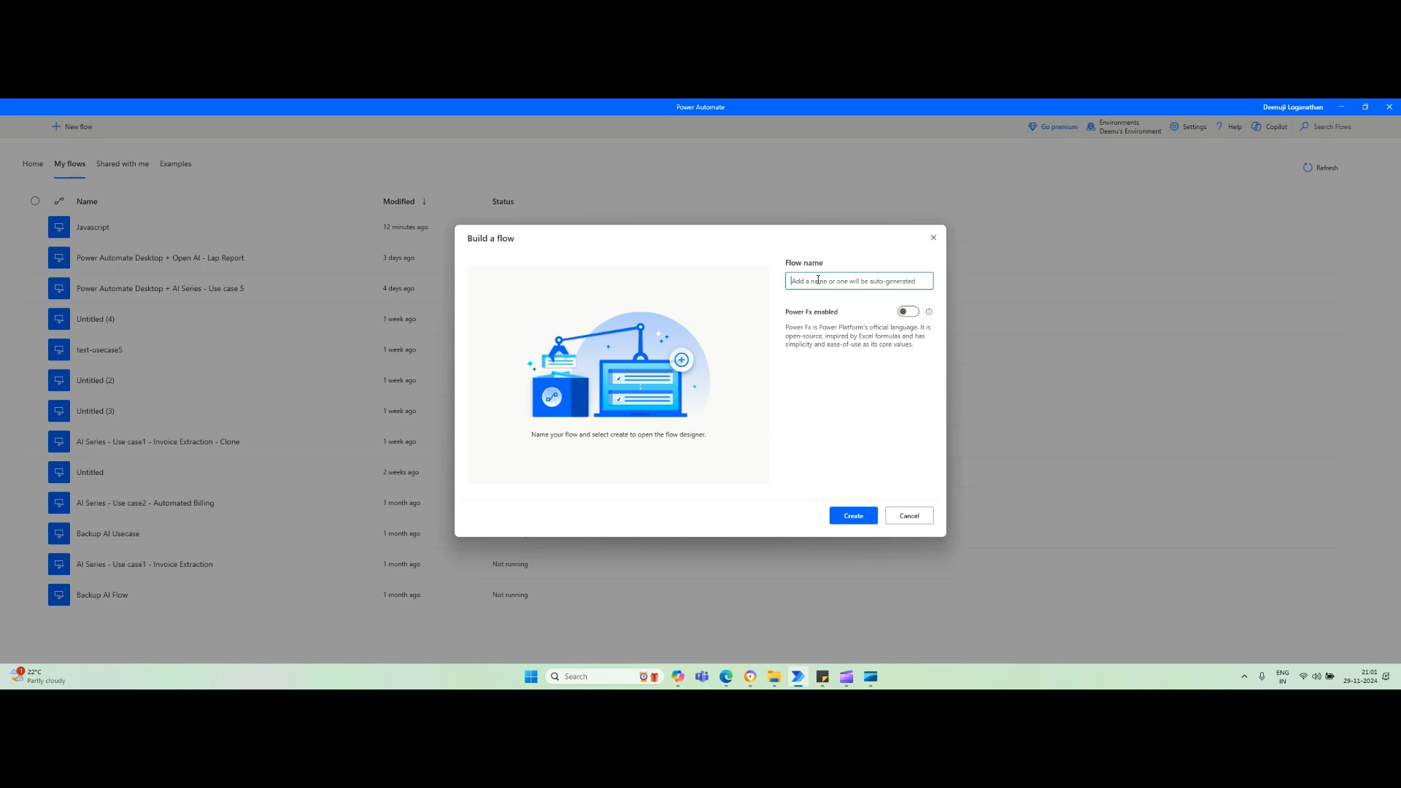
{"action": "type", "text": "Lab"}
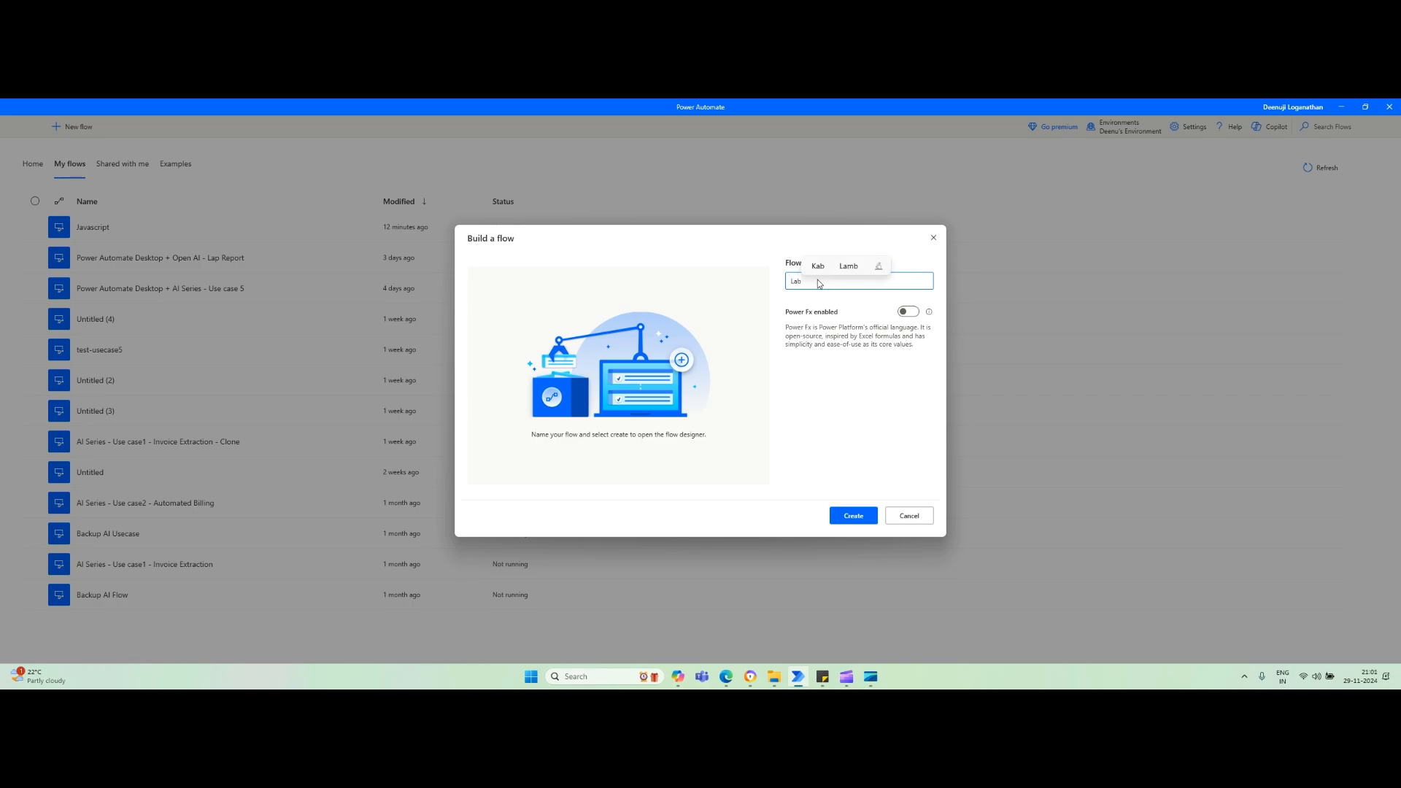
{"action": "key", "text": "BackSpace"}
{"action": "type", "text": "Jav"}
{"action": "key", "text": "BackSpace"}
{"action": "key", "text": "BackSpace"}
{"action": "key", "text": "BackSpace"}
{"action": "type", "text": "Doctor Presc"}
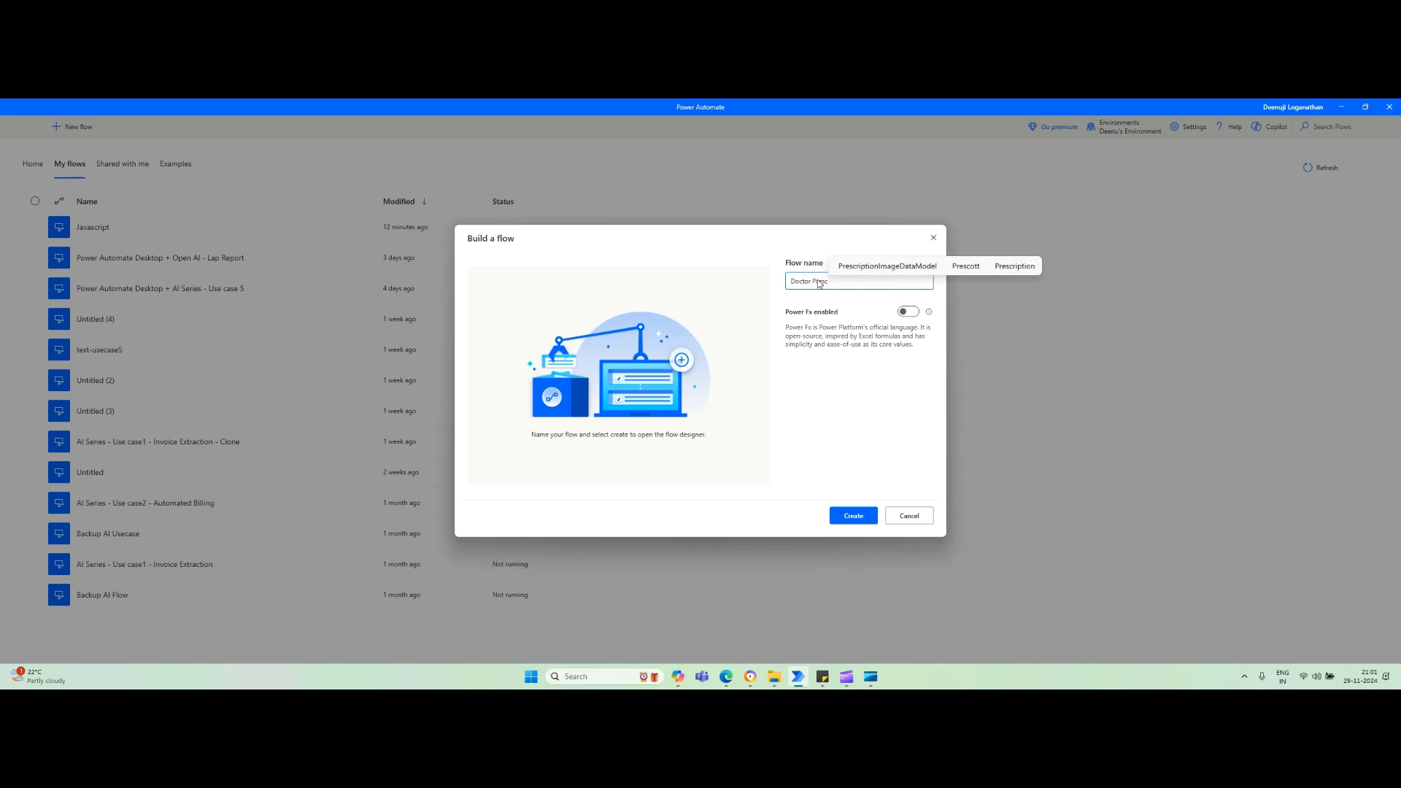
{"action": "type", "text": "r"}
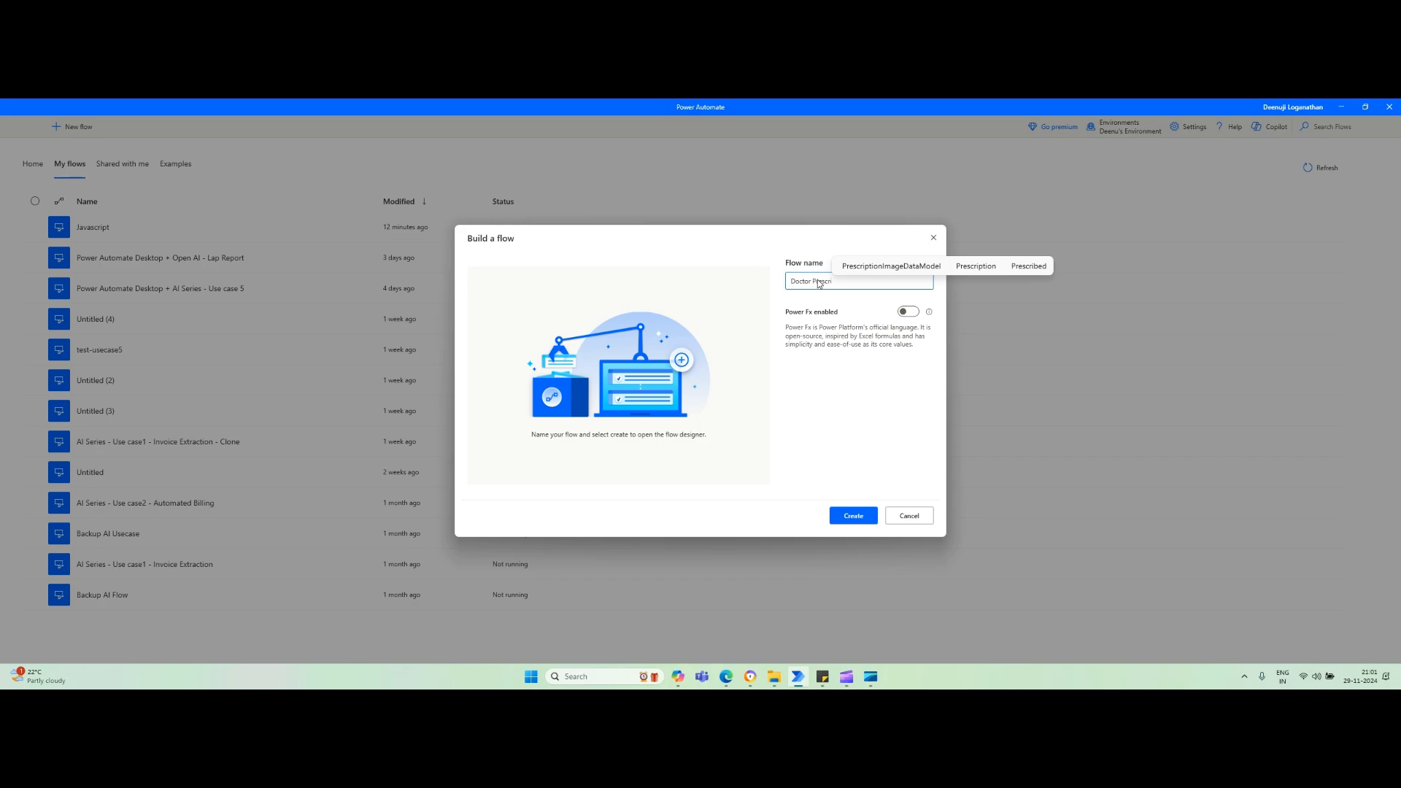
{"action": "type", "text": "iption "}
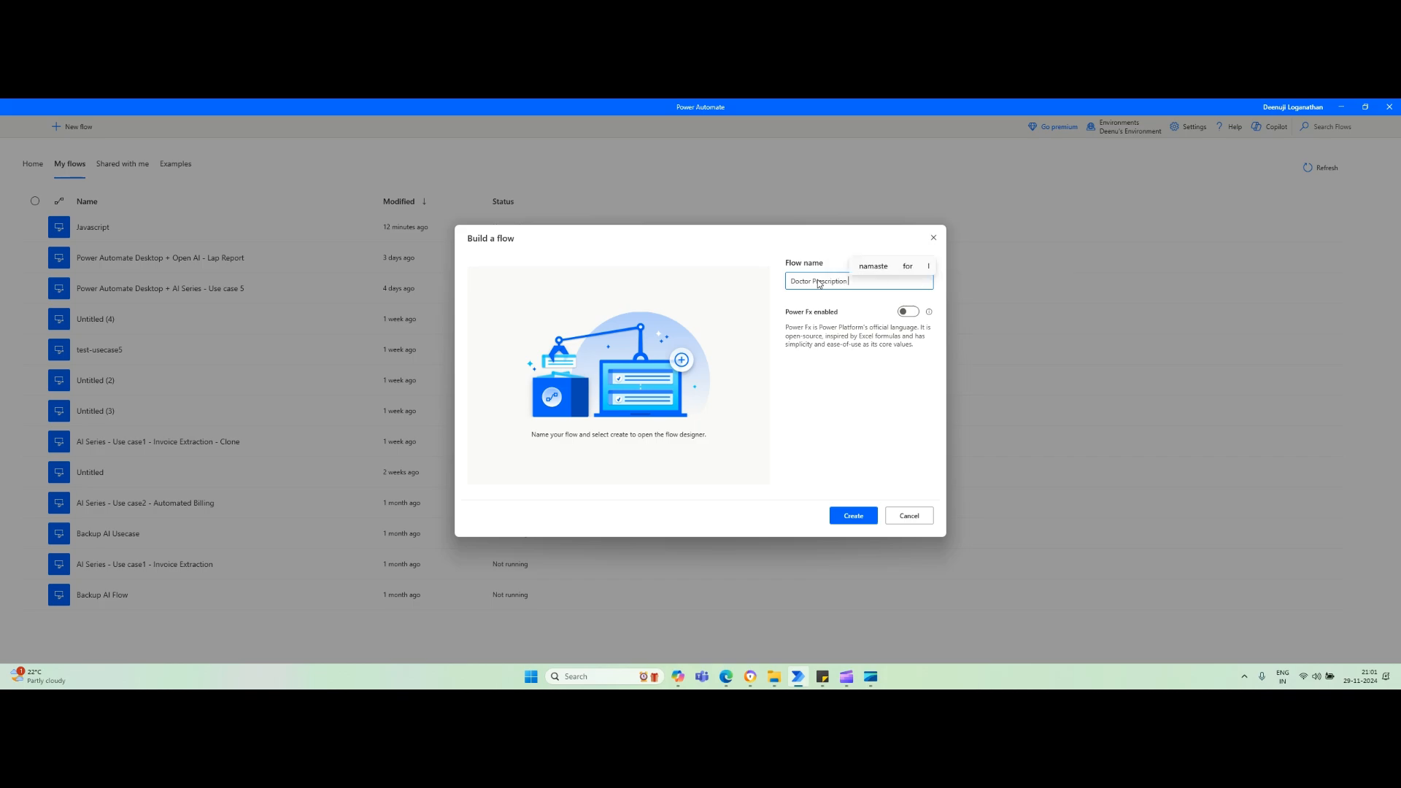
{"action": "type", "text": "Extractor using AI"}
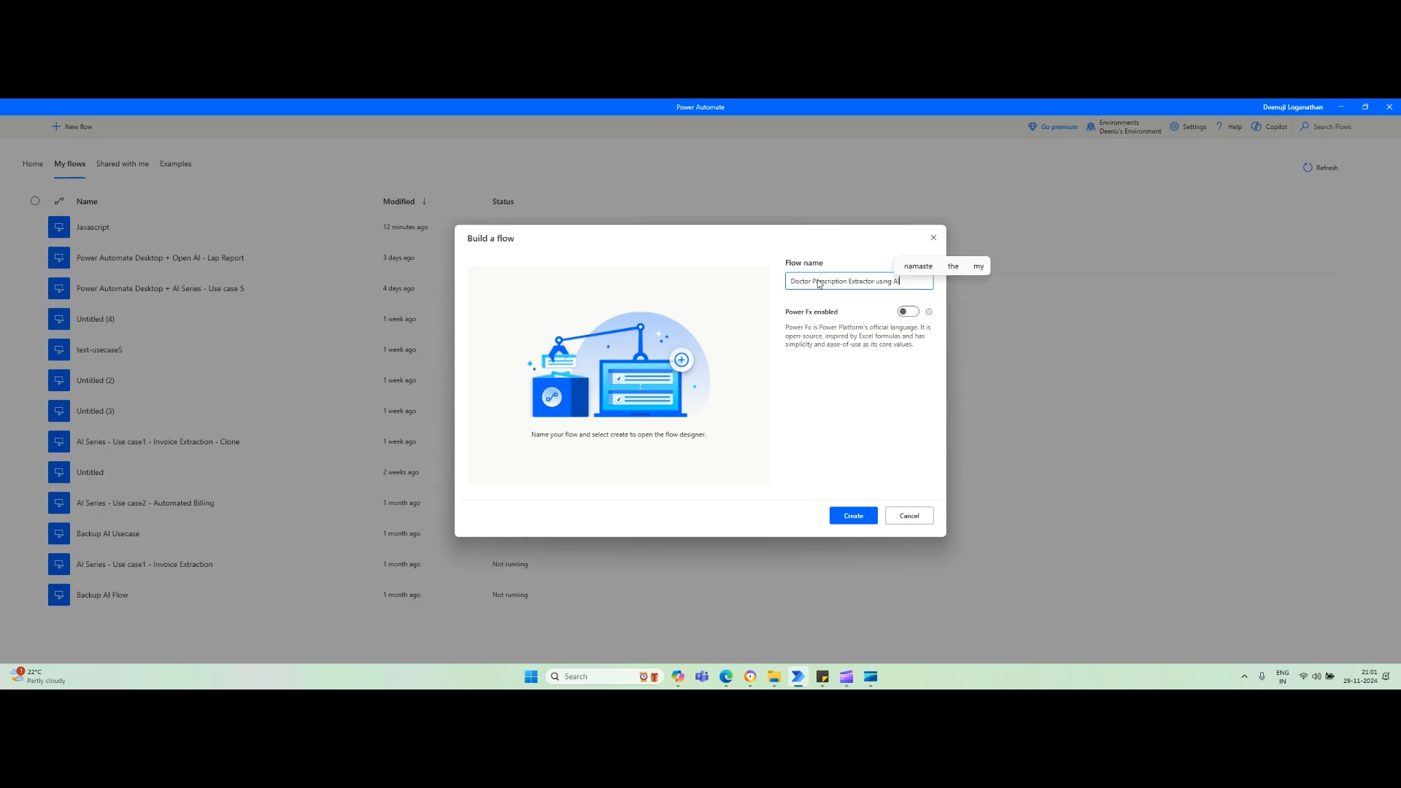
{"action": "type", "text": " Builder"}
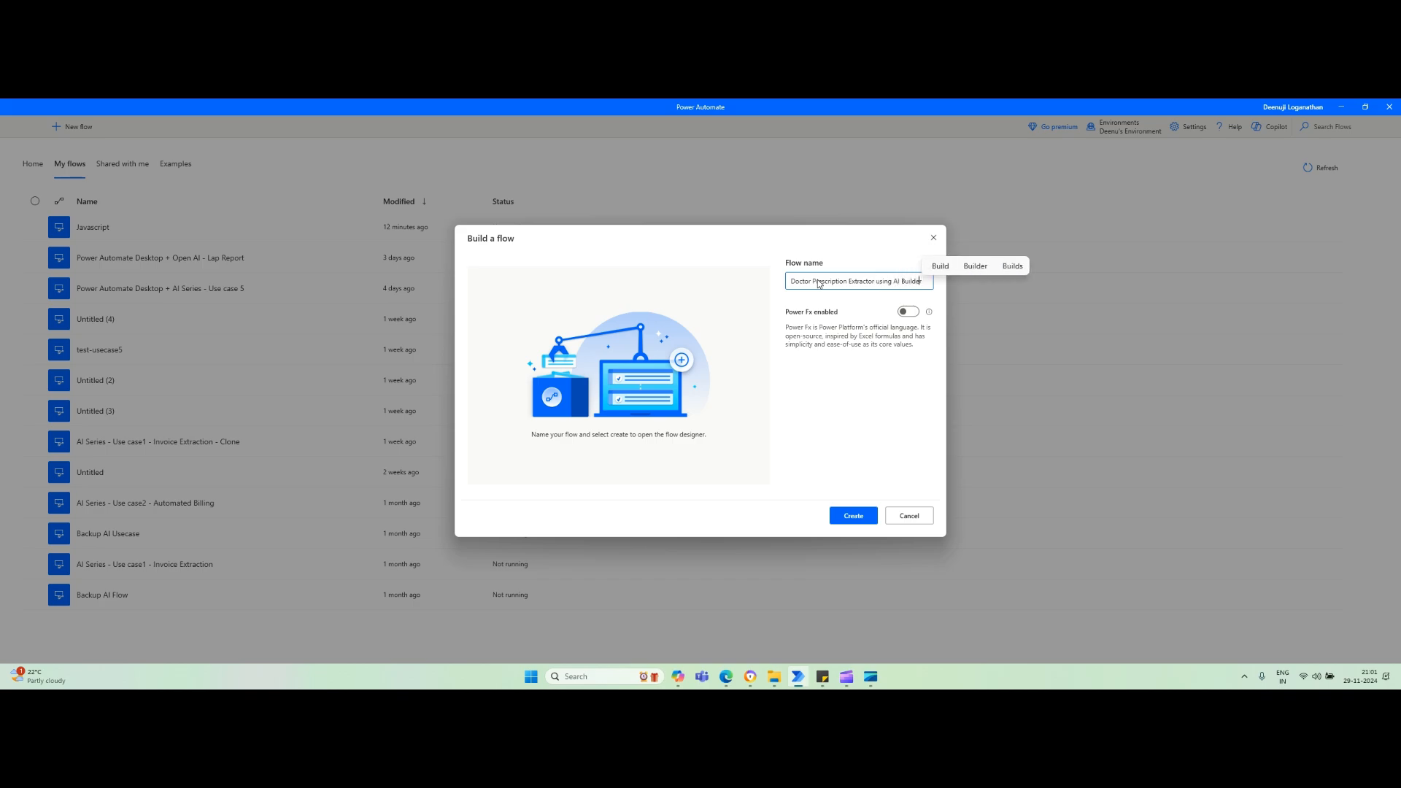
{"action": "left_click", "coordinate": [864, 511]}
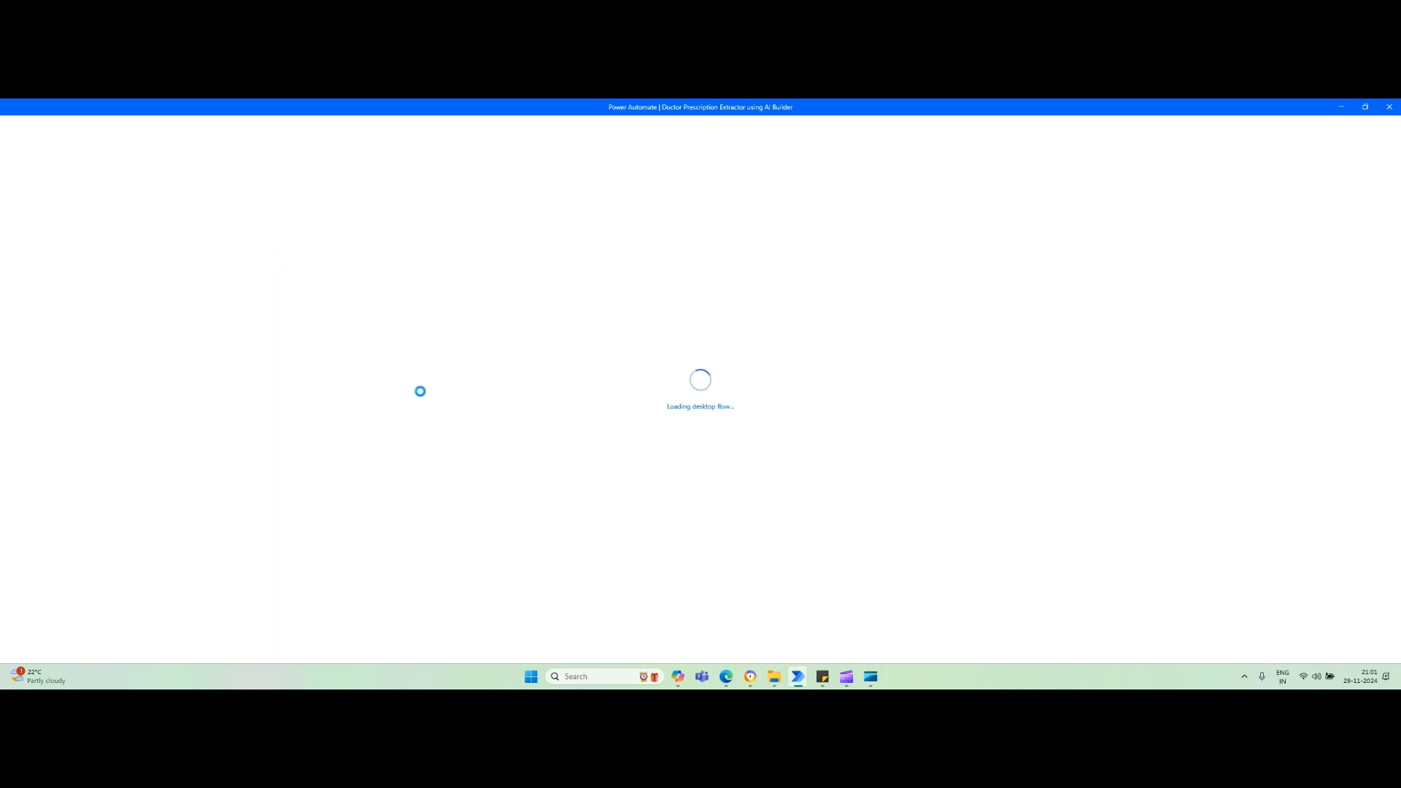
- In File Explorer, copy the path of the WhatsApp prescription image in the PAD Usecases folder, and minimize the window
{"action": "left_click", "coordinate": [774, 676]}
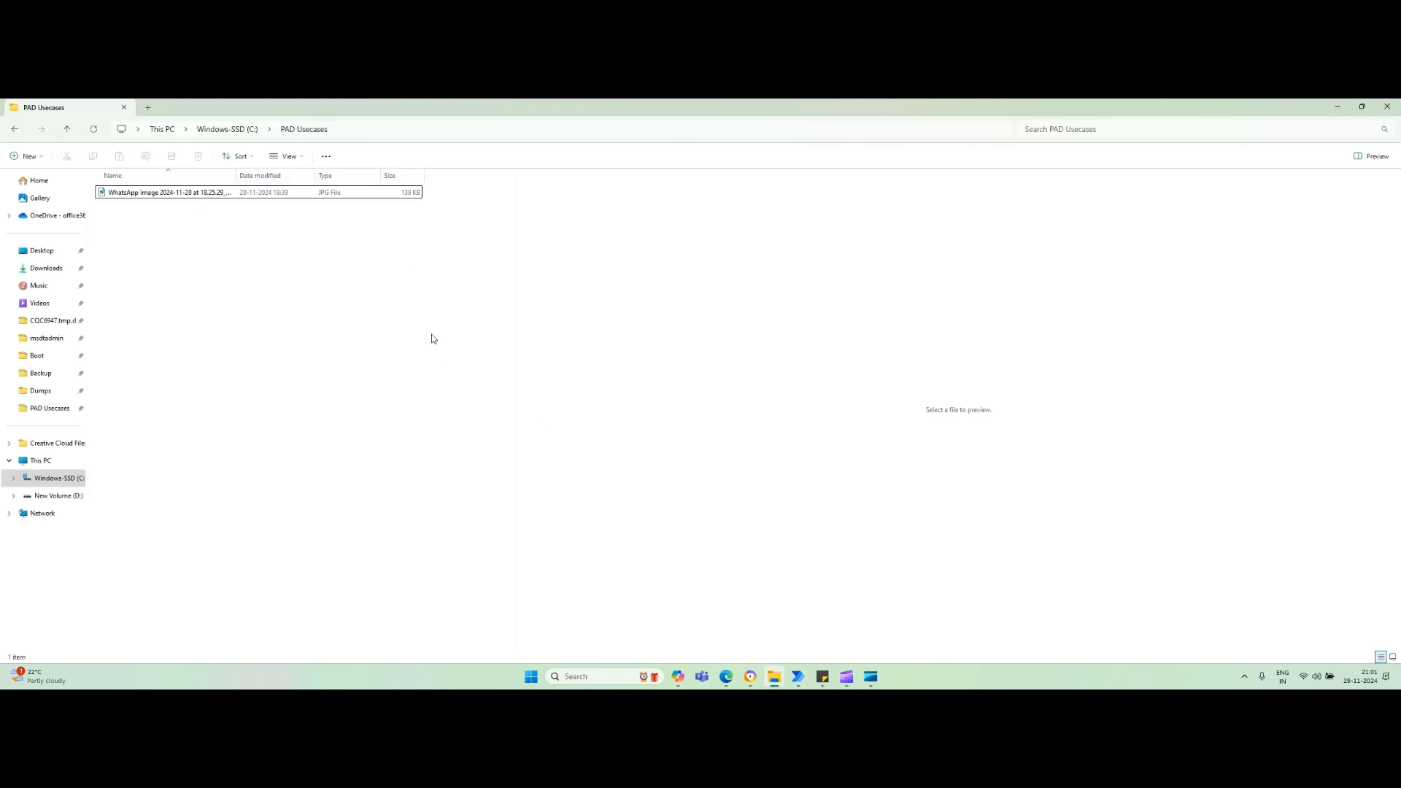
{"action": "left_click", "coordinate": [378, 132]}
{"action": "left_click", "coordinate": [260, 419]}
{"action": "left_click", "coordinate": [168, 194]}
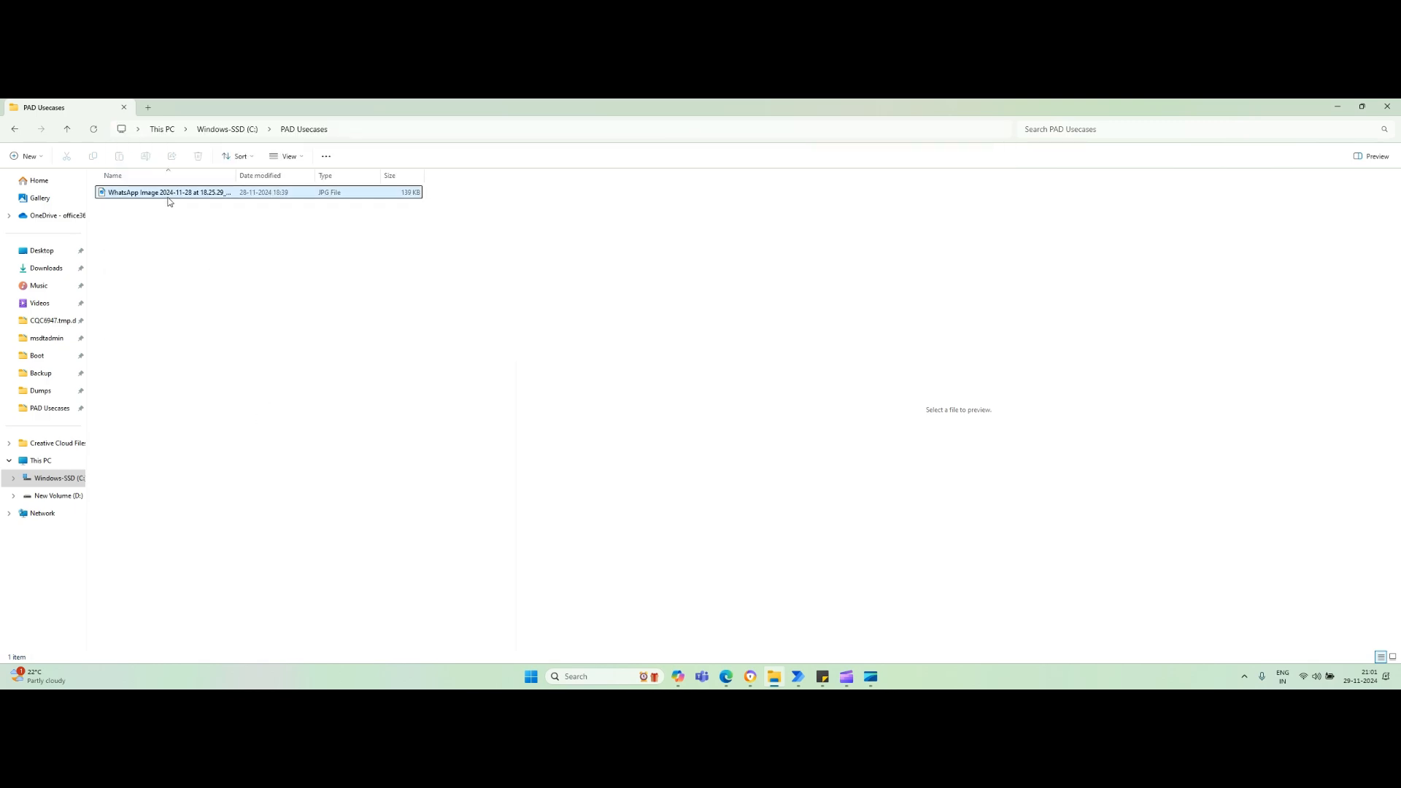
{"action": "right_click", "coordinate": [168, 197]}
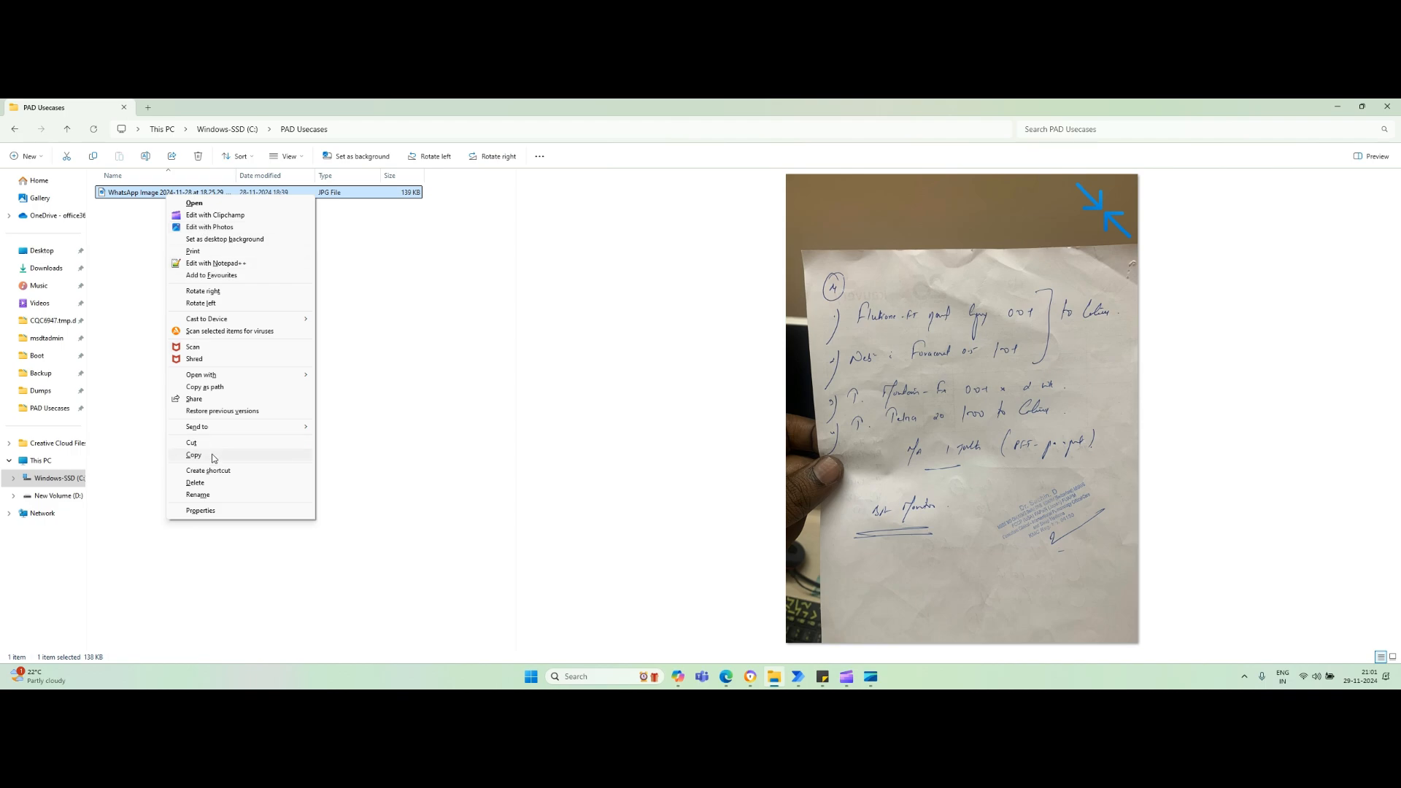
{"action": "left_click", "coordinate": [212, 388]}
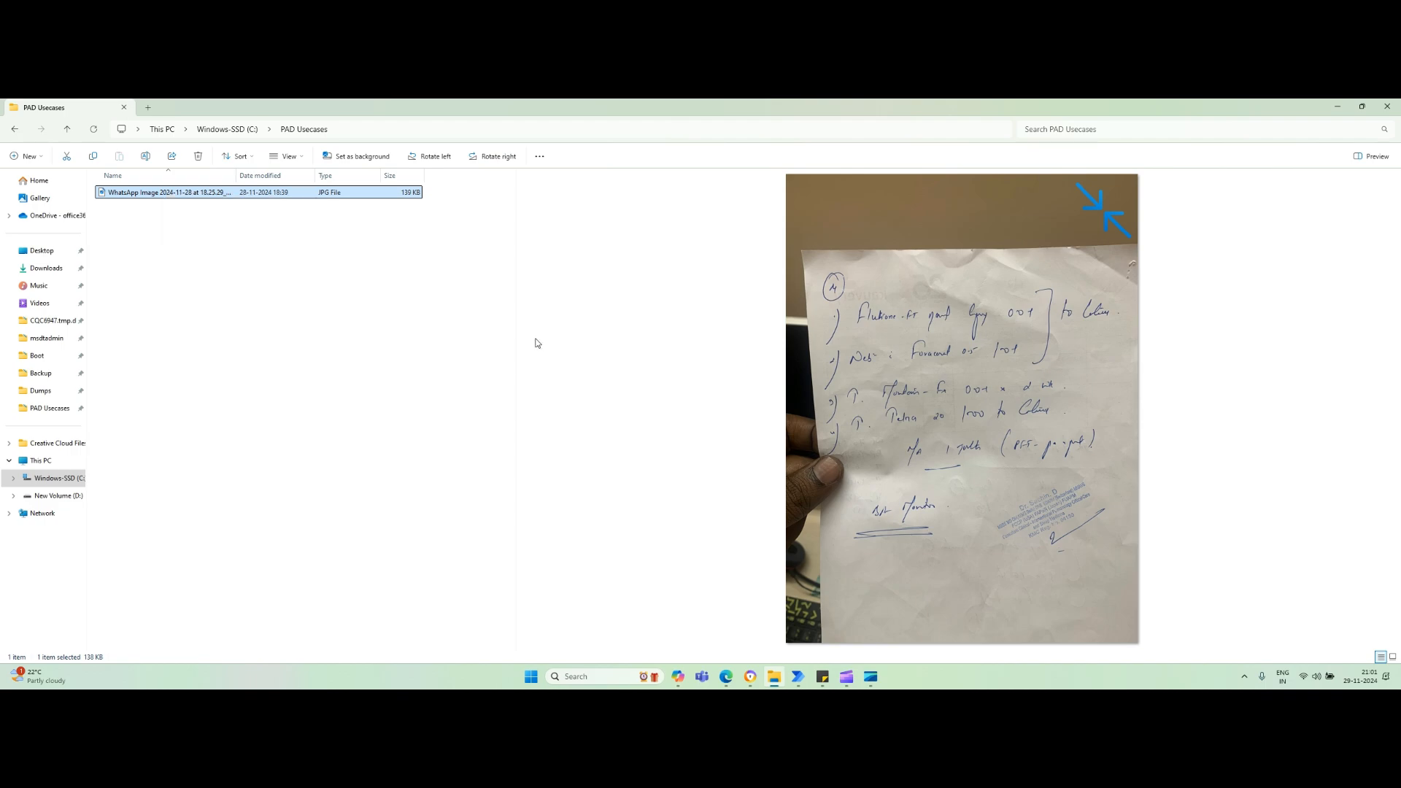
{"action": "left_click", "coordinate": [1337, 107]}
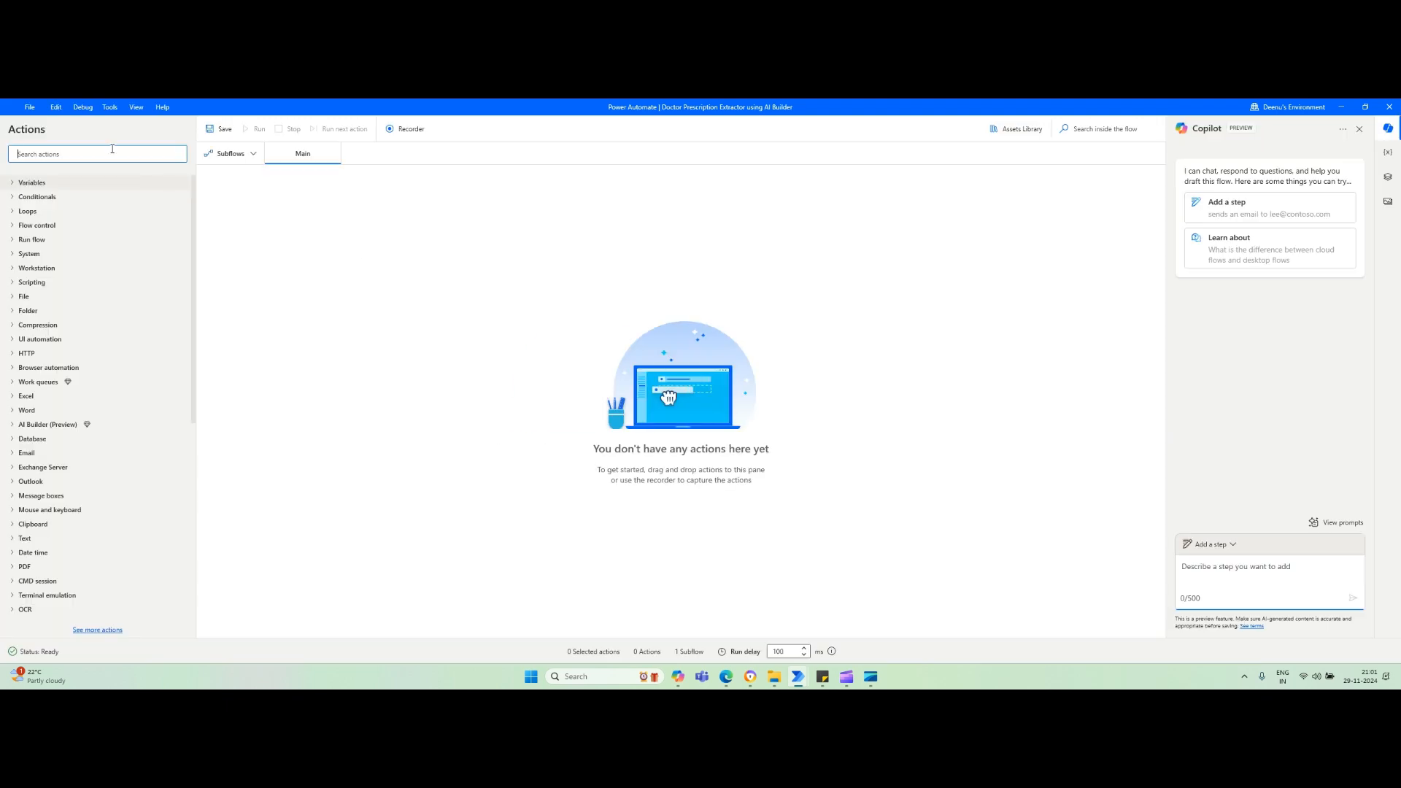
- Add a Set variable action that assigns the copied image path, without quotation marks, to a variable named FilePath
{"action": "type", "text": "set var"}
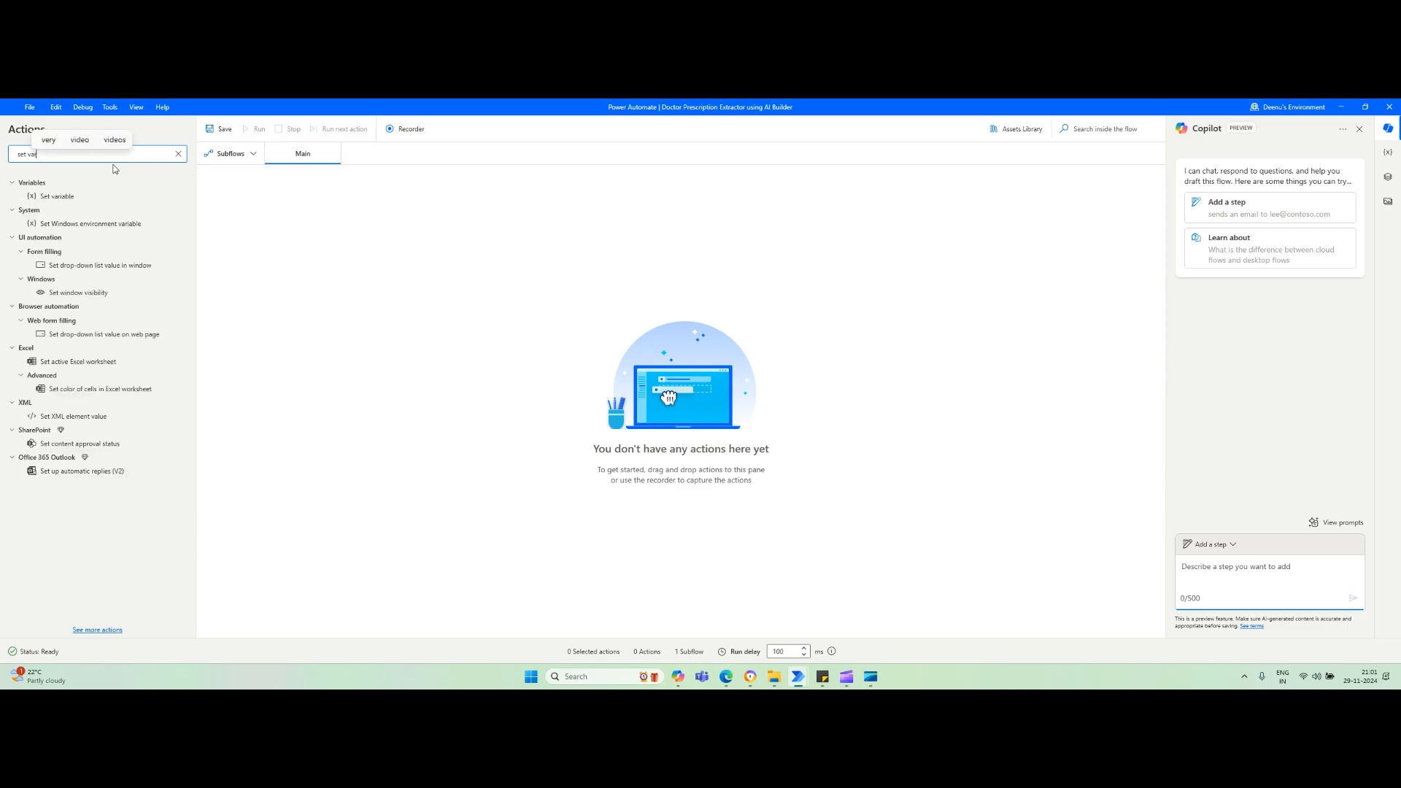
{"action": "left_click_drag", "start_coordinate": [73, 203], "coordinate": [419, 252]}
{"action": "left_click", "coordinate": [580, 342]}
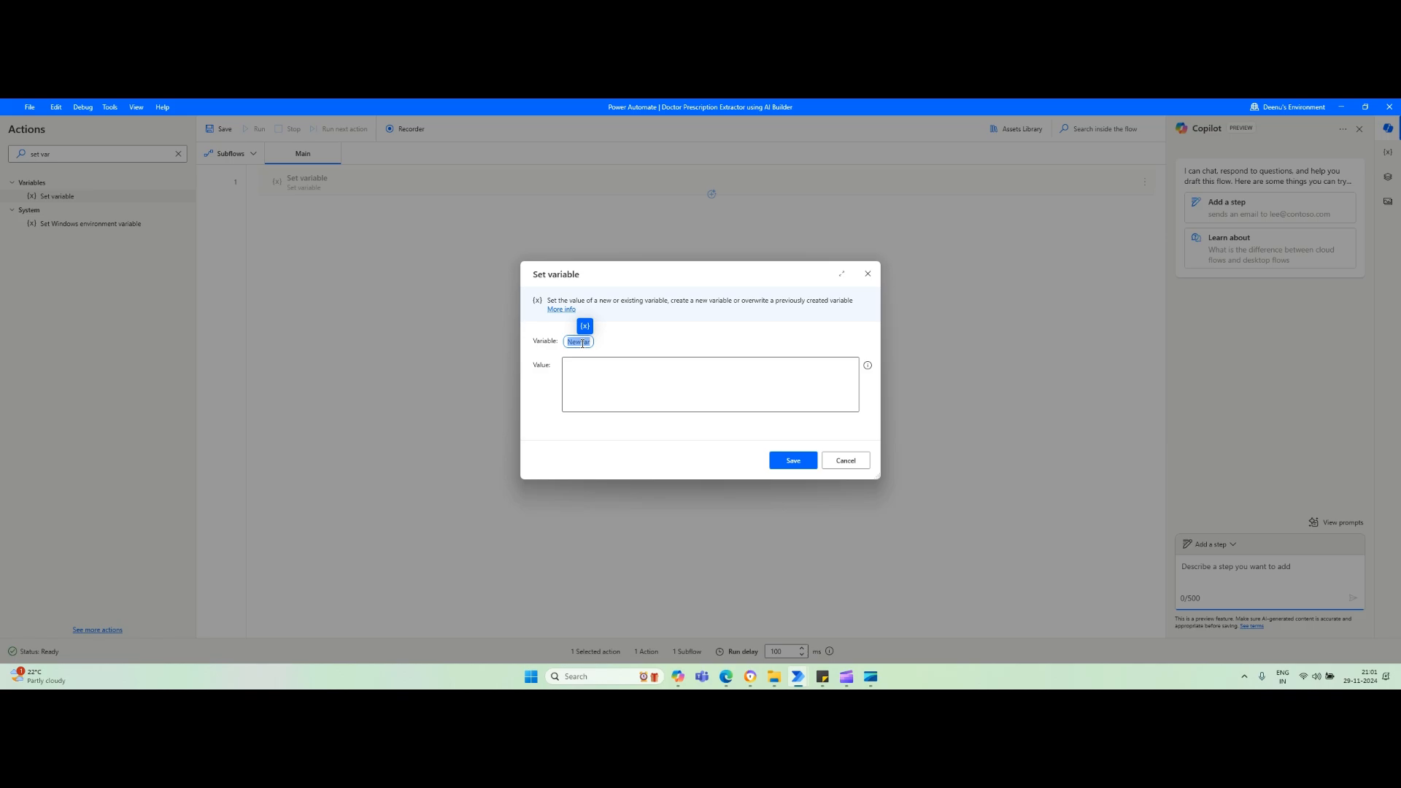
{"action": "key", "text": "BackSpace"}
{"action": "type", "text": "FilePath"}
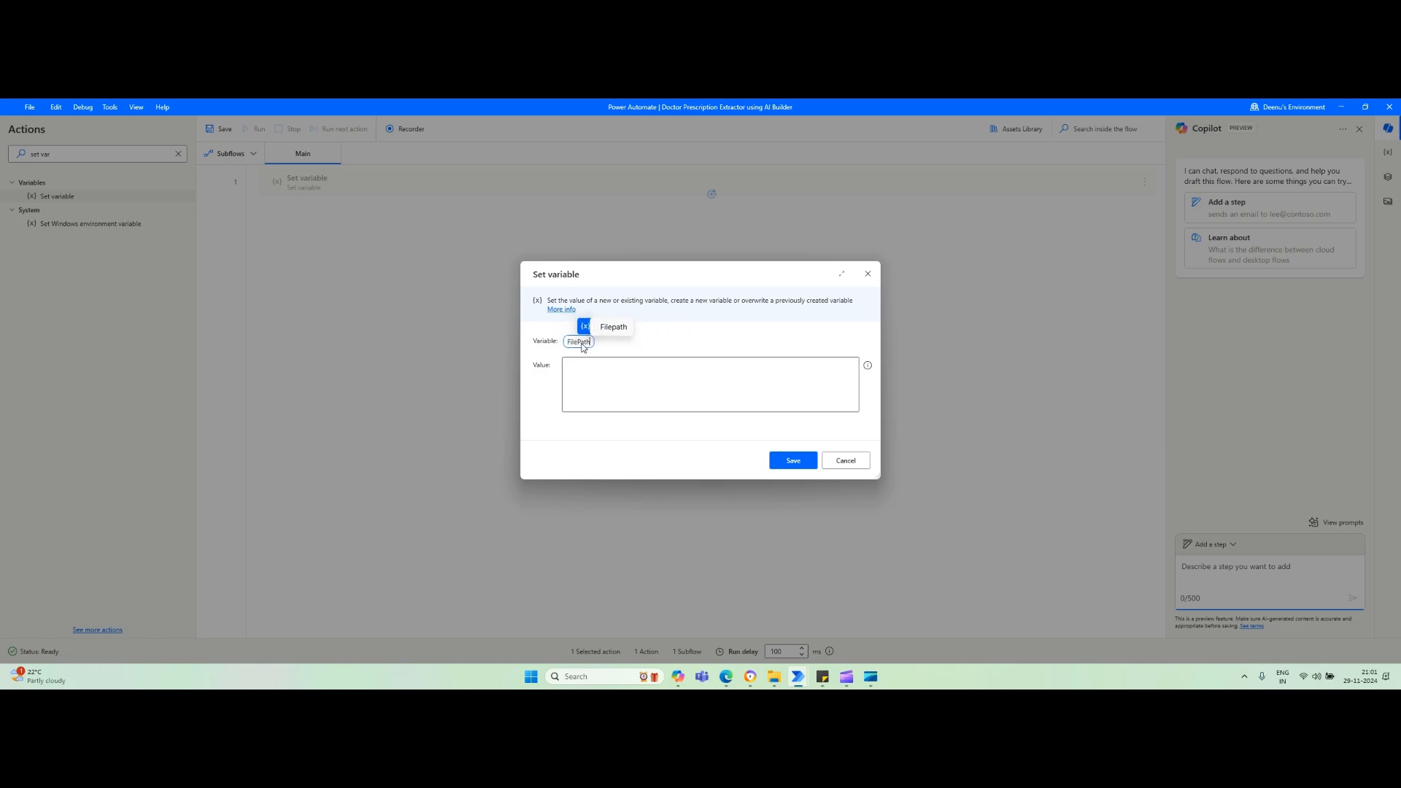
{"action": "left_click", "coordinate": [599, 396]}
{"action": "key", "text": "ctrl+v"}
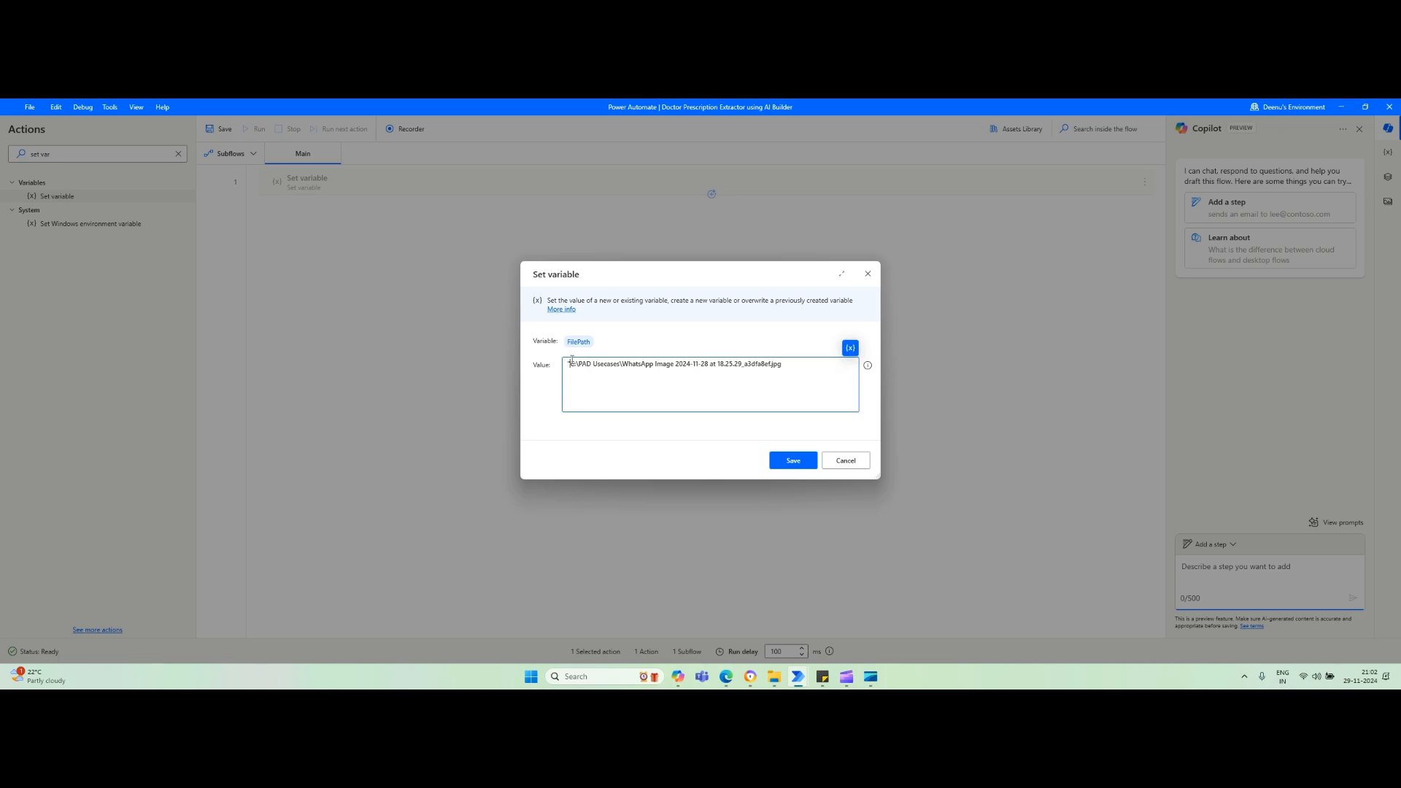
{"action": "left_click", "coordinate": [793, 460]}
{"action": "left_click", "coordinate": [388, 355]}
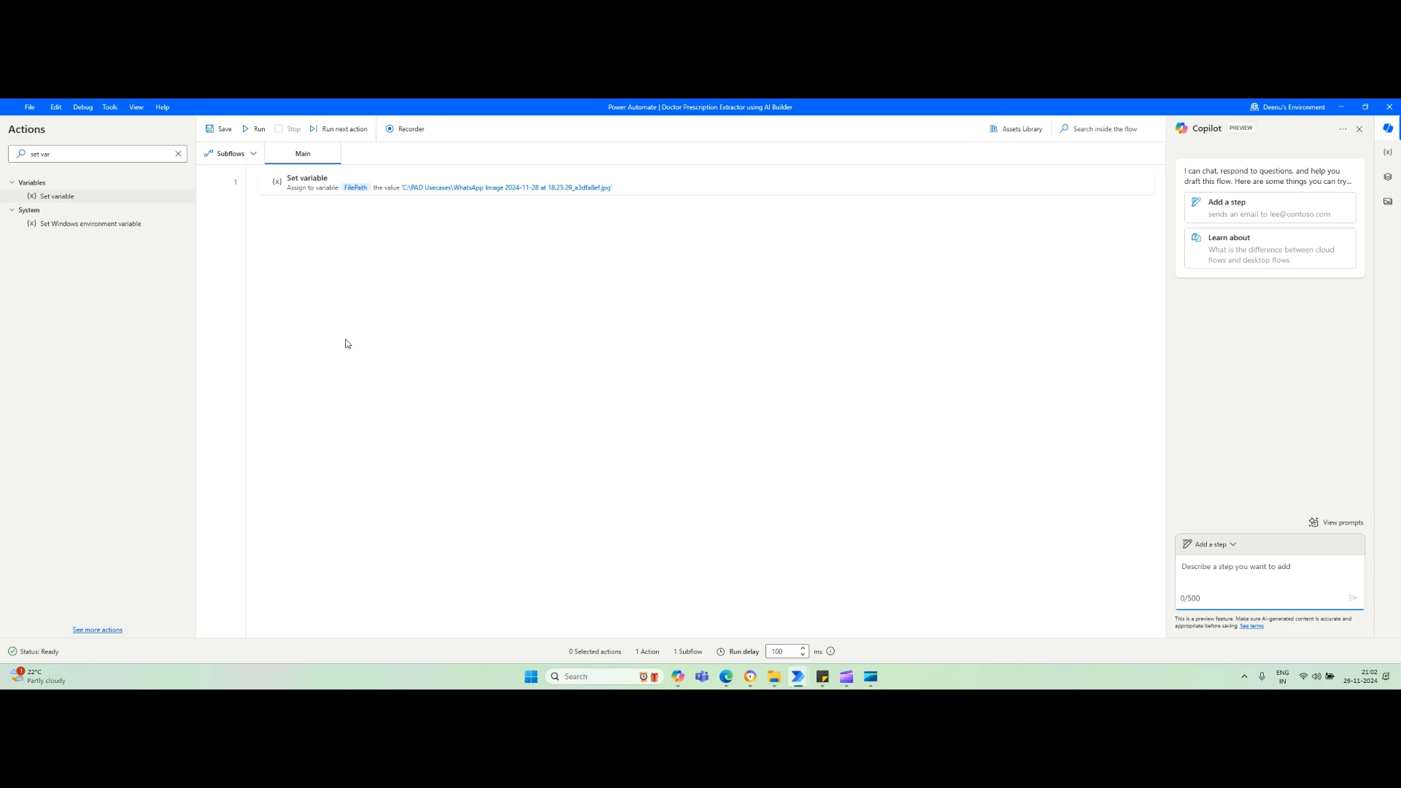
- Add an Invoke web service action below the Set variable action and save it with its default settings
{"action": "double_click", "coordinate": [82, 155]}
{"action": "key", "text": "ctrl+a"}
{"action": "type", "text": "http"}
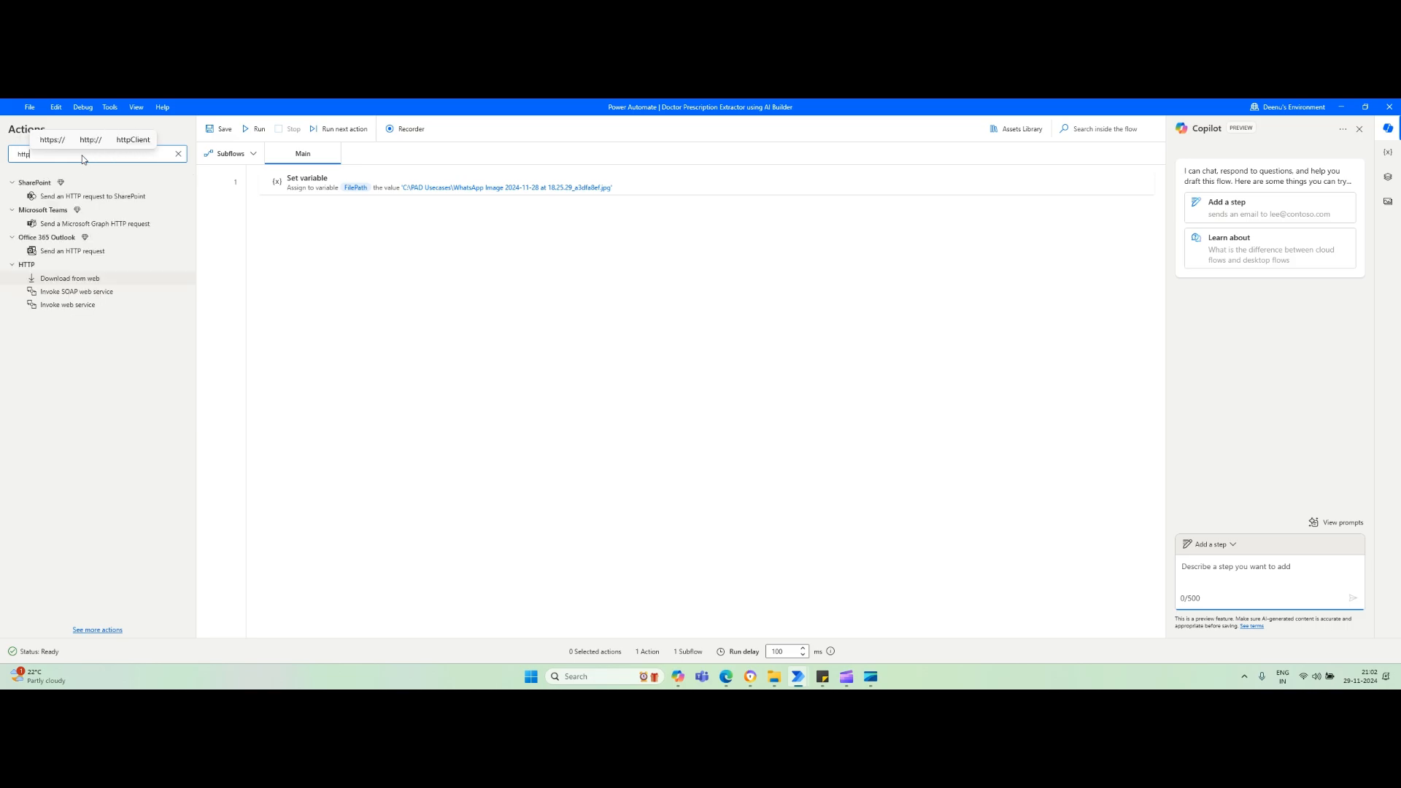
{"action": "mouse_move", "coordinate": [82, 254]}
{"action": "left_mouse_down"}
{"action": "mouse_move", "coordinate": [299, 263]}
{"action": "mouse_move", "coordinate": [87, 252]}
{"action": "left_mouse_up"}
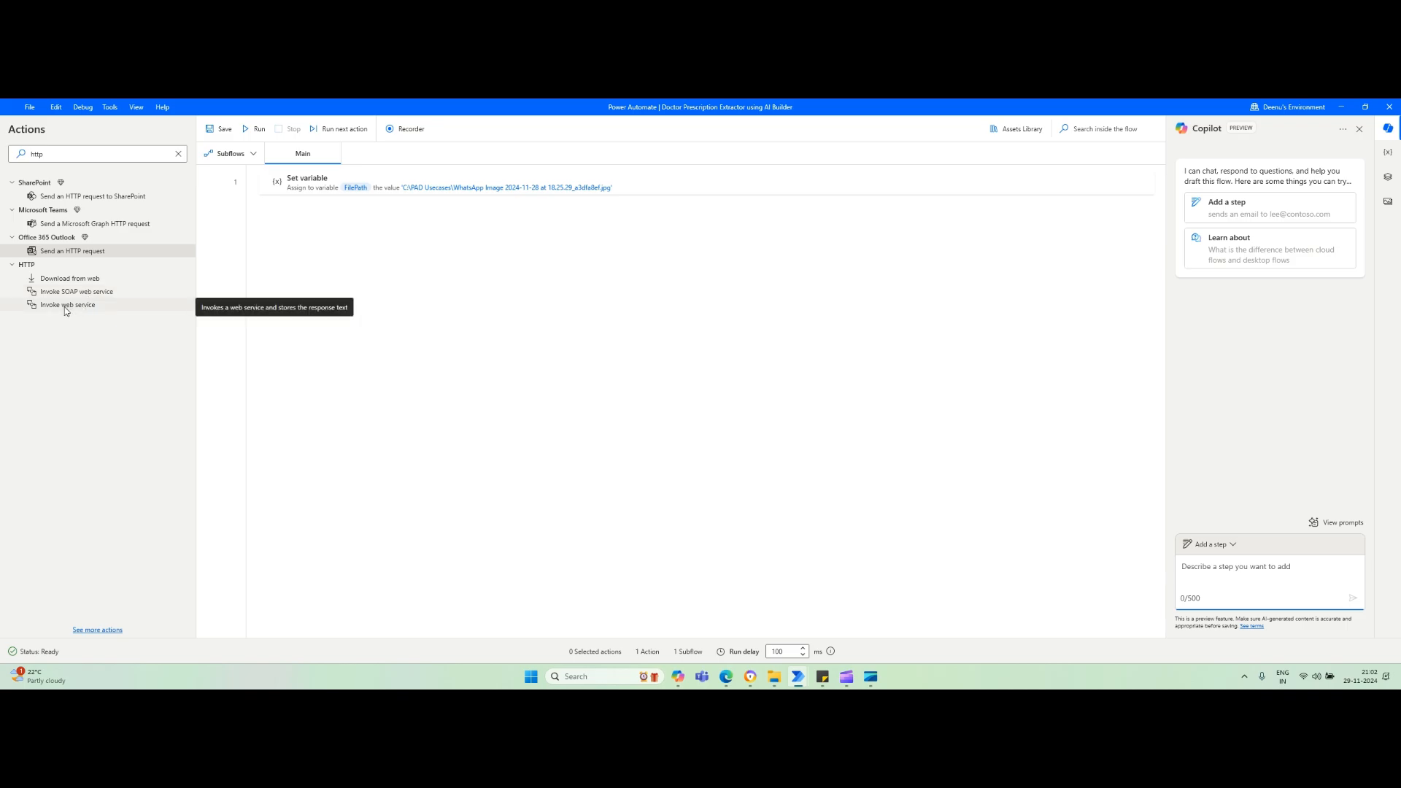
{"action": "left_click_drag", "start_coordinate": [65, 307], "coordinate": [405, 246]}
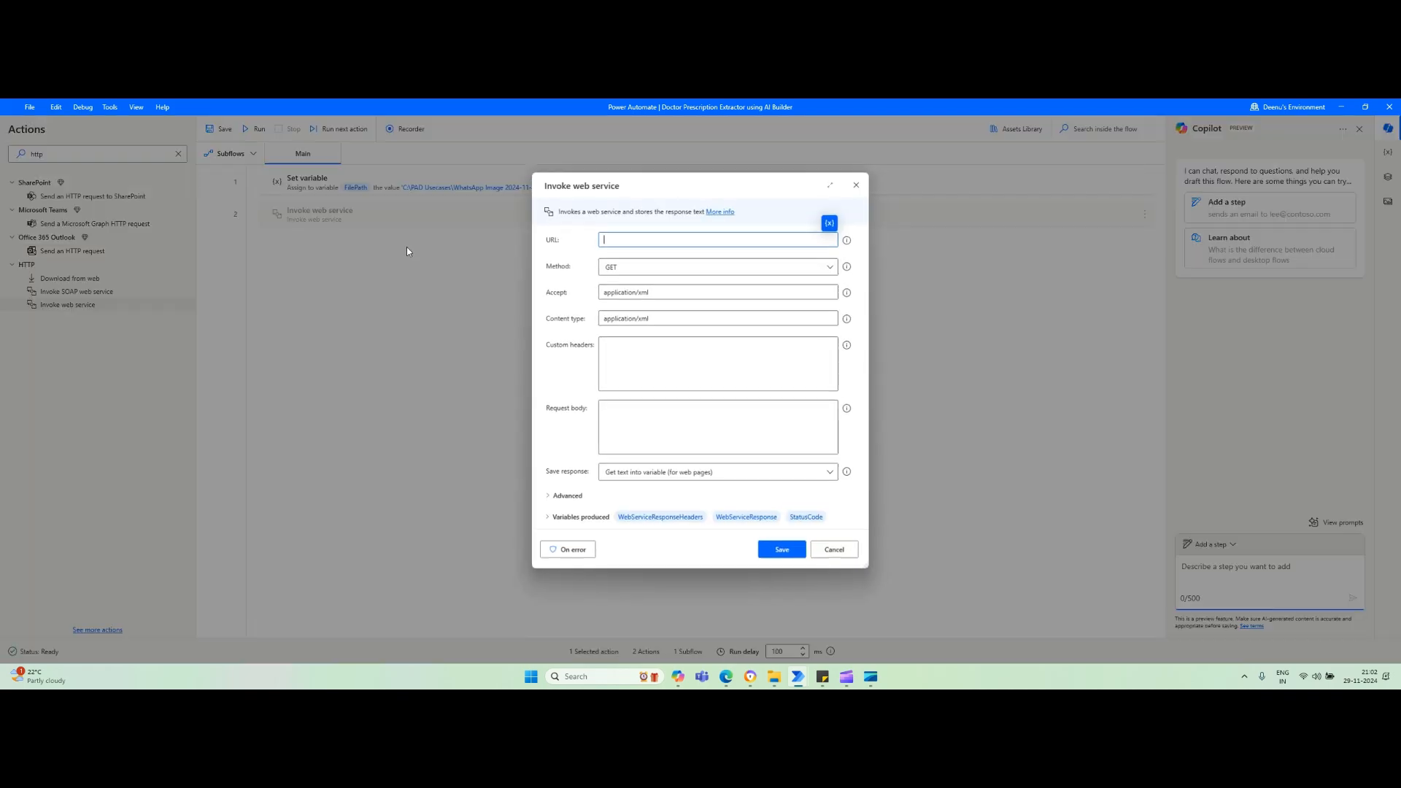
{"action": "left_click", "coordinate": [781, 550]}
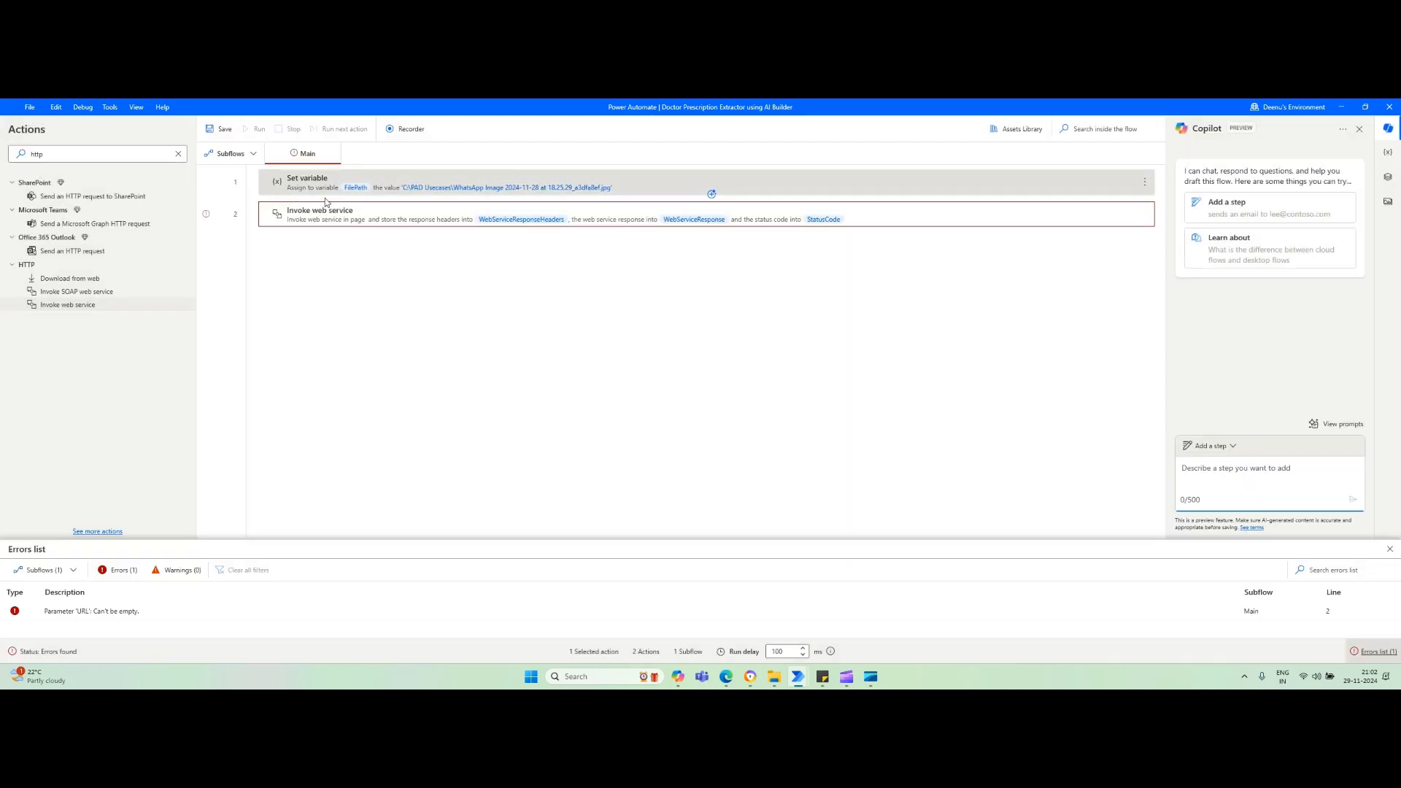
- Duplicate the Set variable action above Invoke web service and rename the copy's variable to WebURL
{"action": "key", "text": "ctrl+v"}
{"action": "double_click", "coordinate": [333, 218]}
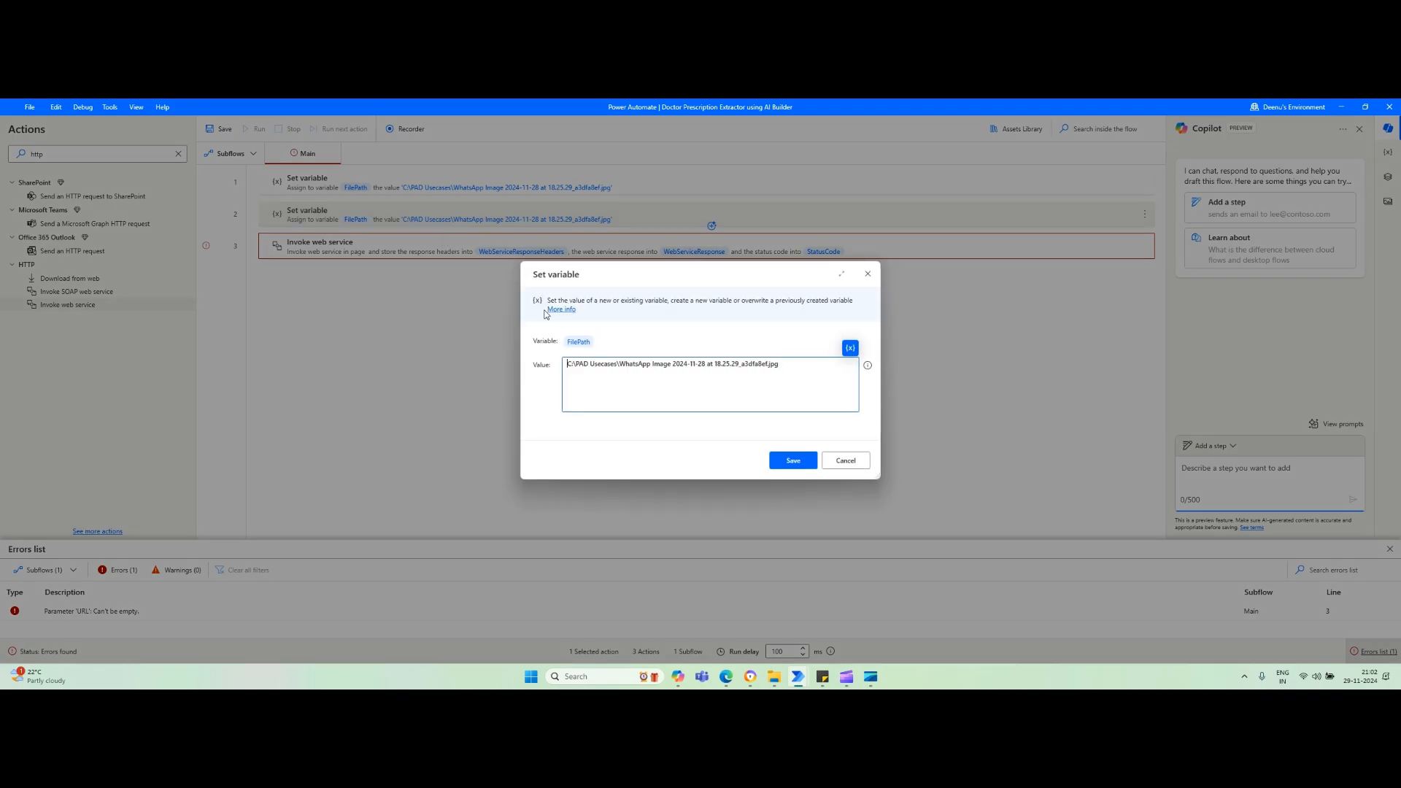
{"action": "left_click", "coordinate": [580, 343]}
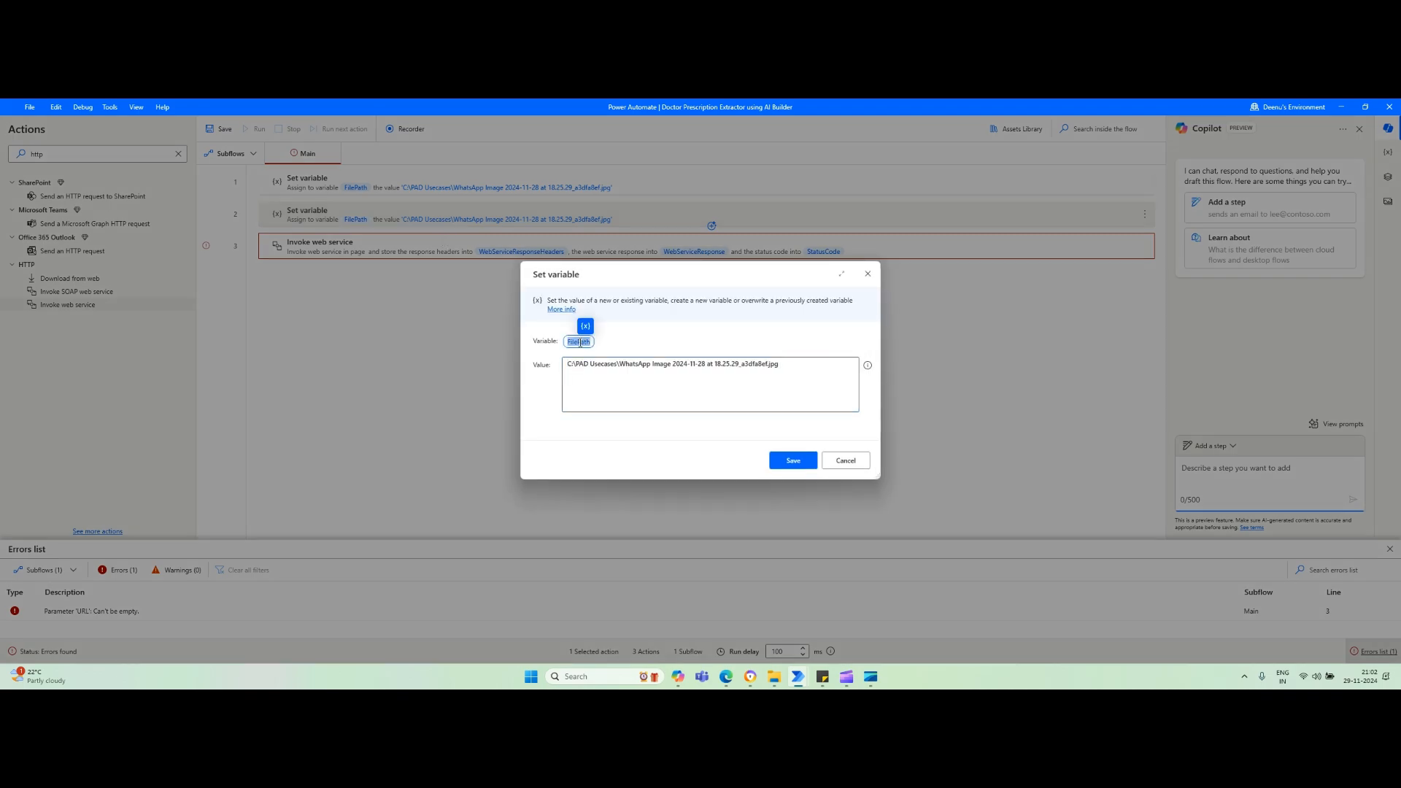
{"action": "type", "text": "Web"}
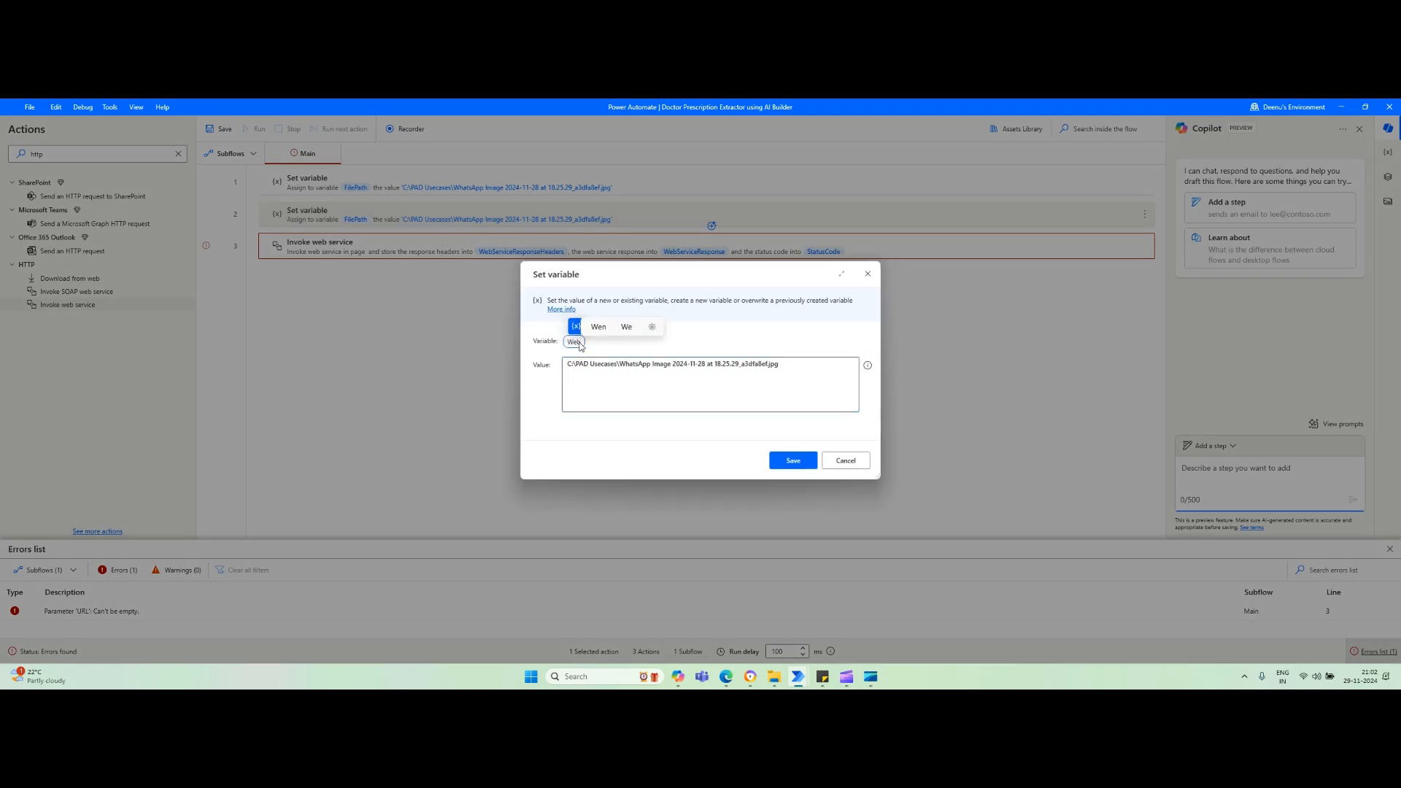
{"action": "type", "text": "URL"}
- Copy the cloud flow trigger's signed HTTP URL from the browser and paste it over the WebURL variable's value
{"action": "left_click", "coordinate": [624, 394]}
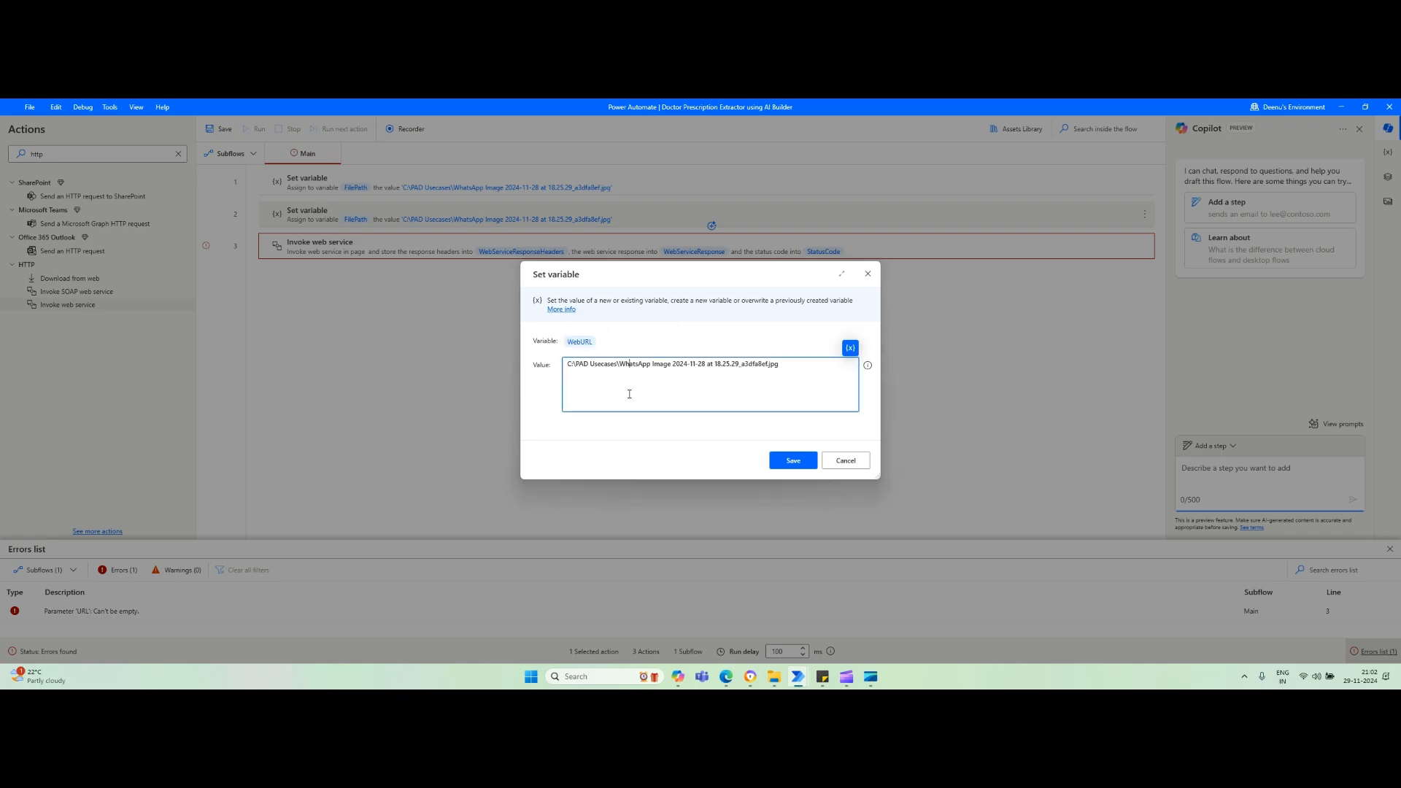
{"action": "key", "text": "alt+Tab"}
{"action": "key", "text": "alt+Tab"}
{"action": "key", "text": "alt+Tab"}
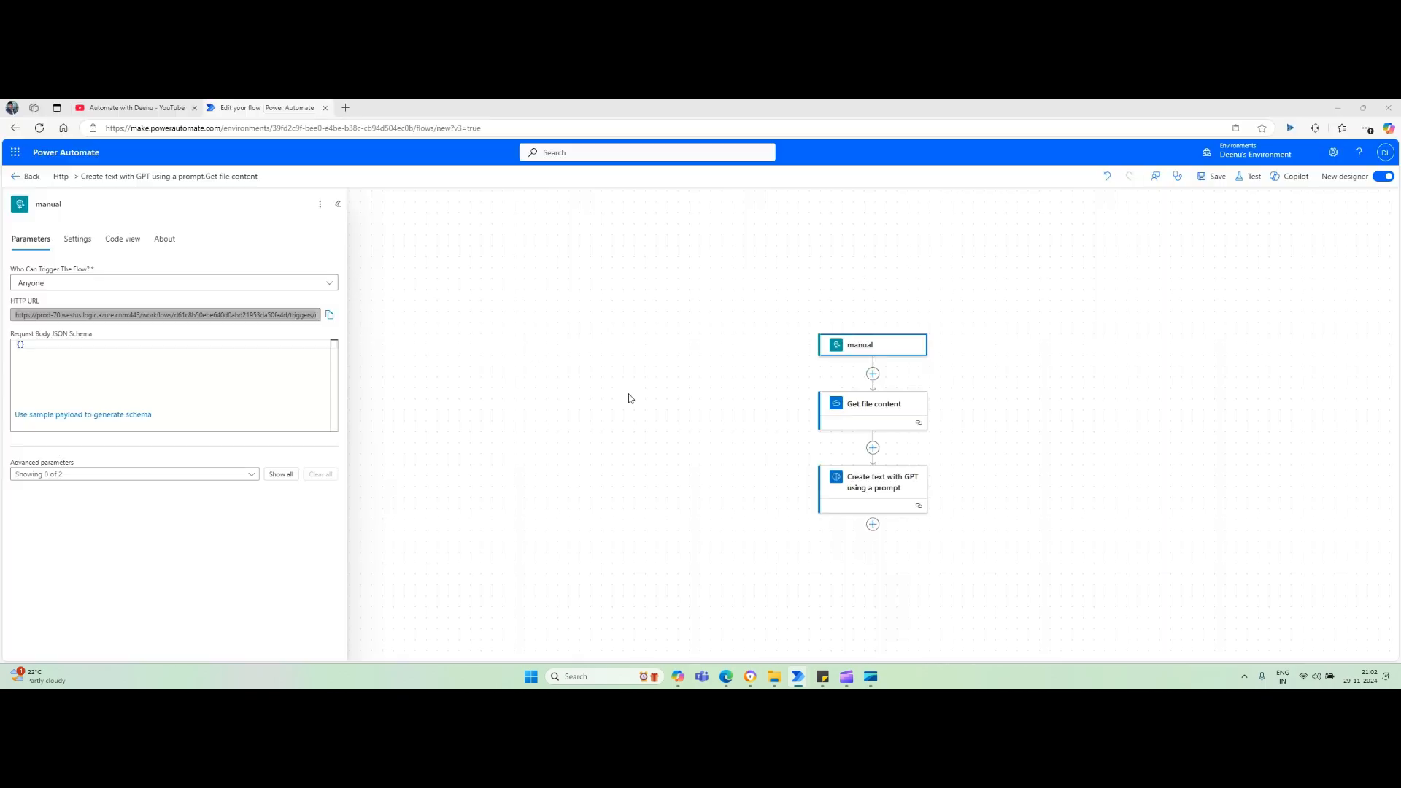
{"action": "left_click", "coordinate": [328, 316]}
{"action": "key", "text": "alt+Tab"}
{"action": "key", "text": "ctrl+a"}
{"action": "key", "text": "ctrl+v"}
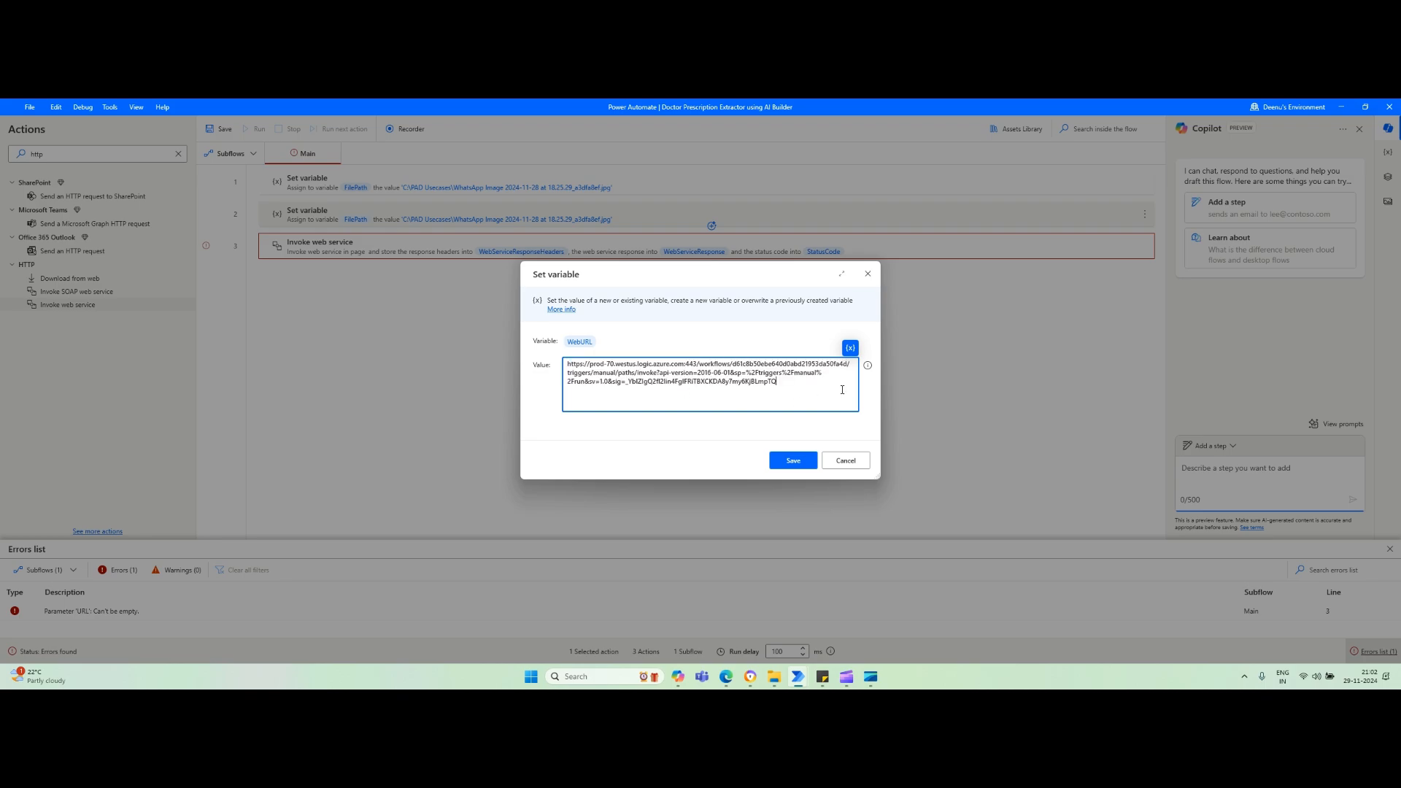
- Widen the Set variable dialog and escape the WebURL value by doubling the percent sign before each of the three "2F" codes
{"action": "left_click_drag", "start_coordinate": [880, 357], "coordinate": [1237, 357]}
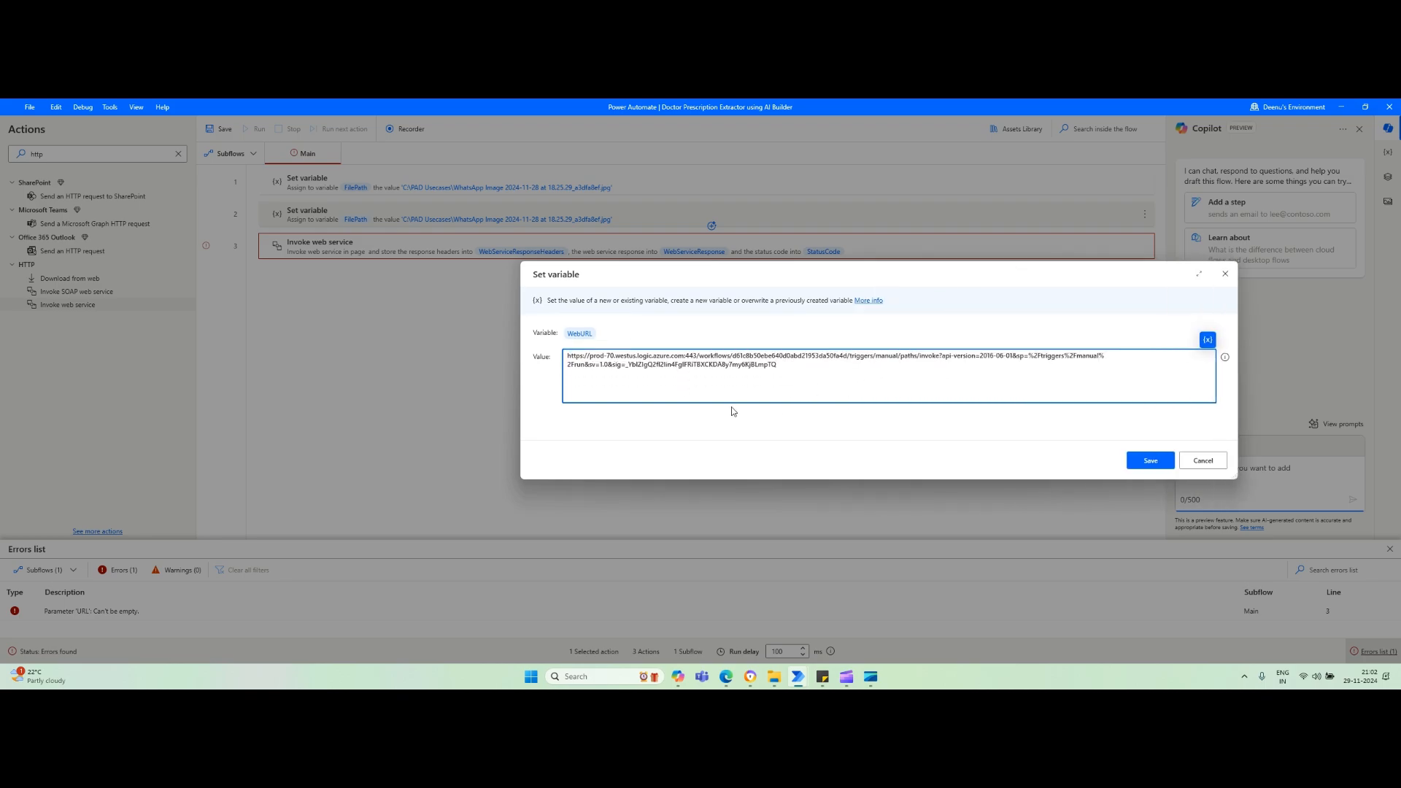
{"action": "left_click_drag", "start_coordinate": [519, 372], "coordinate": [234, 342]}
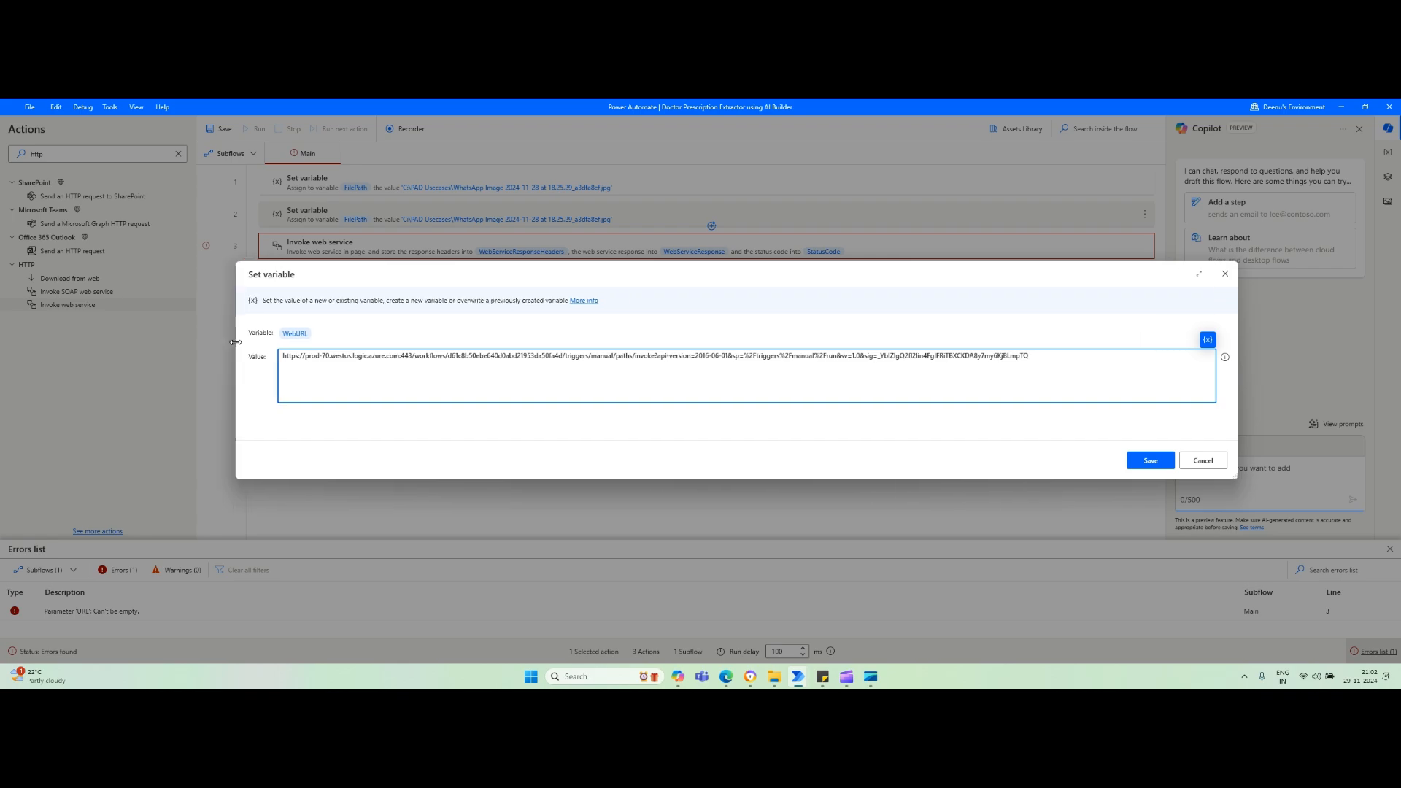
{"action": "left_click", "coordinate": [751, 365]}
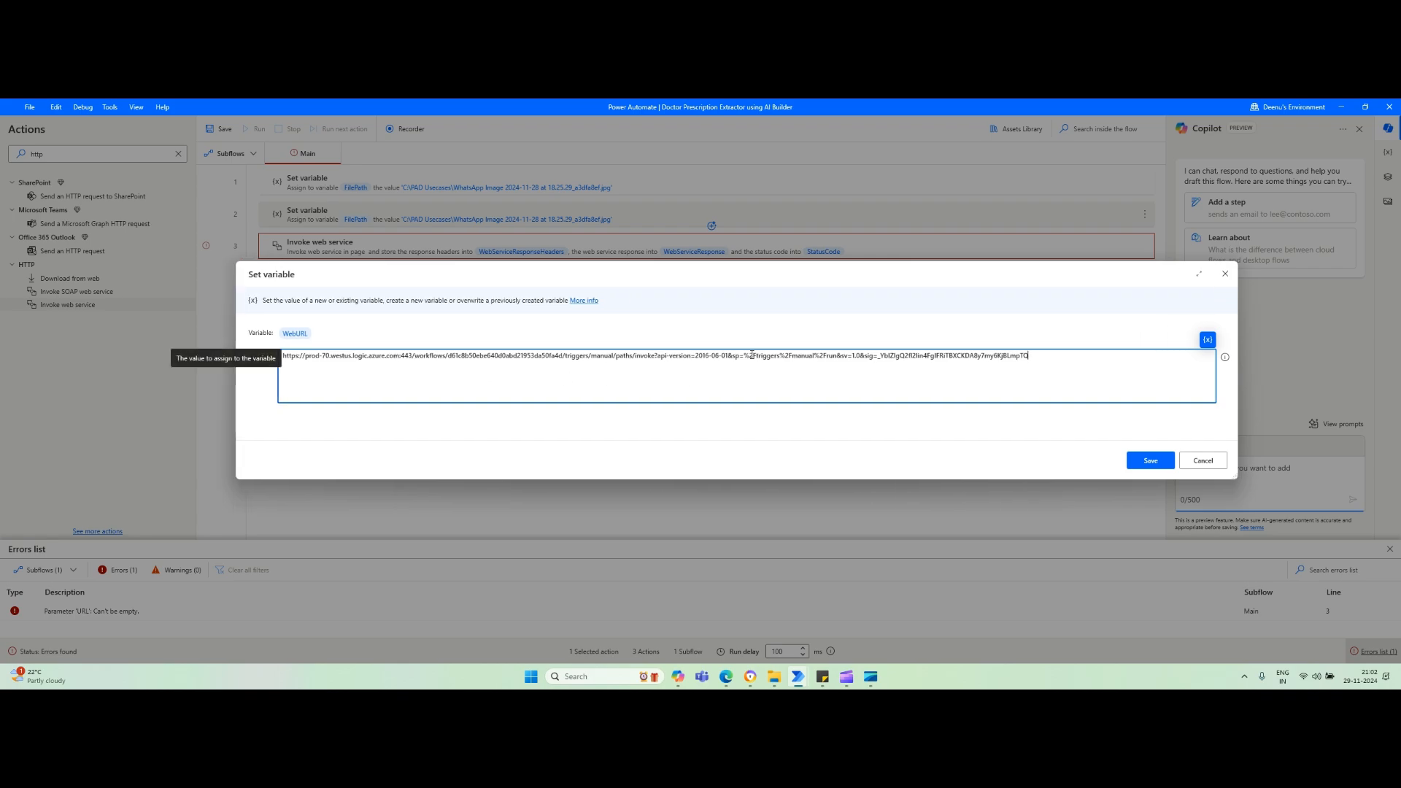
{"action": "type", "text": "%"}
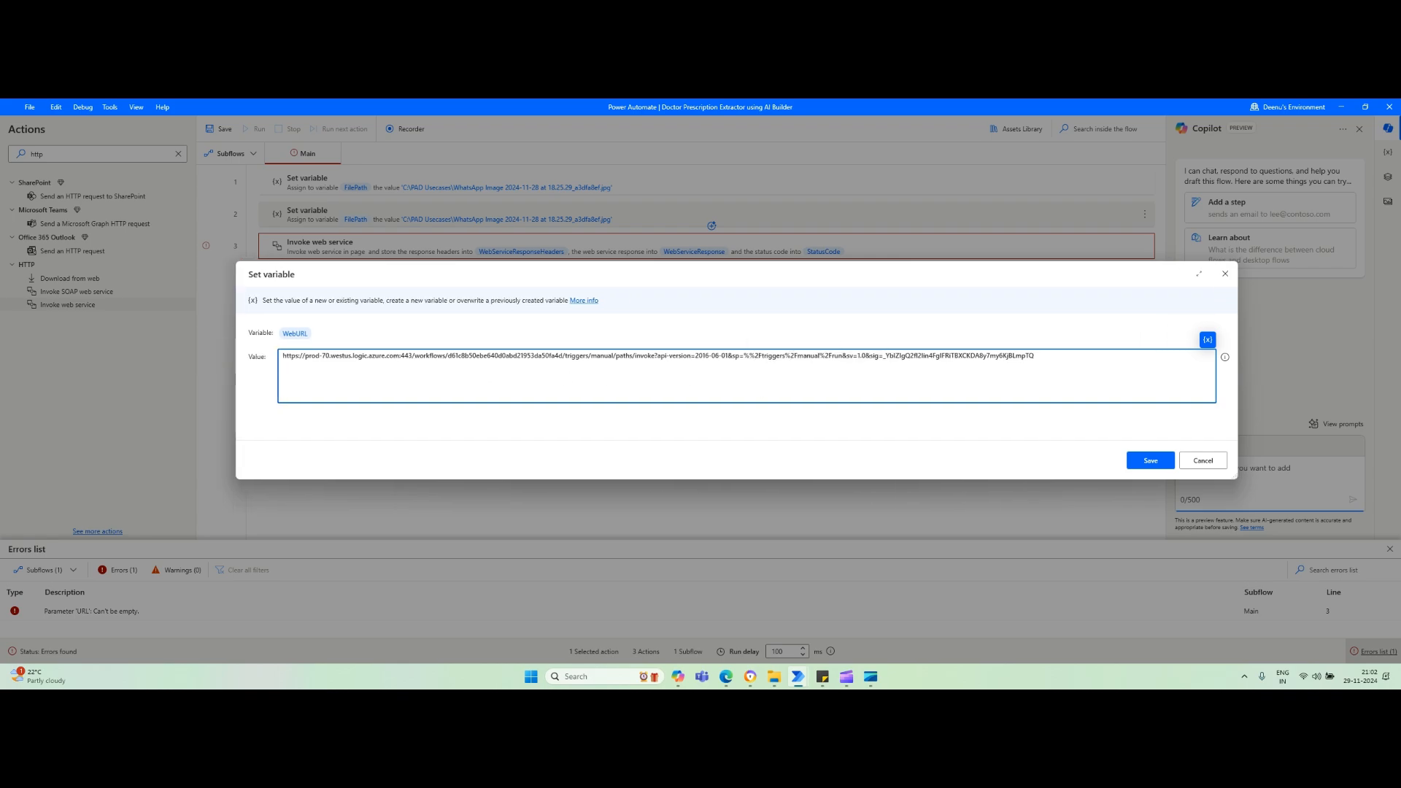
{"action": "left_click", "coordinate": [797, 367]}
{"action": "type", "text": "%"}
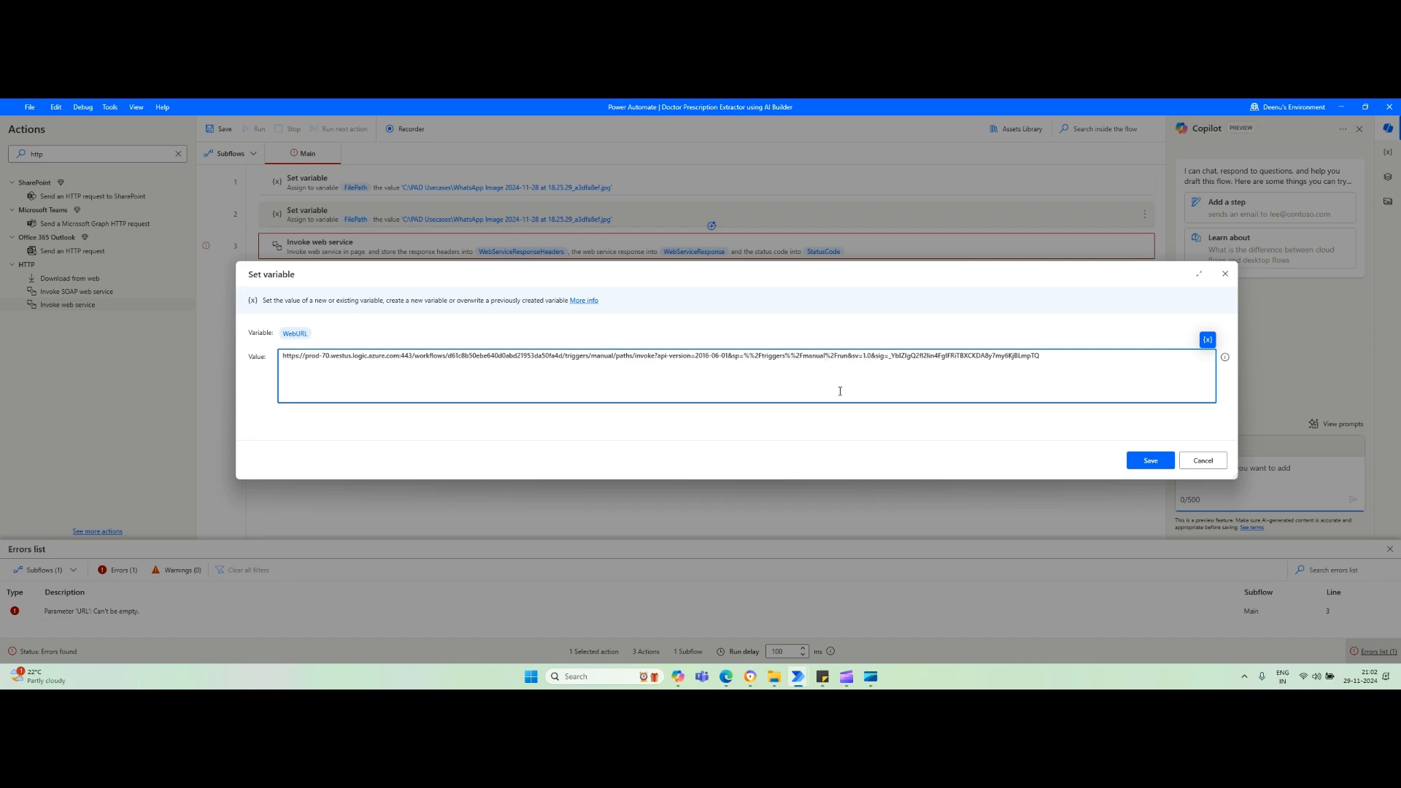
{"action": "type", "text": "%"}
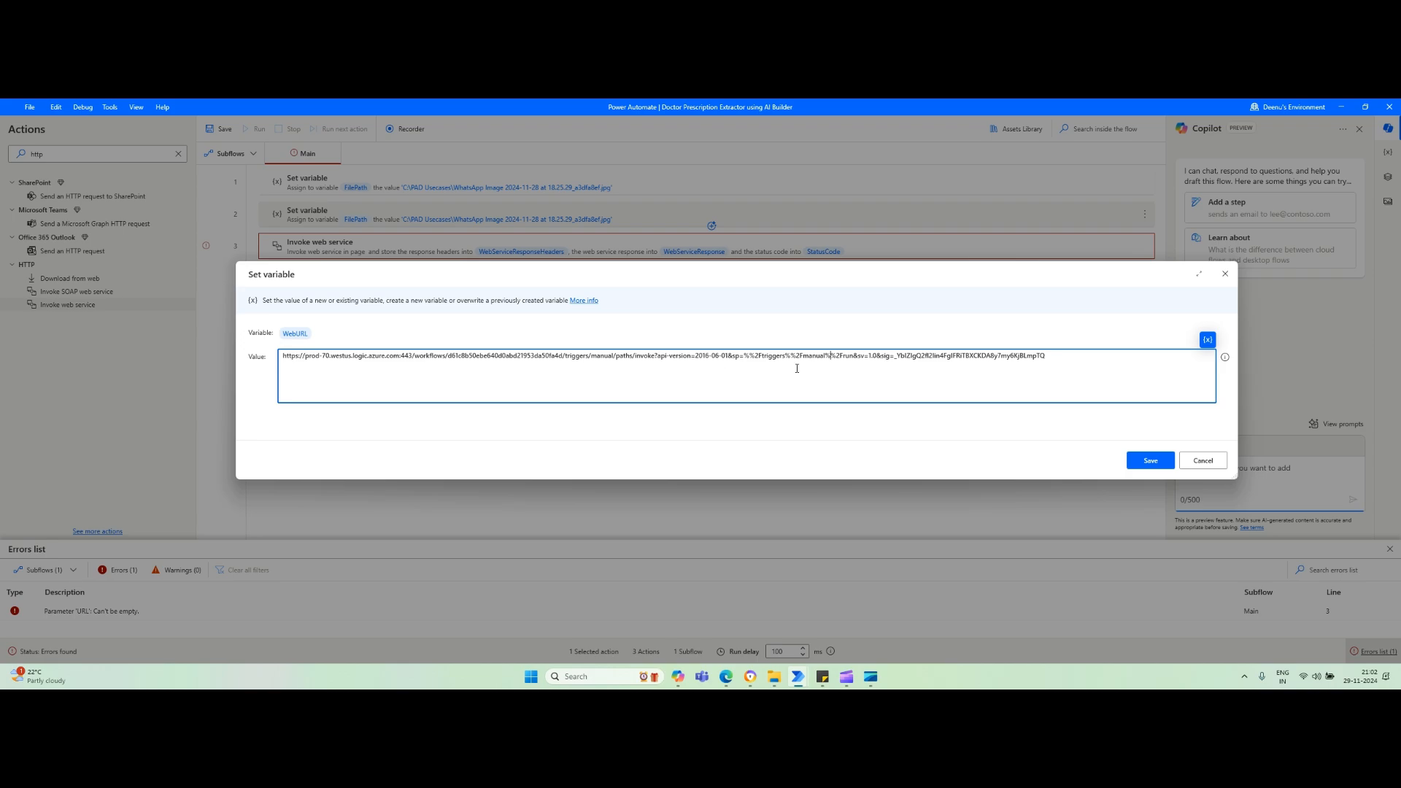
- Save the WebURL variable's value and set the Invoke web service action's URL to %WebURL% and its method to POST
{"action": "left_click", "coordinate": [1149, 461]}
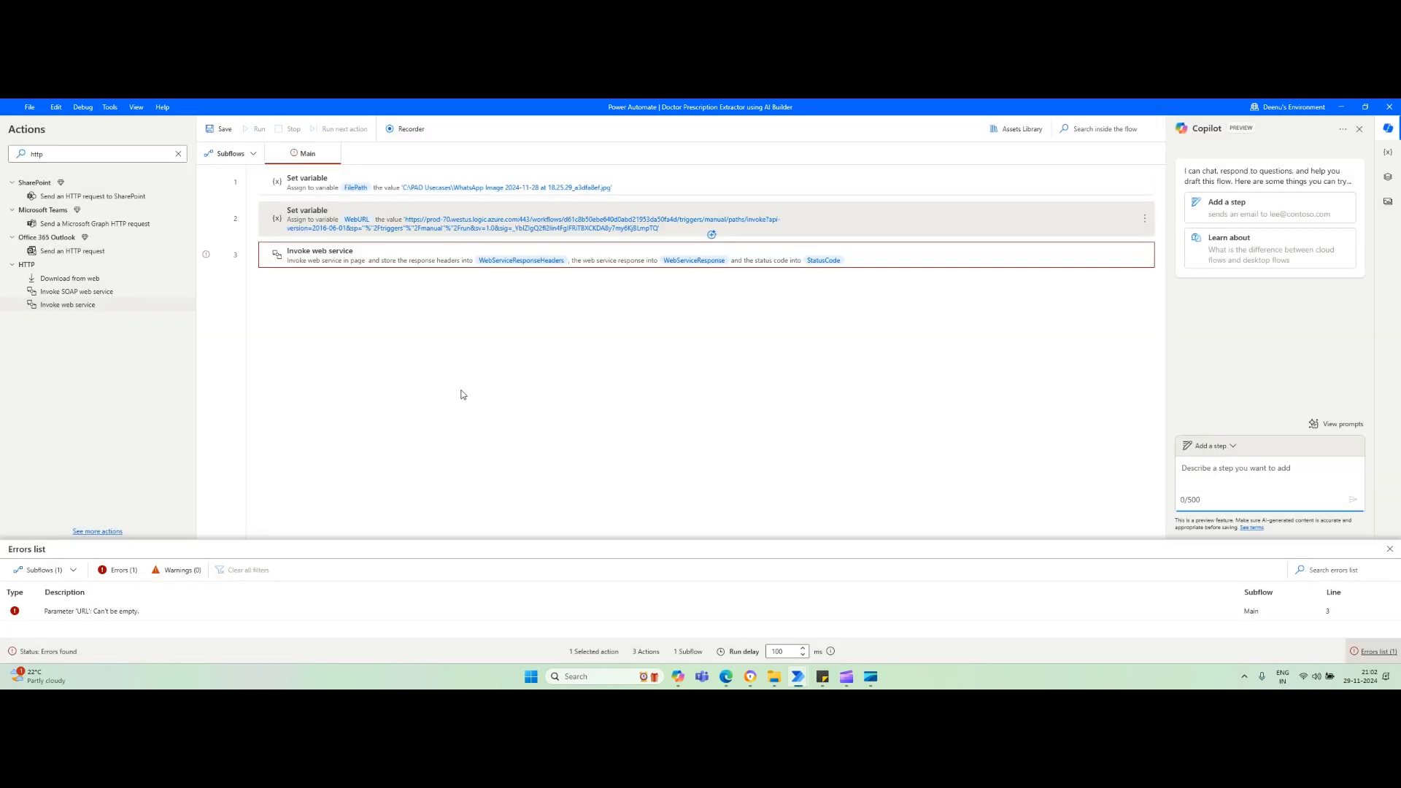
{"action": "double_click", "coordinate": [378, 261]}
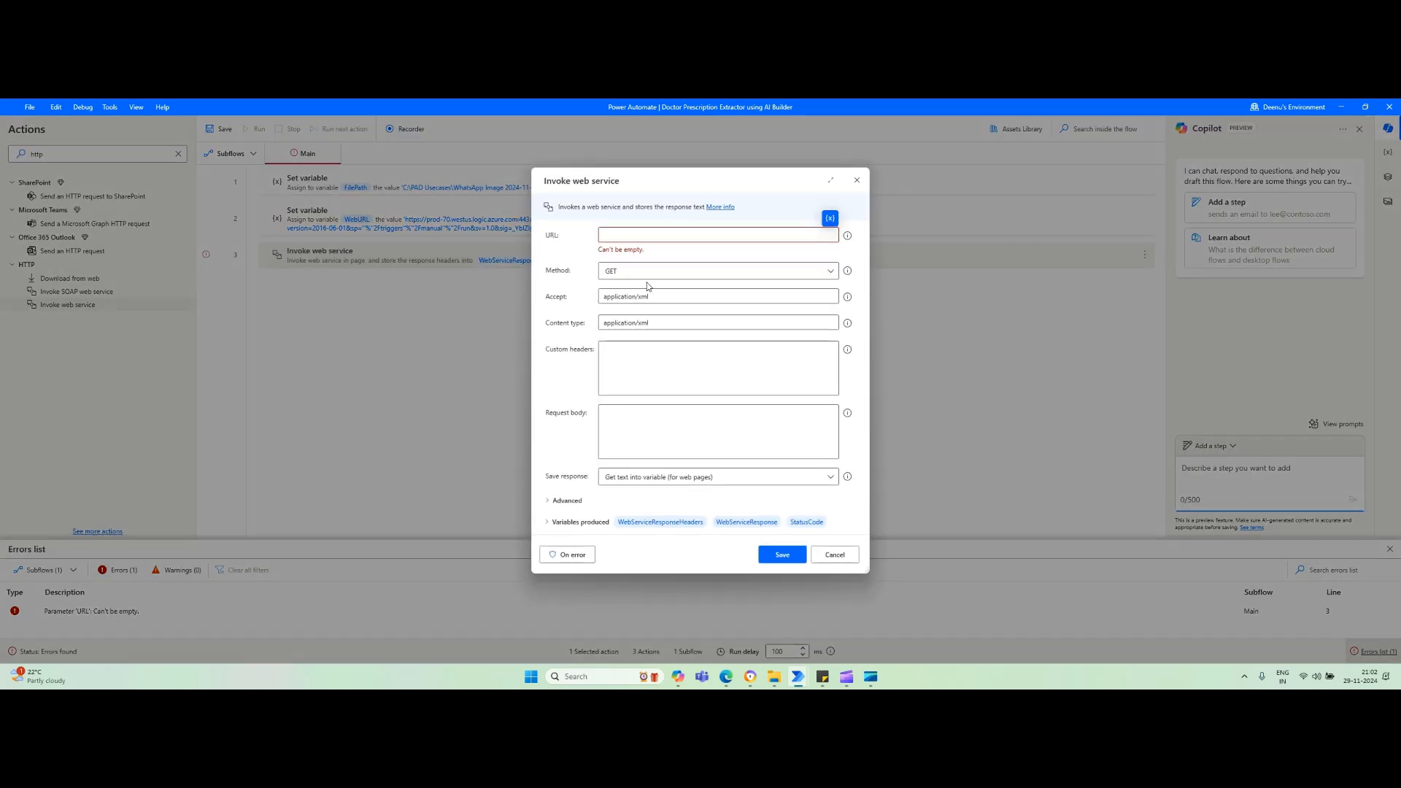
{"action": "left_click", "coordinate": [829, 219]}
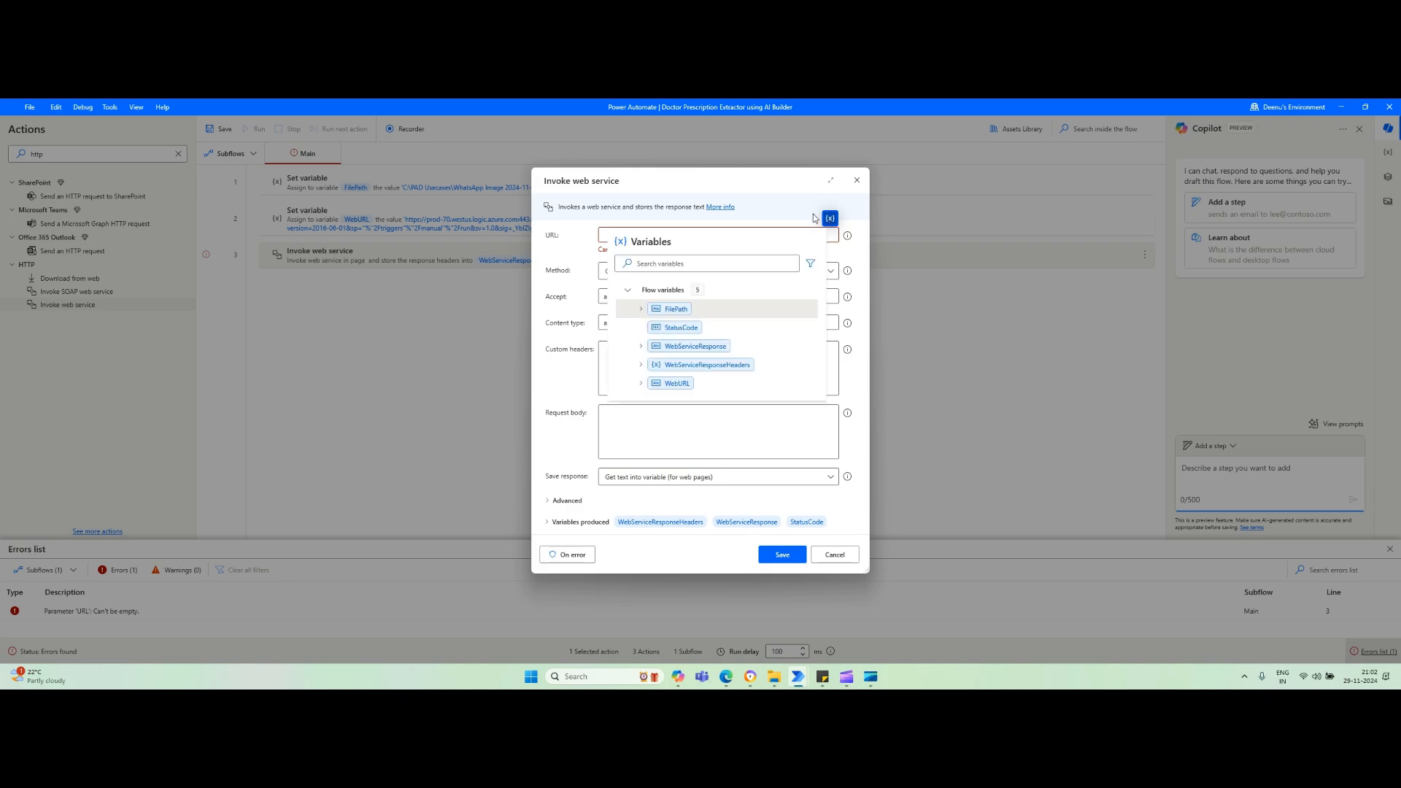
{"action": "left_click", "coordinate": [676, 383]}
{"action": "left_click", "coordinate": [635, 263]}
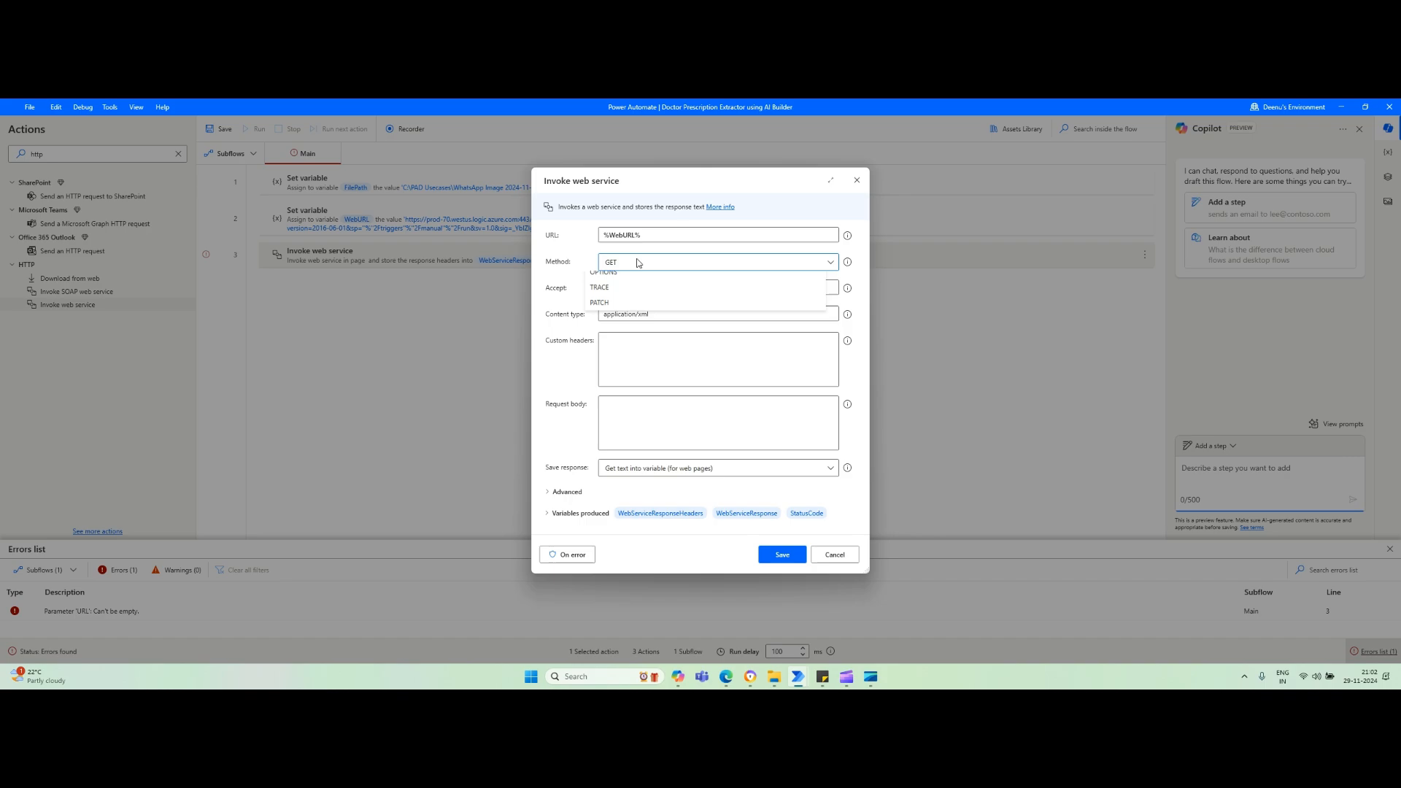
{"action": "left_click", "coordinate": [628, 295]}
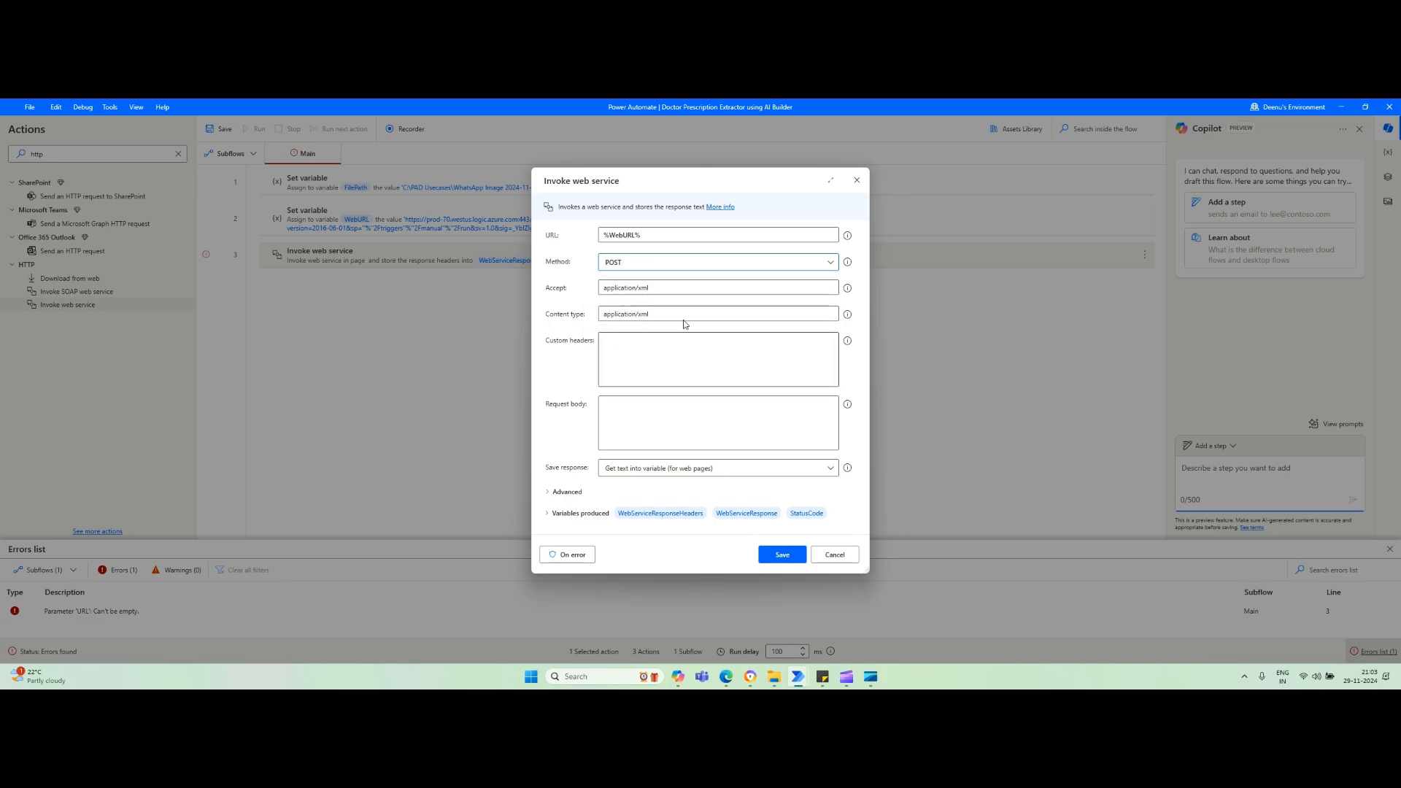
- Set the web service's Accept and Content type to application/json and save the action
{"action": "double_click", "coordinate": [642, 288]}
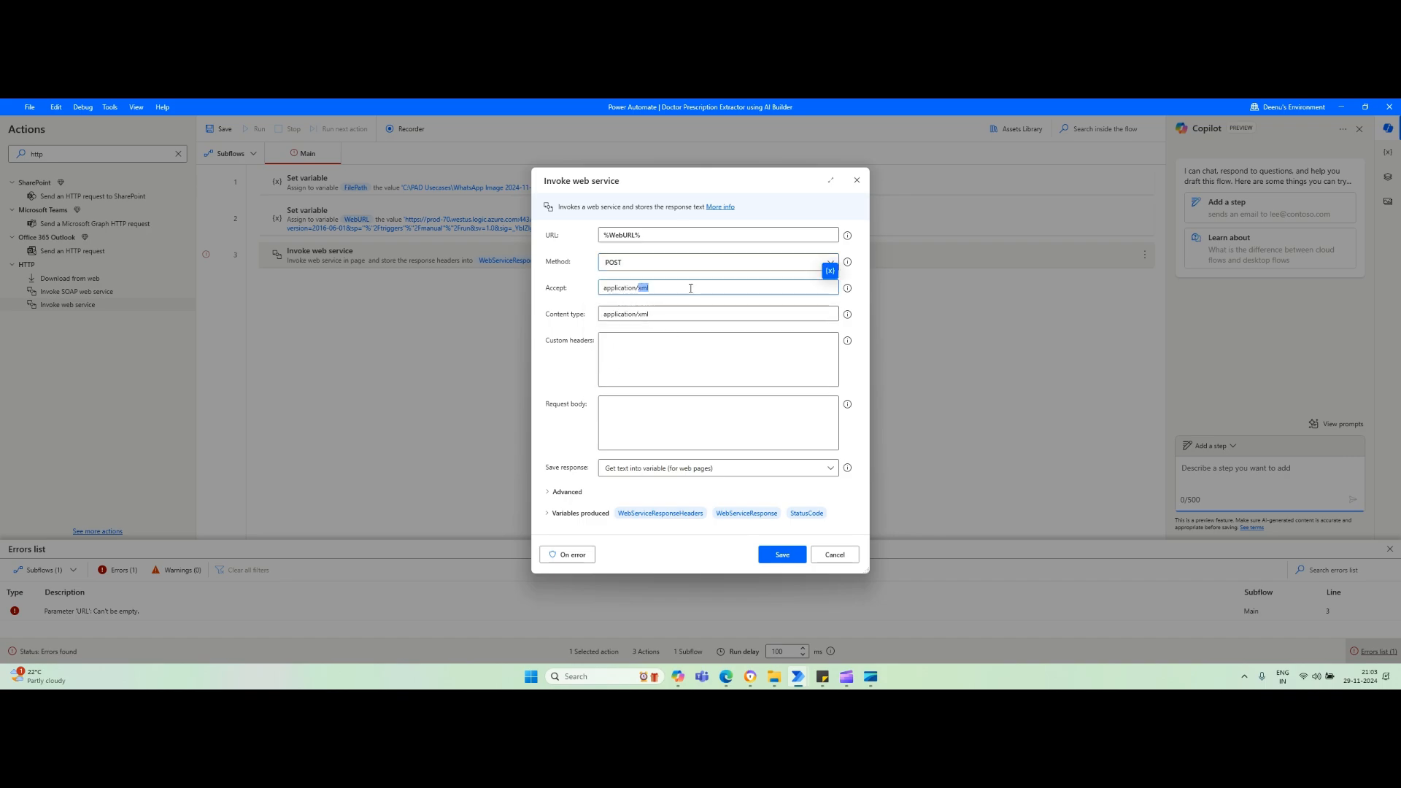
{"action": "type", "text": "json"}
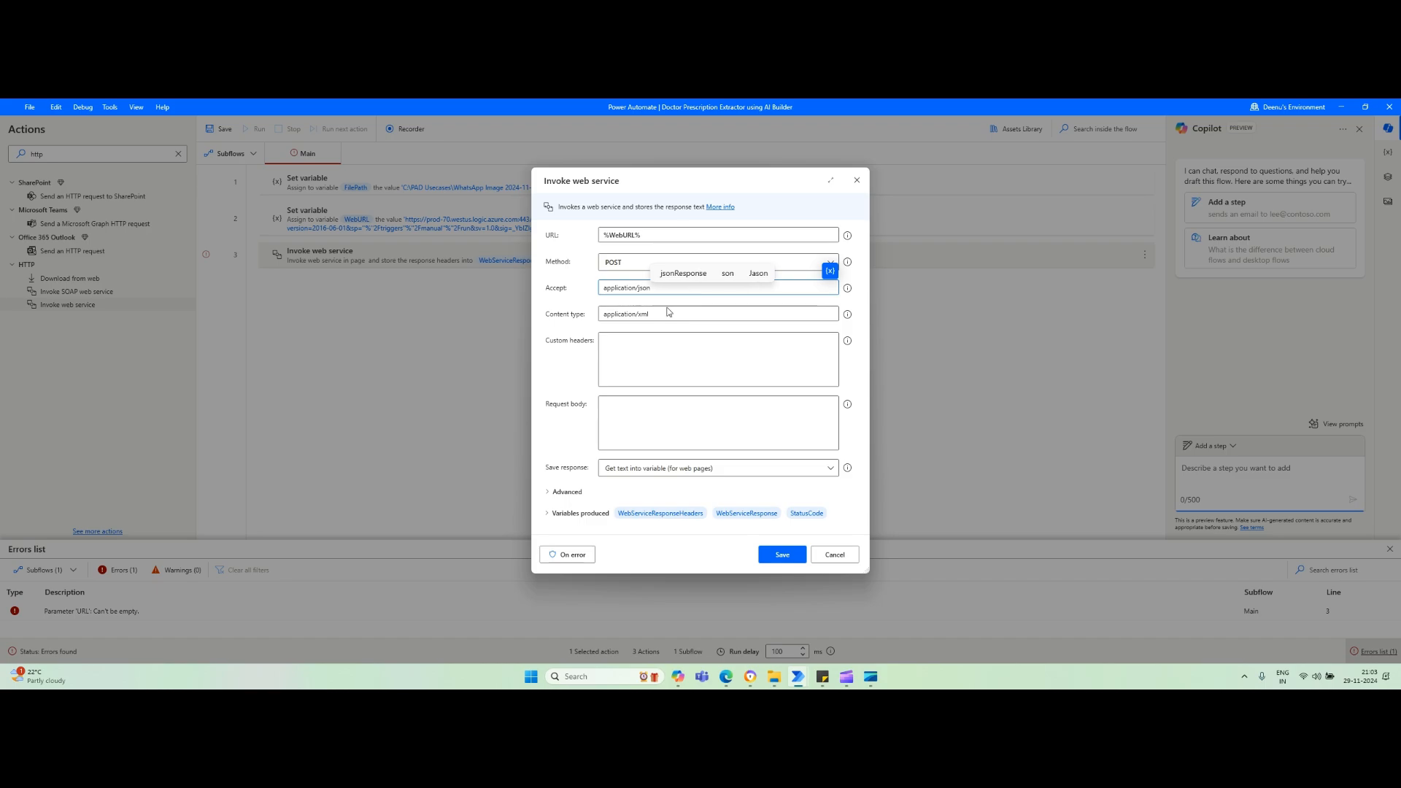
{"action": "double_click", "coordinate": [668, 312]}
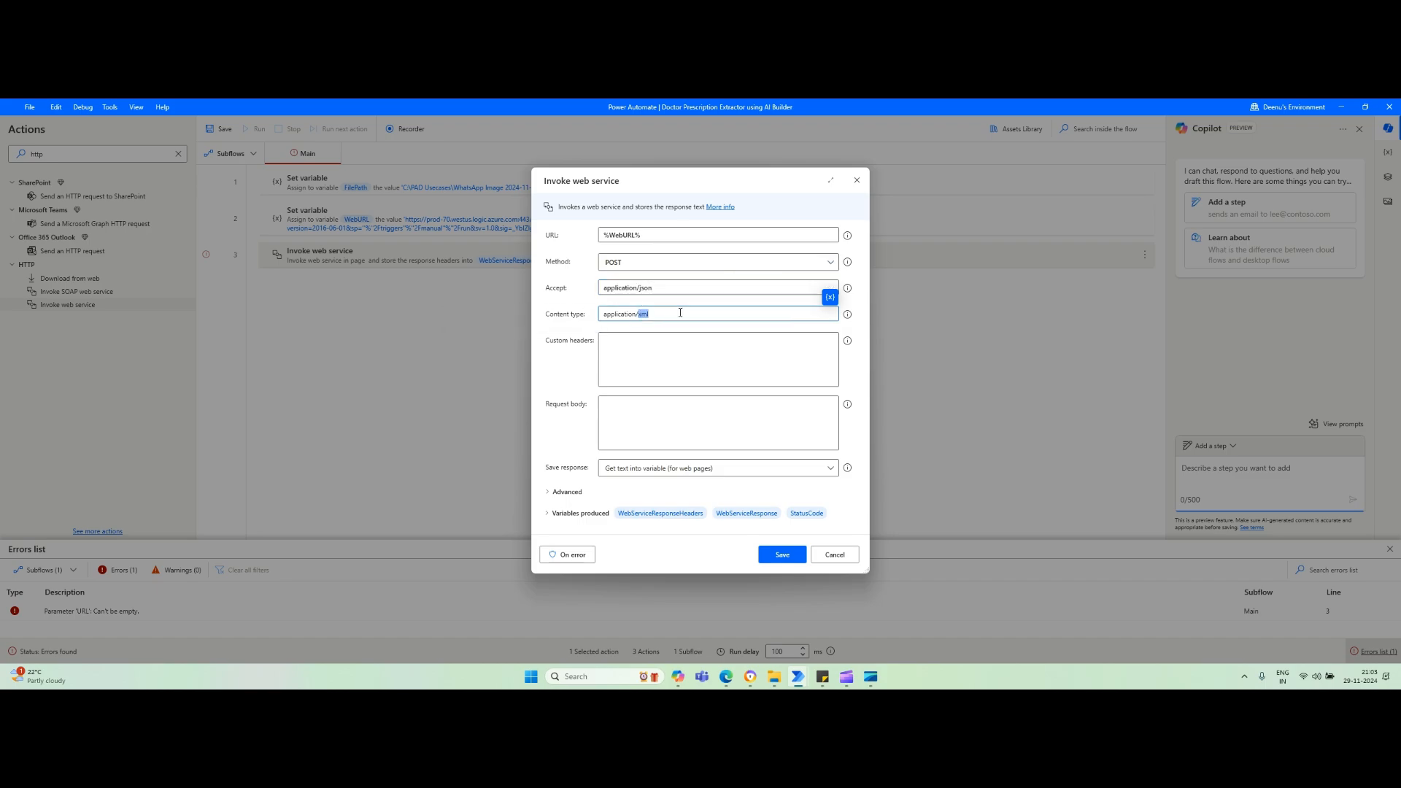
{"action": "type", "text": "json"}
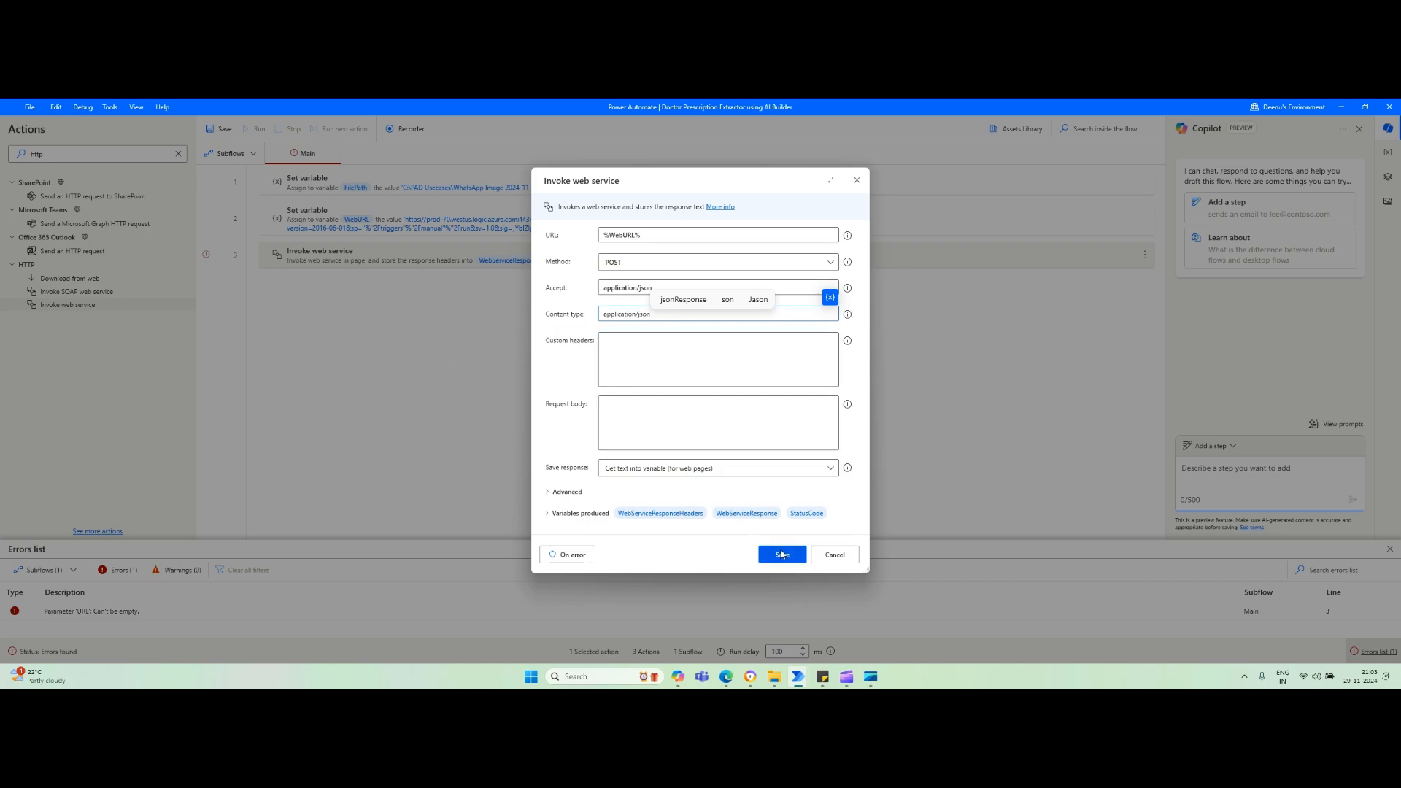
{"action": "left_click", "coordinate": [719, 349]}
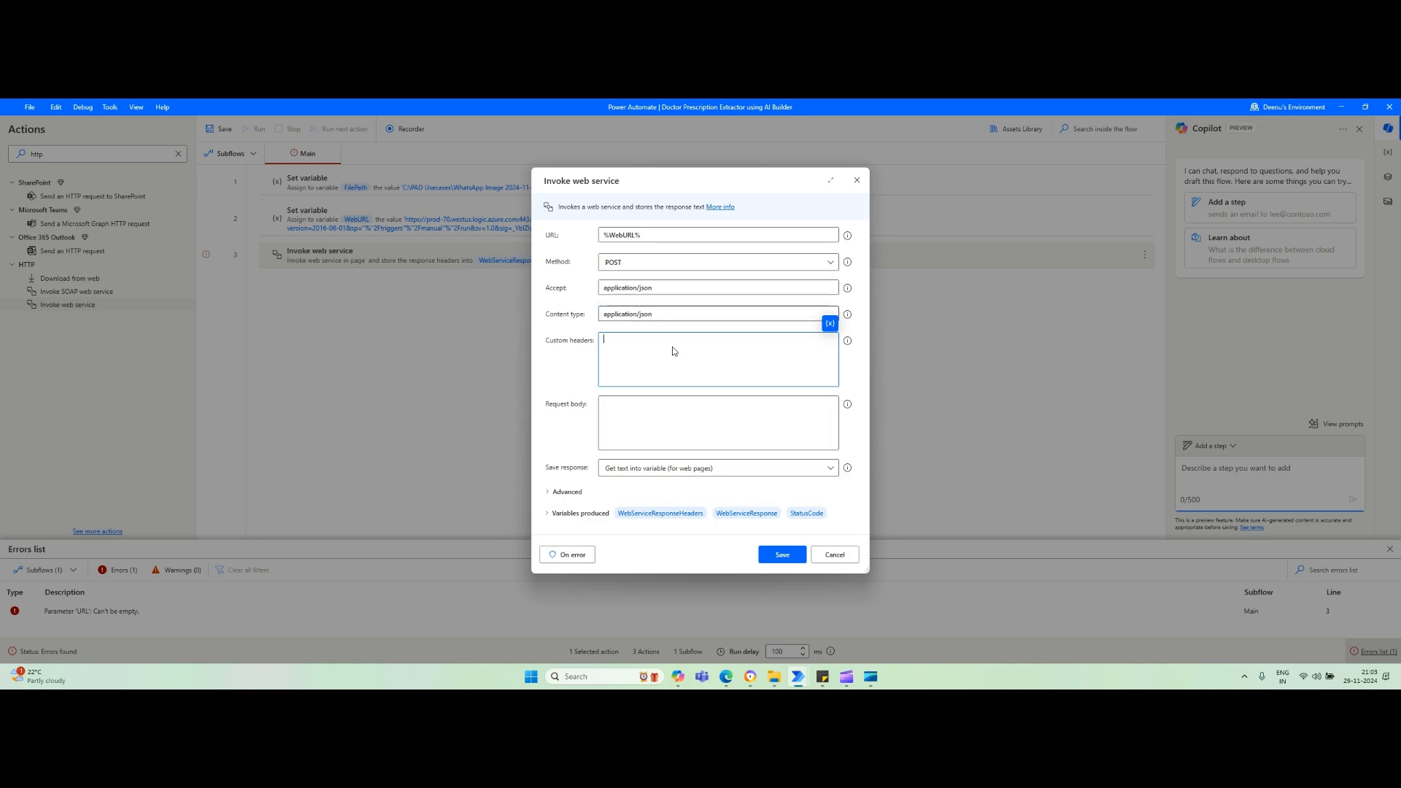
{"action": "left_click", "coordinate": [782, 556]}
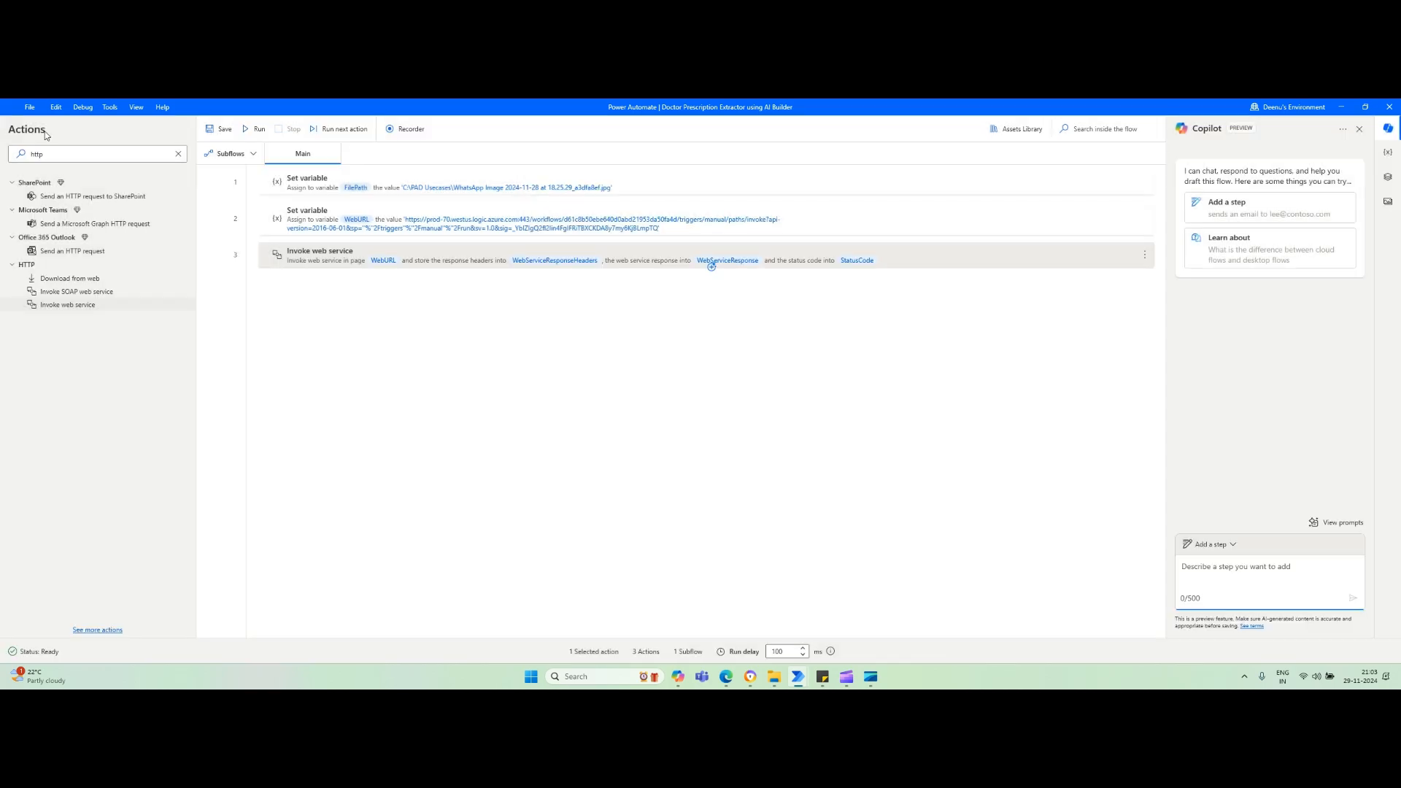
- Add a Convert file to binary data action below the FilePath Set variable action, using FilePath as its file path, and save it
{"action": "double_click", "coordinate": [73, 154]}
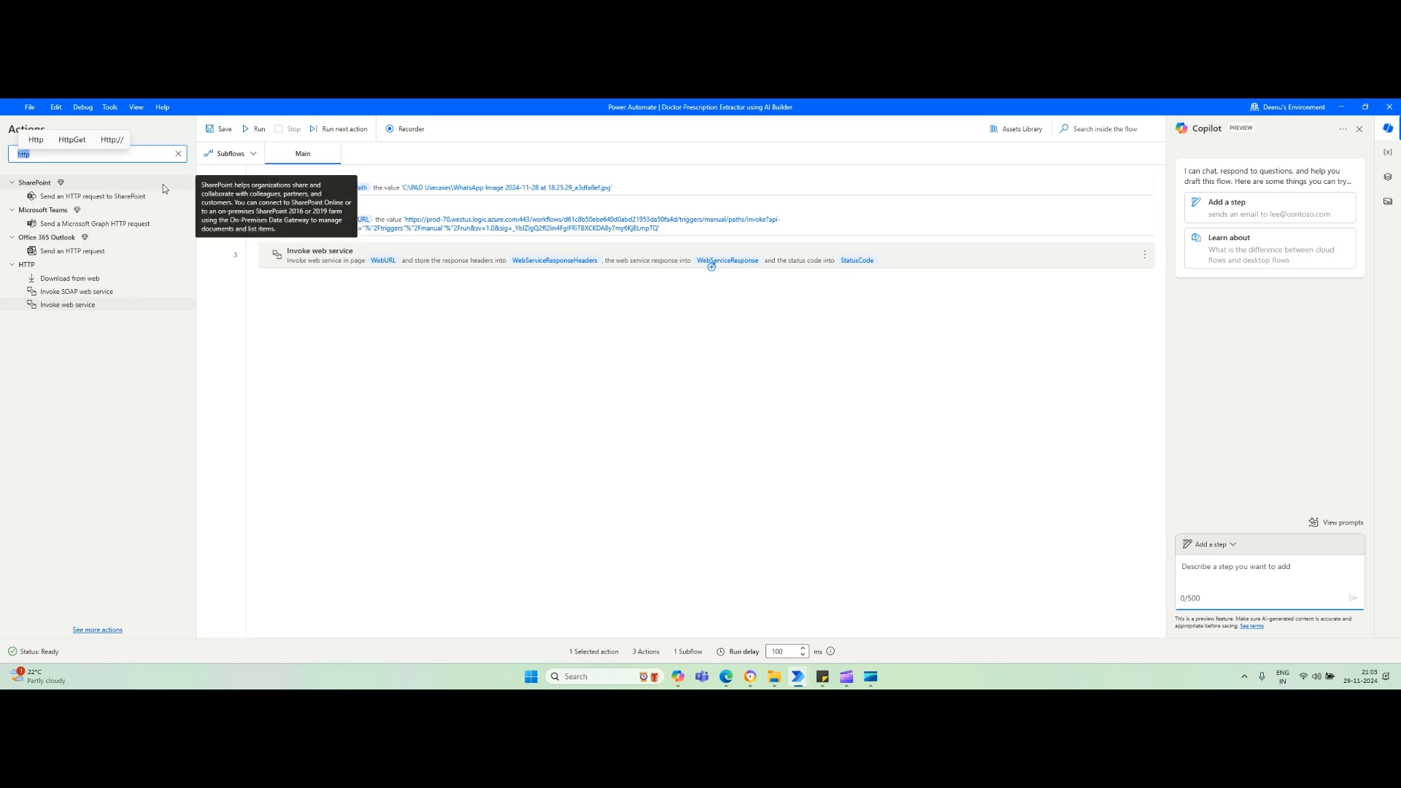
{"action": "type", "text": "file"}
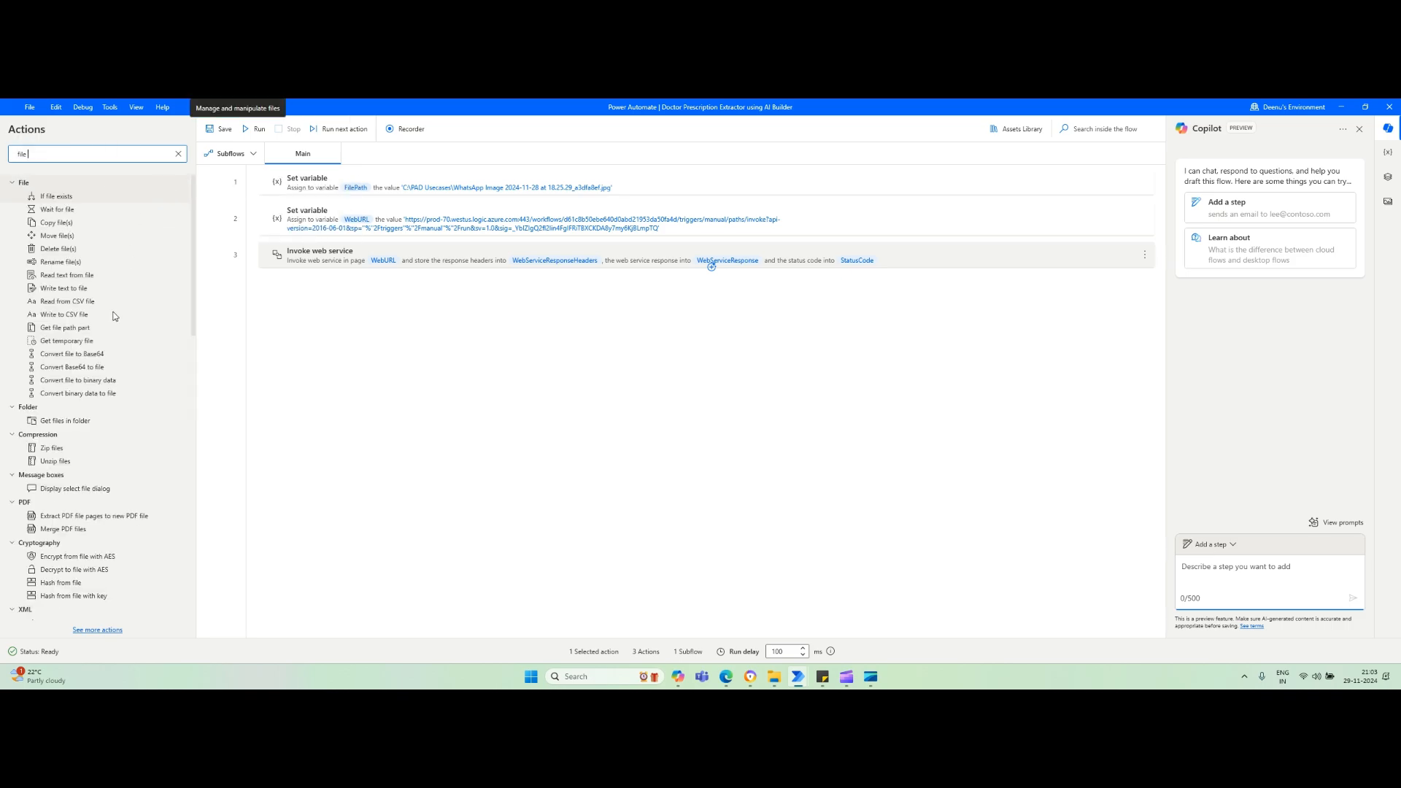
{"action": "scroll", "coordinate": [81, 501], "scroll_direction": "down", "scroll_amount": 6}
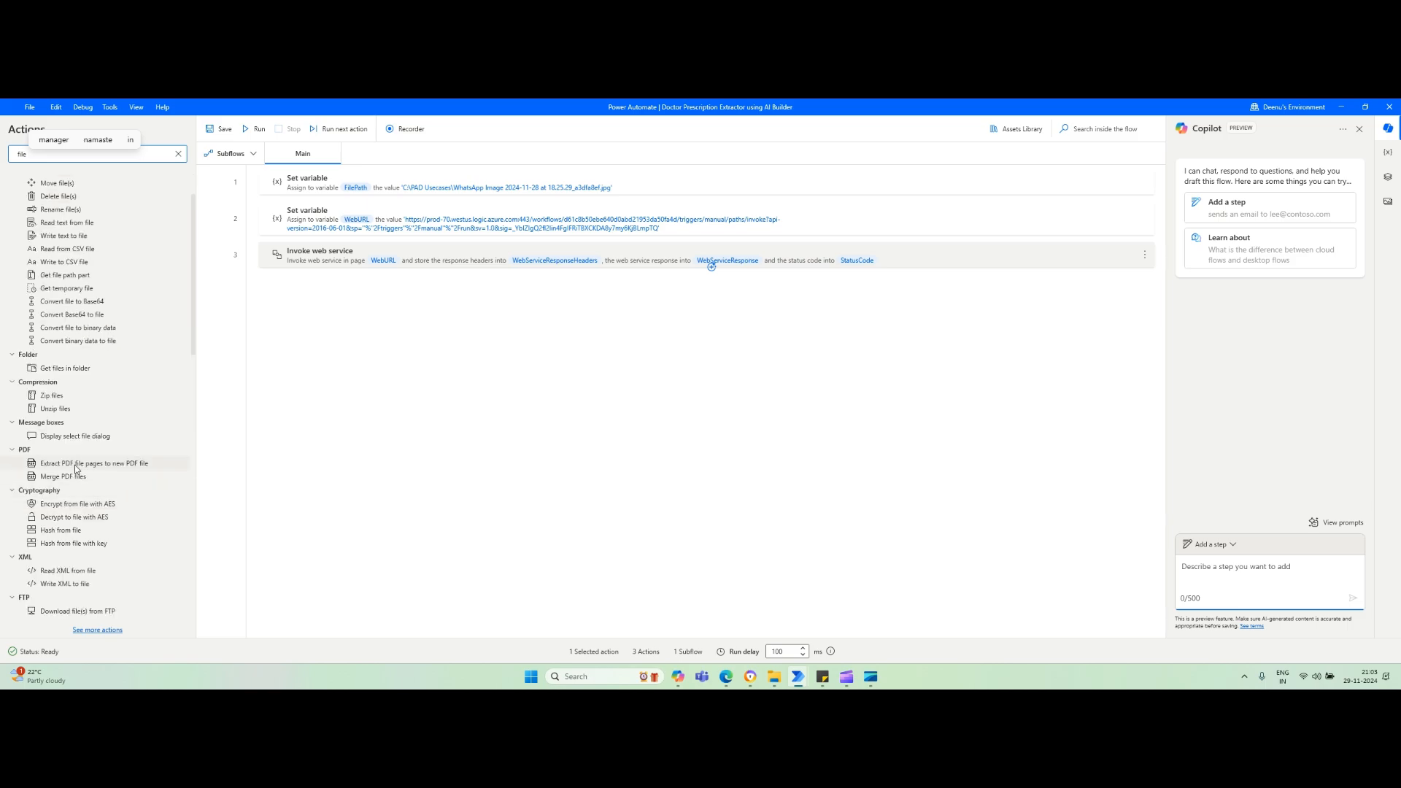
{"action": "scroll", "coordinate": [95, 511], "scroll_direction": "down", "scroll_amount": 9}
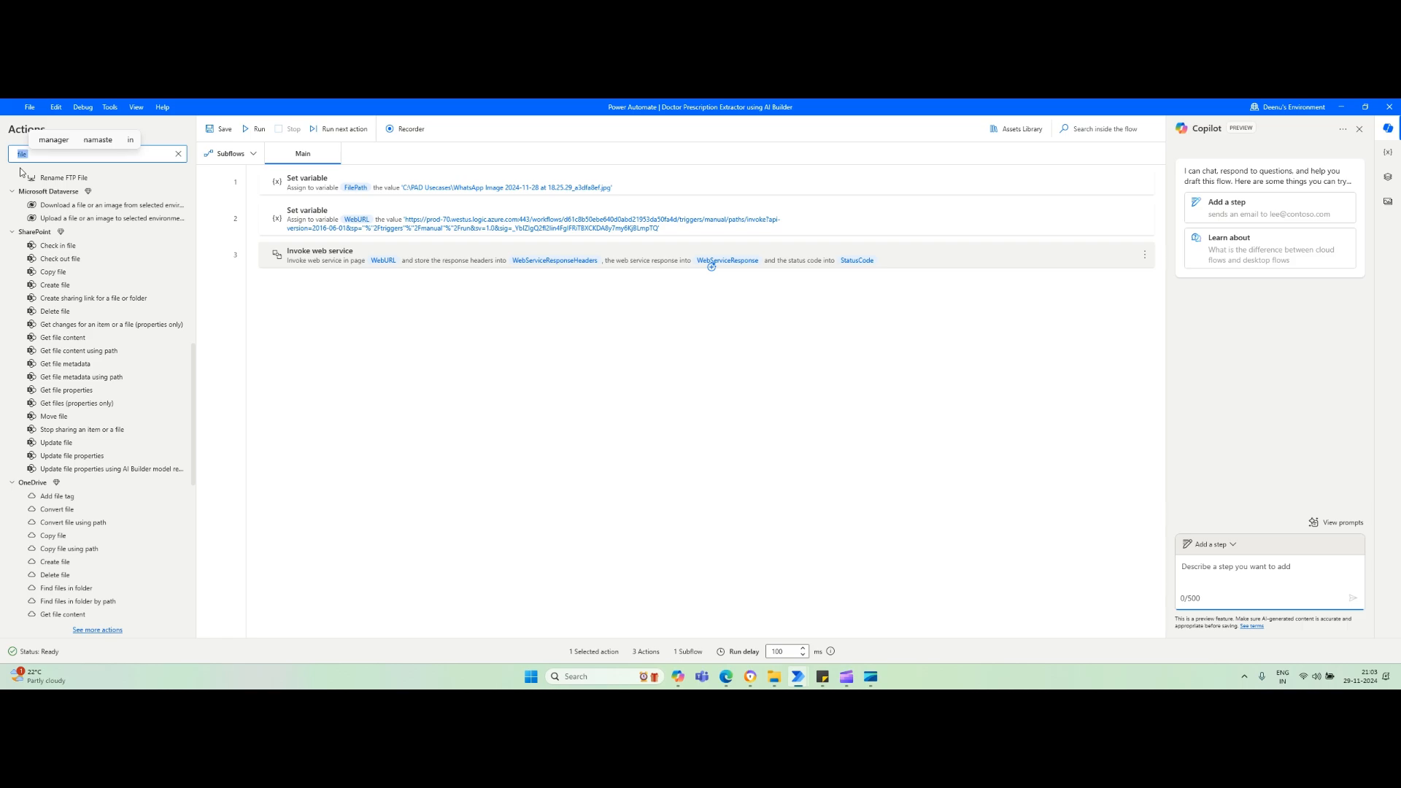
{"action": "type", "text": "inary"}
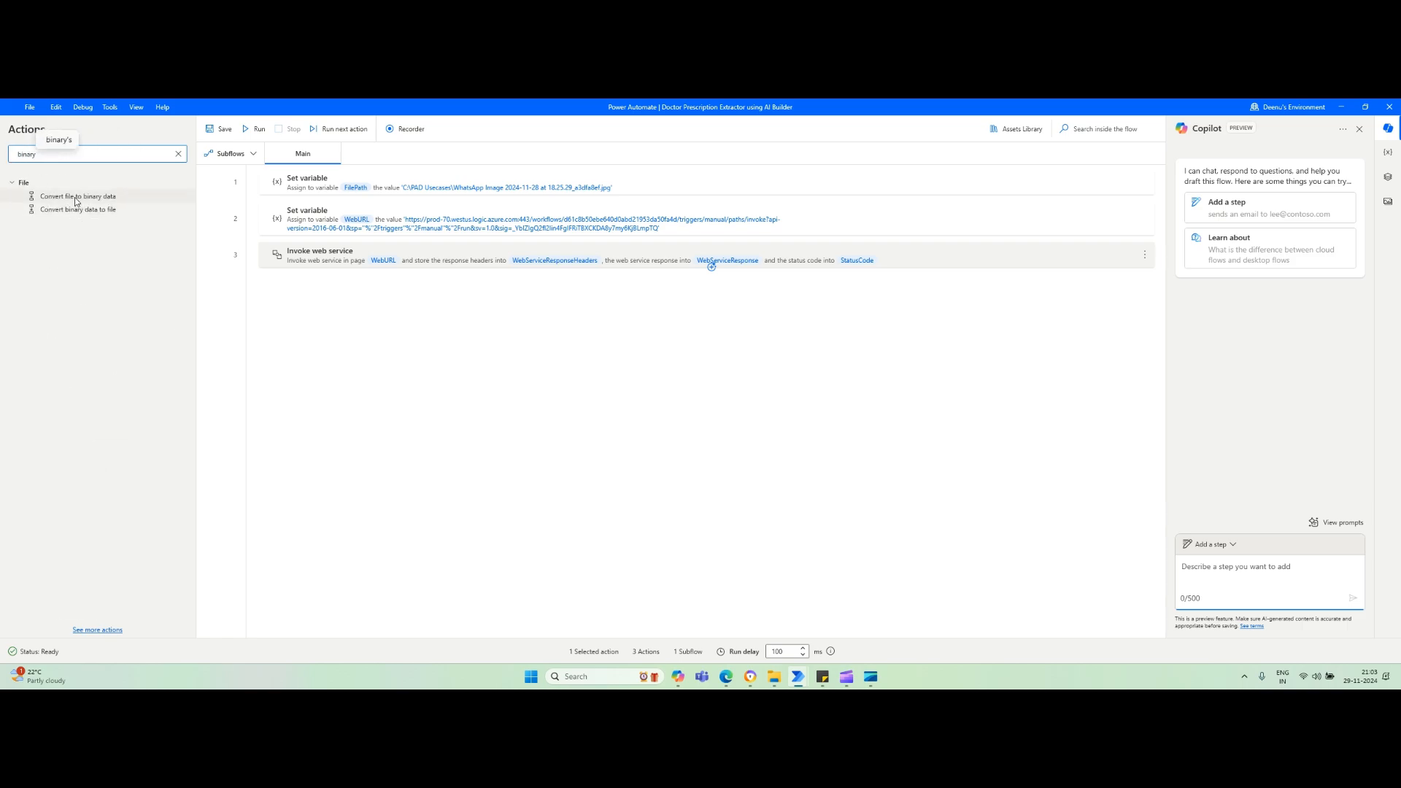
{"action": "left_click_drag", "start_coordinate": [73, 196], "coordinate": [329, 213]}
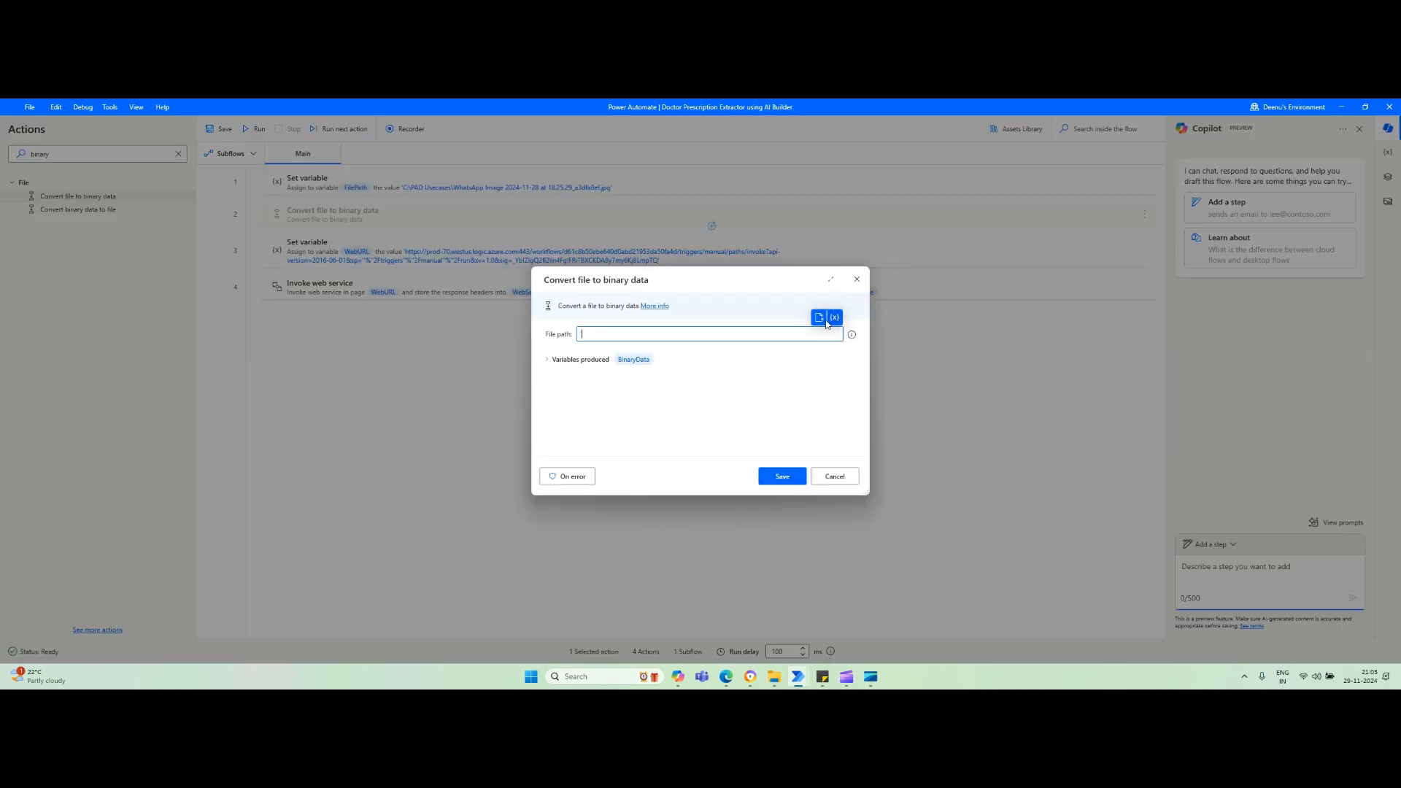
{"action": "left_click", "coordinate": [839, 318]}
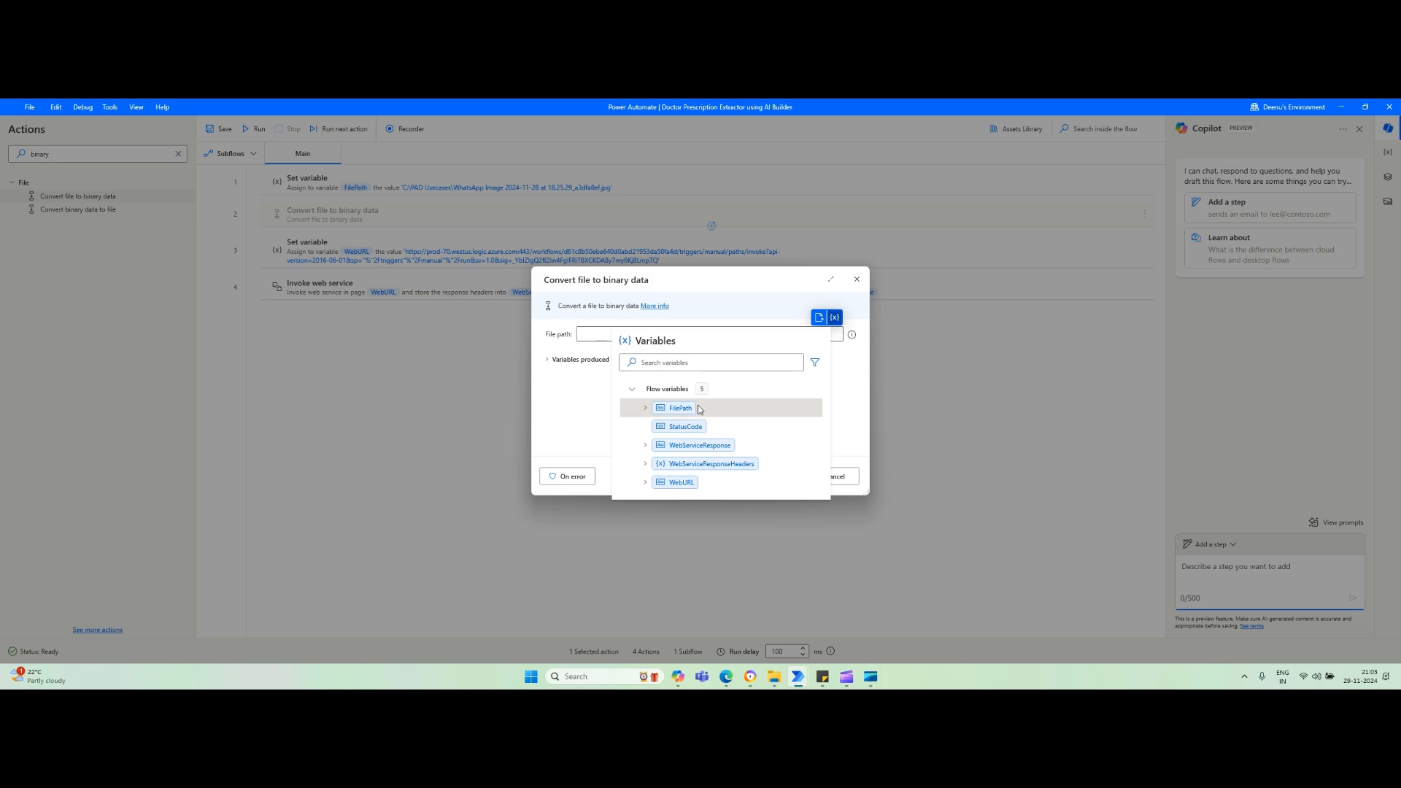
{"action": "left_click", "coordinate": [684, 410]}
{"action": "left_click", "coordinate": [782, 476]}
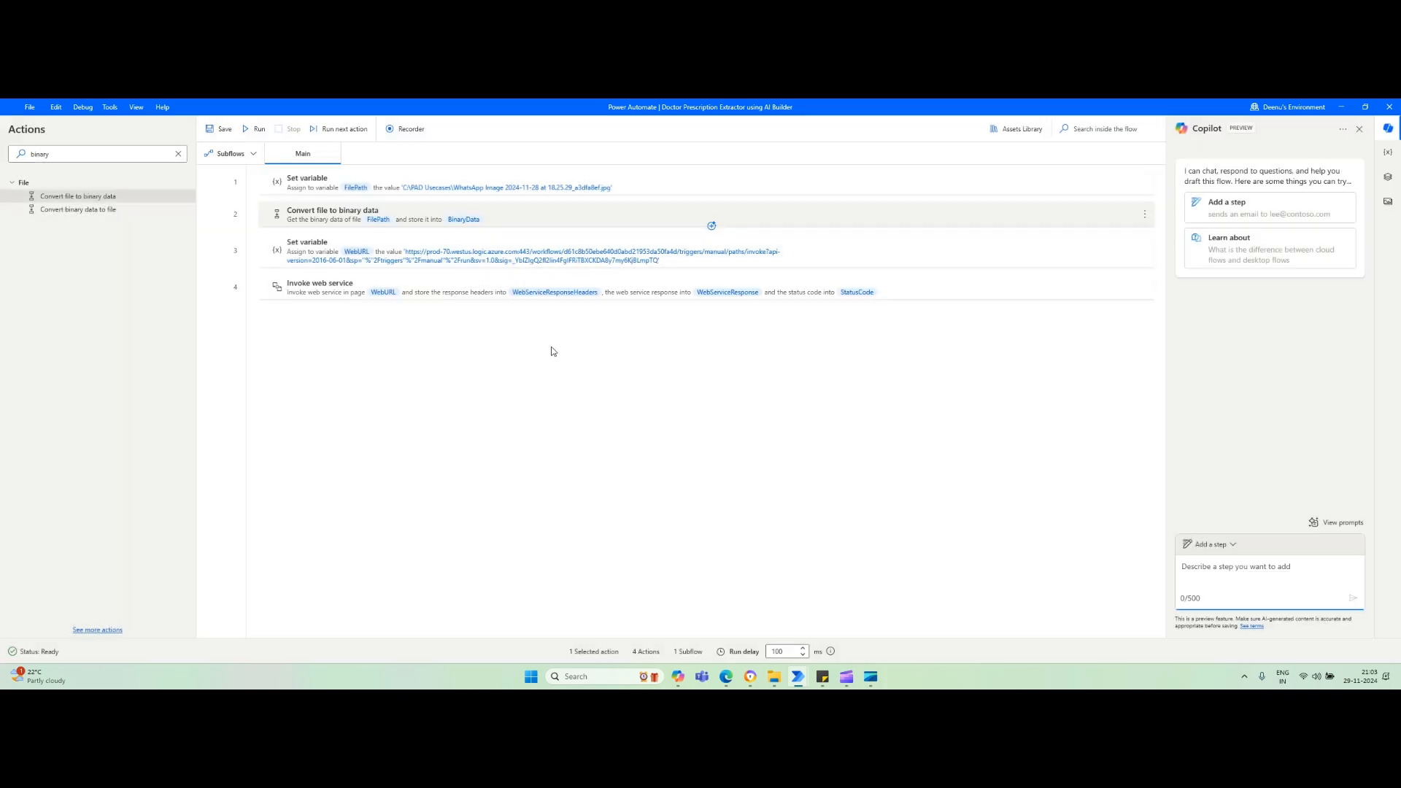
- Add a OneDrive for Business Create file action below the binary conversion and choose the /Attachments folder
{"action": "double_click", "coordinate": [78, 162]}
{"action": "type", "text": "c"}
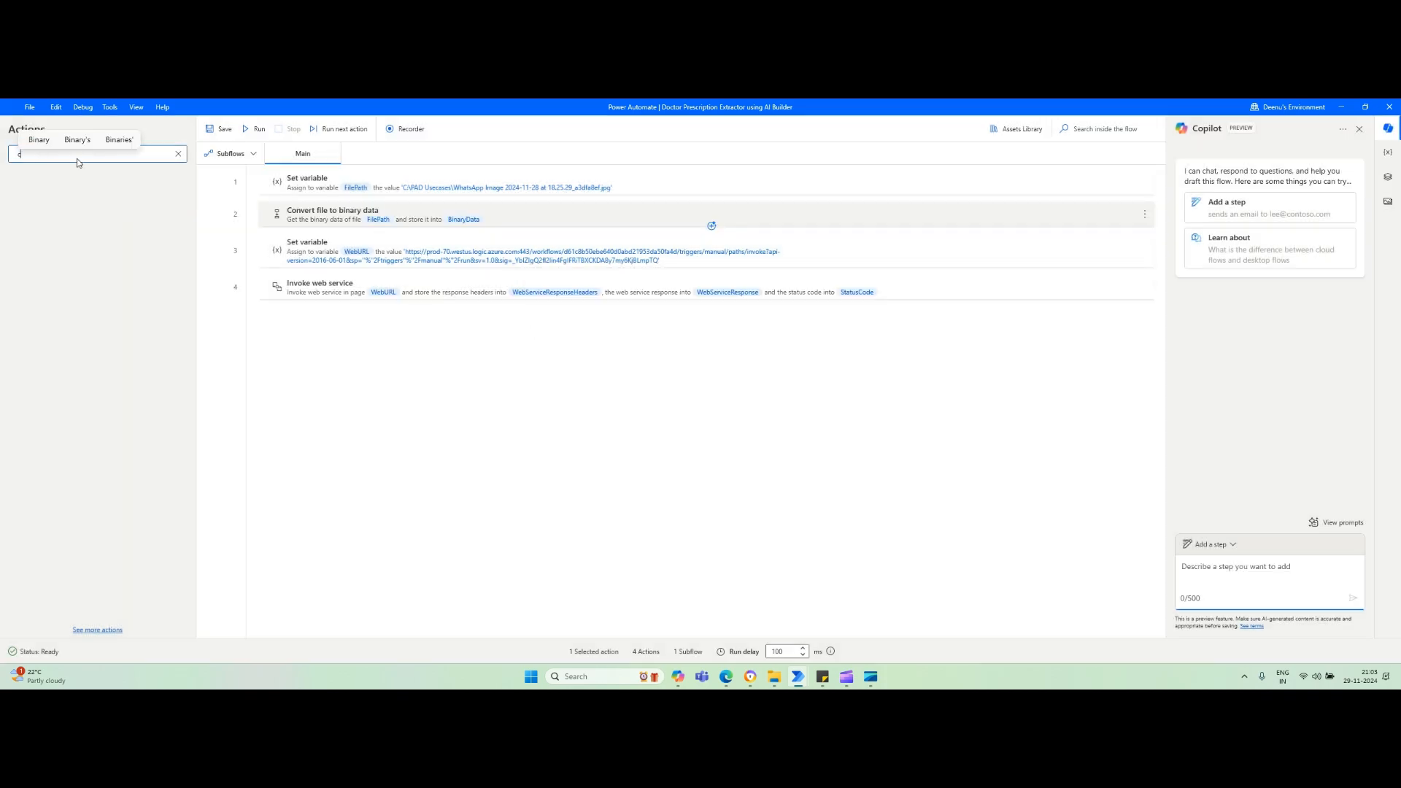
{"action": "type", "text": "reate"}
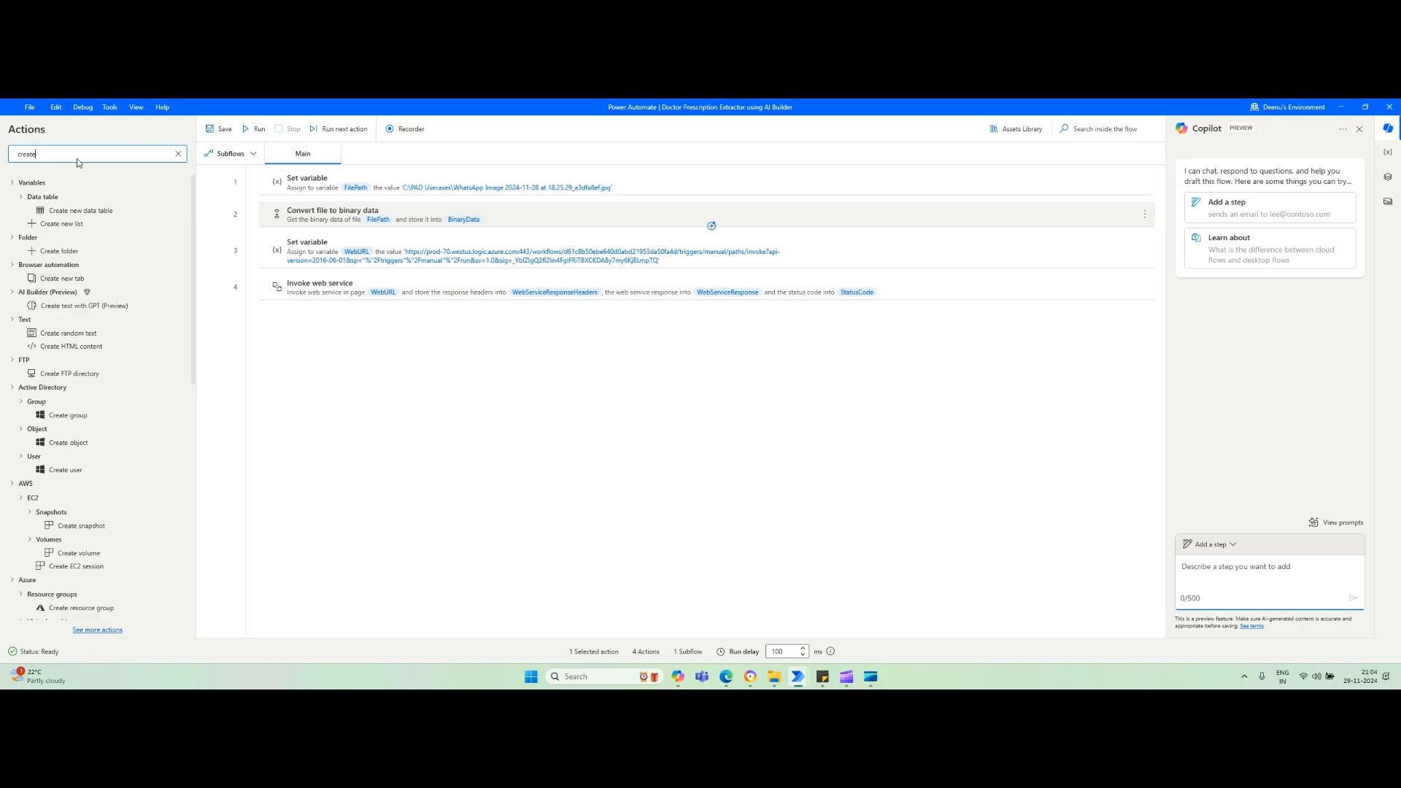
{"action": "type", "text": " file"}
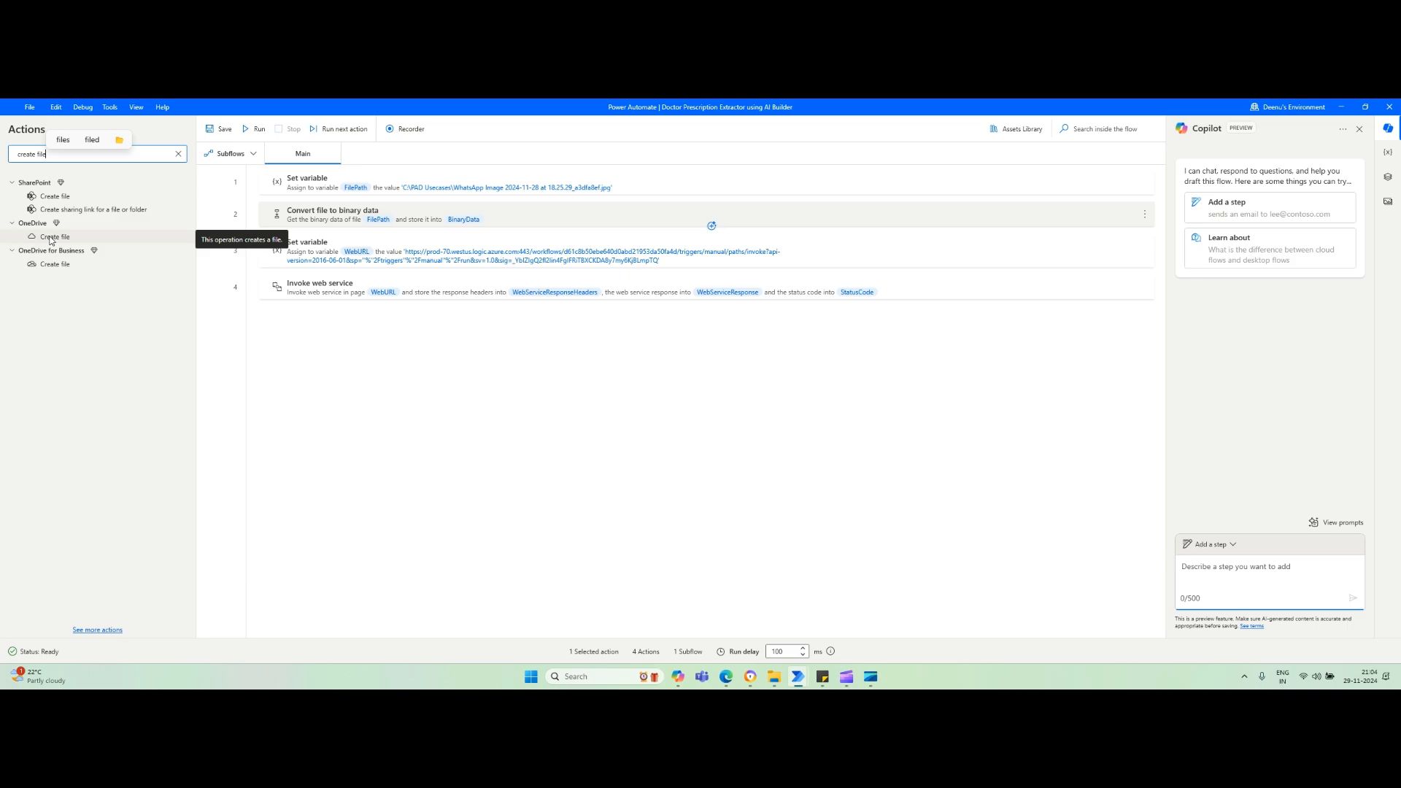
{"action": "left_click_drag", "start_coordinate": [54, 263], "coordinate": [297, 234]}
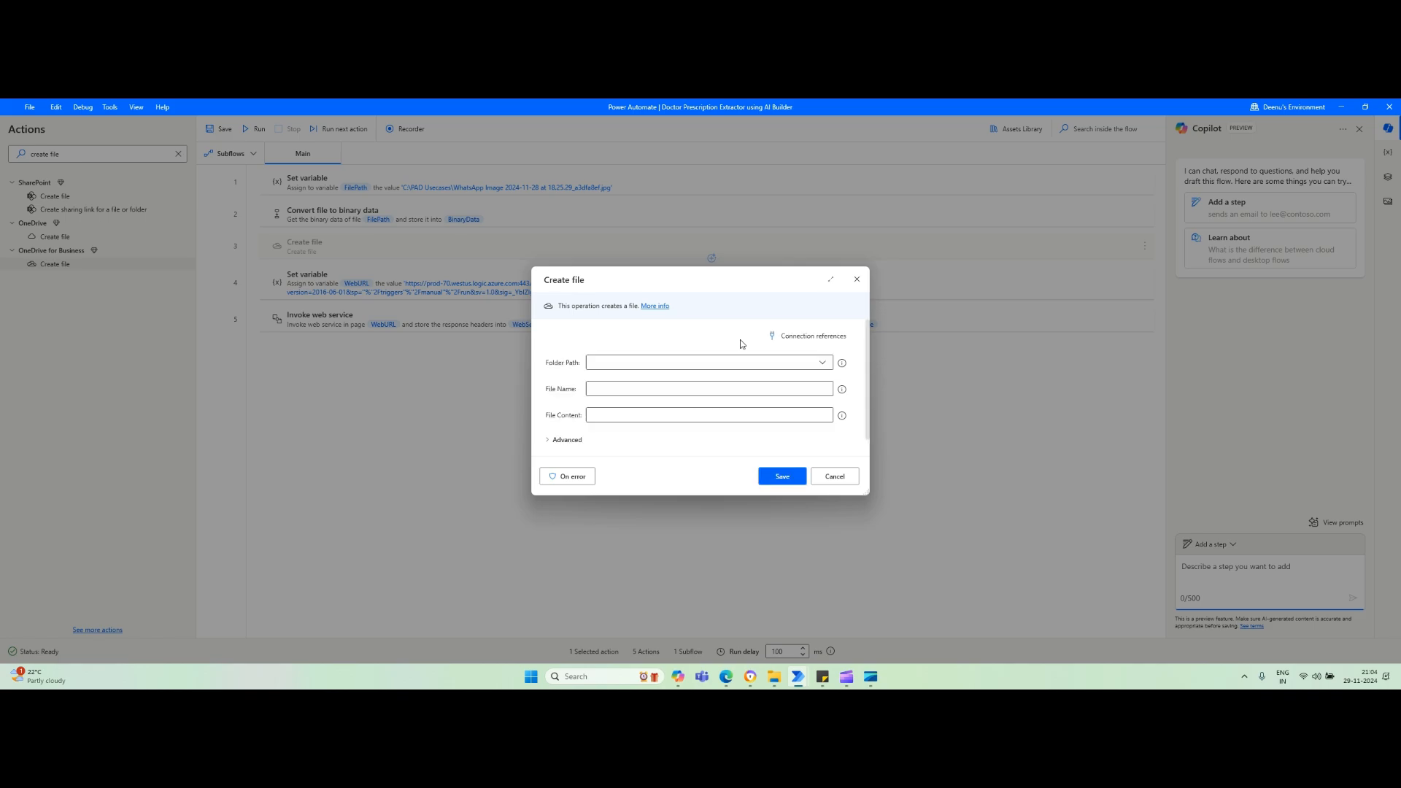
{"action": "left_click", "coordinate": [822, 363]}
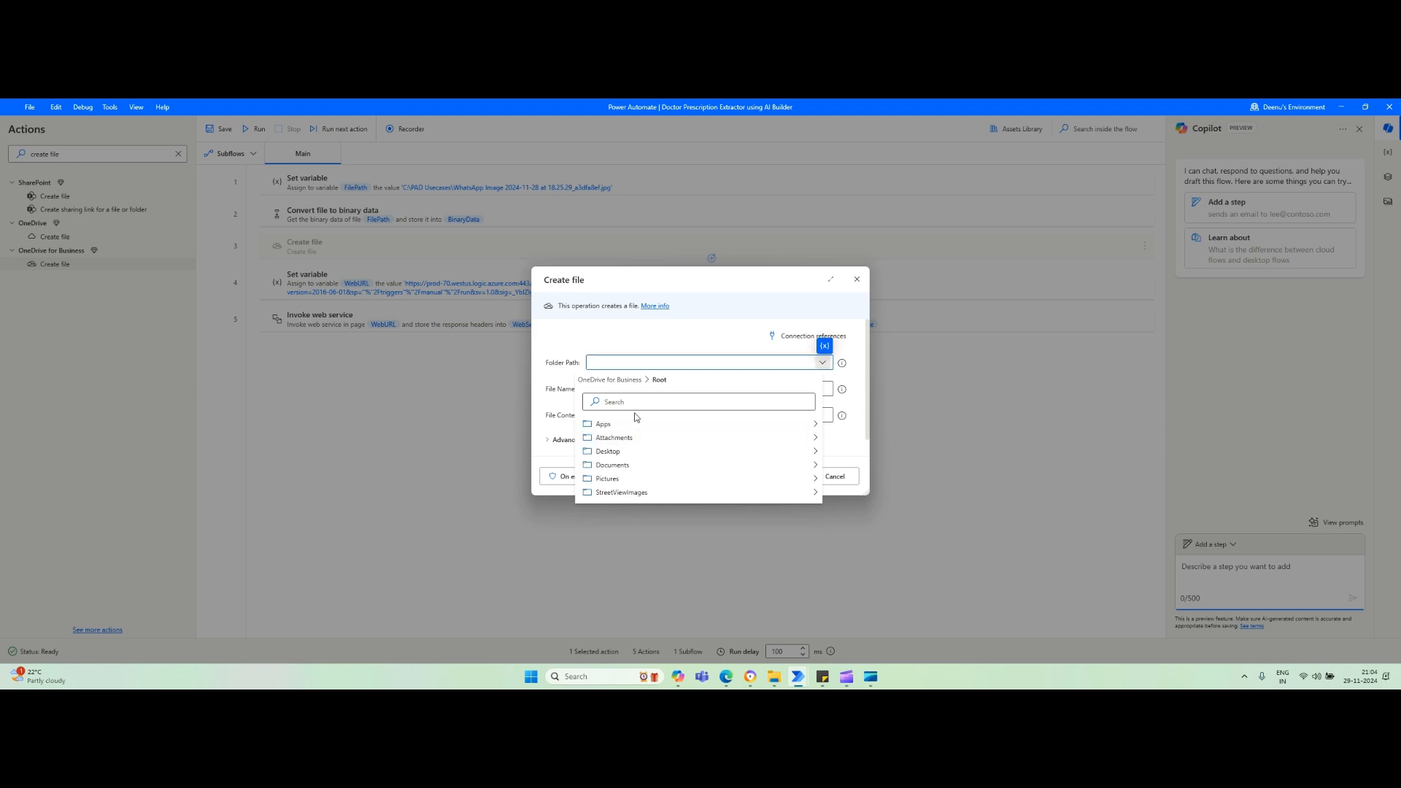
{"action": "left_click", "coordinate": [636, 440]}
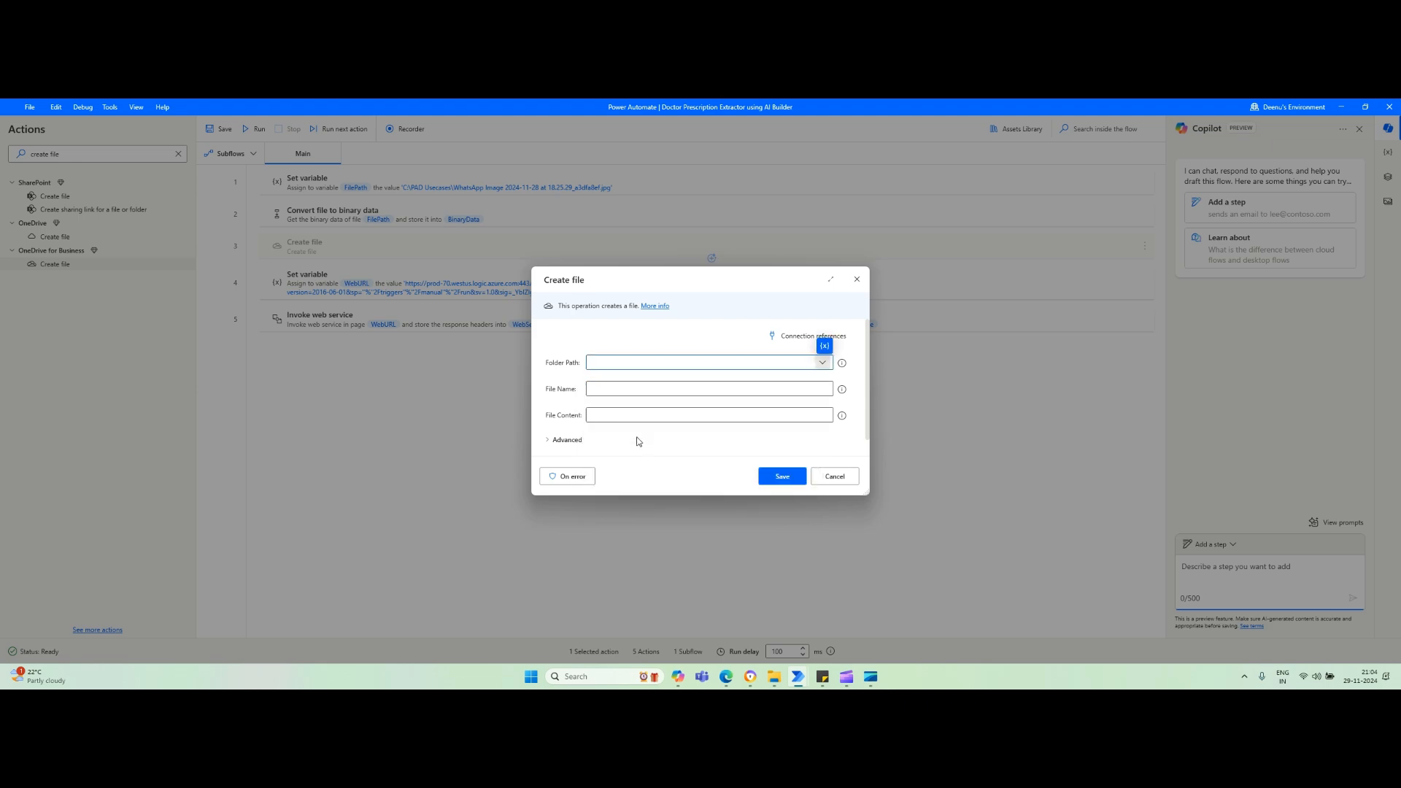
- Name the new OneDrive file Doctor_Prescription.jpg, use the BinaryData variable as its content, and save the Create file action
{"action": "left_click", "coordinate": [623, 388]}
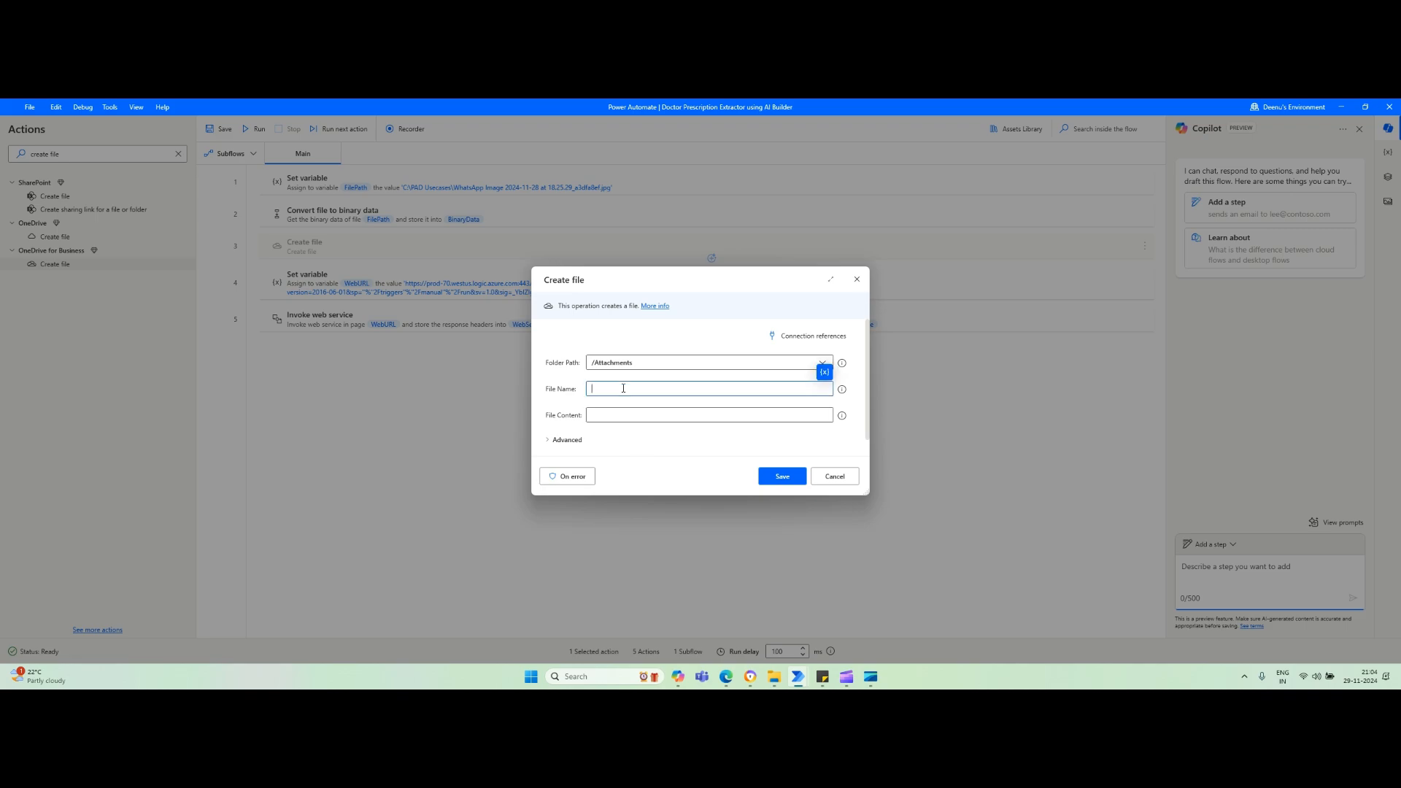
{"action": "type", "text": "Doc"}
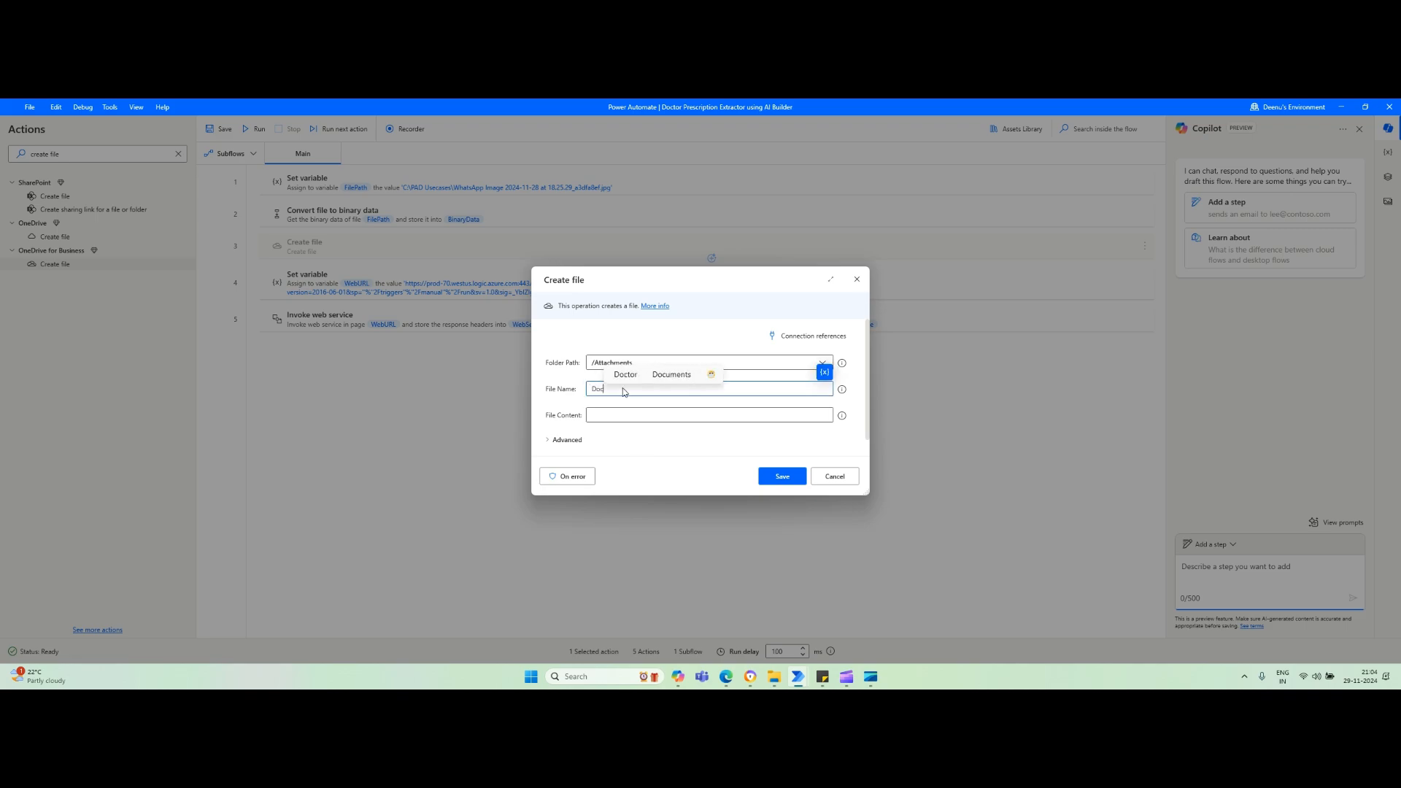
{"action": "type", "text": "tor_"}
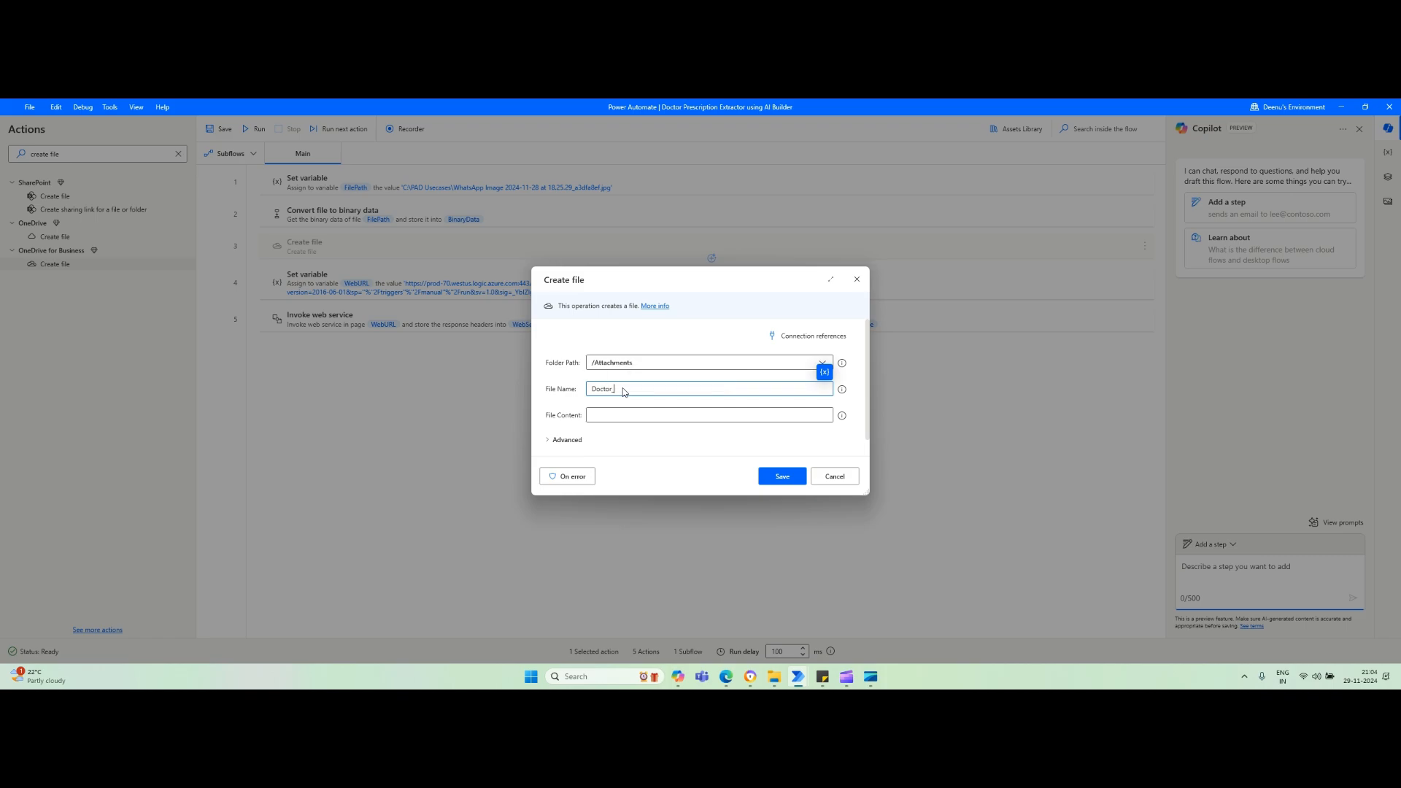
{"action": "type", "text": "Presc"}
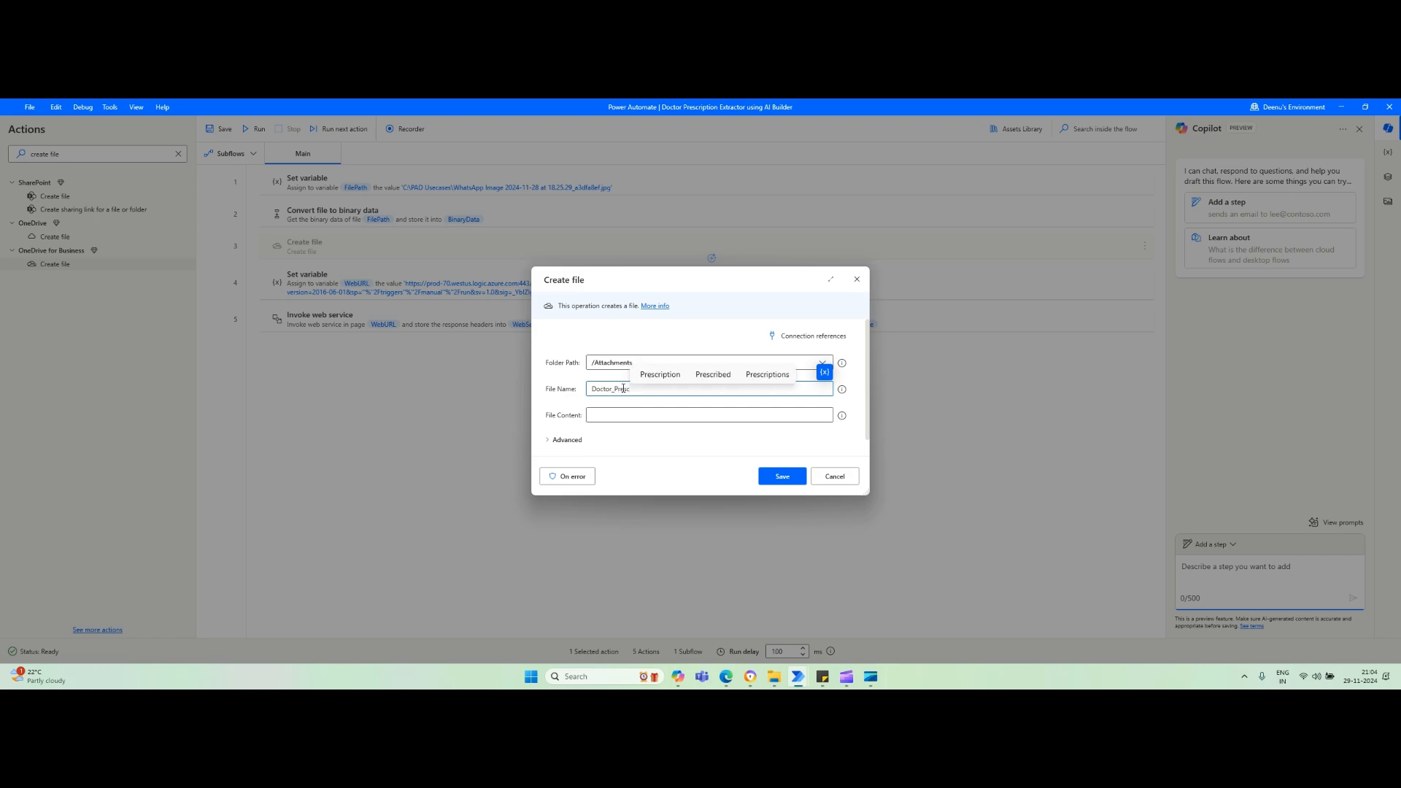
{"action": "type", "text": "ription"}
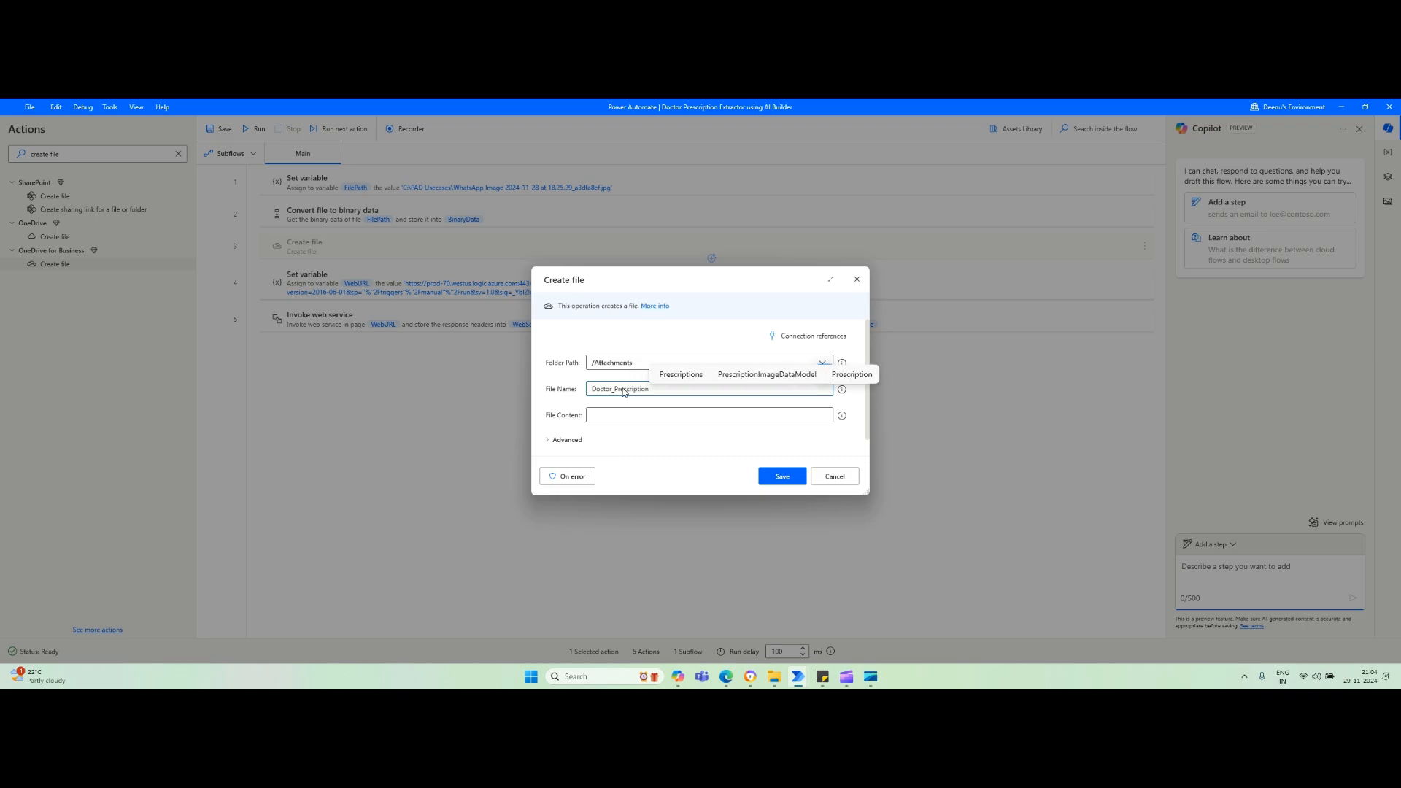
{"action": "type", "text": ".jpg"}
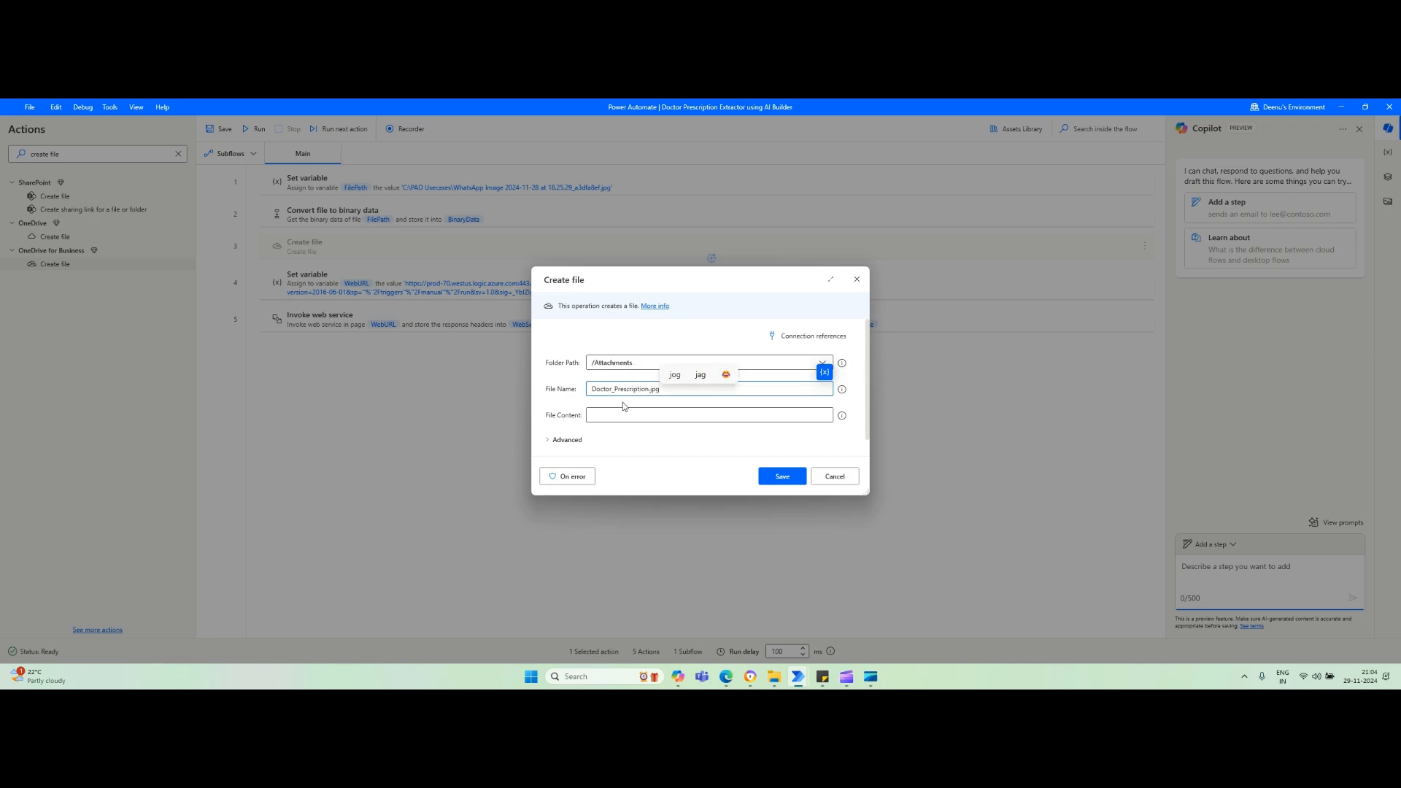
{"action": "left_click", "coordinate": [626, 412]}
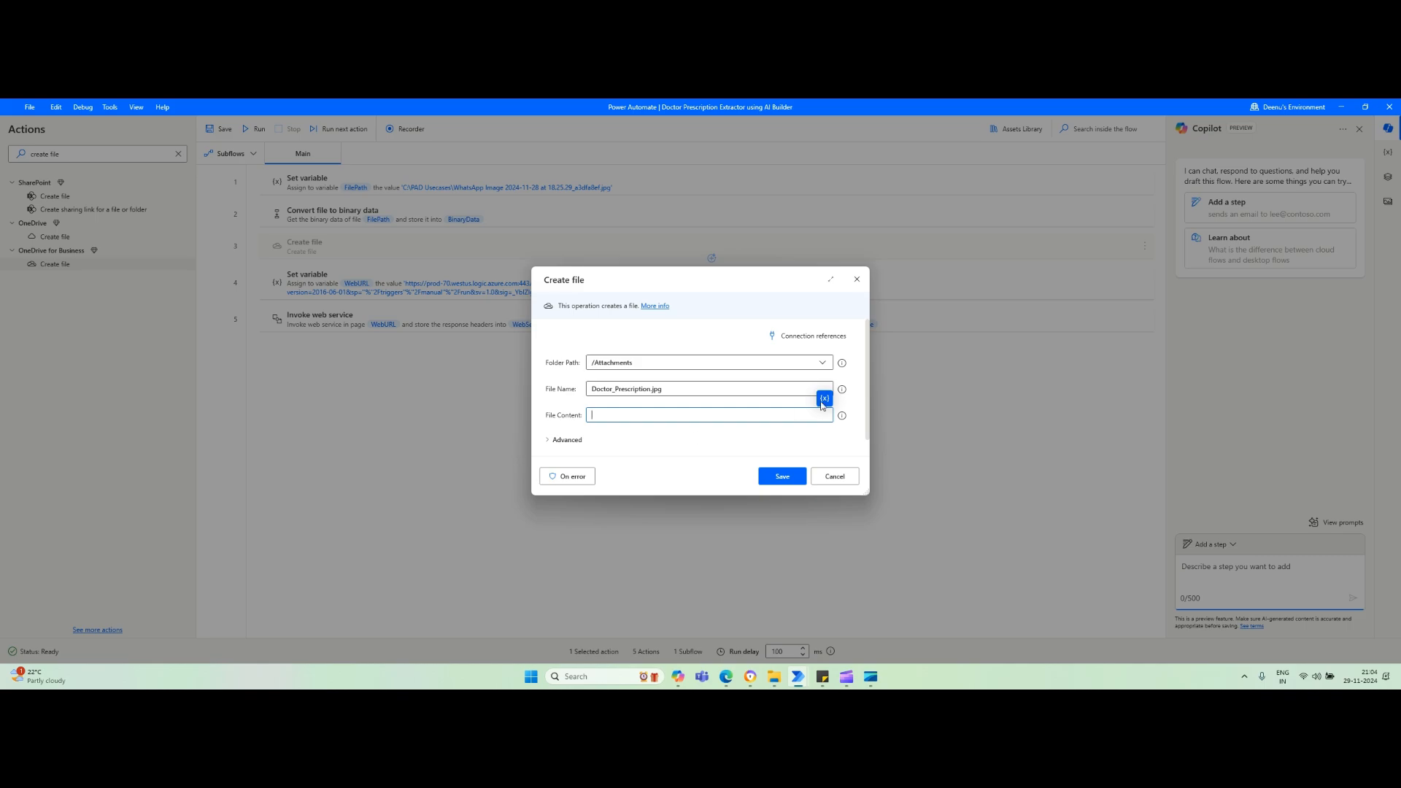
{"action": "left_click", "coordinate": [823, 400]}
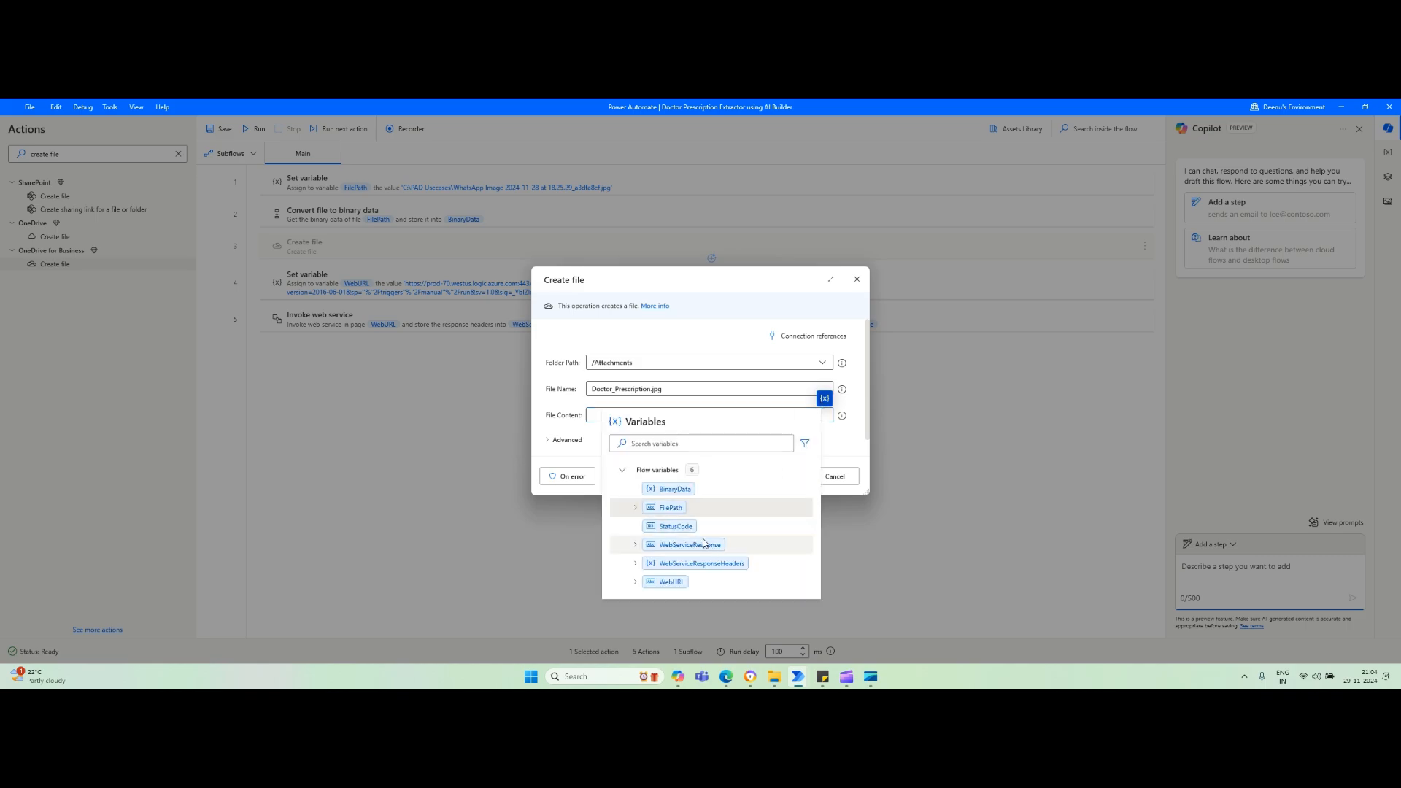
{"action": "left_click", "coordinate": [669, 495]}
{"action": "left_click", "coordinate": [780, 477]}
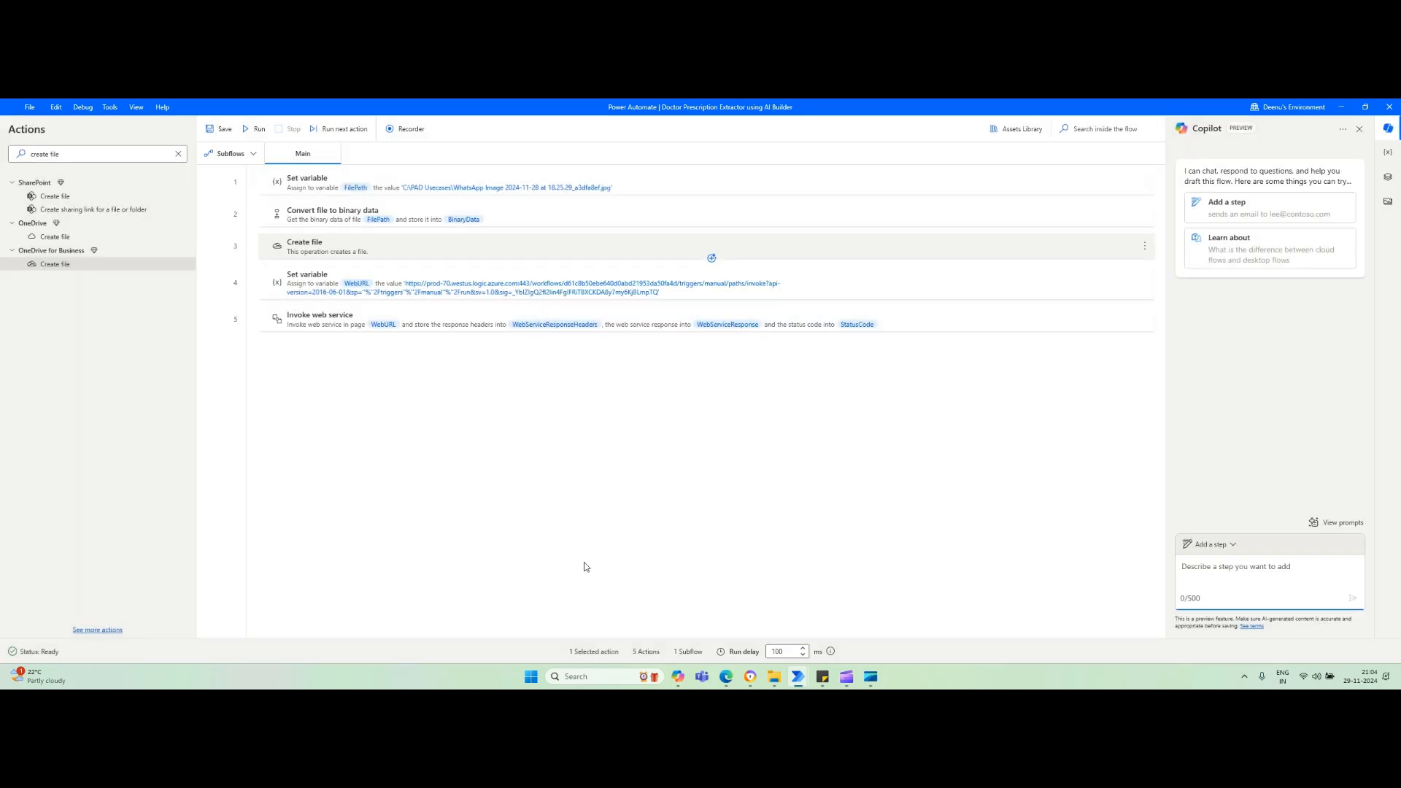
- Set a breakpoint on the WebURL Set variable action, then switch to the browser and open OneDrive's Attachments folder
{"action": "left_click", "coordinate": [226, 282]}
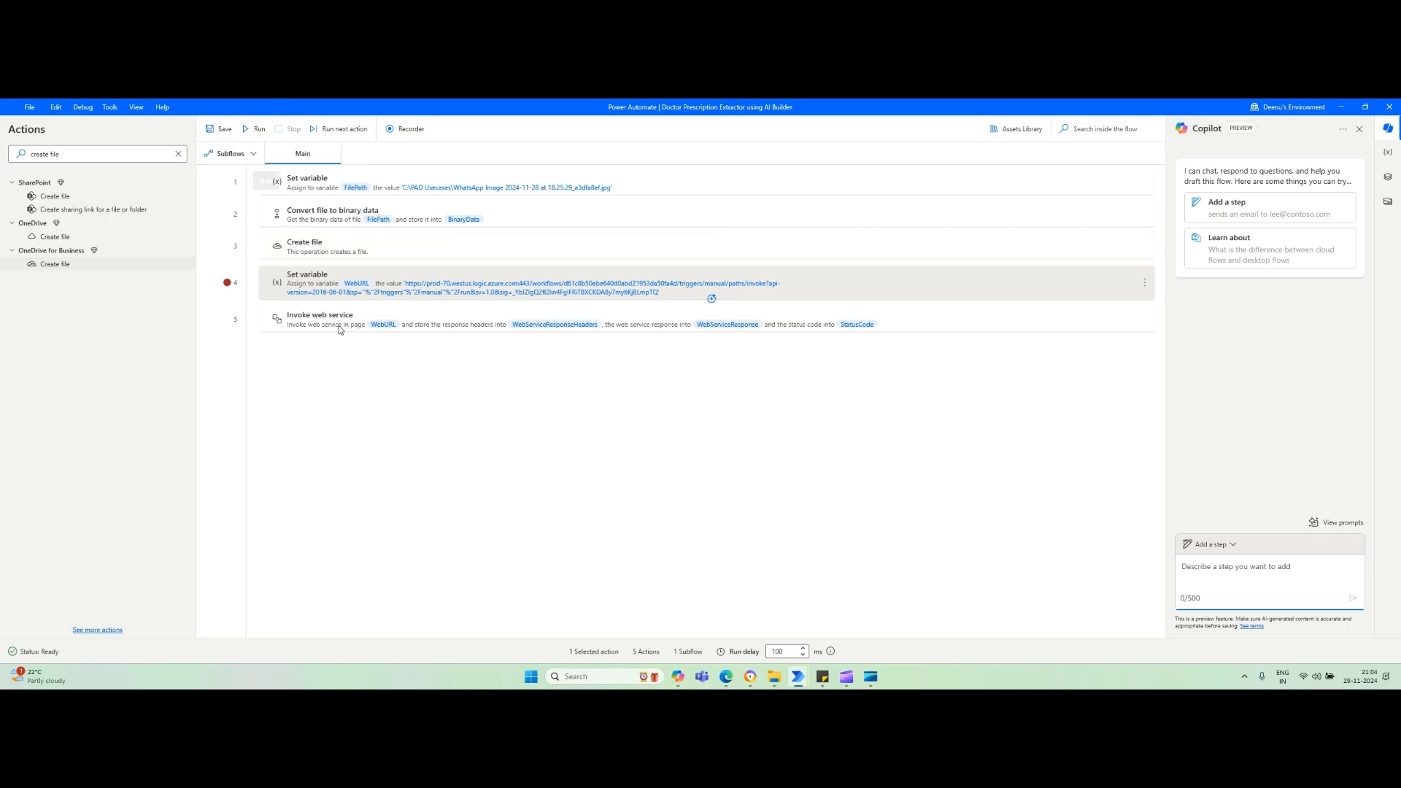
{"action": "left_click", "coordinate": [727, 634]}
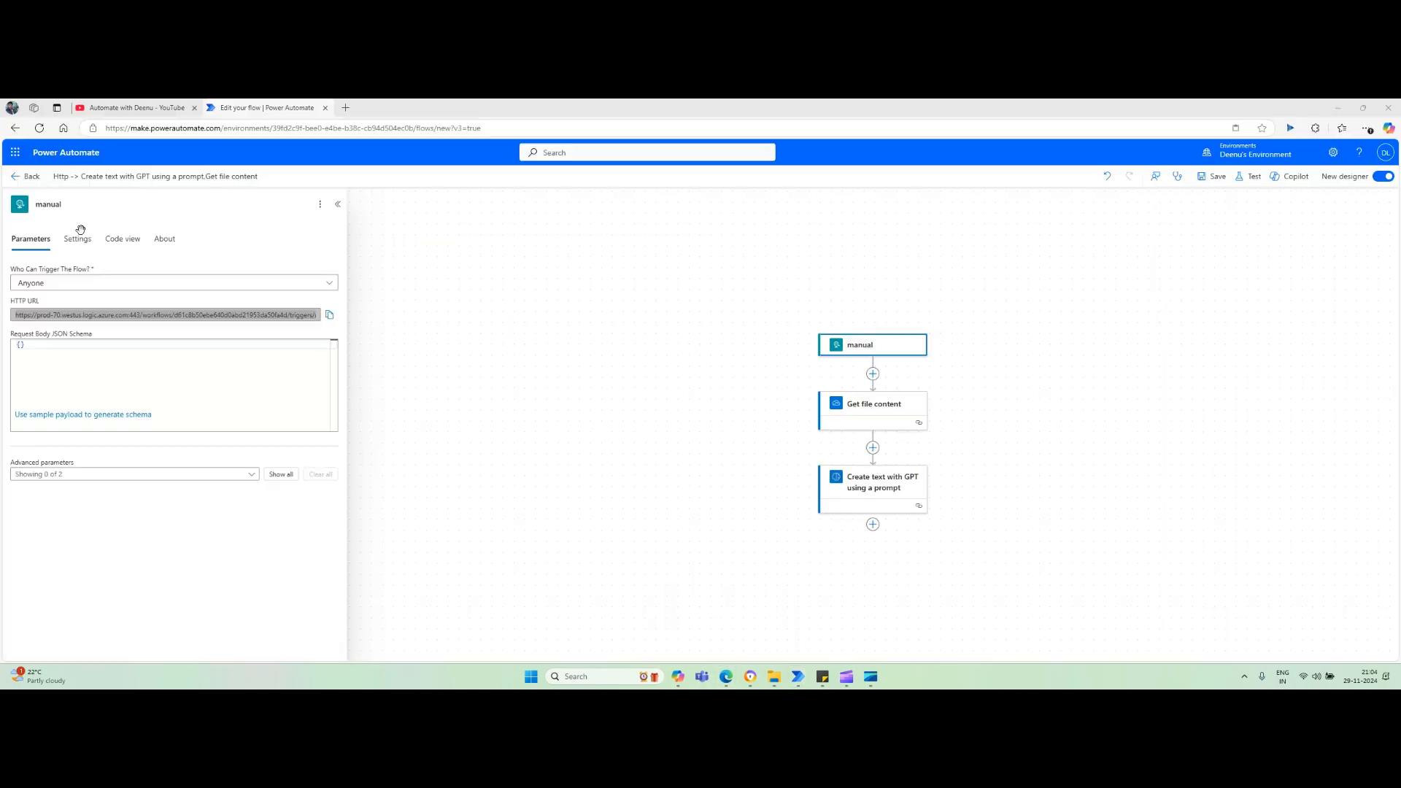
{"action": "left_click", "coordinate": [14, 152]}
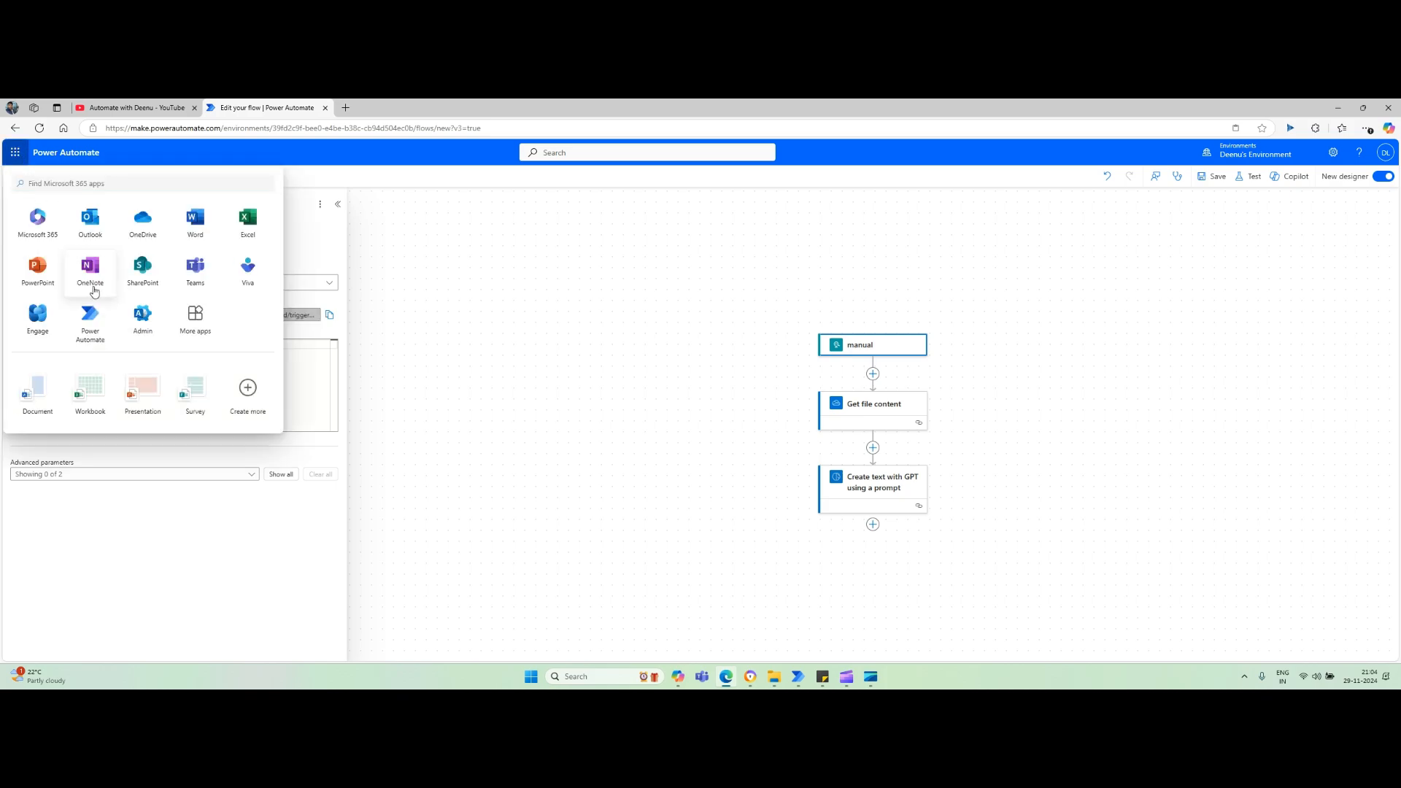
{"action": "left_click", "coordinate": [144, 220]}
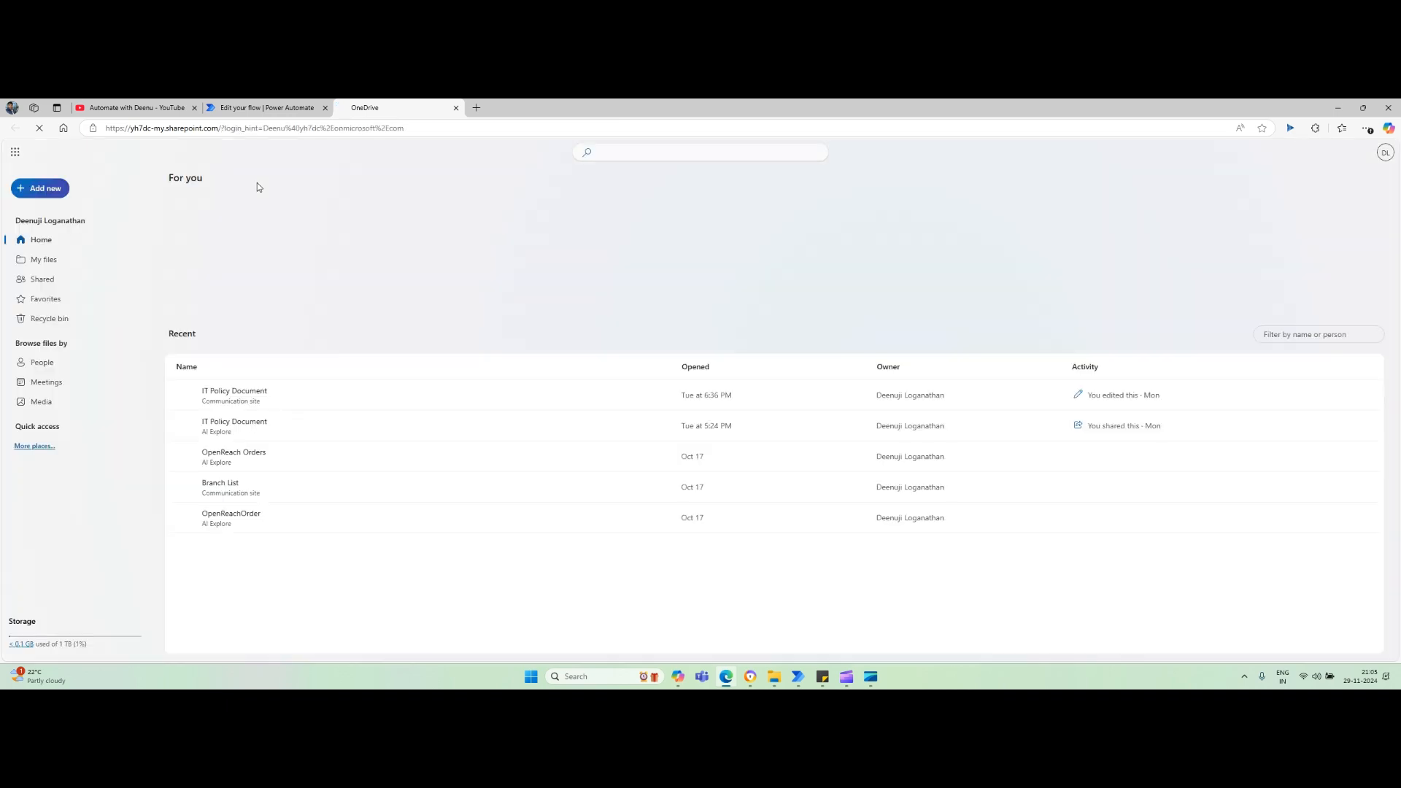
{"action": "left_click", "coordinate": [59, 263]}
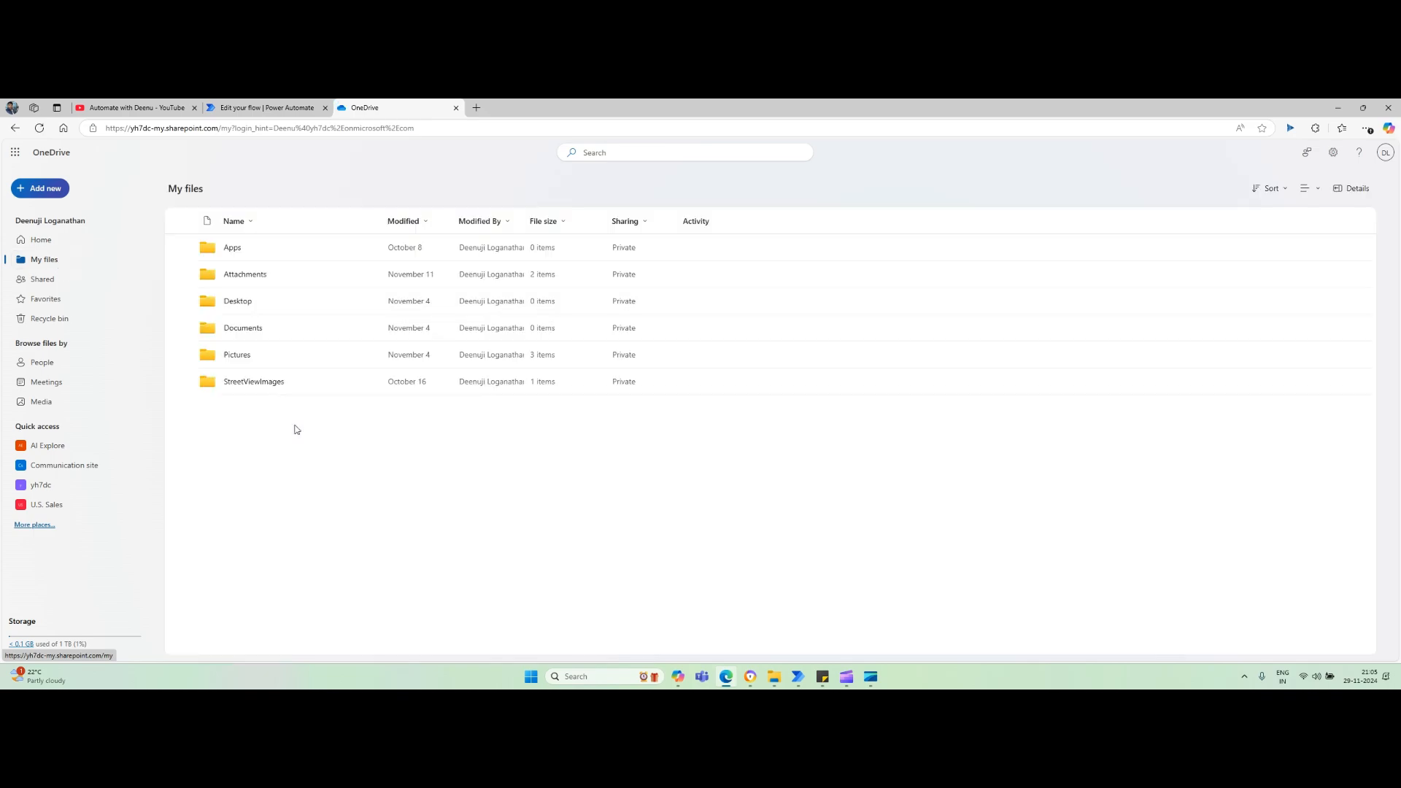
{"action": "left_click", "coordinate": [246, 283]}
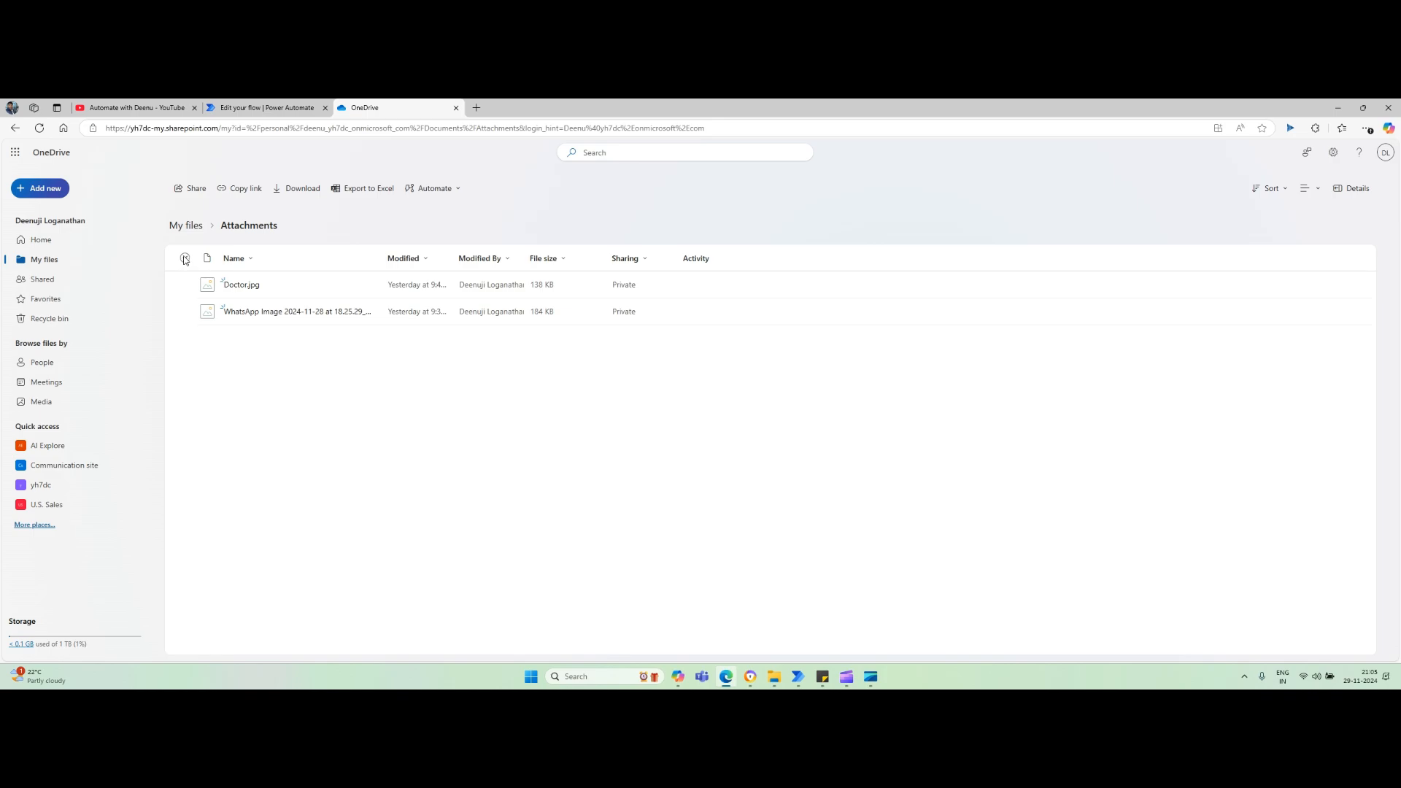
- Delete the Doctor.jpg and WhatsApp Image files from the Attachments folder
{"action": "left_click", "coordinate": [184, 259]}
{"action": "left_click", "coordinate": [292, 188]}
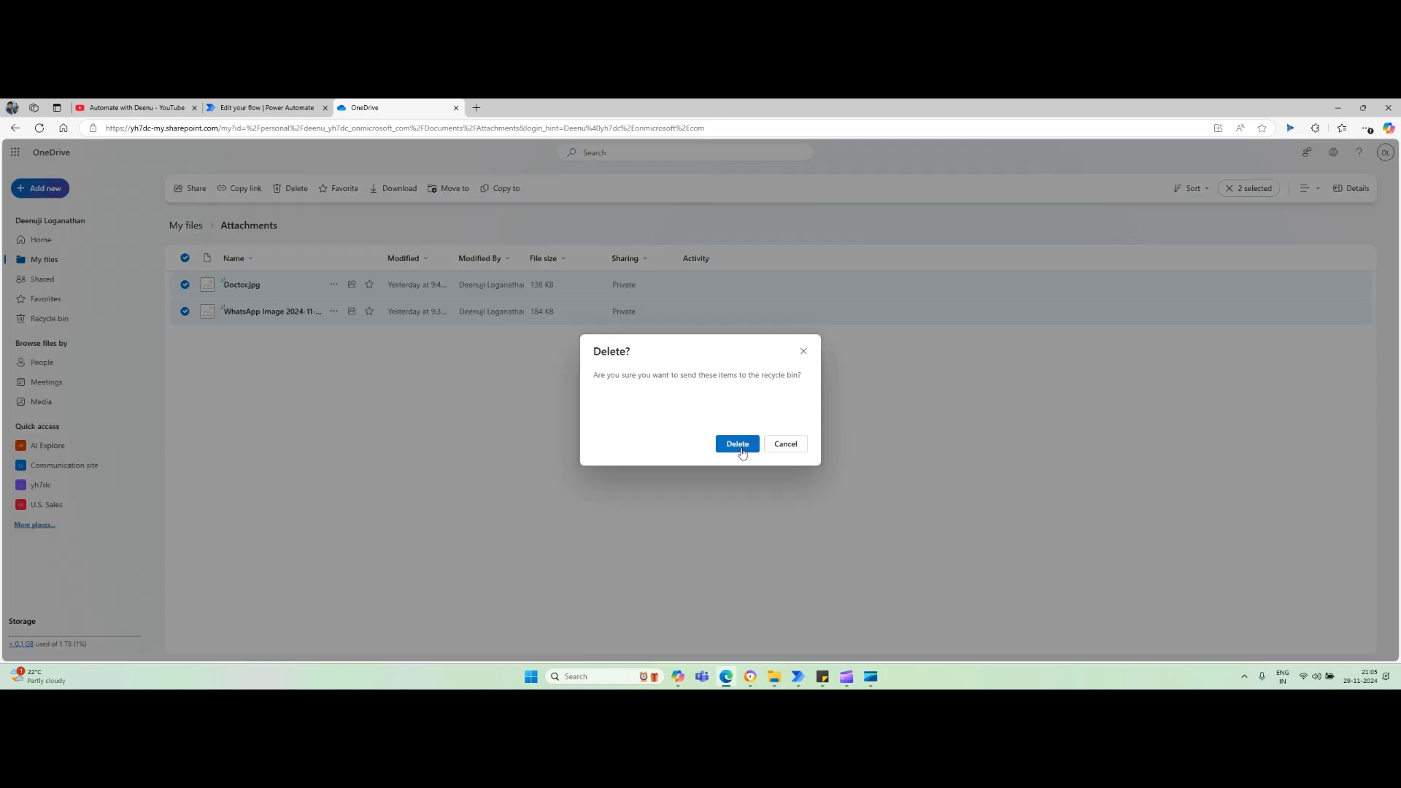
{"action": "left_click", "coordinate": [738, 444]}
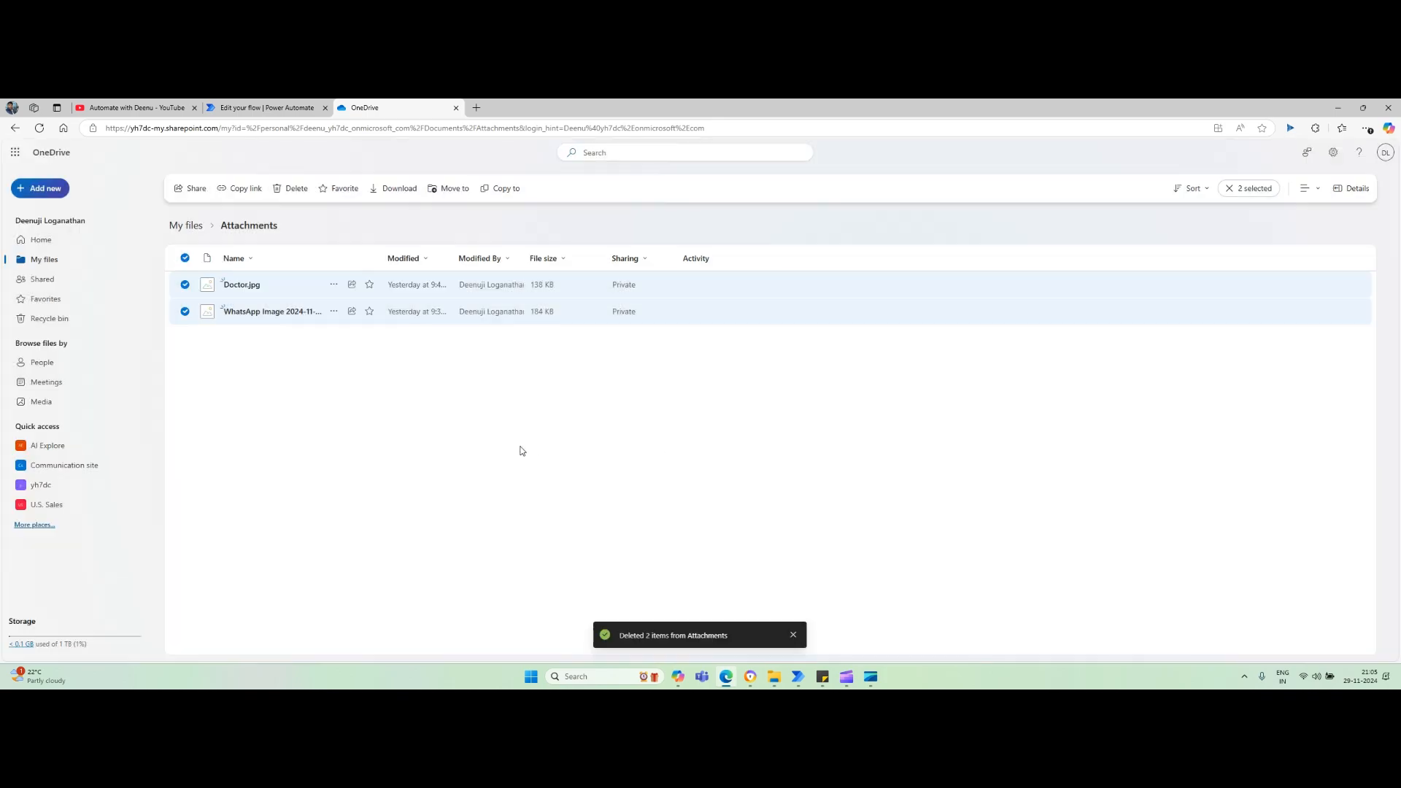
- Run the desktop flow to the breakpoint and check the CreateFileResponse value against the reloaded Attachments folder in OneDrive
{"action": "left_click", "coordinate": [1337, 107]}
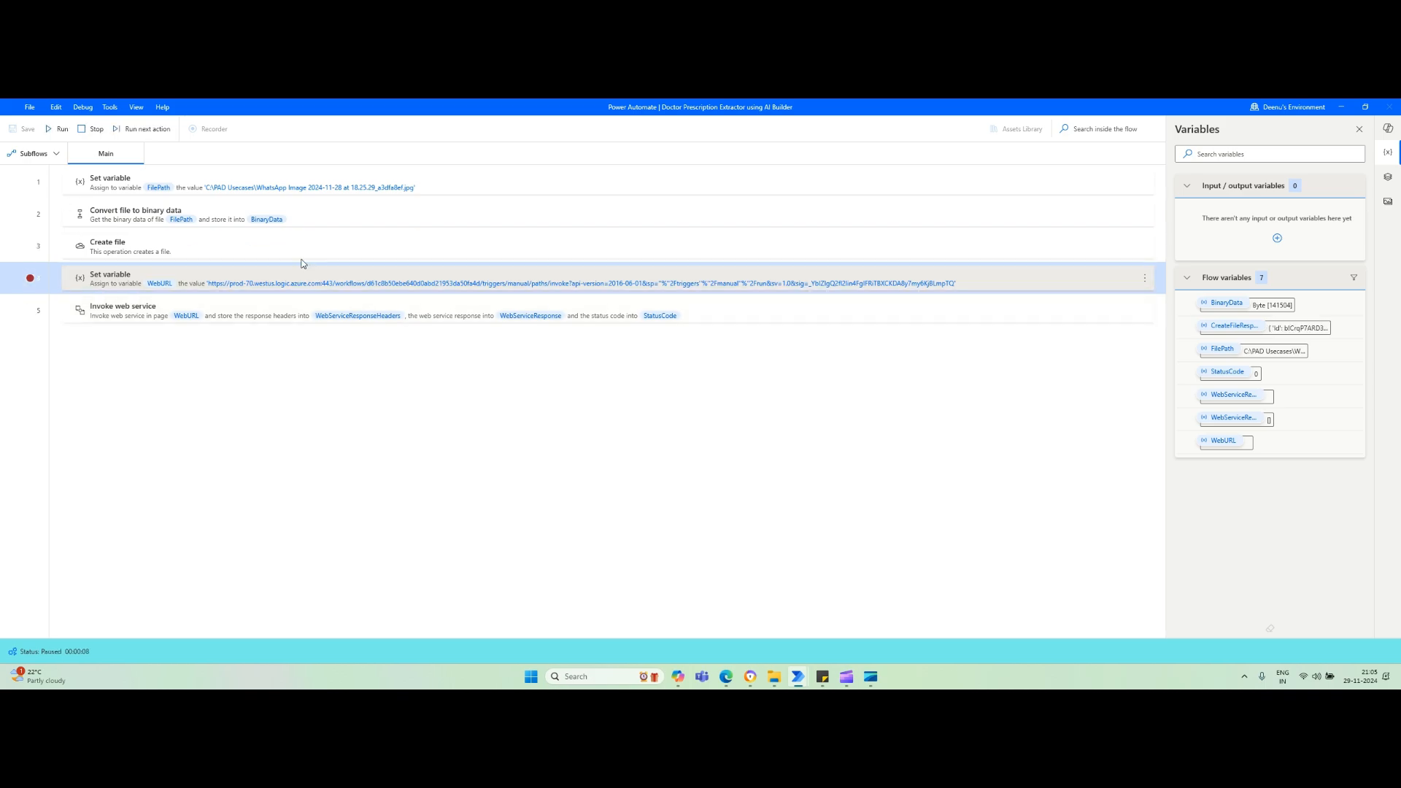
{"action": "double_click", "coordinate": [1234, 334]}
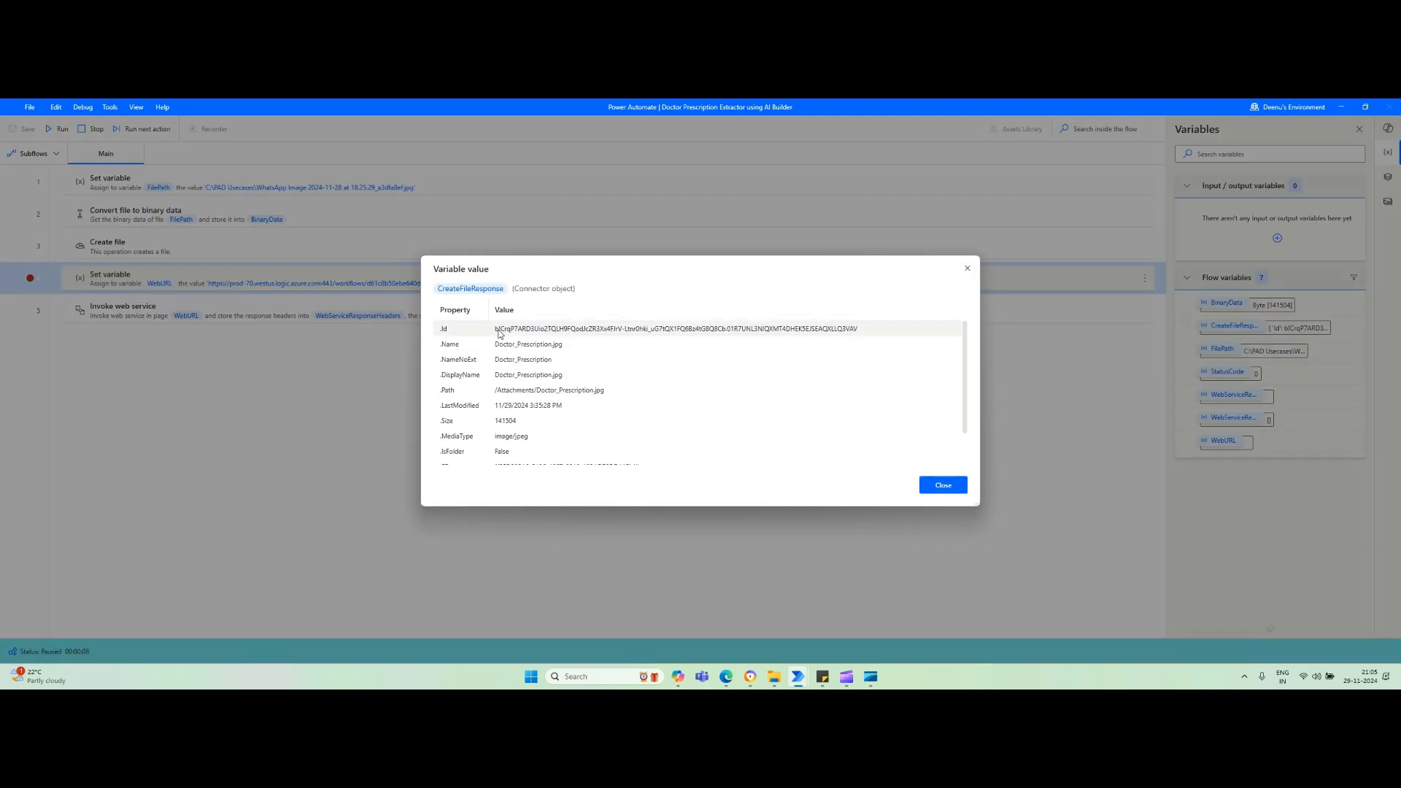
{"action": "key", "text": "alt+Tab"}
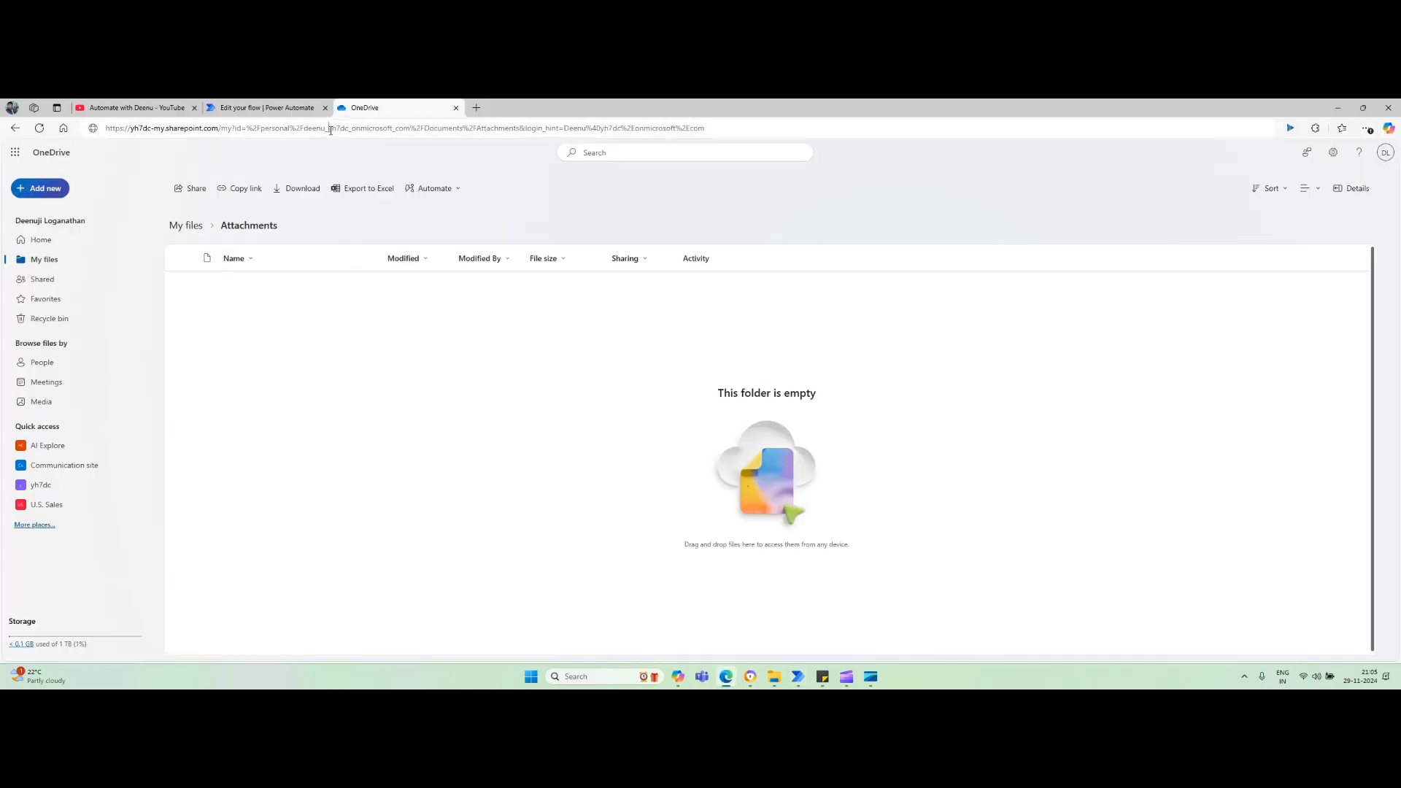
{"action": "left_click", "coordinate": [330, 130]}
{"action": "key", "text": "Return"}
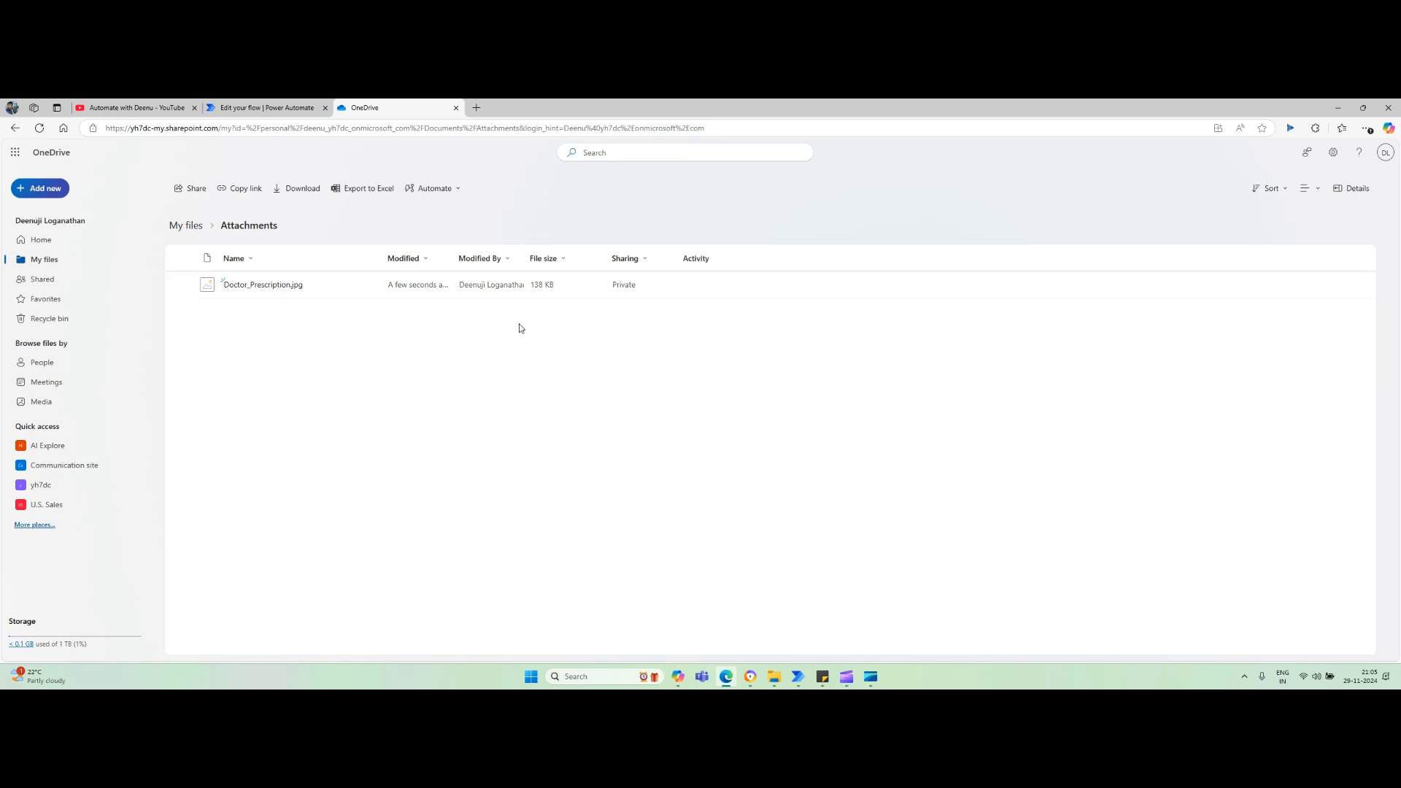
{"action": "key", "text": "alt+Tab"}
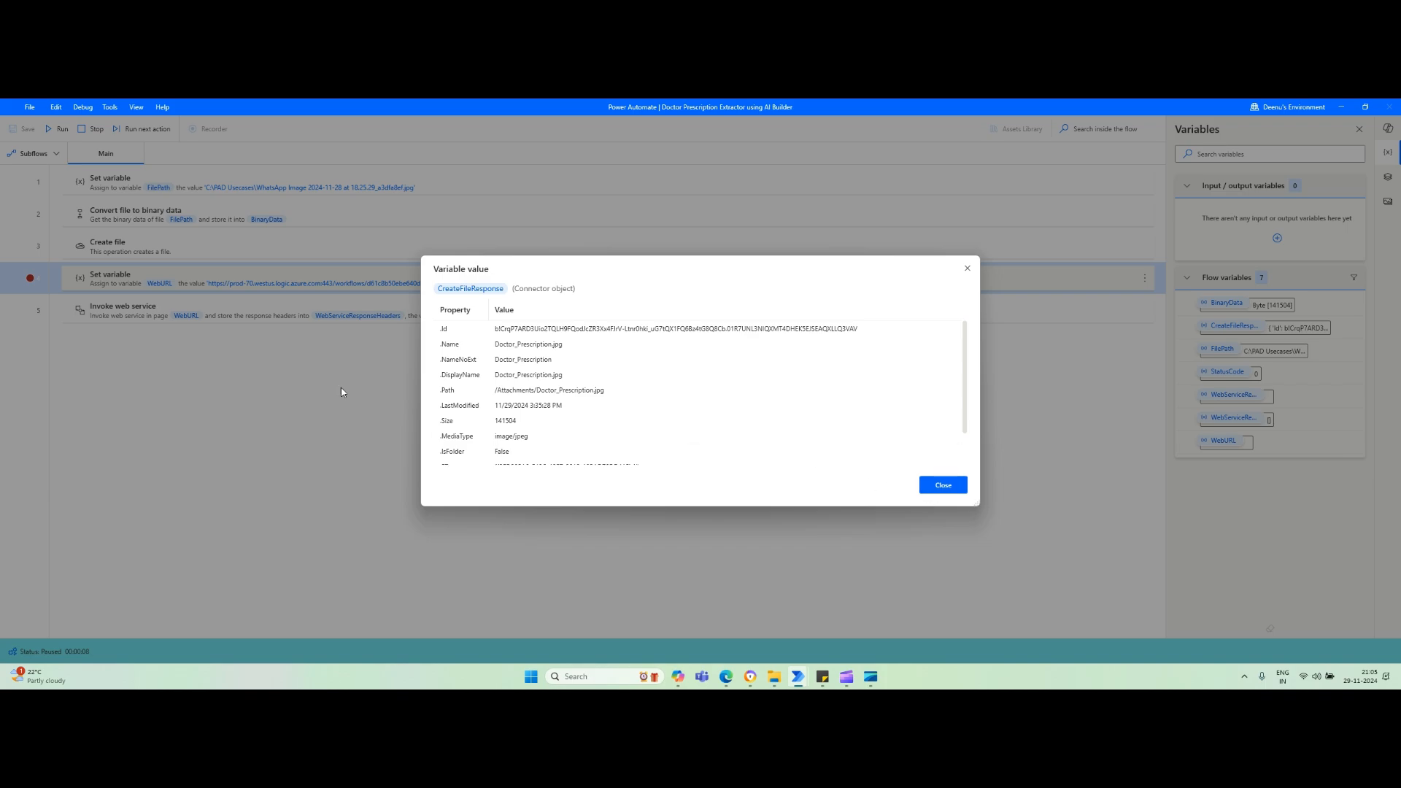
- Return to the cloud flow and write a sample JSON body in the manual trigger's schema with fileID set to "3443reerreererer"
{"action": "key", "text": "alt+Tab"}
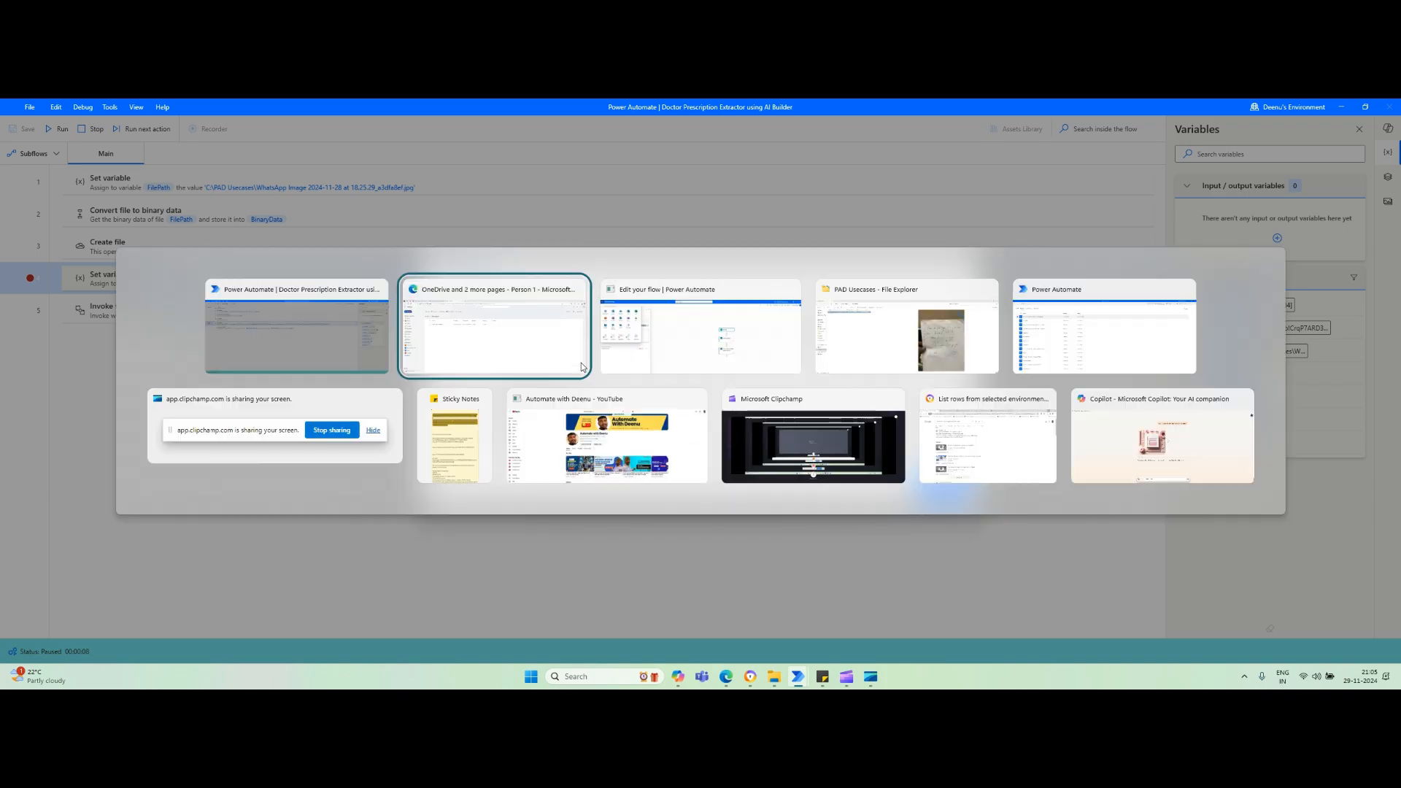
{"action": "key", "text": "alt+Tab"}
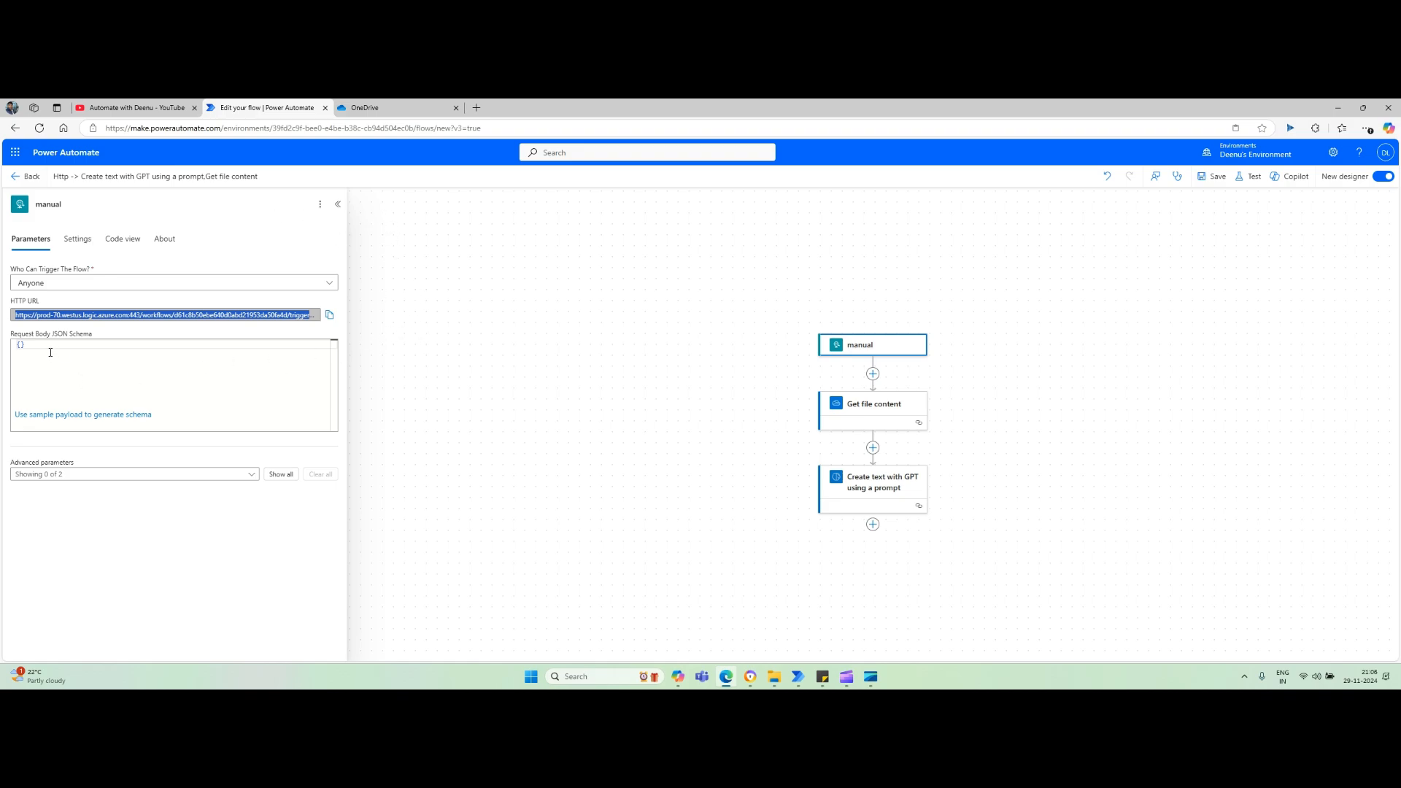
{"action": "left_click", "coordinate": [25, 343]}
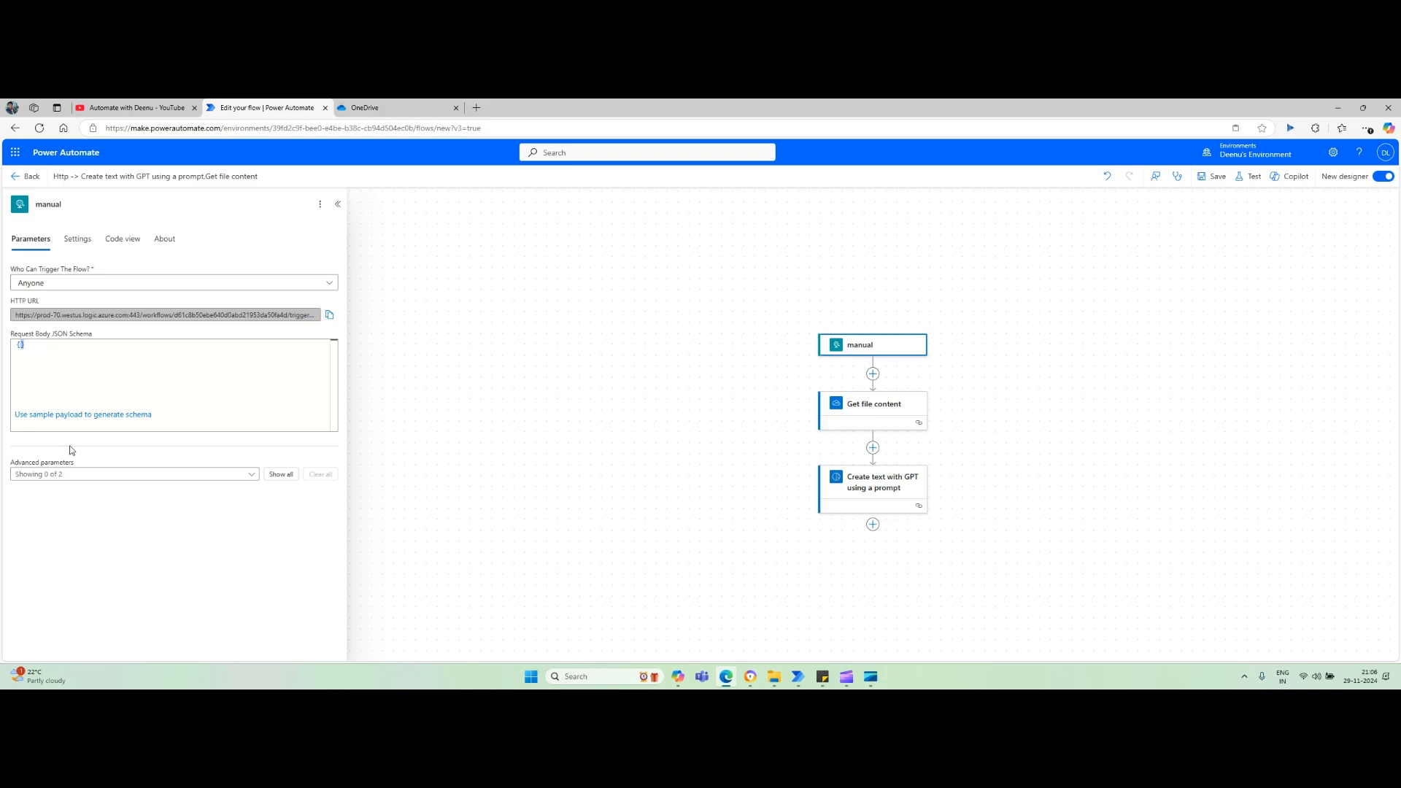
{"action": "key", "text": "Return"}
{"action": "type", "text": "\"file"}
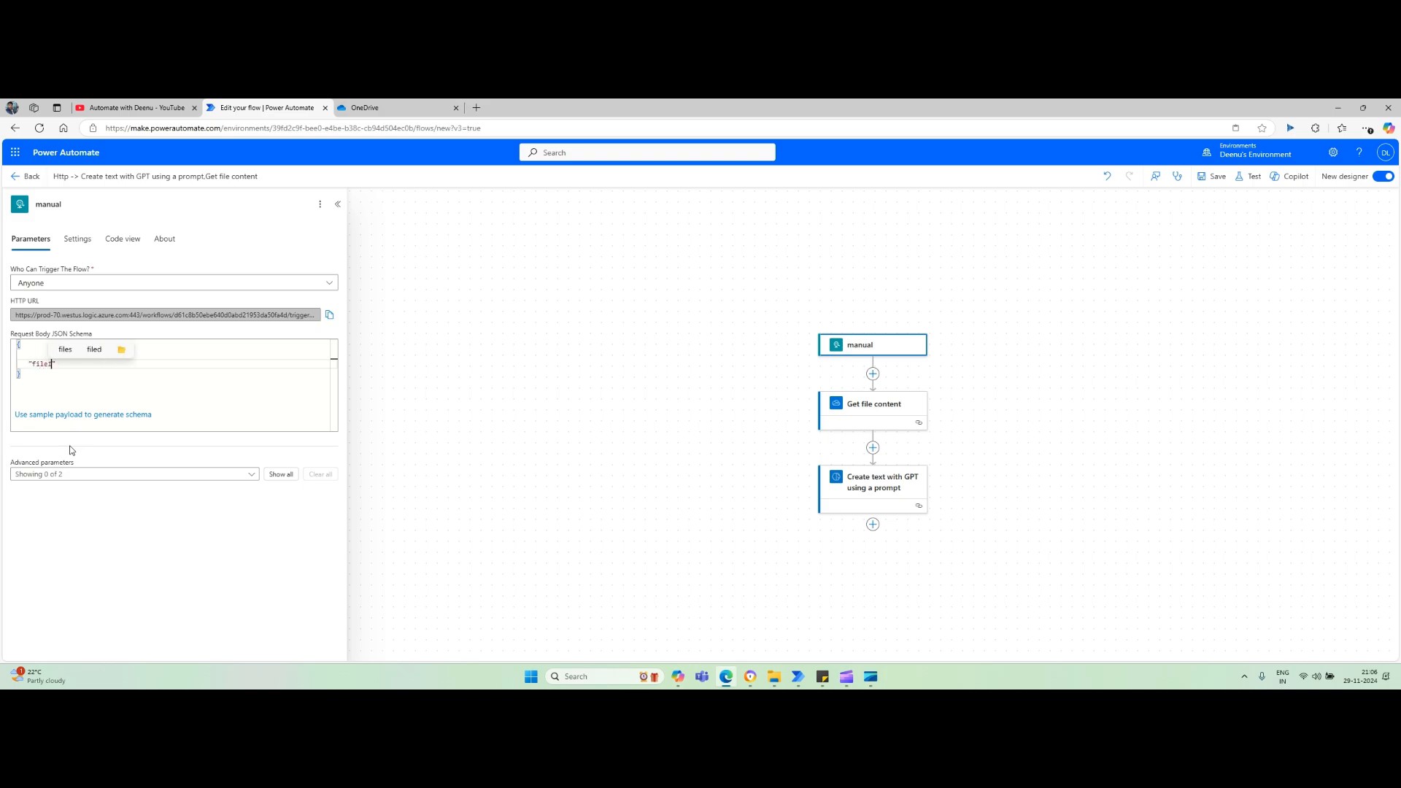
{"action": "type", "text": "ID\""}
{"action": "type", "text": ":\""}
{"action": "left_click_drag", "start_coordinate": [30, 388], "coordinate": [18, 335]}
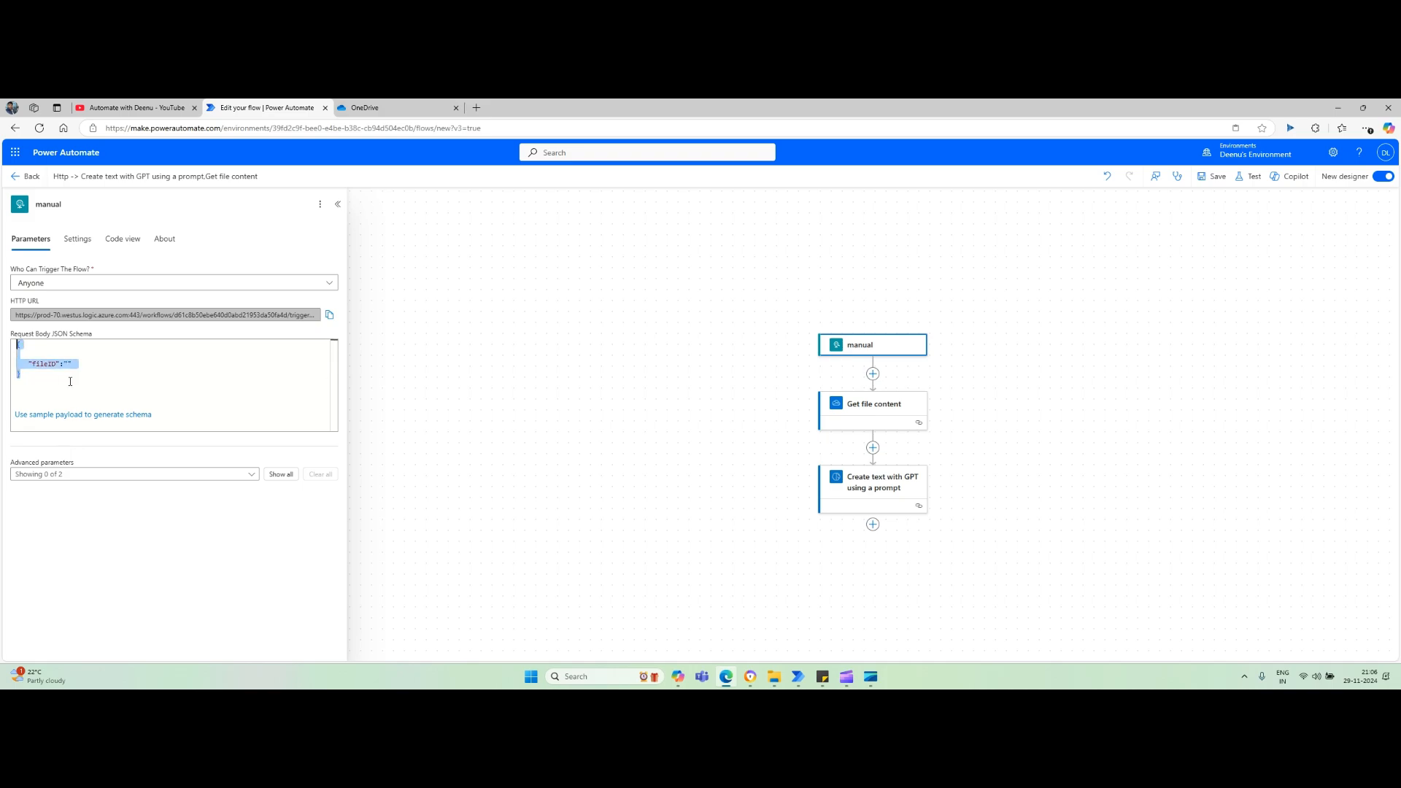
{"action": "left_click", "coordinate": [70, 364]}
{"action": "type", "text": "3443reerreererer"}
- Generate the manual trigger's request body JSON schema from the fileID sample payload
{"action": "left_click_drag", "start_coordinate": [27, 382], "coordinate": [17, 340]}
{"action": "key", "text": "ctrl+c"}
{"action": "left_click", "coordinate": [76, 415]}
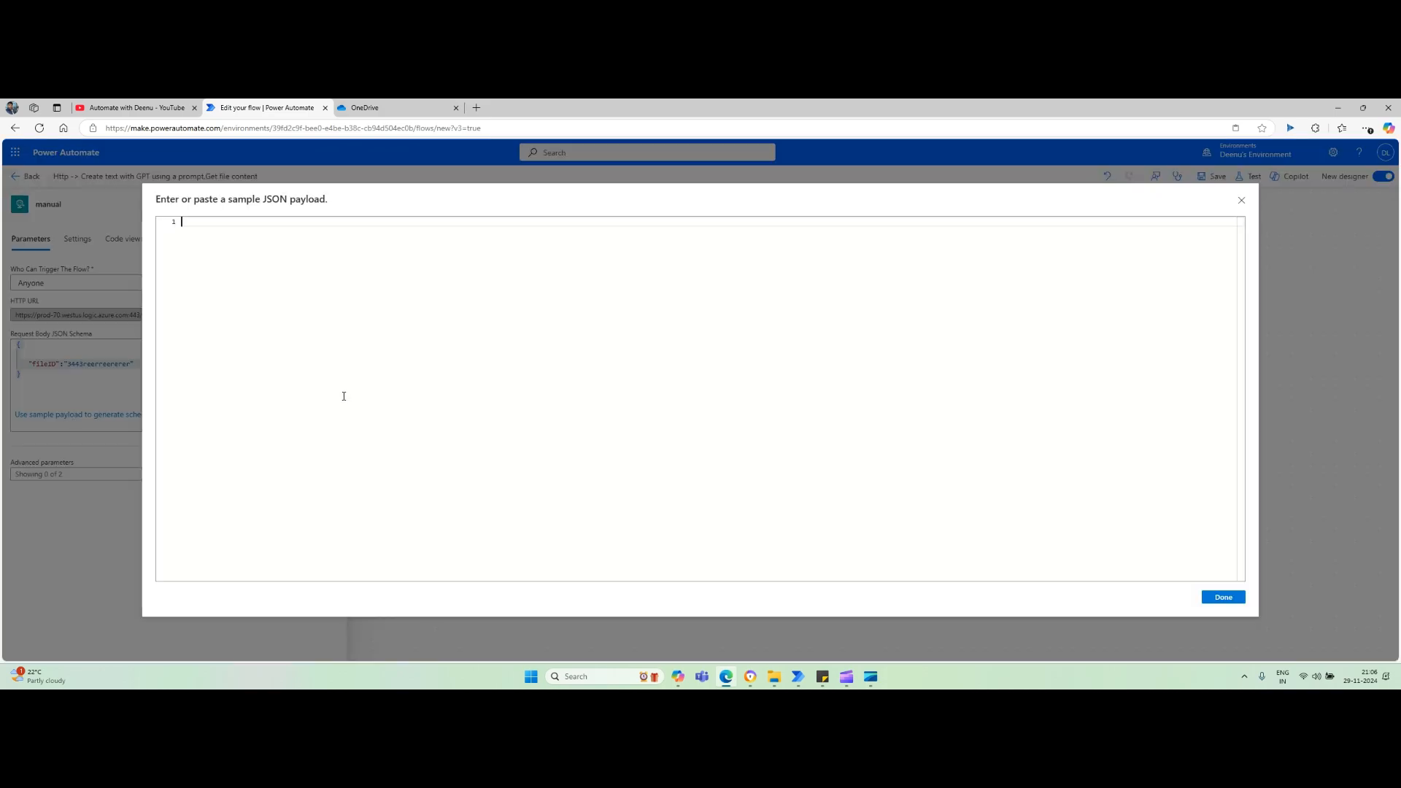
{"action": "key", "text": "ctrl+v"}
{"action": "left_click", "coordinate": [1216, 603]}
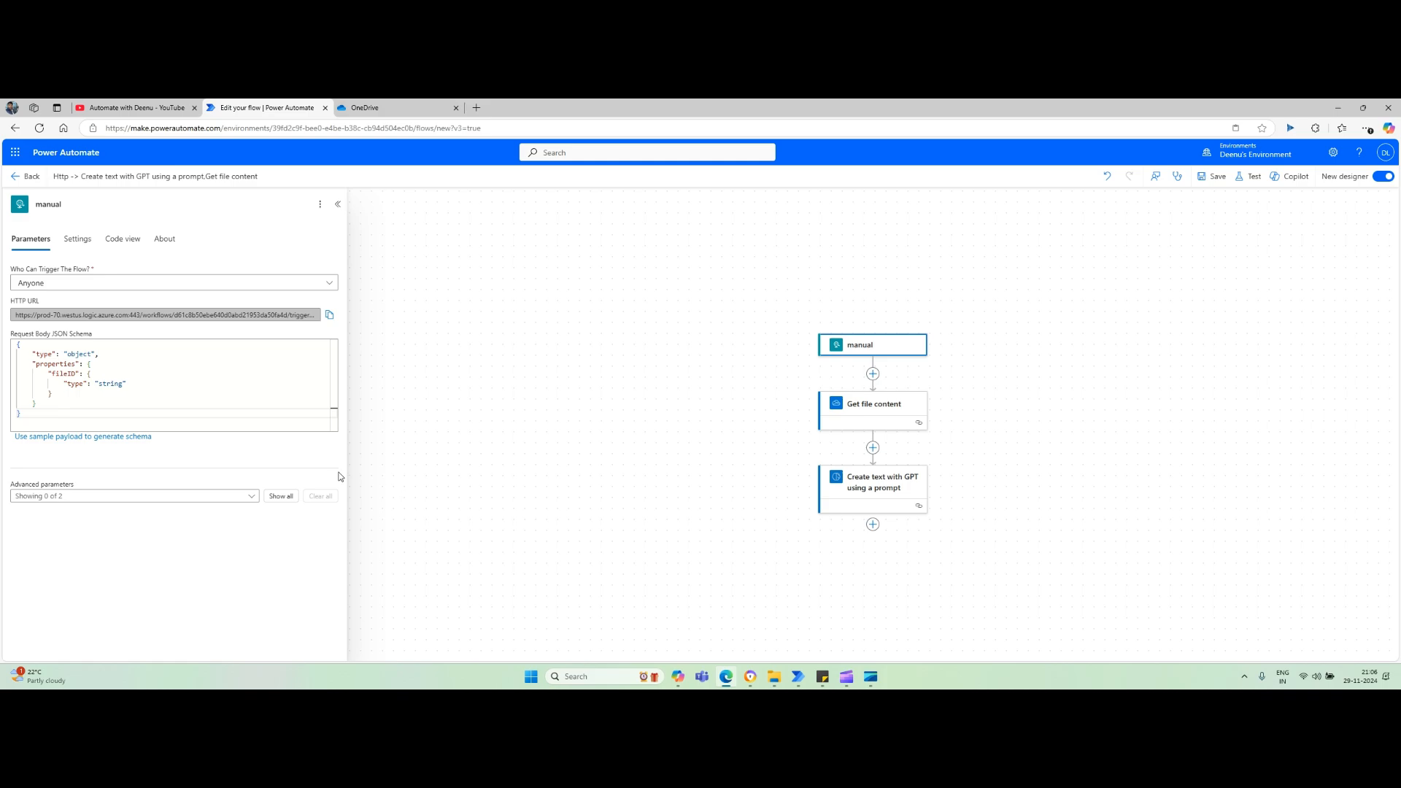
{"action": "triple_click", "coordinate": [72, 375]}
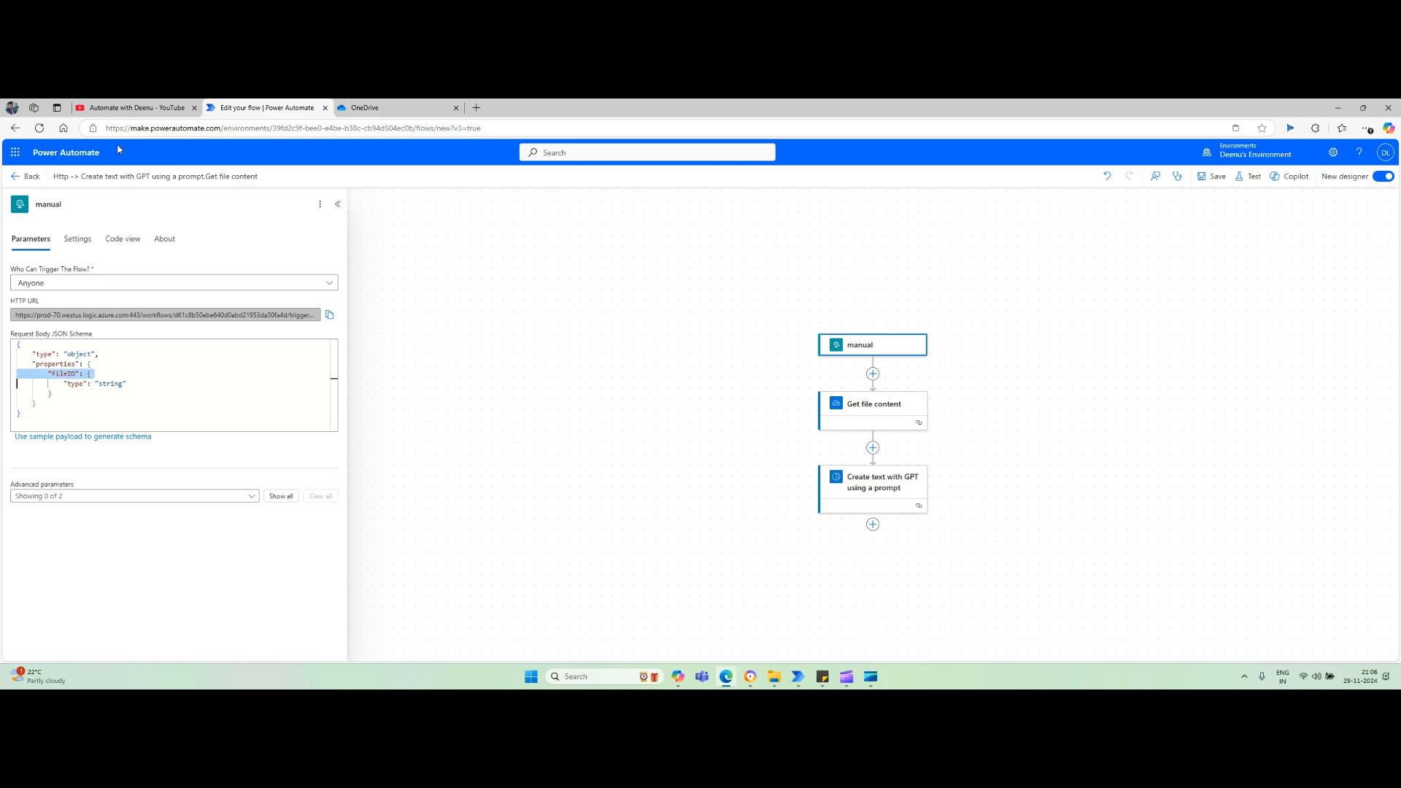
- Rename the cloud flow as Doctor cloud flow
{"action": "left_click", "coordinate": [144, 177]}
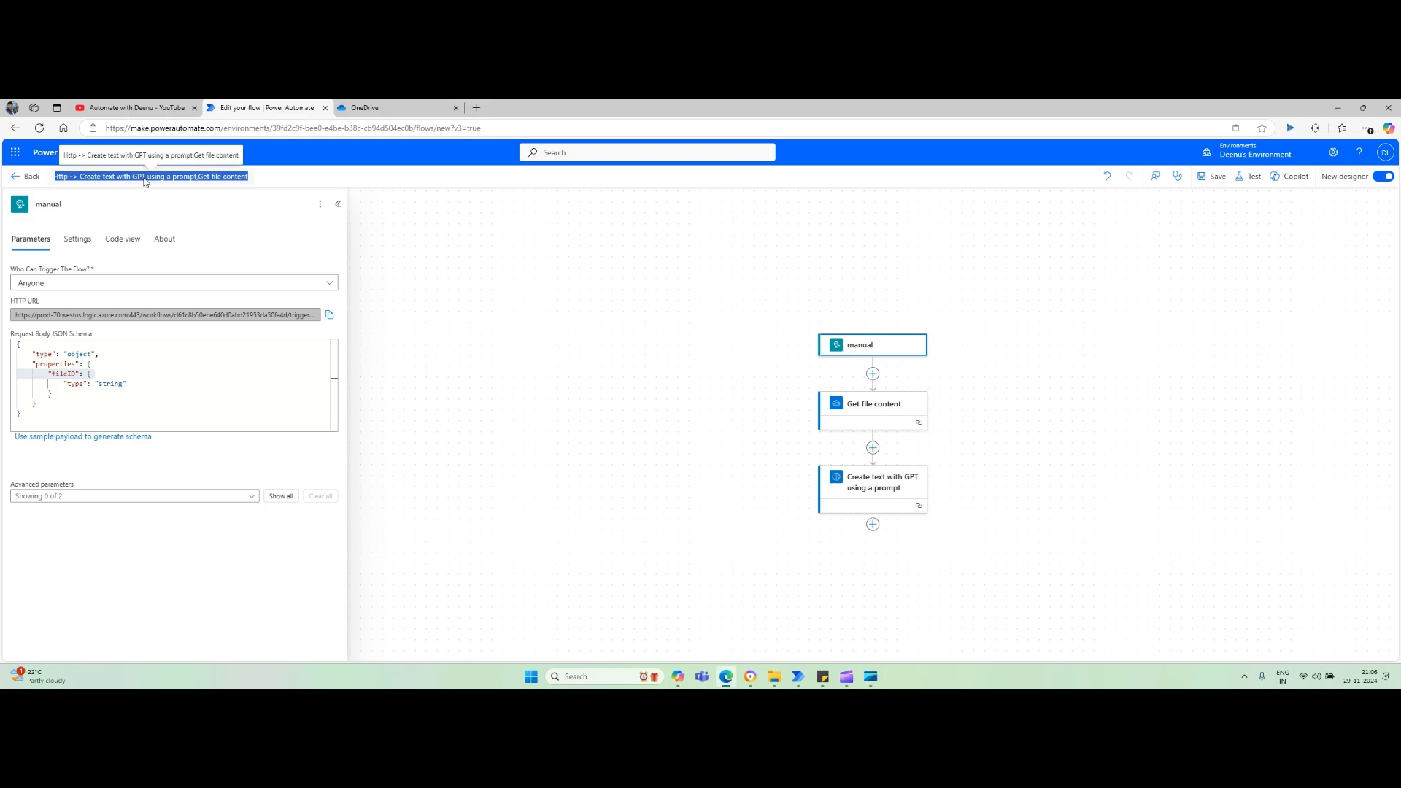
{"action": "type", "text": "Doctor"}
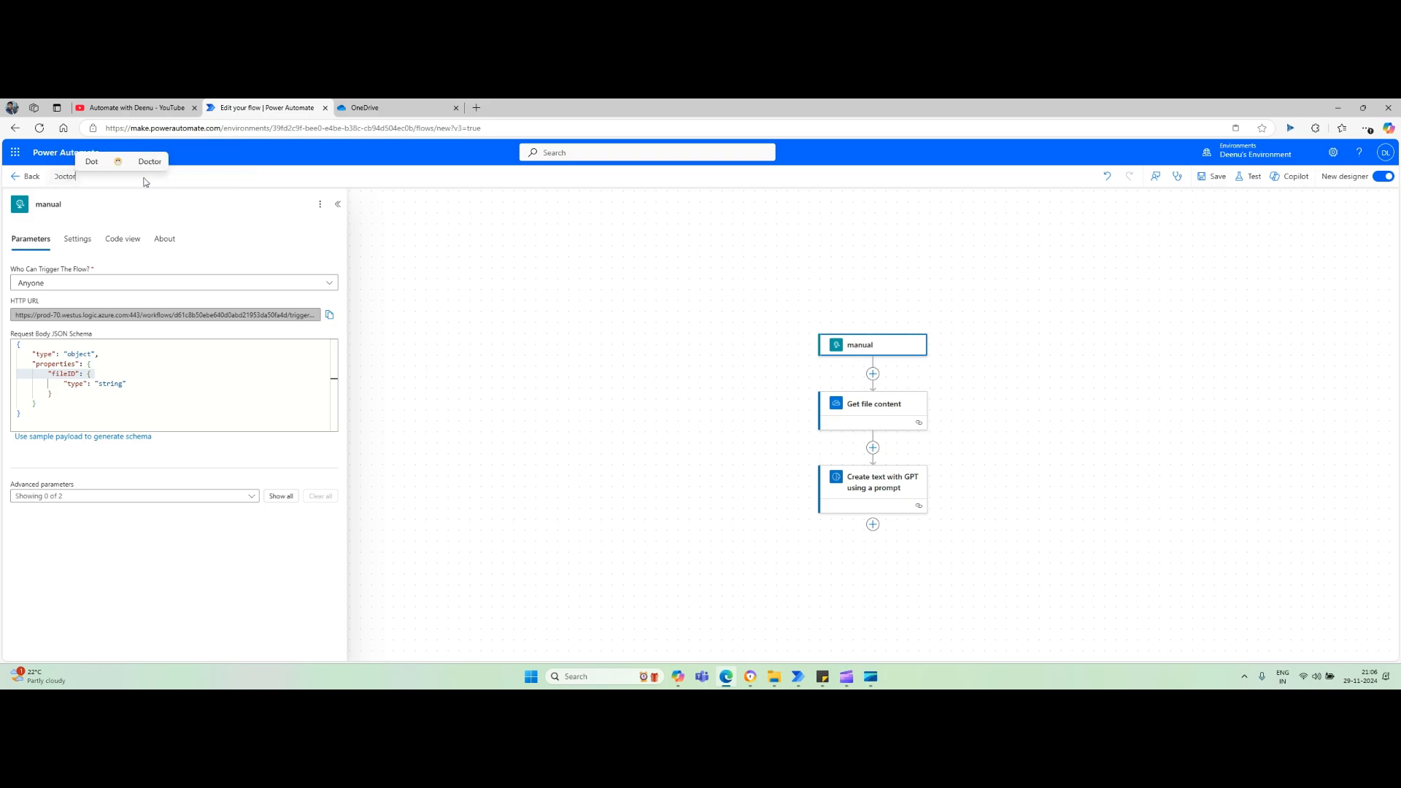
{"action": "type", "text": " cloud flow"}
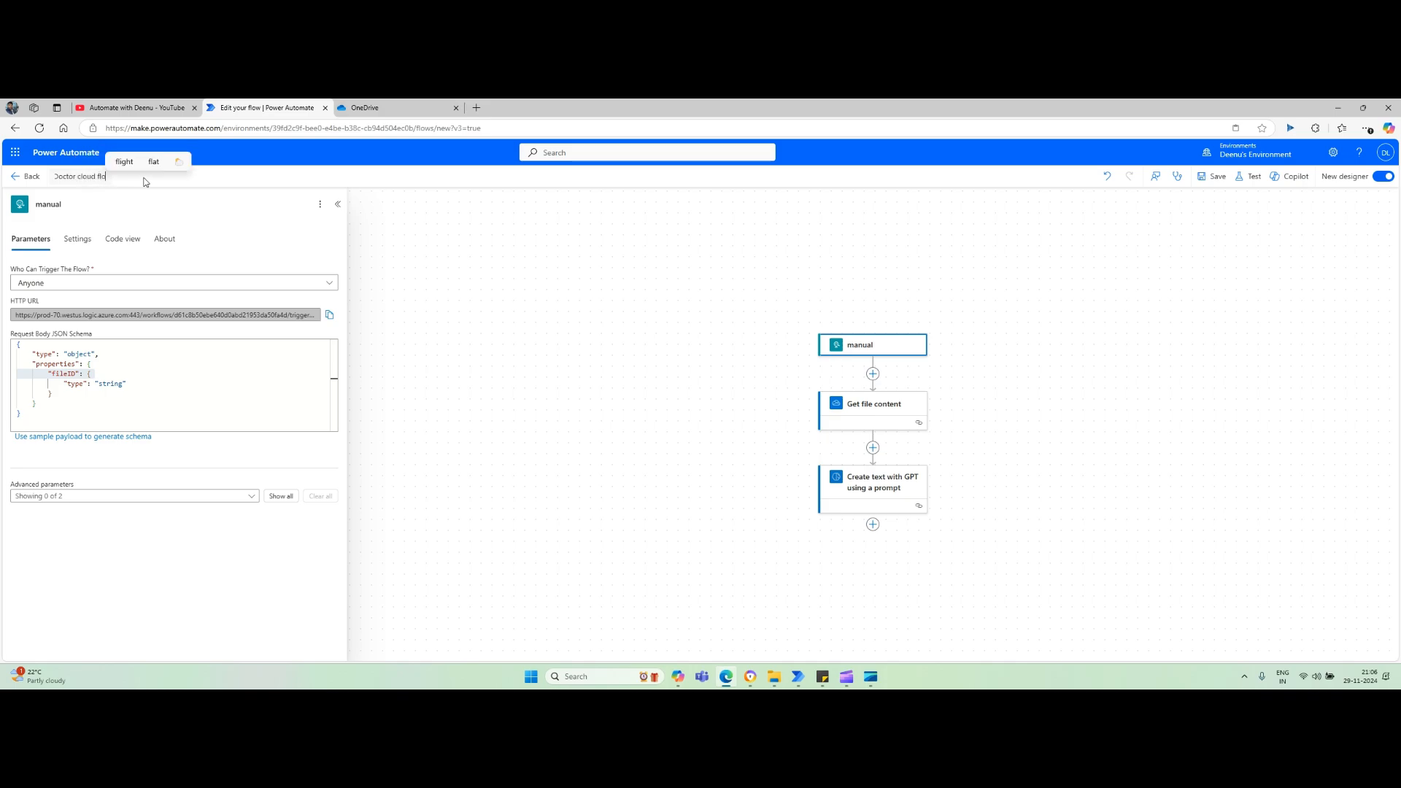
{"action": "left_click", "coordinate": [485, 306]}
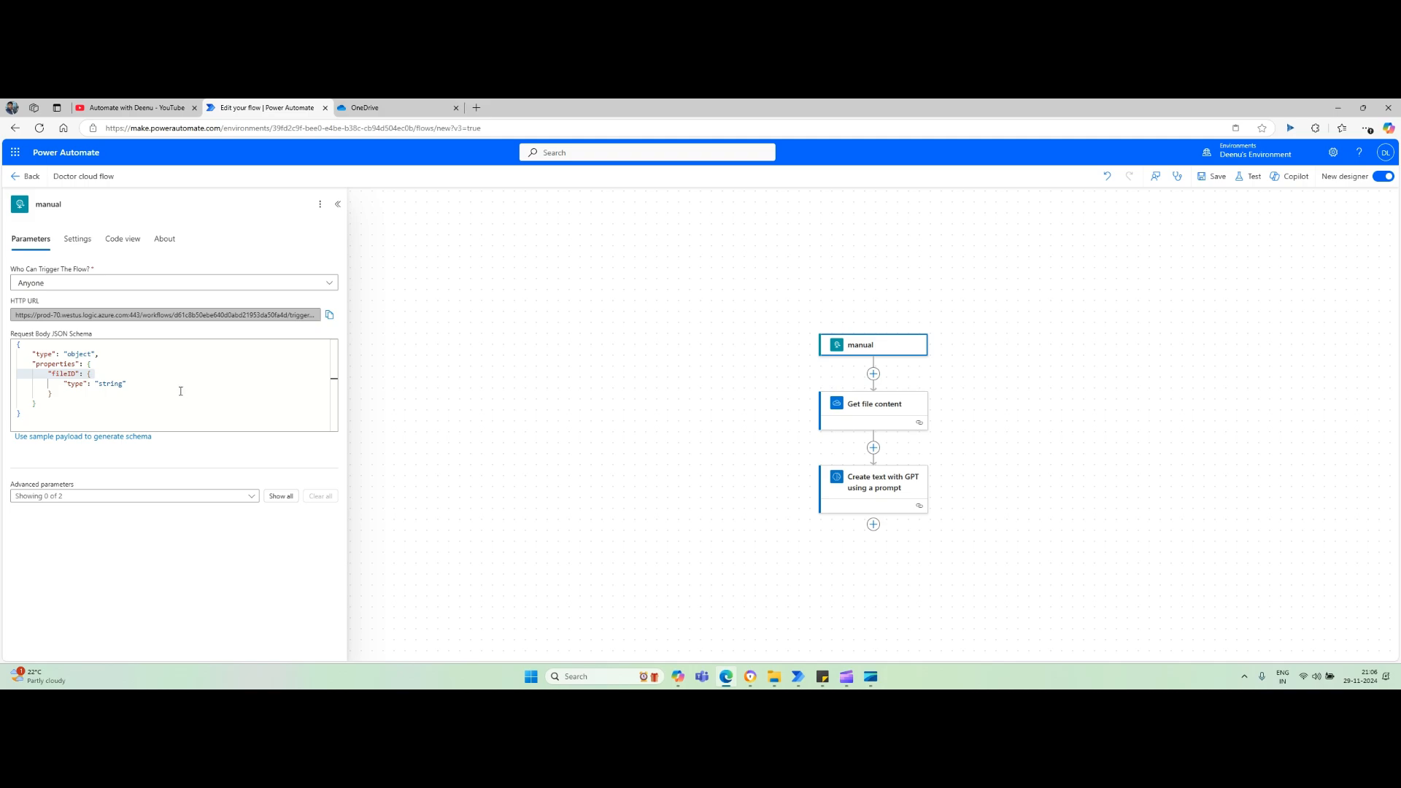
- Replace the Get file content action's file with the trigger's fileID, save the flow and close the Flow Checker
{"action": "left_click", "coordinate": [869, 410]}
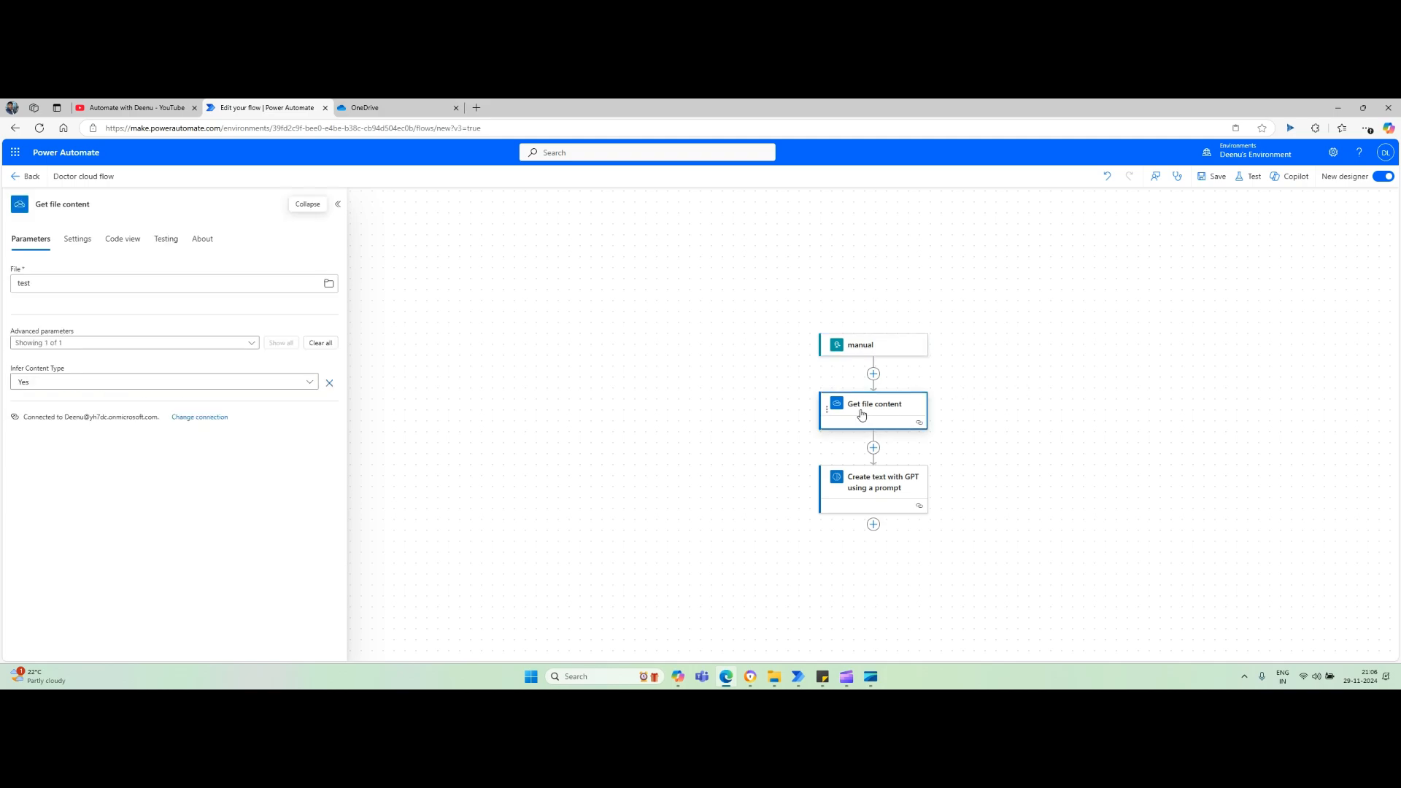
{"action": "double_click", "coordinate": [91, 287]}
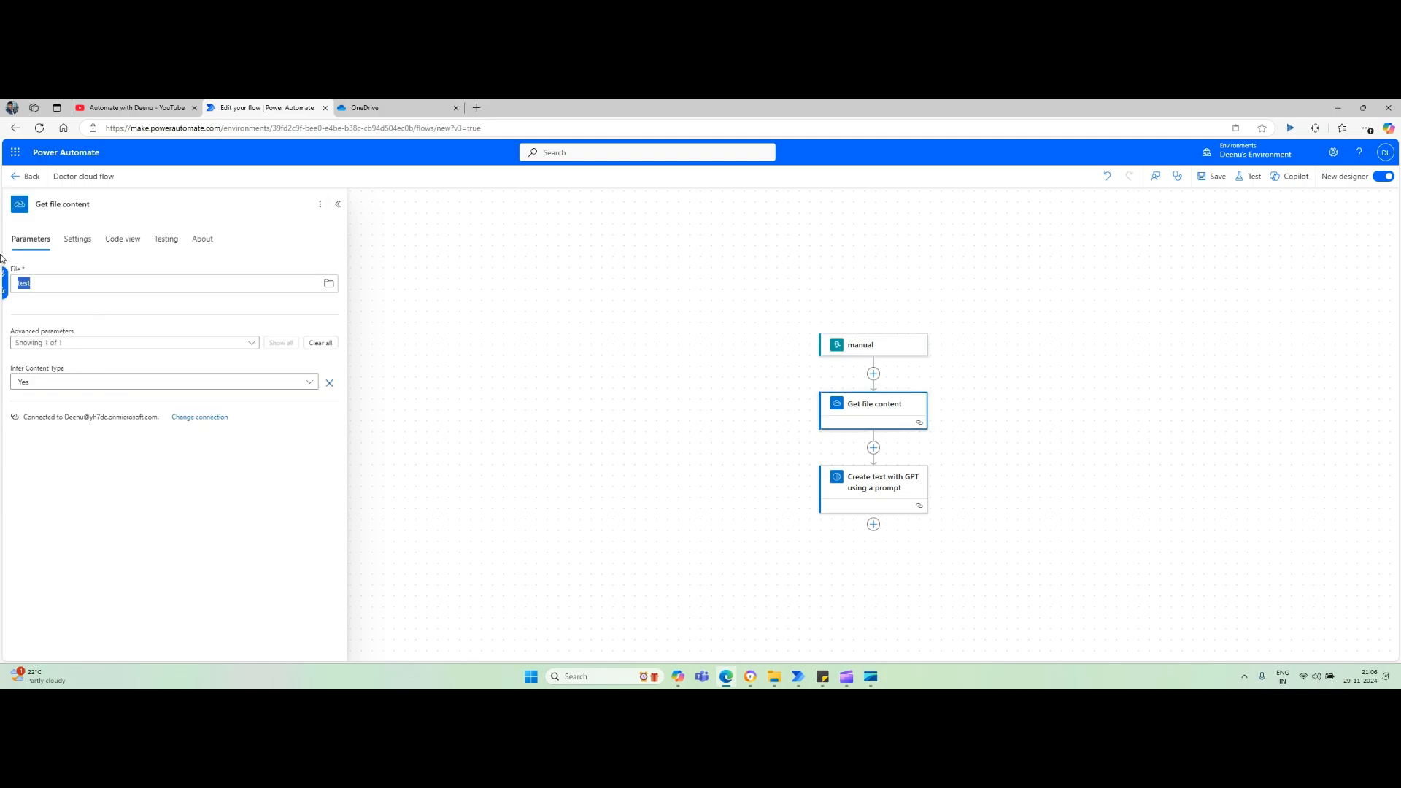
{"action": "key", "text": "BackSpace"}
{"action": "left_click", "coordinate": [5, 272]}
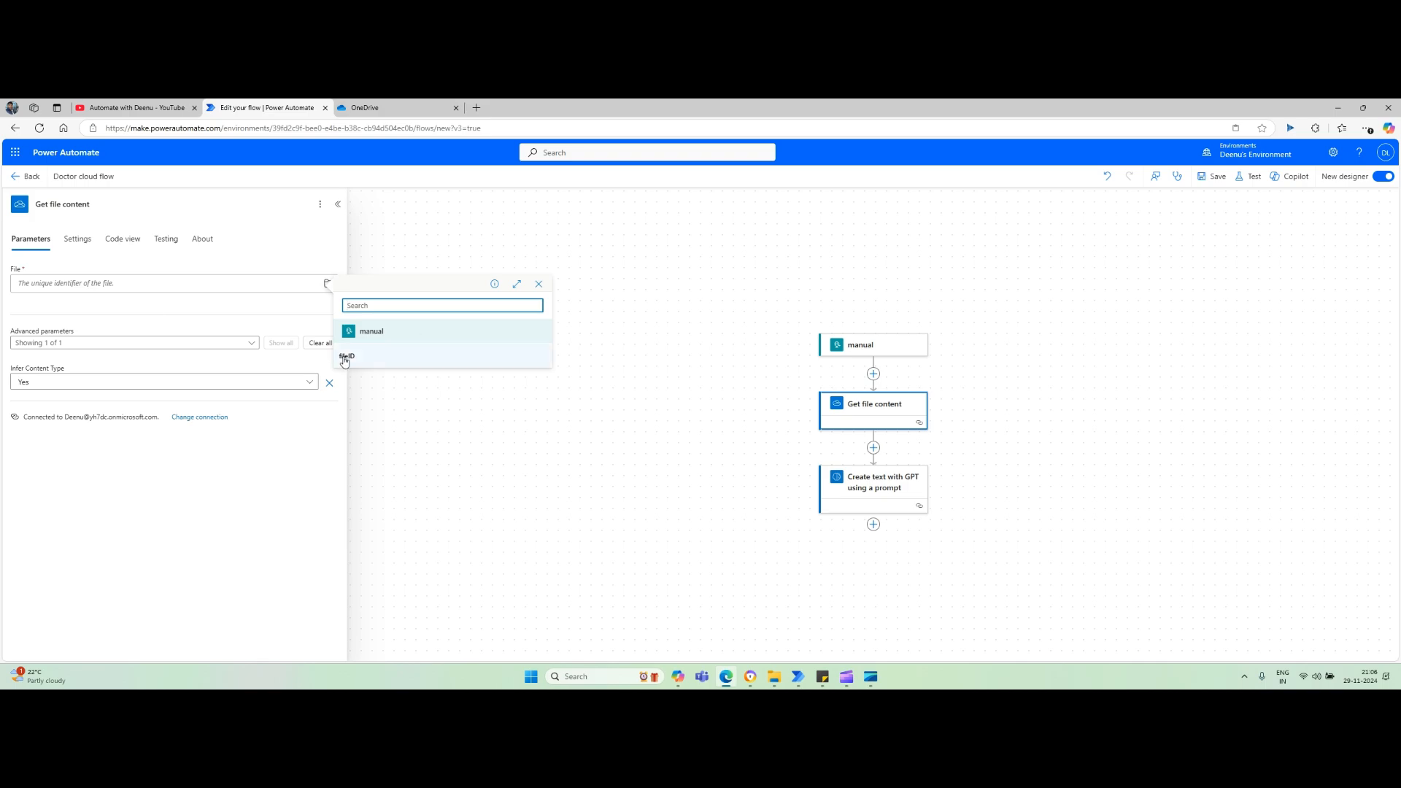
{"action": "left_click", "coordinate": [347, 357]}
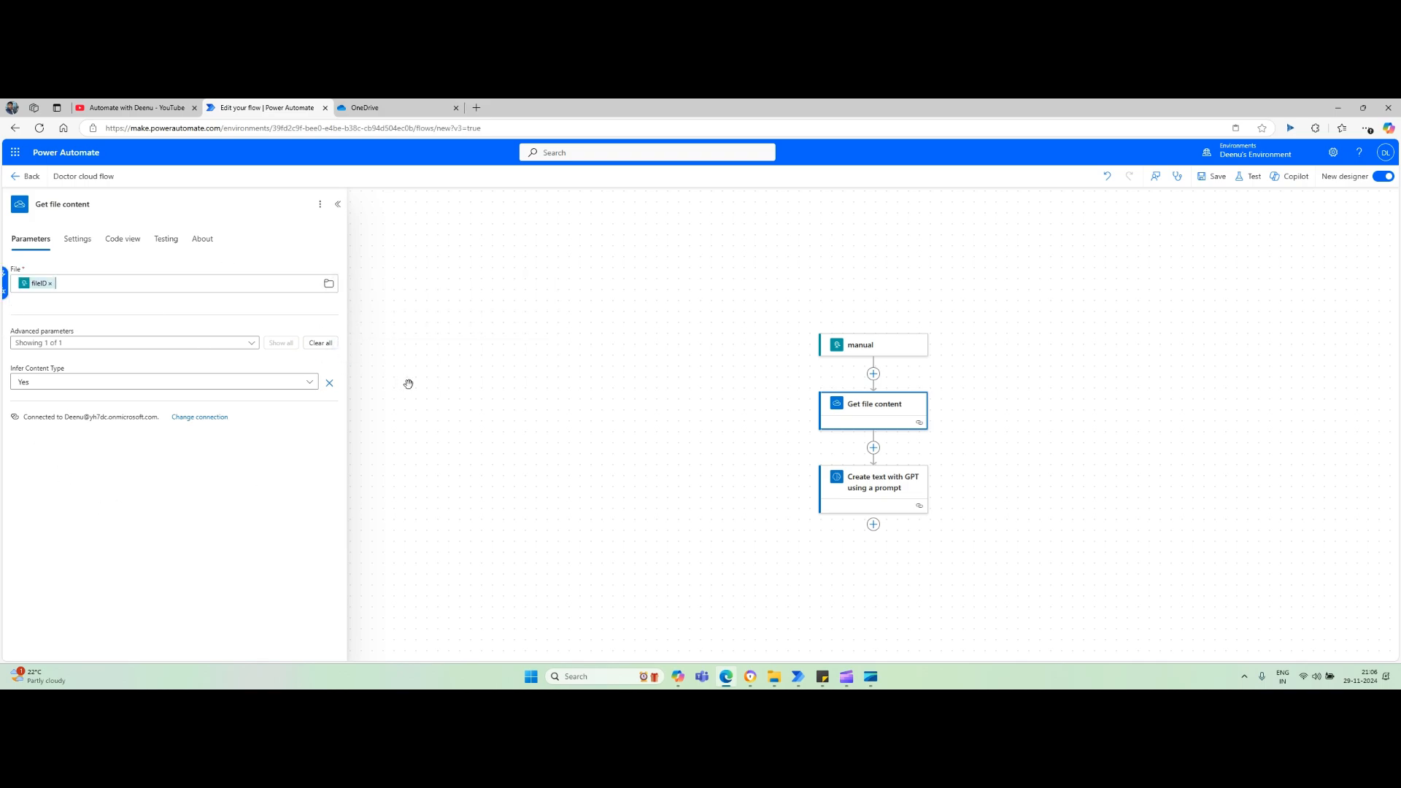
{"action": "left_click", "coordinate": [1213, 177]}
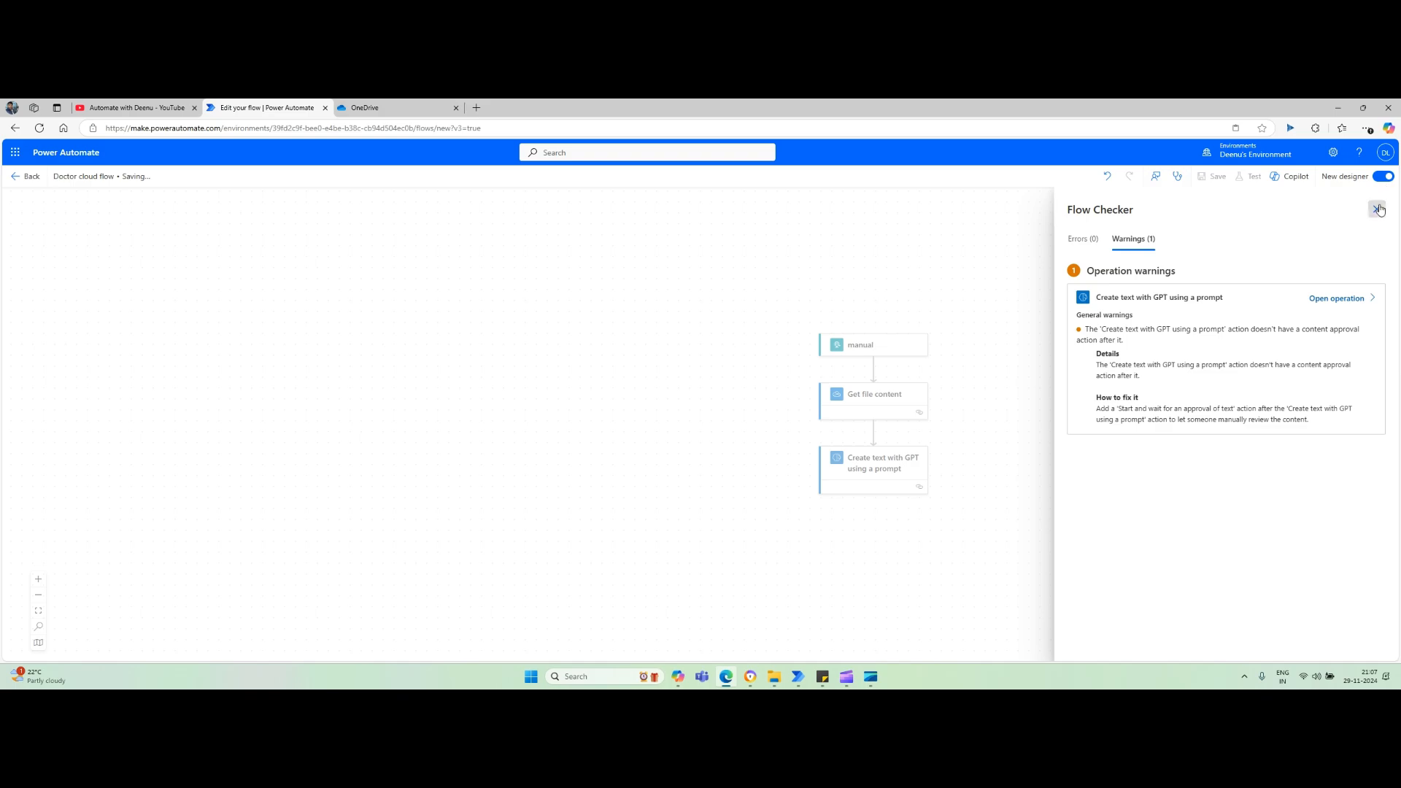
{"action": "left_click", "coordinate": [1377, 209]}
- In the Create text with GPT action, select the Doctor Prescription Checker prompt and set ScannedImage to the File content output
{"action": "left_click", "coordinate": [887, 470]}
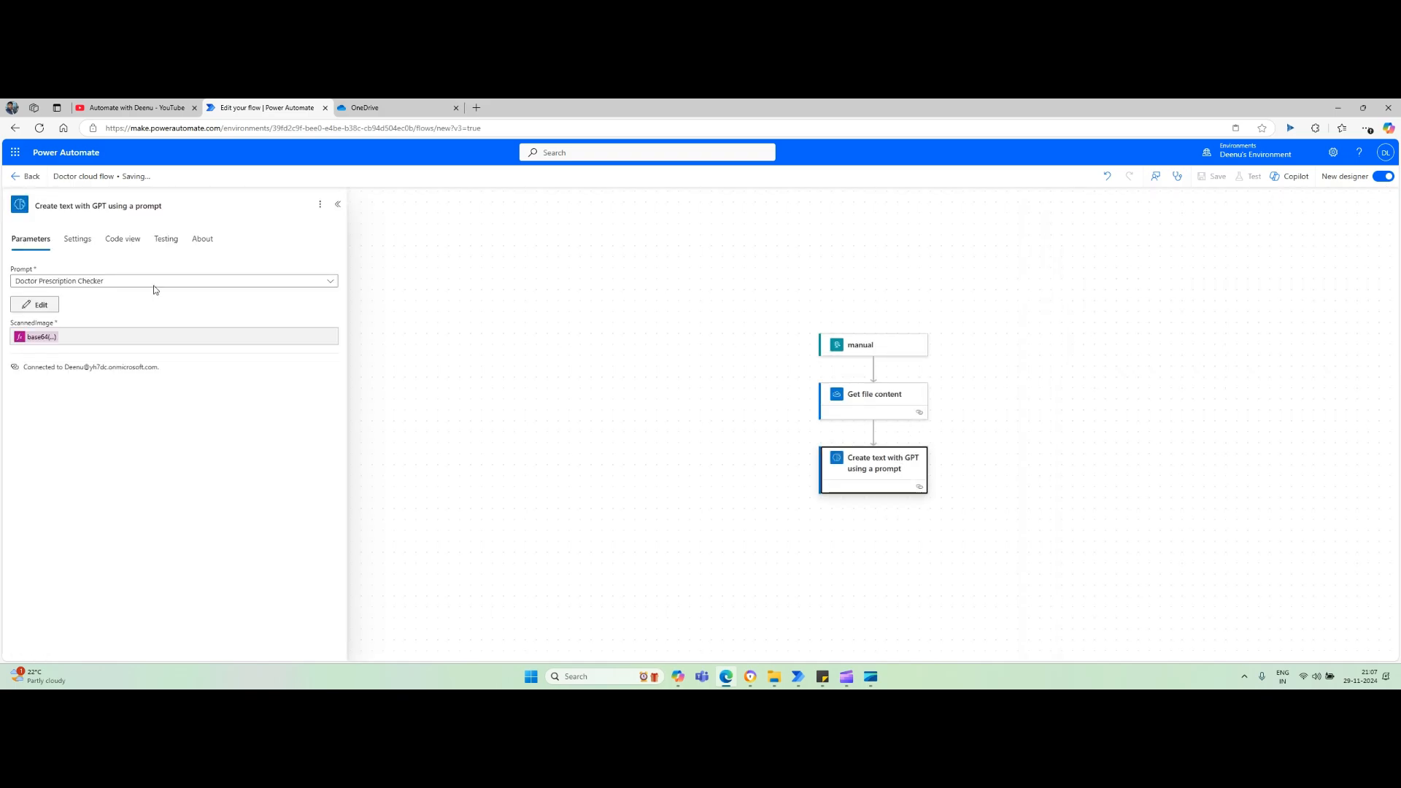
{"action": "left_click", "coordinate": [91, 343]}
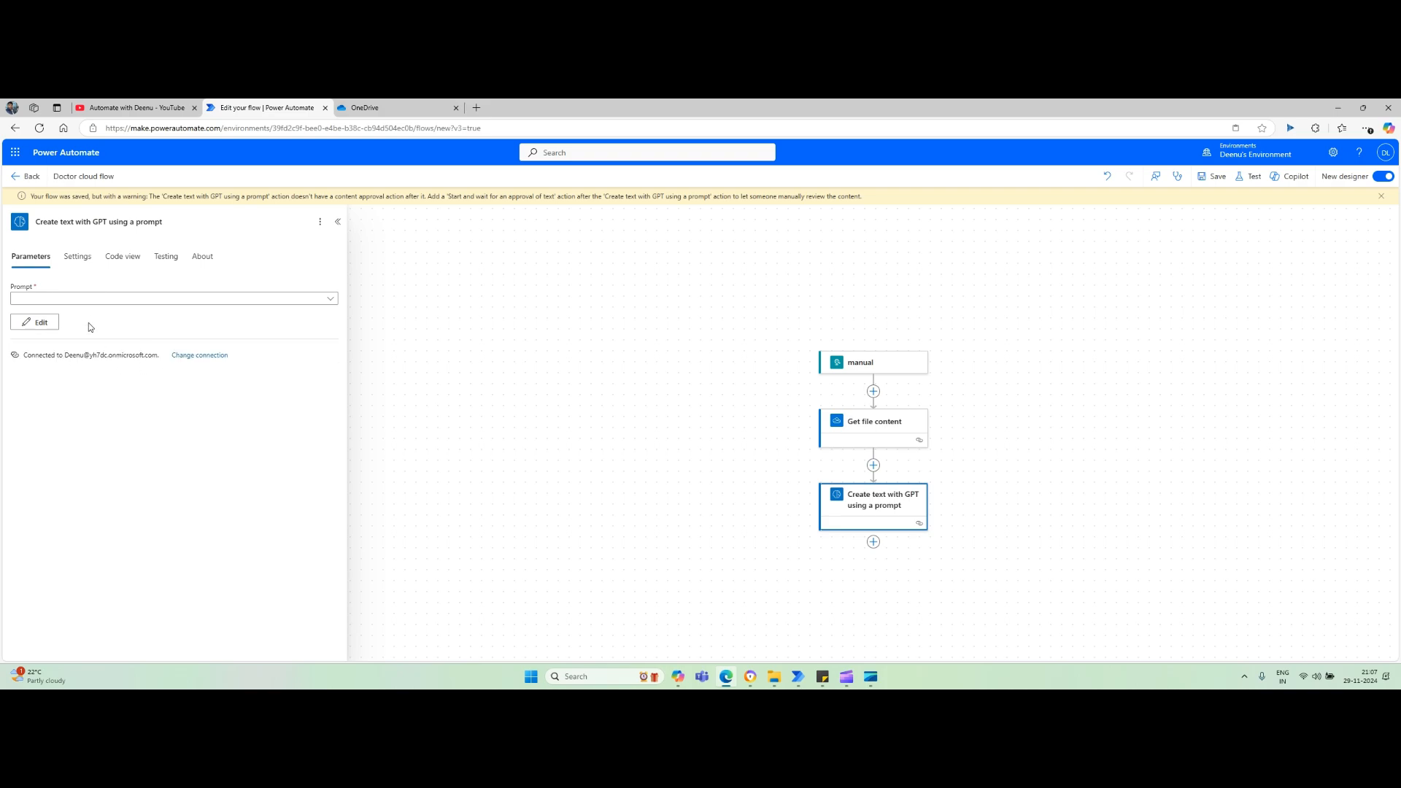
{"action": "left_click", "coordinate": [83, 298]}
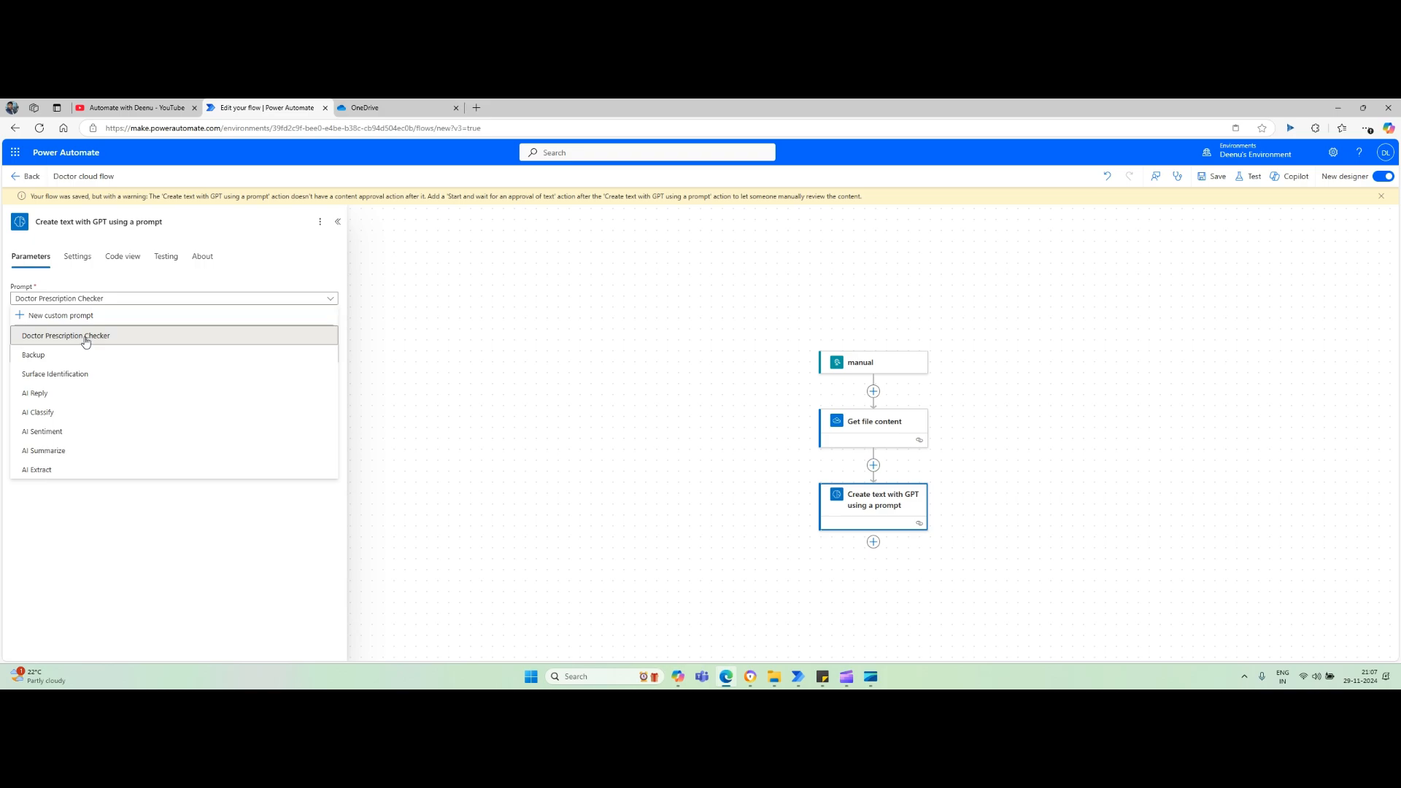
{"action": "left_click", "coordinate": [91, 337]}
{"action": "left_click", "coordinate": [93, 353]}
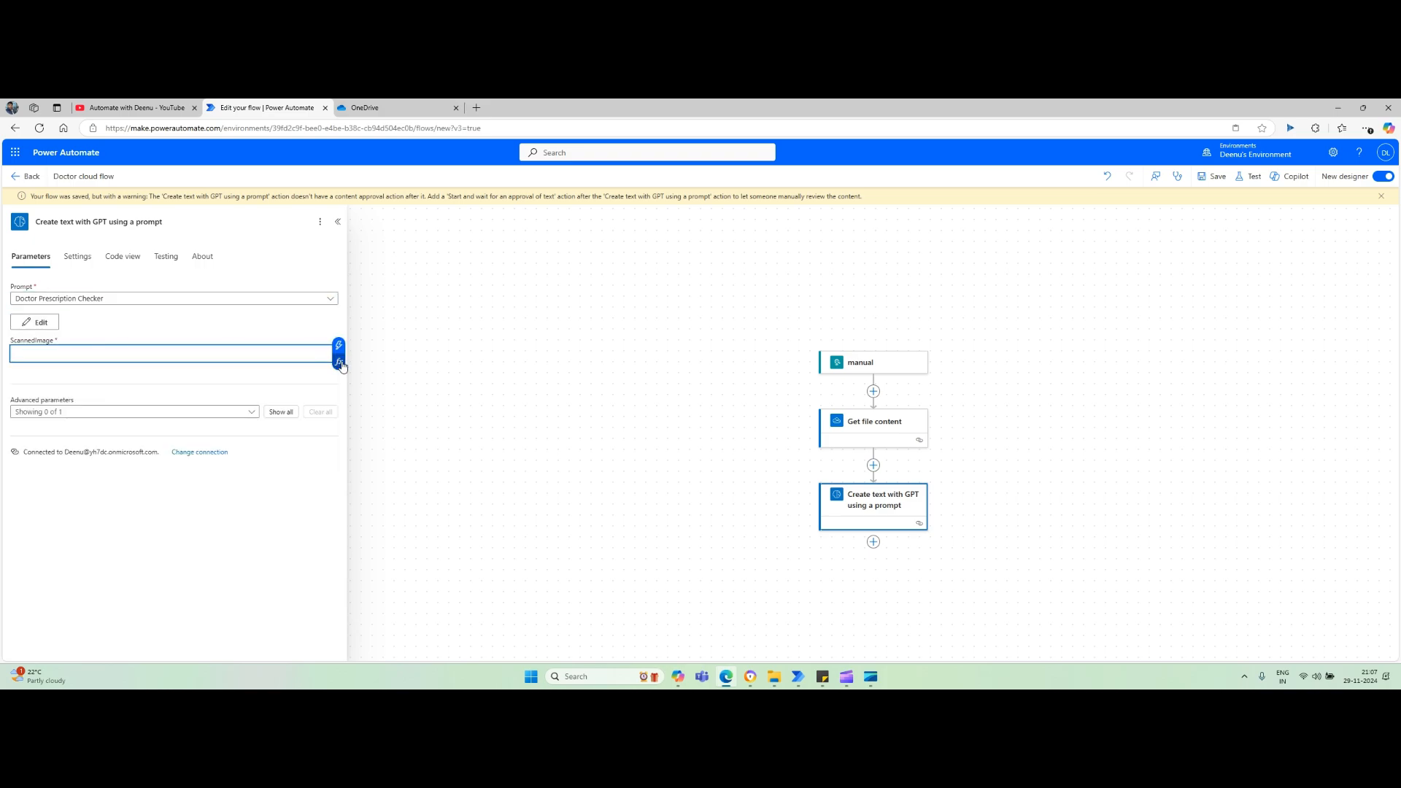
{"action": "left_click", "coordinate": [339, 344]}
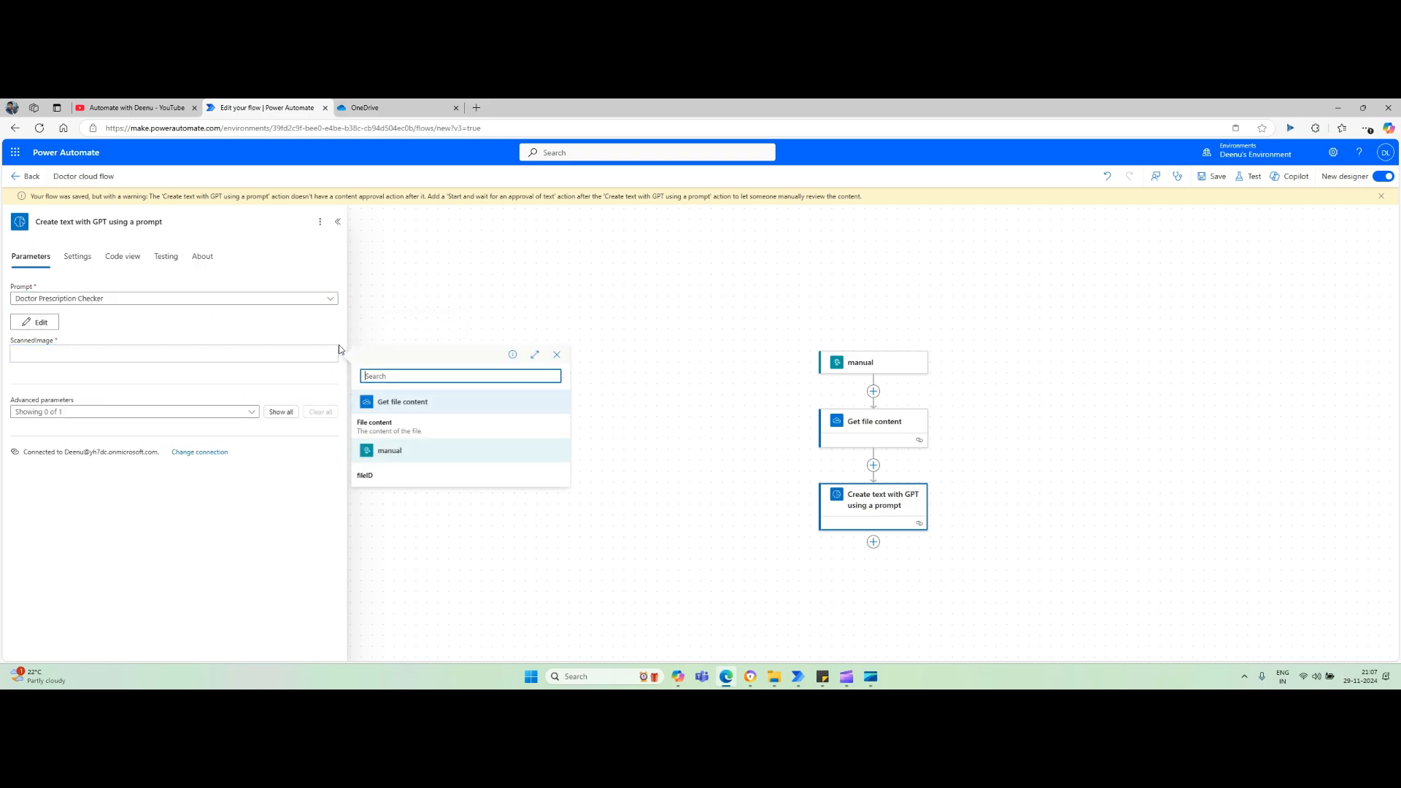
{"action": "left_click", "coordinate": [385, 433]}
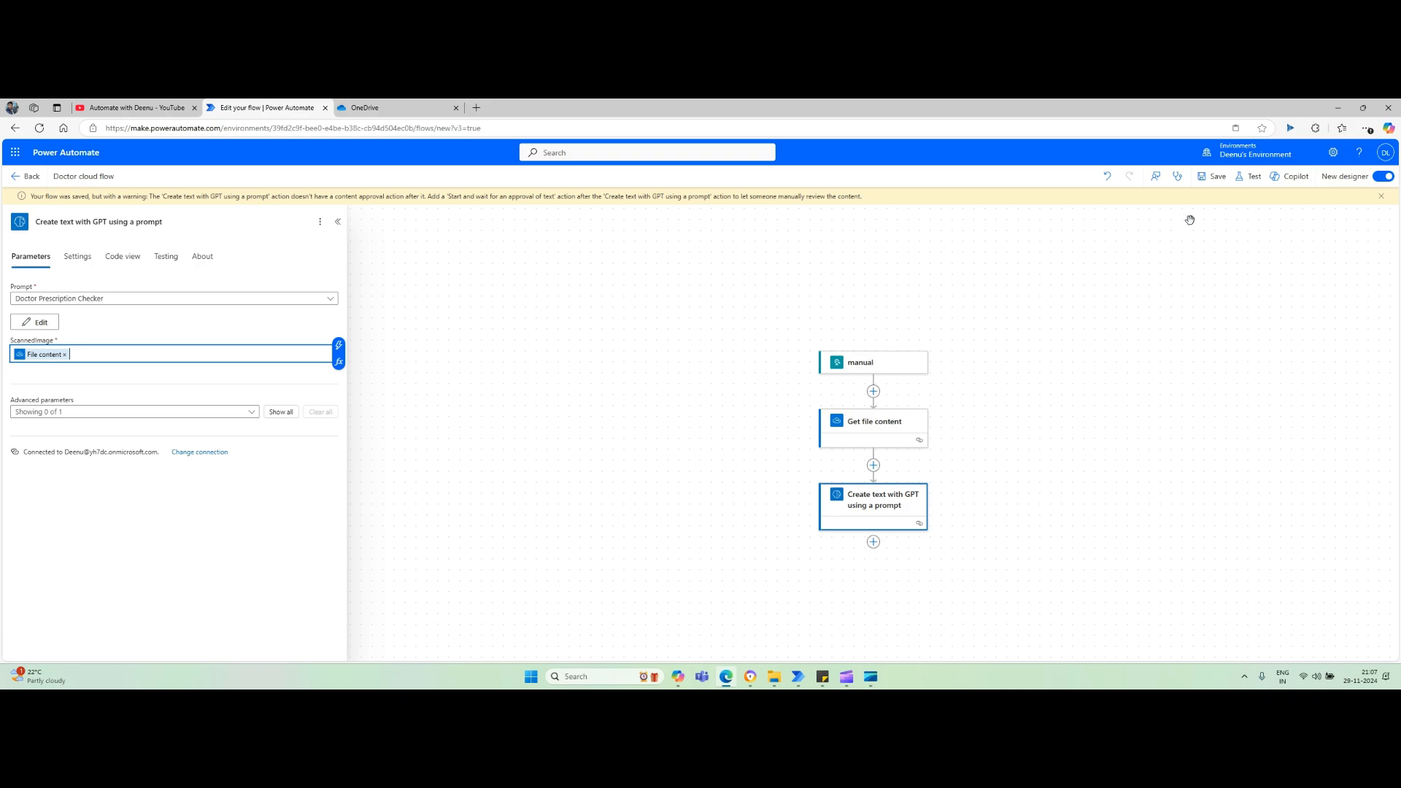
- Save the cloud flow, close the Flow Checker and return to the flow's details page
{"action": "left_click", "coordinate": [1213, 177]}
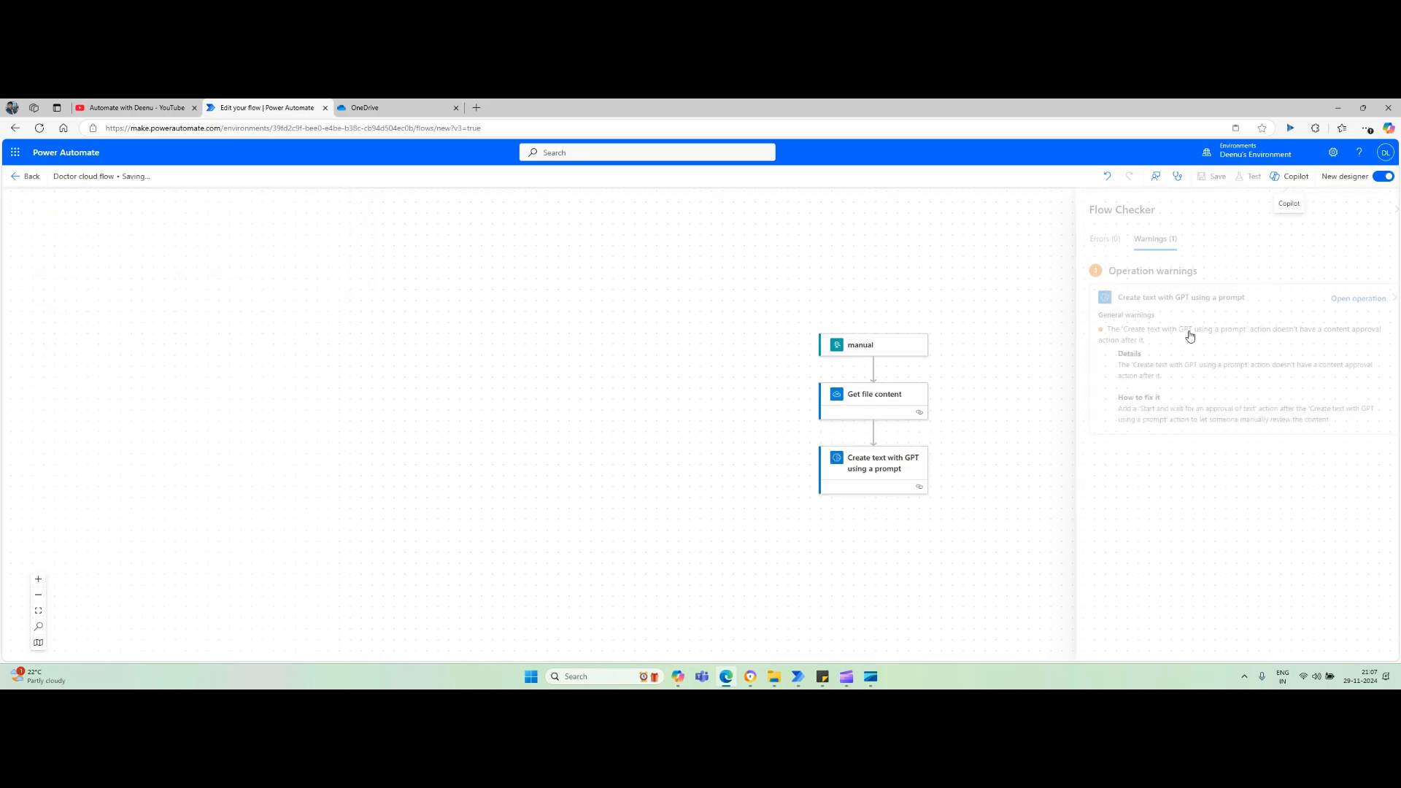
{"action": "left_click", "coordinate": [1377, 209]}
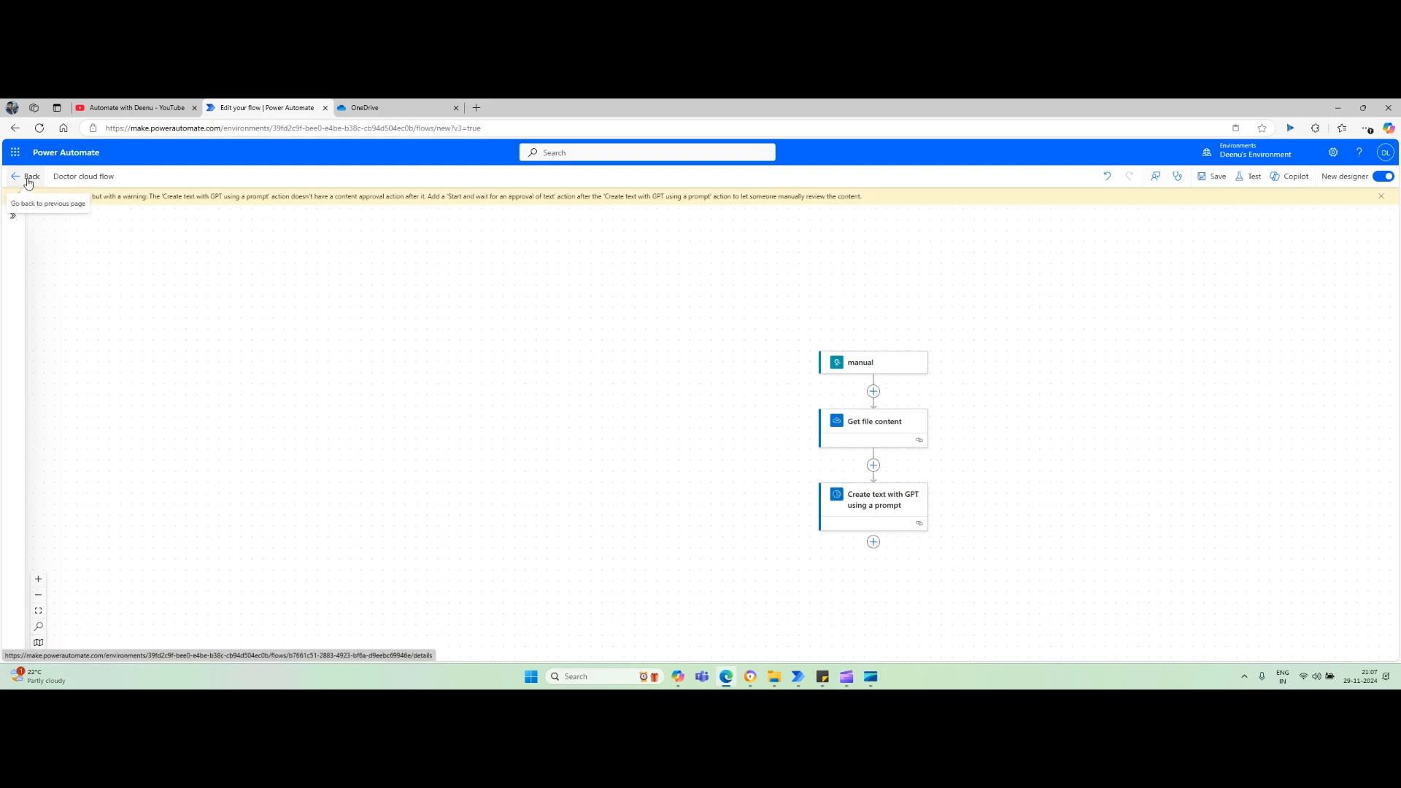
{"action": "left_click", "coordinate": [29, 179]}
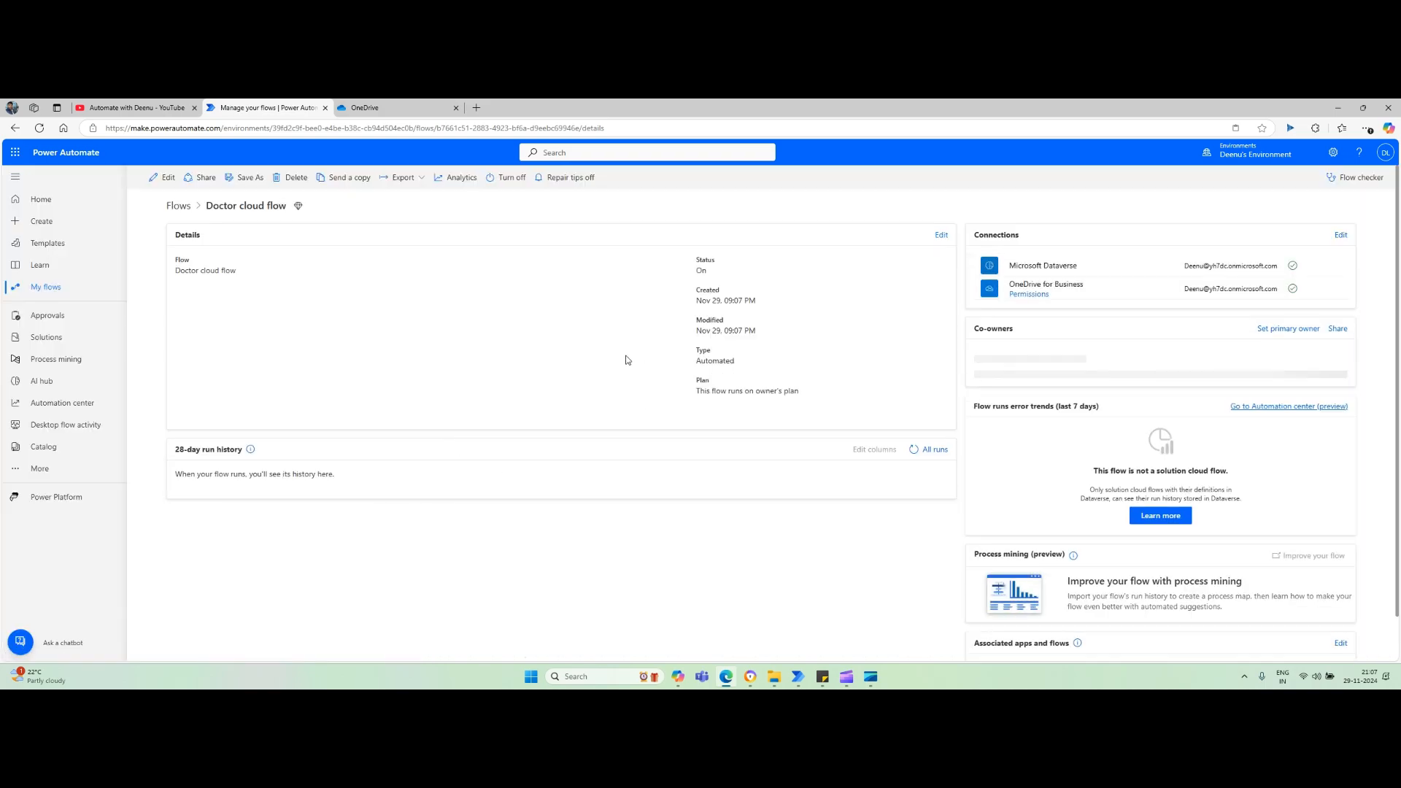
- Switch to the desktop flow designer, stop the paused run and examine the CreateFileResponse variable's properties
{"action": "left_click", "coordinate": [1339, 109]}
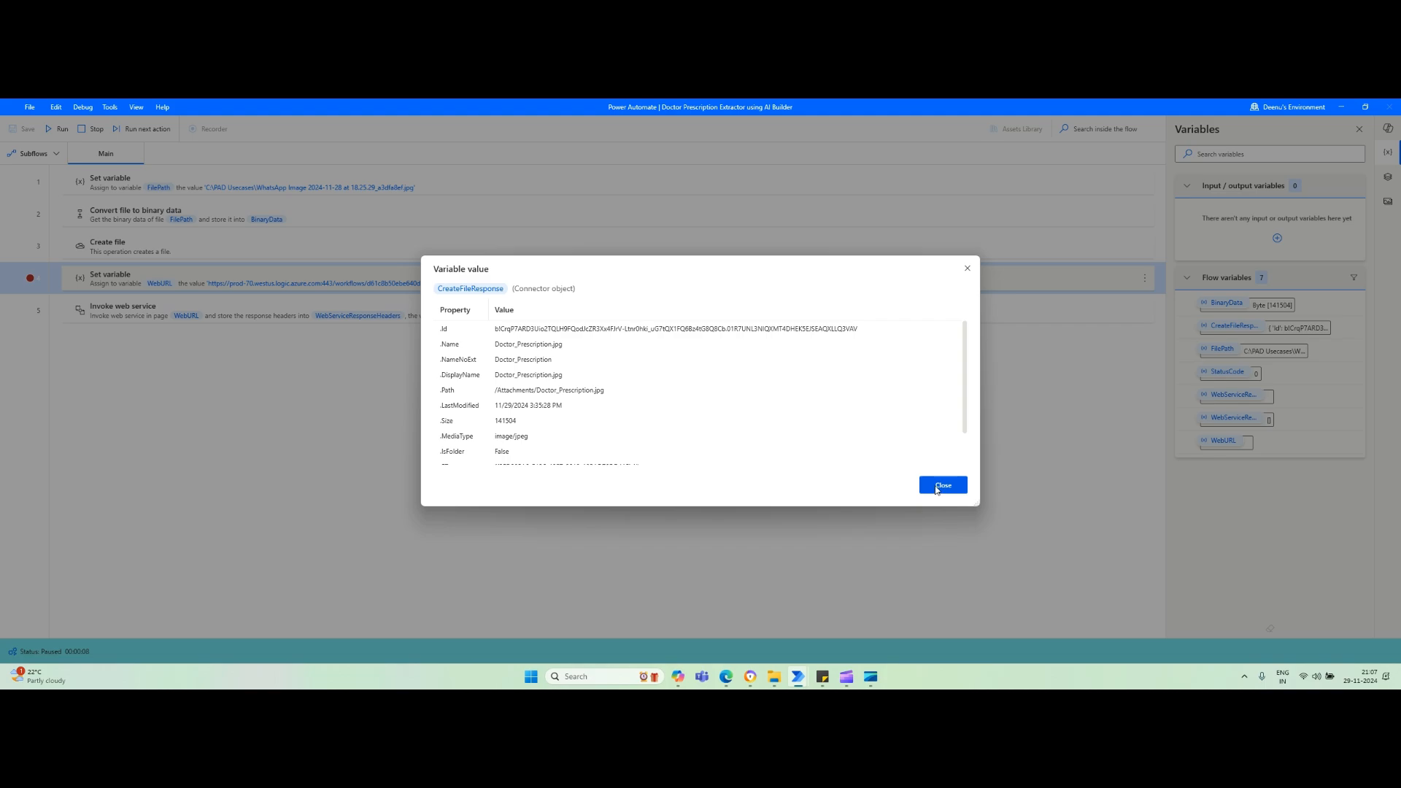
{"action": "left_click", "coordinate": [937, 488]}
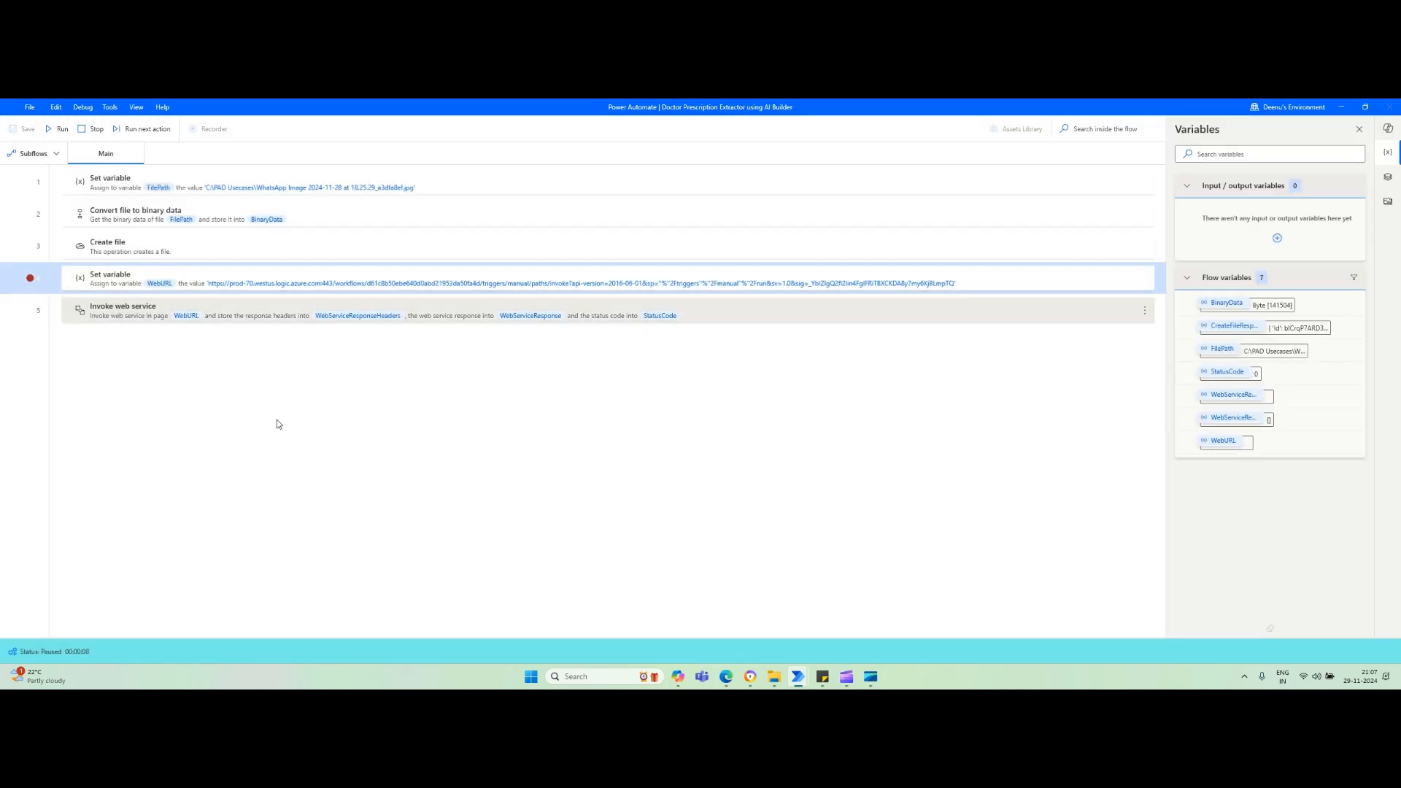
{"action": "left_click", "coordinate": [91, 131]}
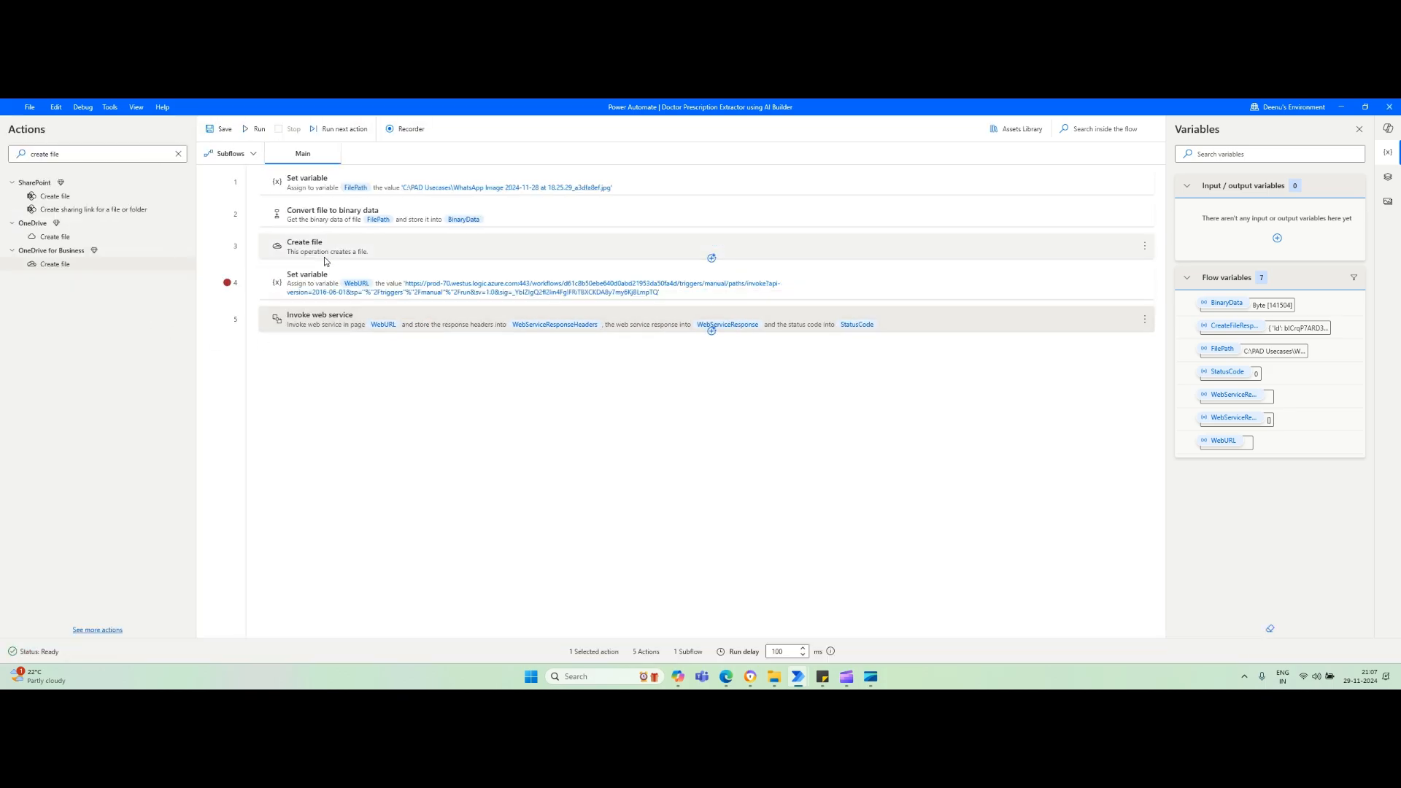
{"action": "double_click", "coordinate": [1232, 328]}
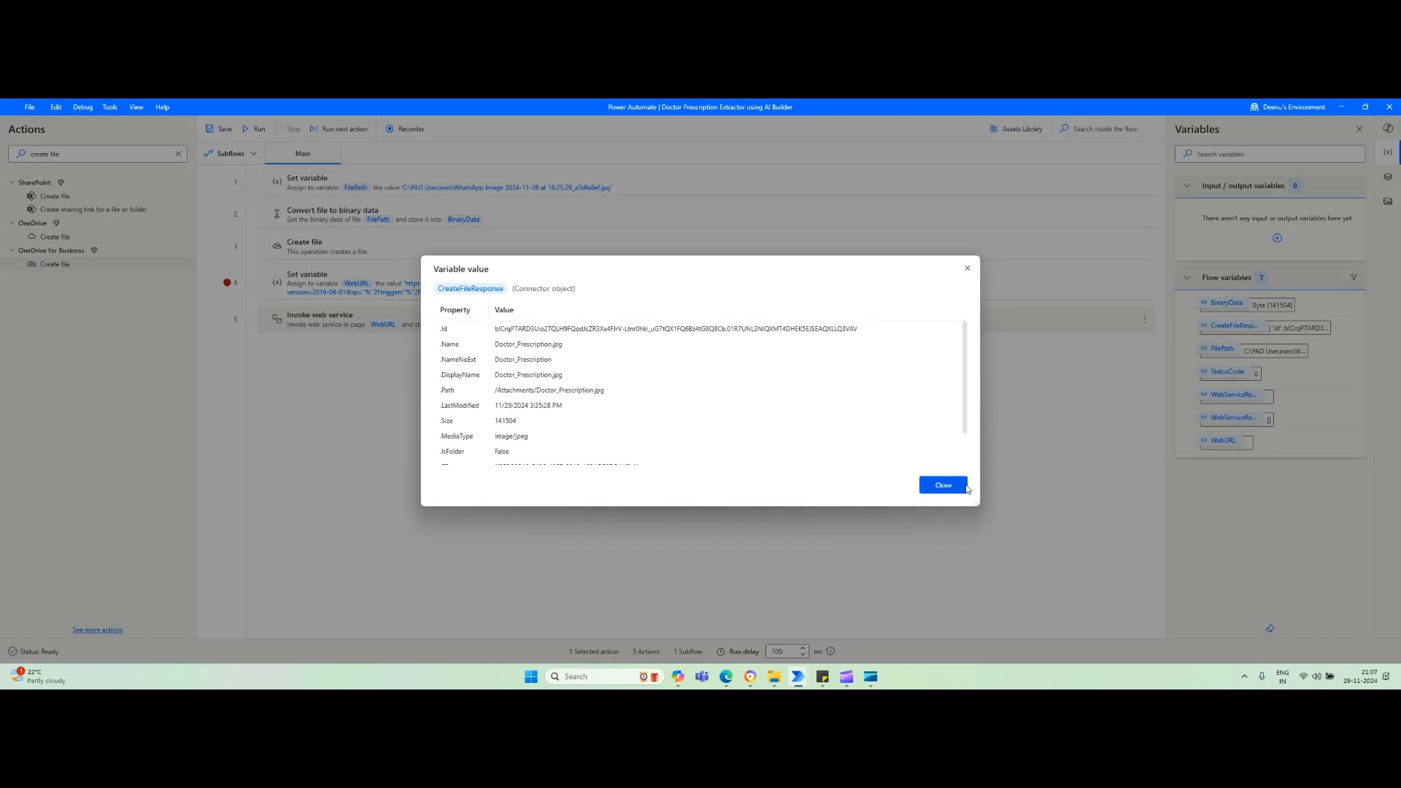
{"action": "left_click", "coordinate": [942, 485]}
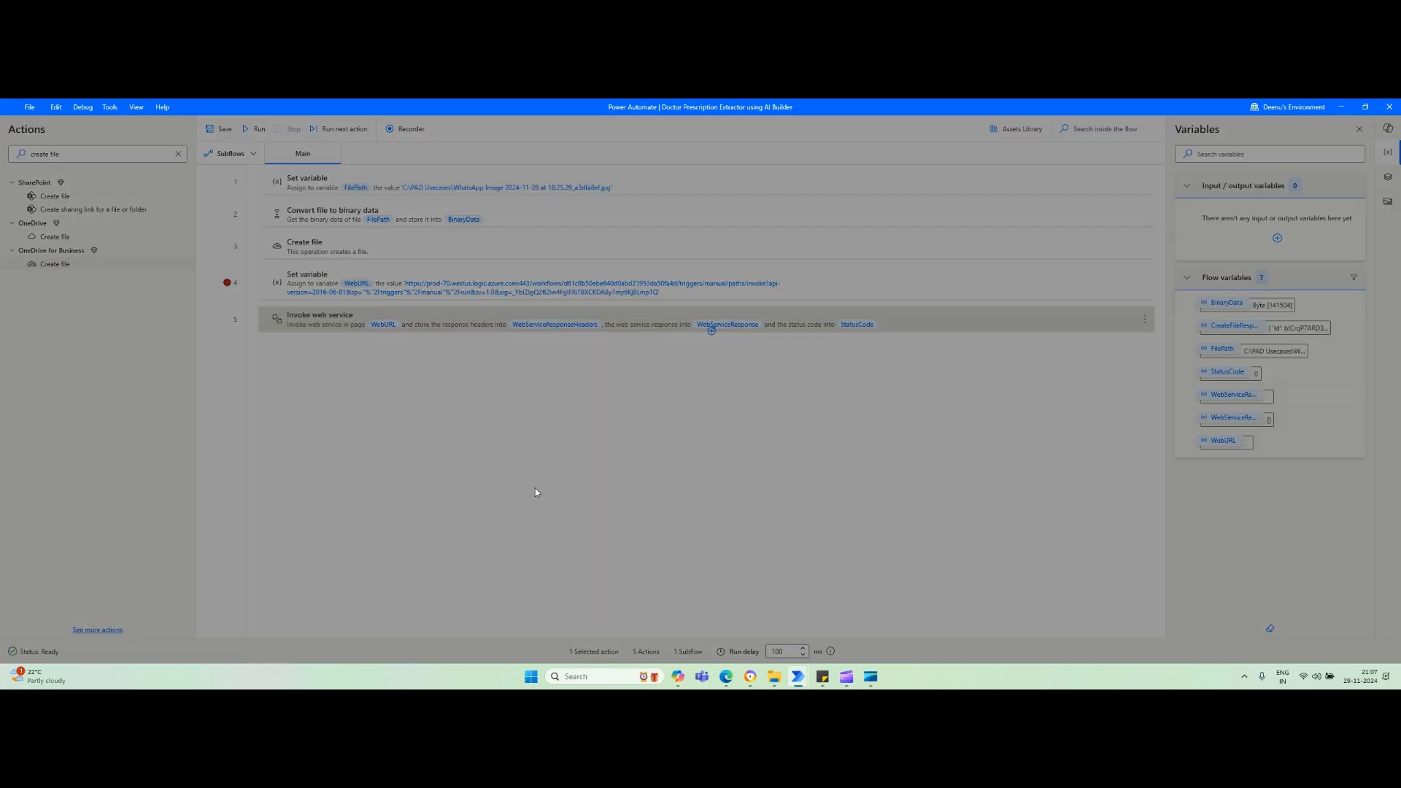
- Open the Invoke web service action and check the property name in the Doctor cloud flow's manual trigger schema
{"action": "left_click", "coordinate": [633, 429]}
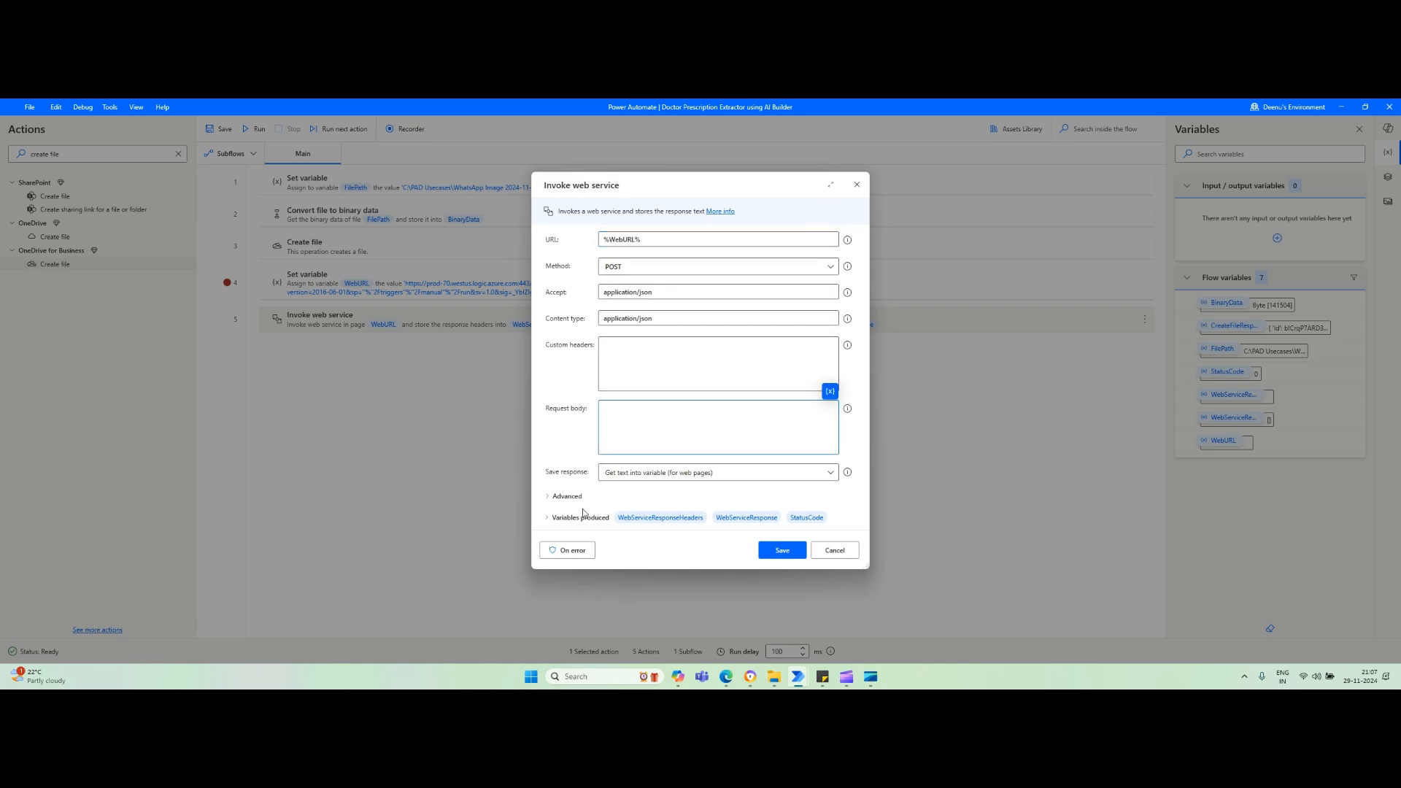
{"action": "key", "text": "alt+Tab"}
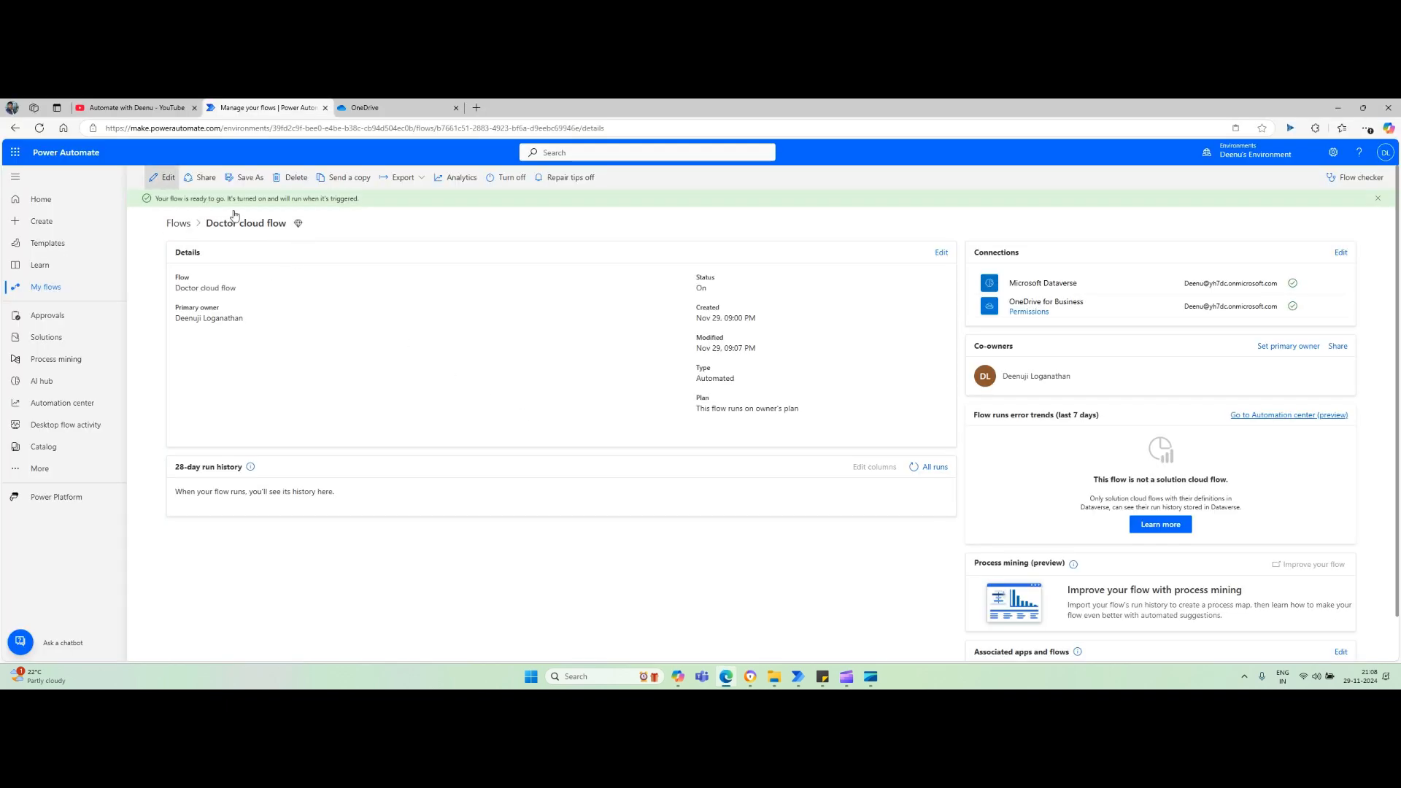
{"action": "left_click", "coordinate": [165, 178]}
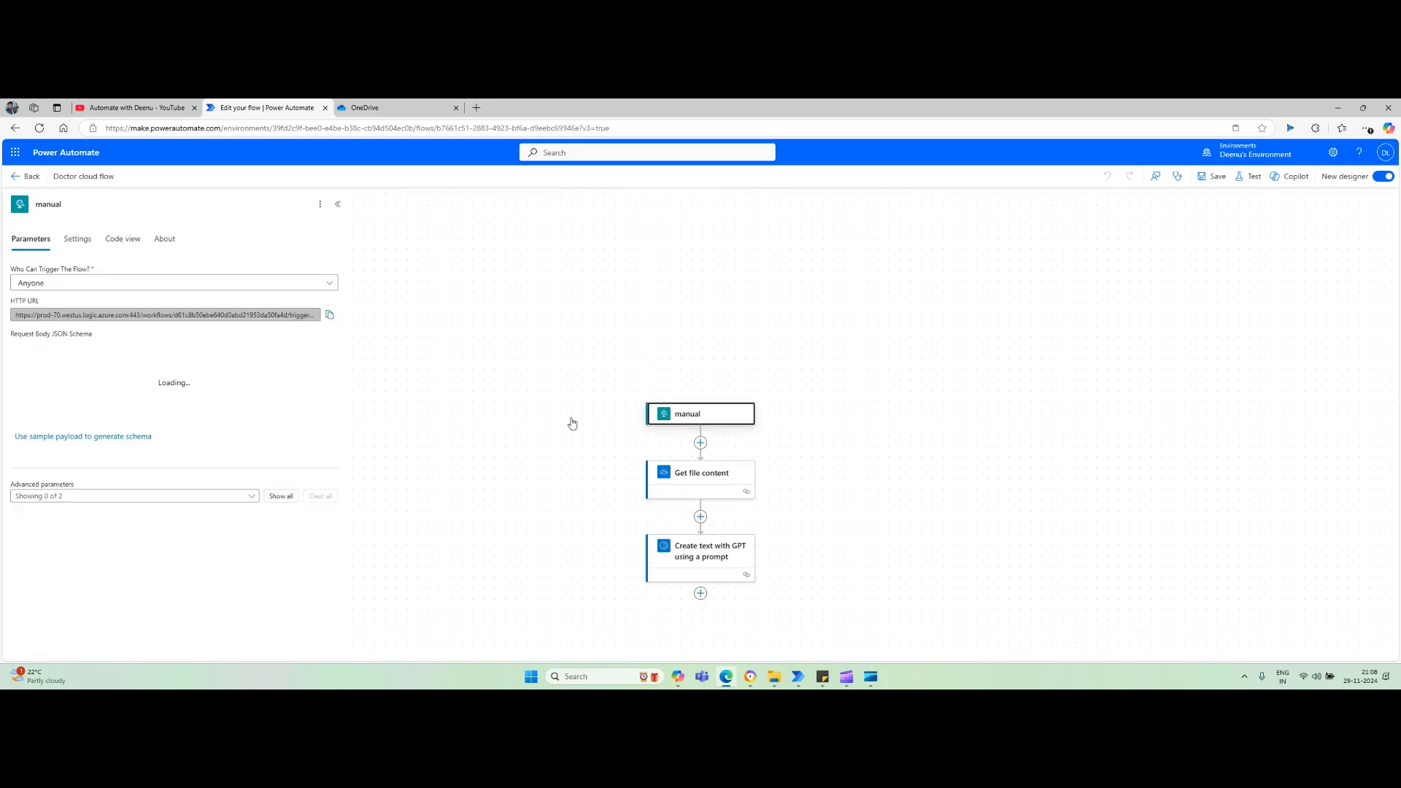
{"action": "double_click", "coordinate": [67, 375]}
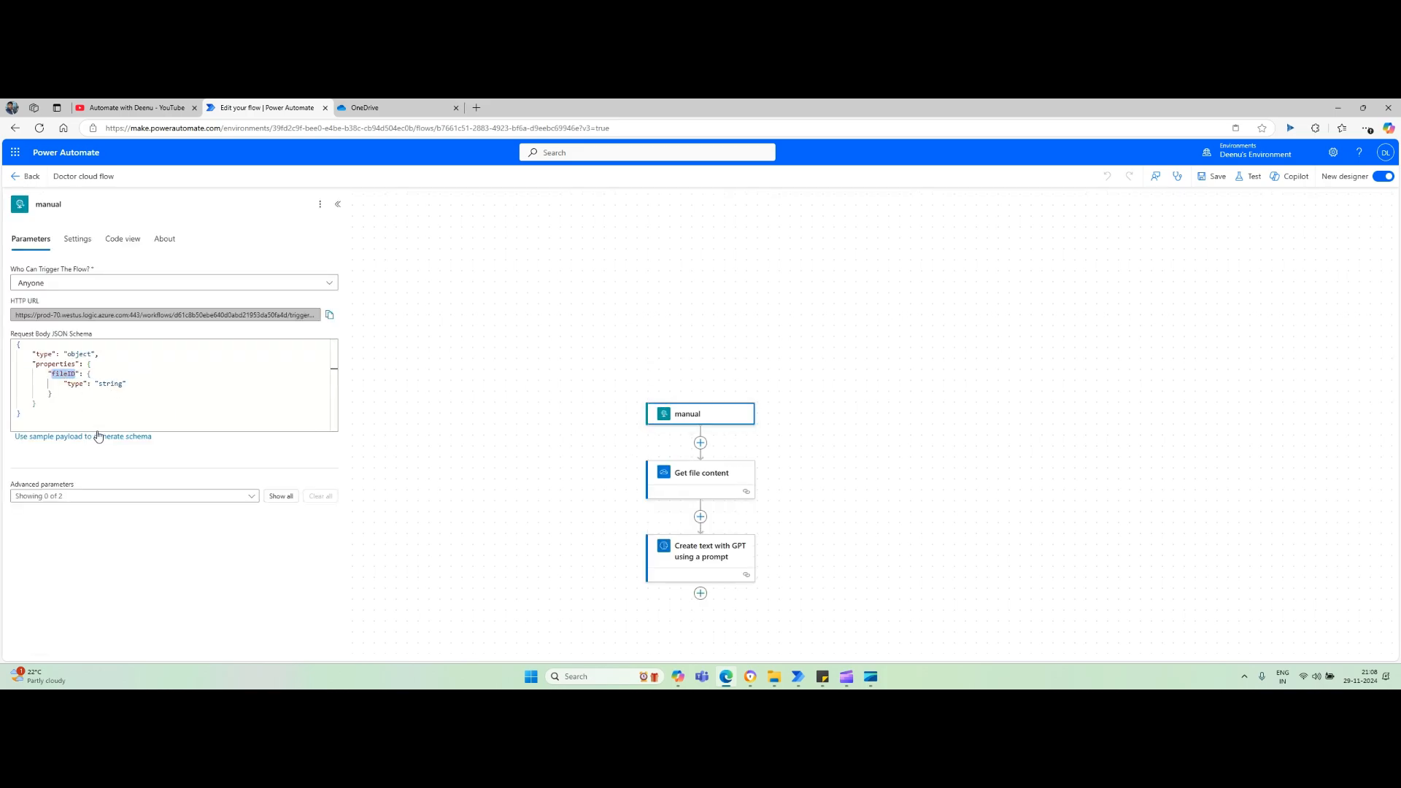
{"action": "key", "text": "alt+Tab"}
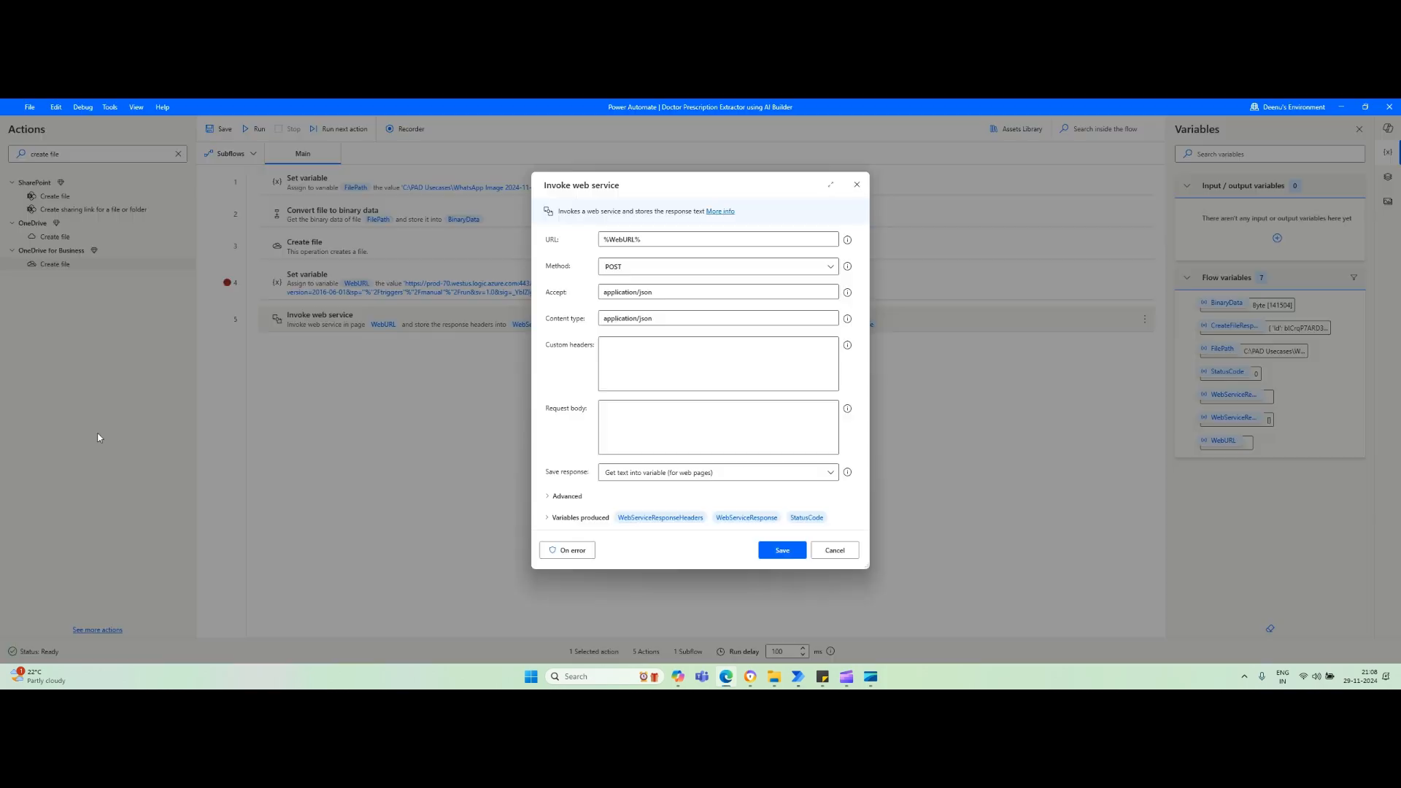
- Write the Invoke web service request body as JSON with a fileID key holding the quoted CreateFileResponse Id property
{"action": "left_click", "coordinate": [636, 425]}
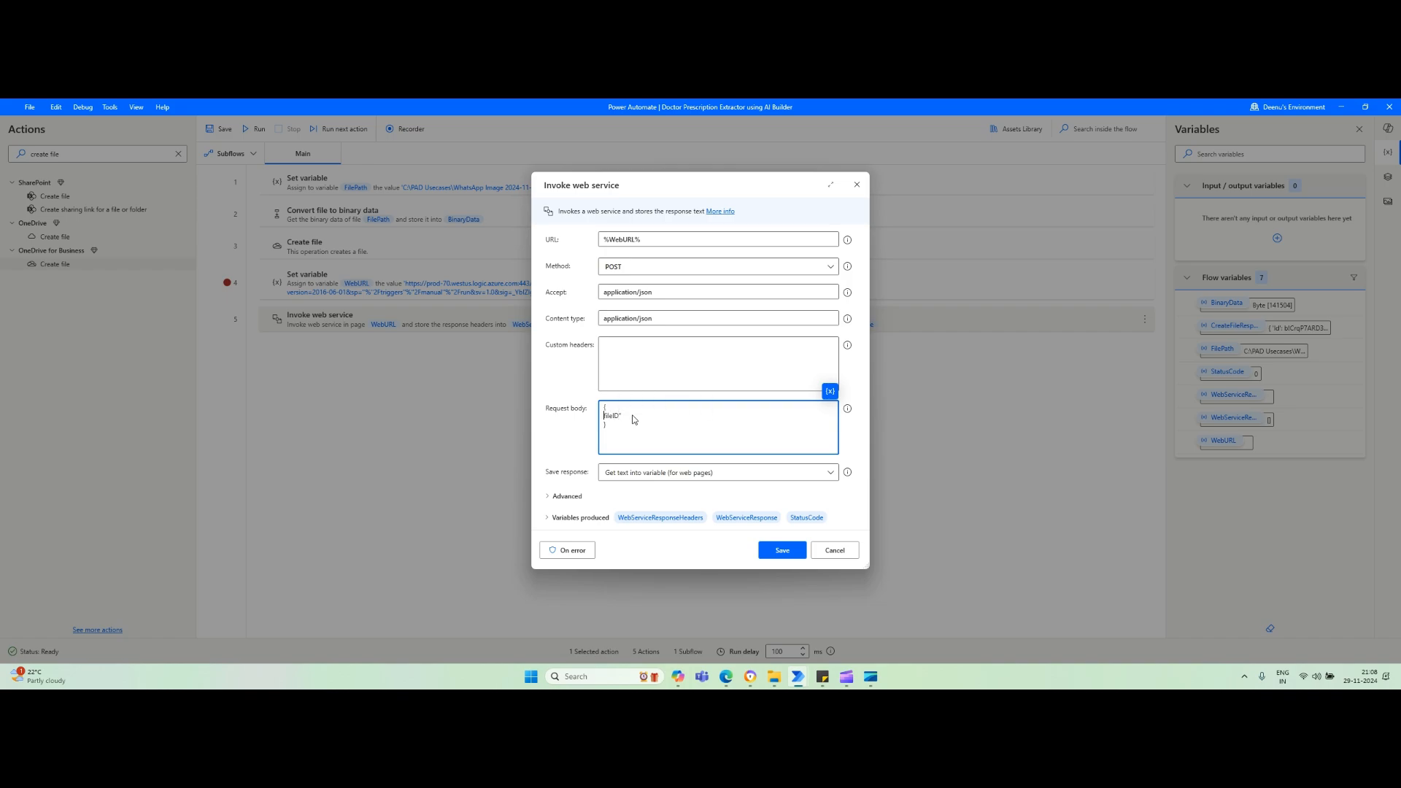
{"action": "type", "text": "\""}
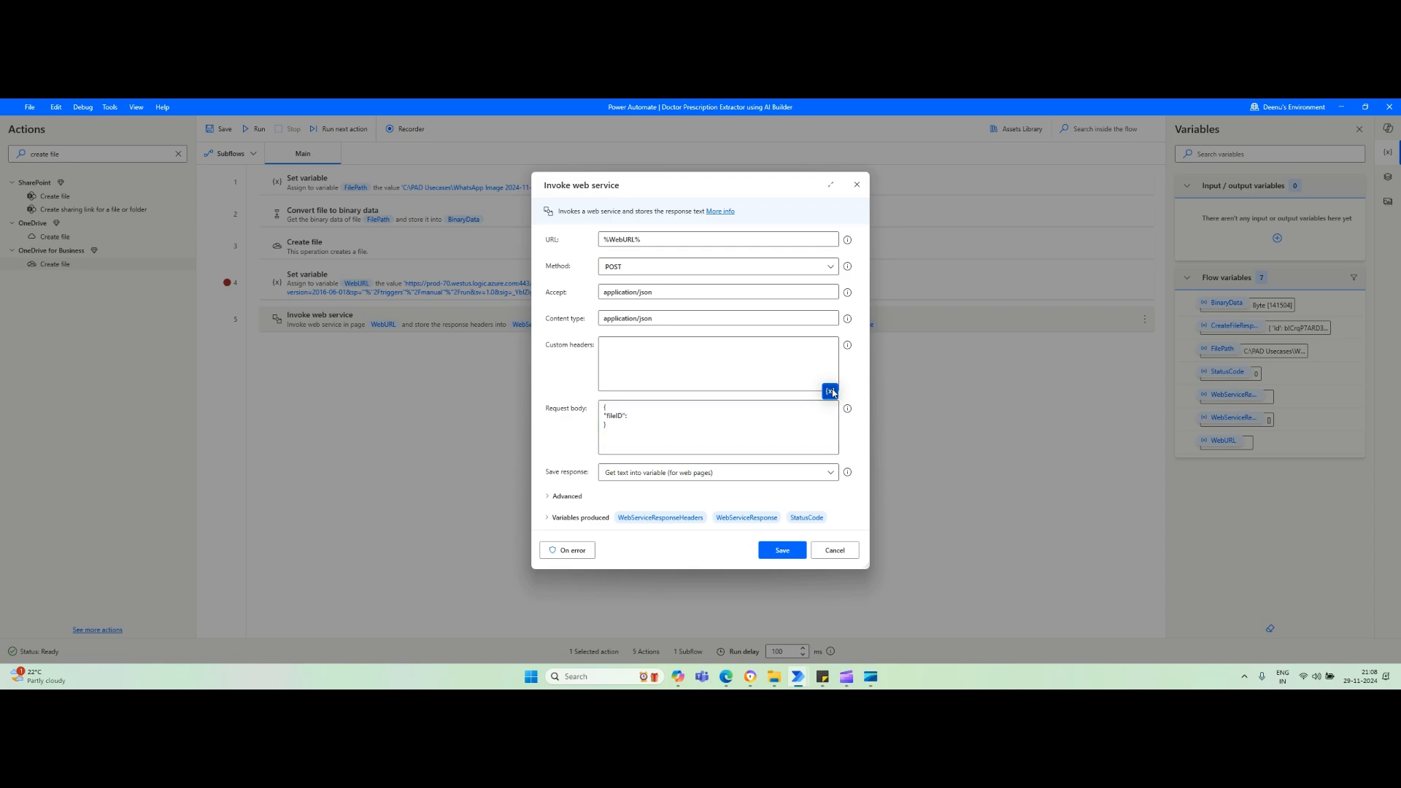
{"action": "left_click", "coordinate": [830, 391]}
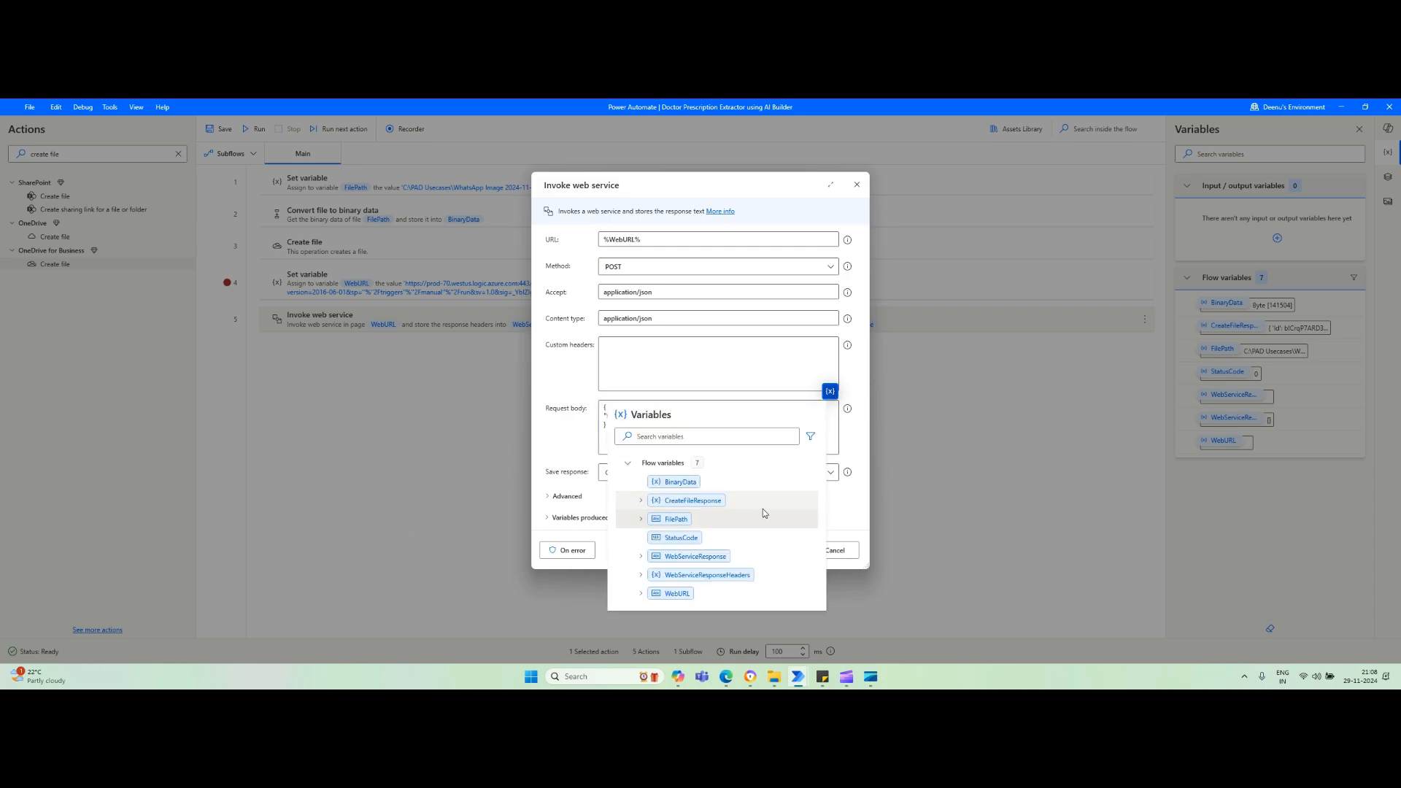
{"action": "left_click", "coordinate": [640, 500]}
{"action": "left_click", "coordinate": [666, 520]}
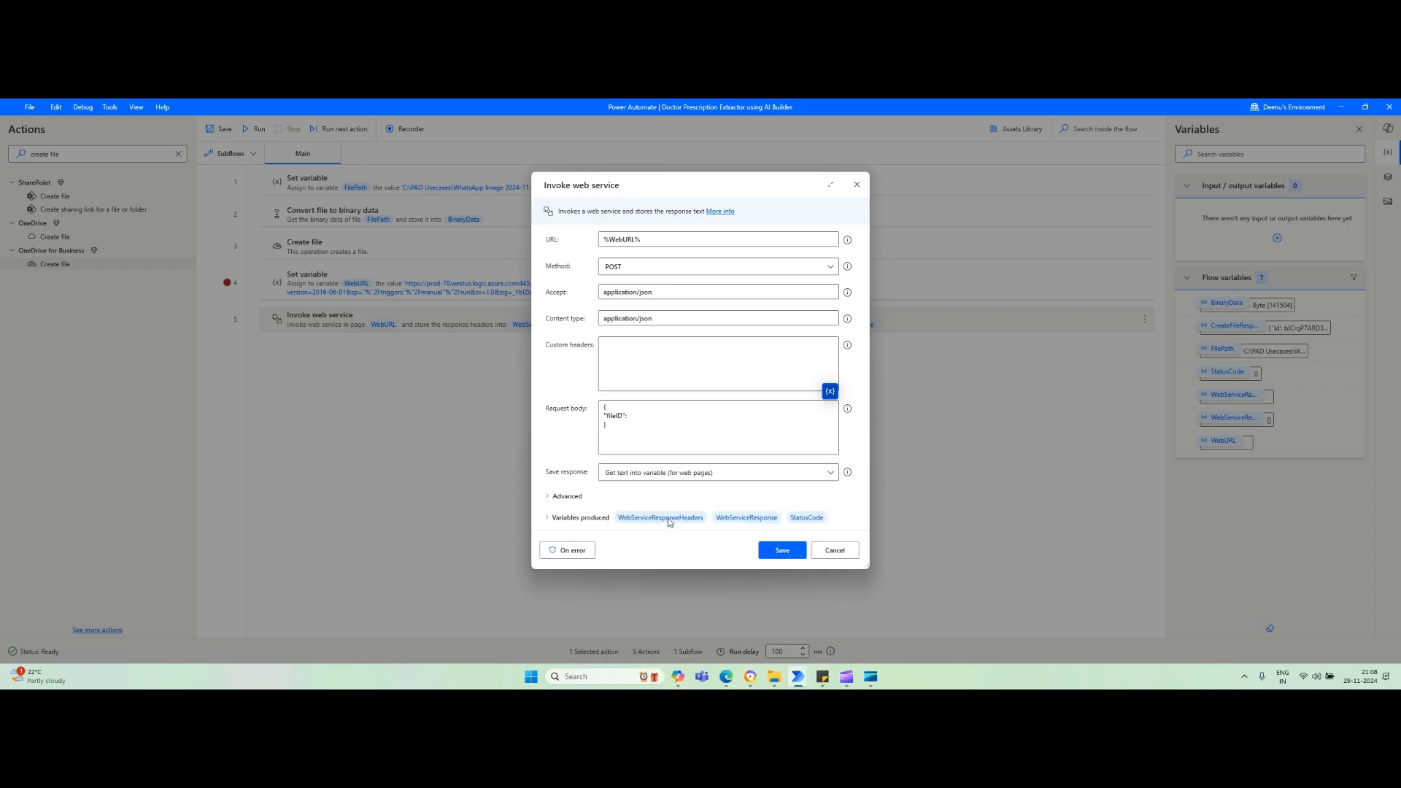
{"action": "left_click", "coordinate": [629, 417]}
{"action": "type", "text": "\""}
- Turn off Encode request body and Follow redirection, turn on Accept untrusted certificates, and save the Invoke web service action
{"action": "left_click", "coordinate": [573, 496]}
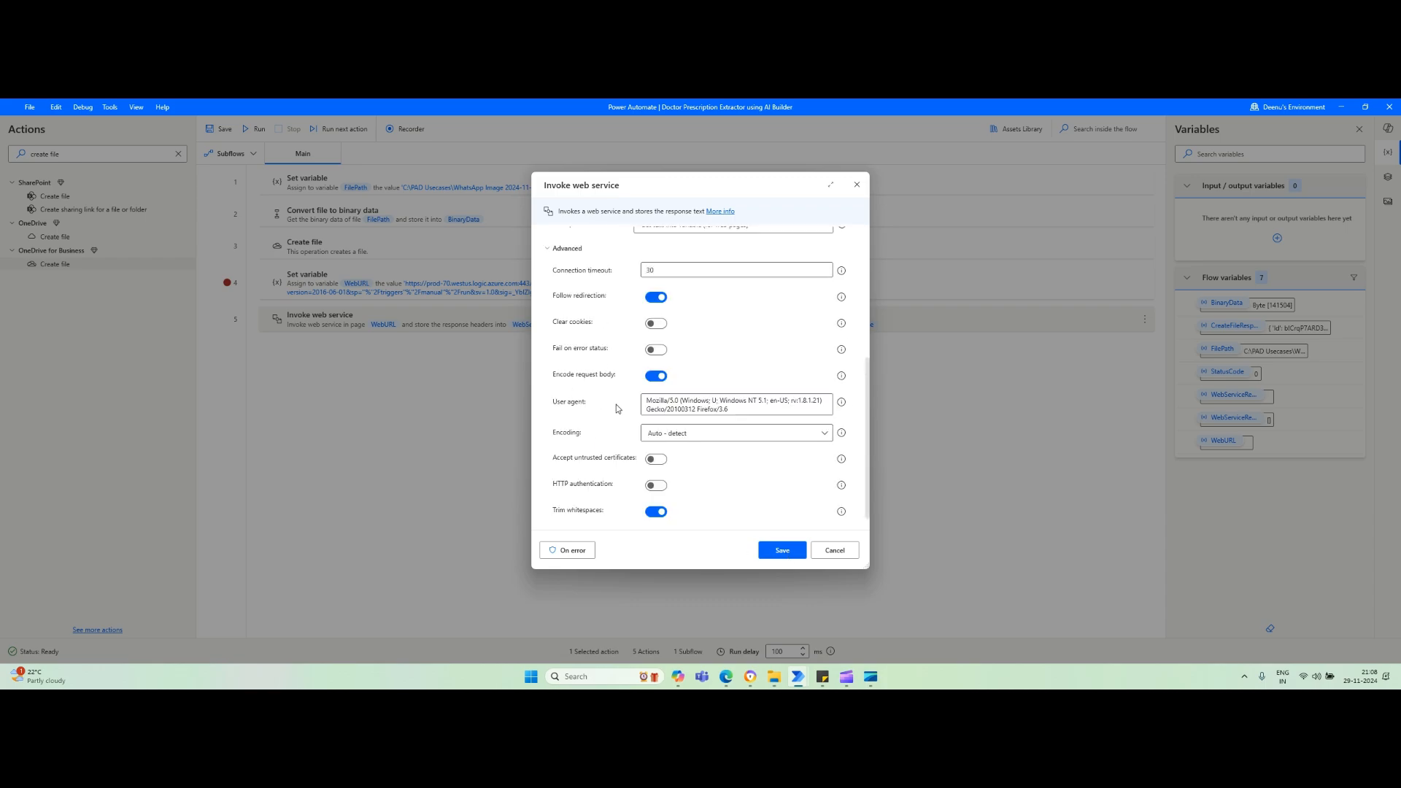
{"action": "left_click", "coordinate": [656, 376]}
{"action": "left_click", "coordinate": [655, 296]}
{"action": "left_click", "coordinate": [656, 459]}
{"action": "left_click", "coordinate": [782, 550]}
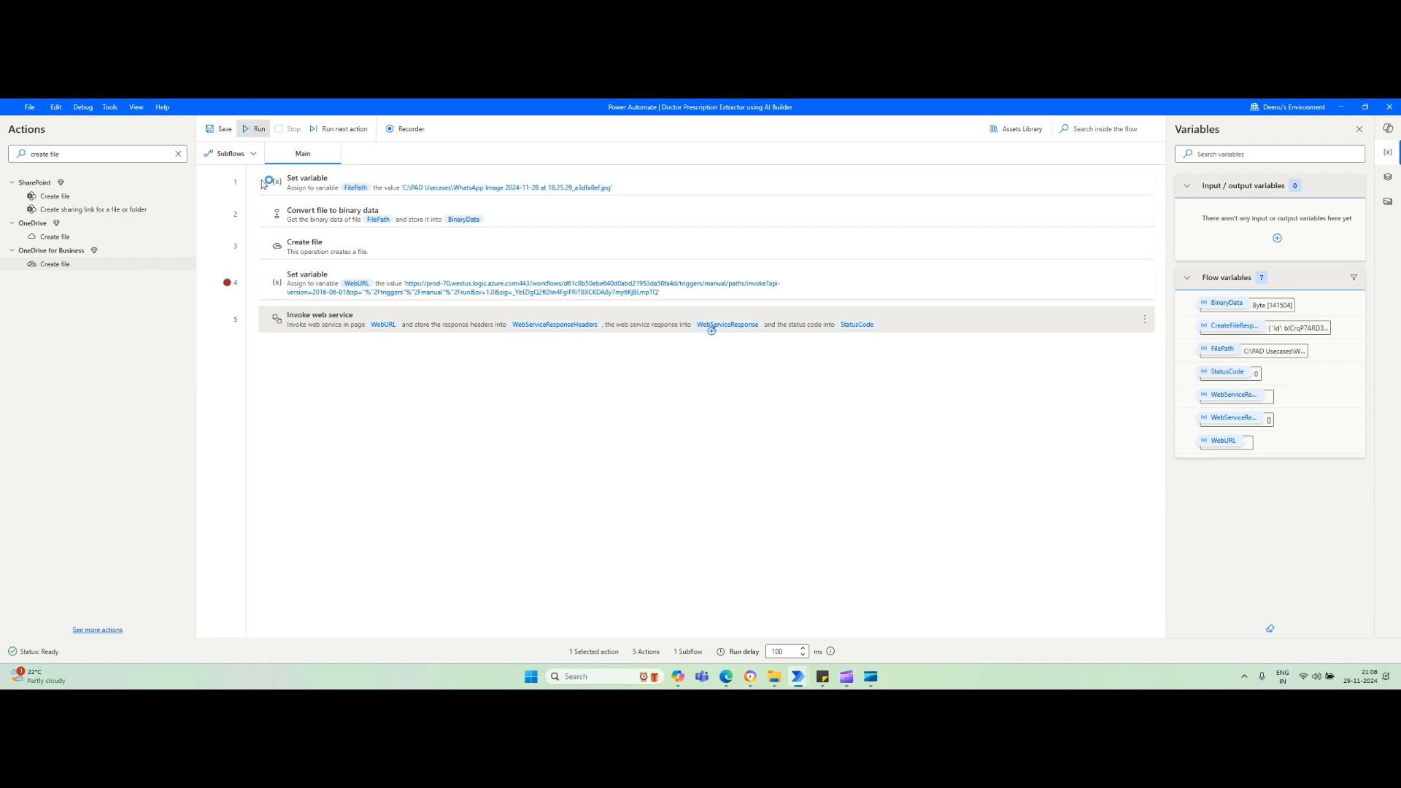
- Run the desktop flow and remove the breakpoint from the WebURL Set variable action
{"action": "left_click", "coordinate": [255, 129]}
{"action": "left_click", "coordinate": [30, 284]}
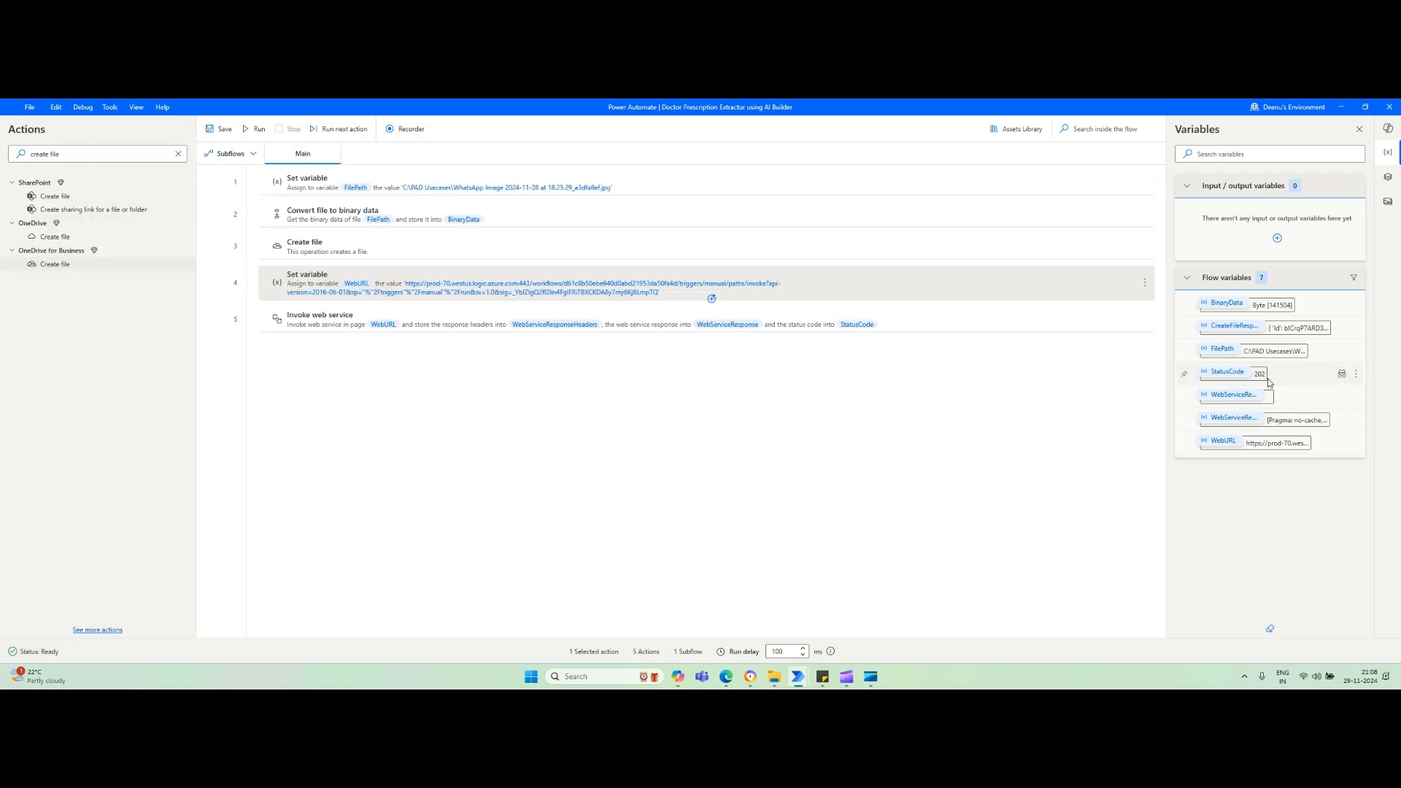
- Switch to the Doctor cloud flow's details page in the browser and open its latest run from the run history
{"action": "key", "text": "alt+Tab"}
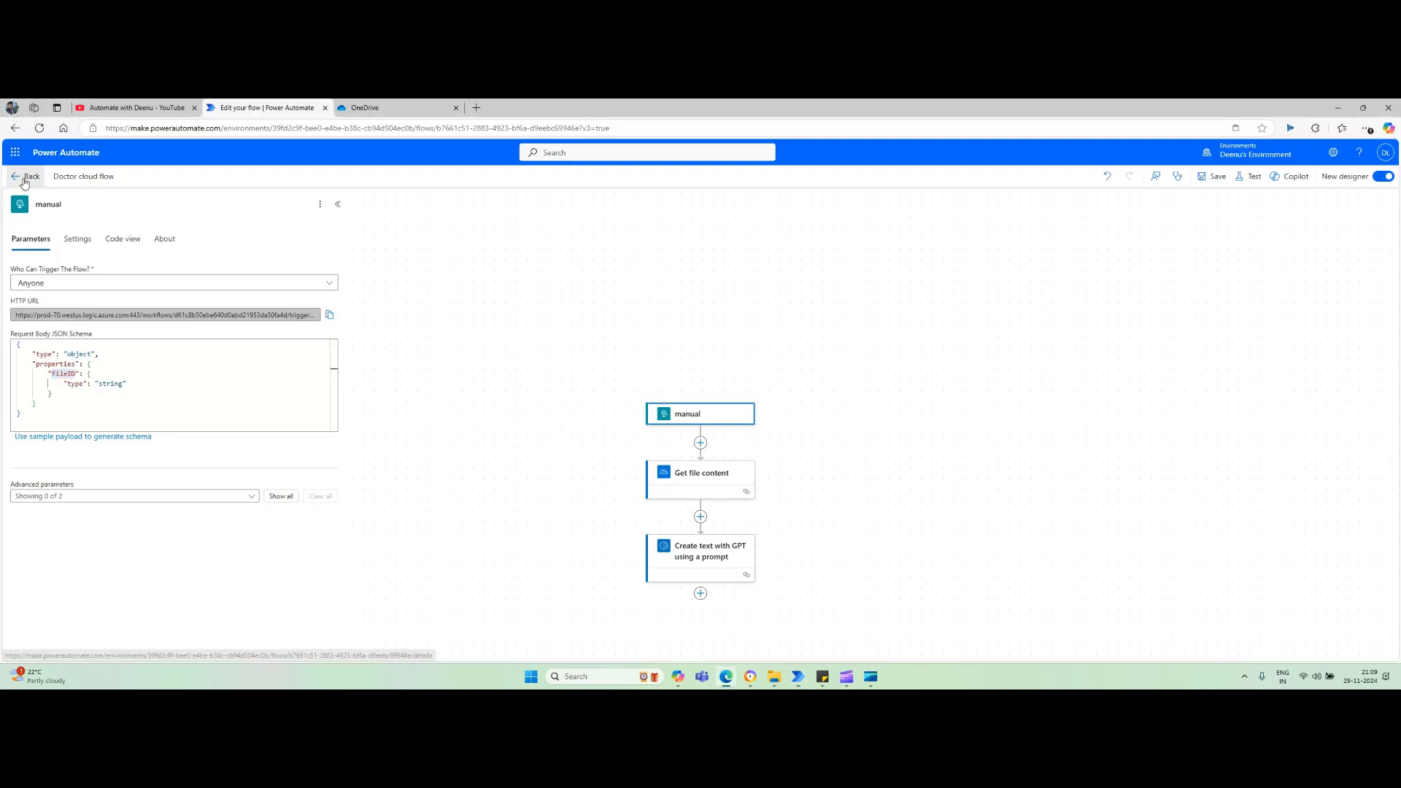
{"action": "left_click", "coordinate": [24, 183]}
{"action": "left_click", "coordinate": [752, 216]}
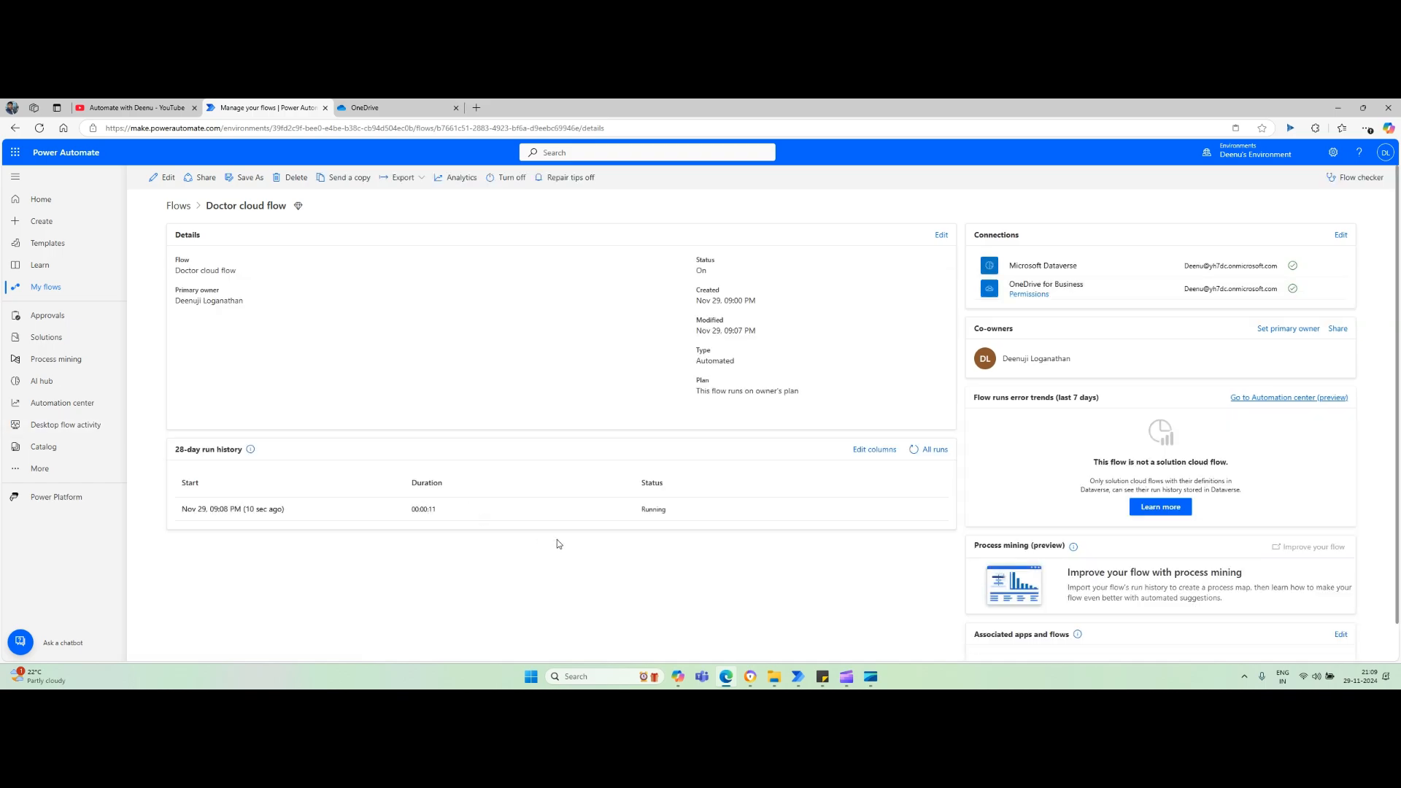
{"action": "left_click", "coordinate": [278, 511]}
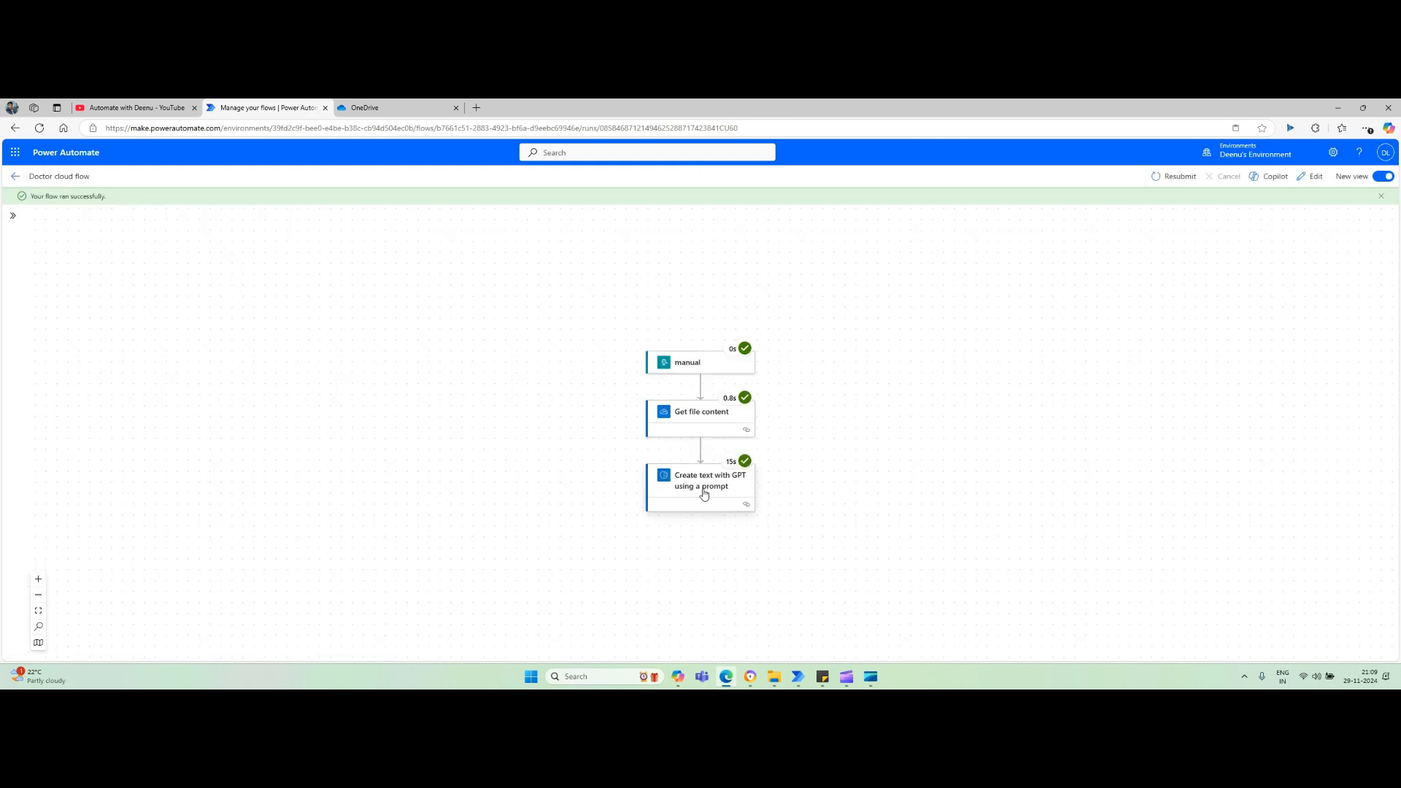
- Inspect the run's Get file content details and read the extracted medicines and verification text in the GPT prompt action's output body
{"action": "left_click", "coordinate": [701, 415]}
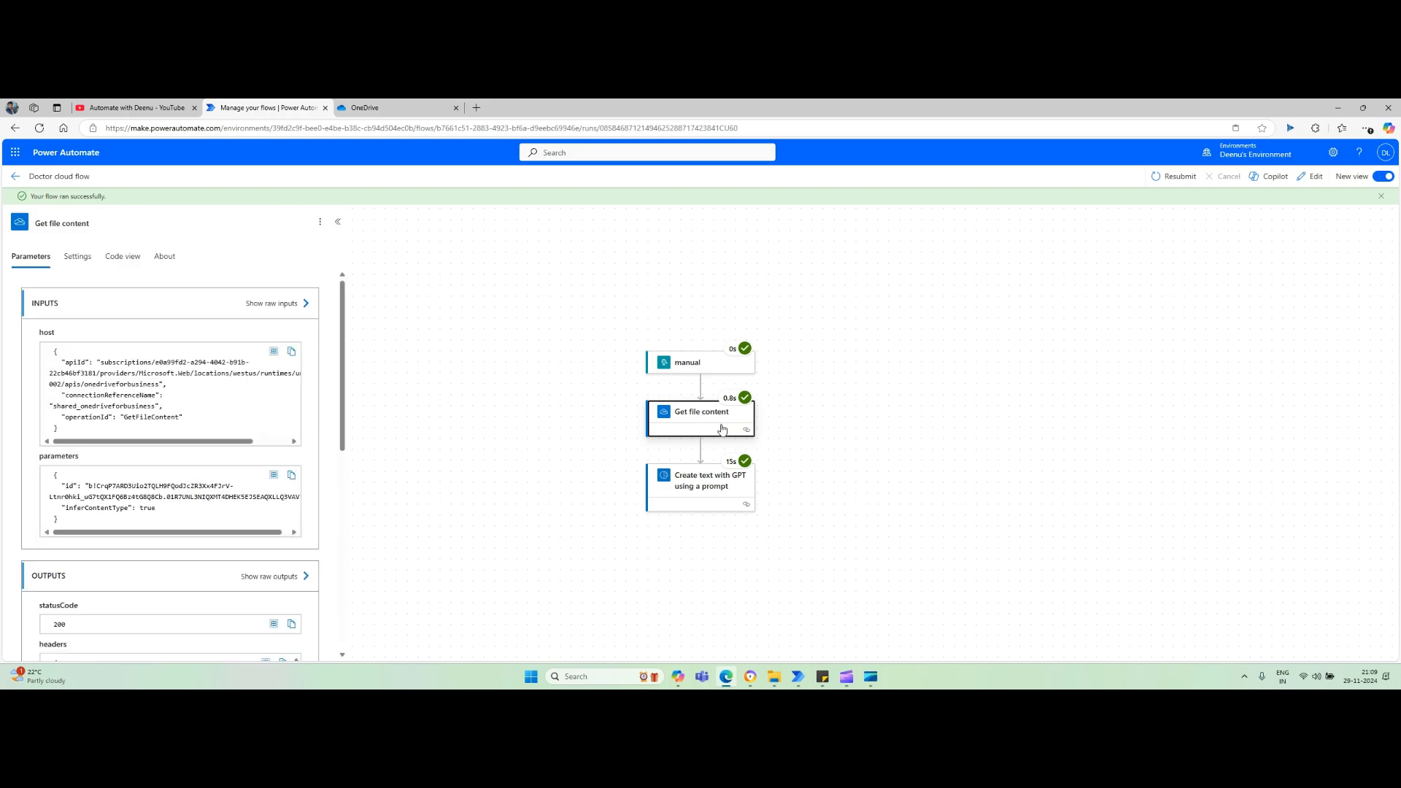
{"action": "left_click", "coordinate": [708, 487]}
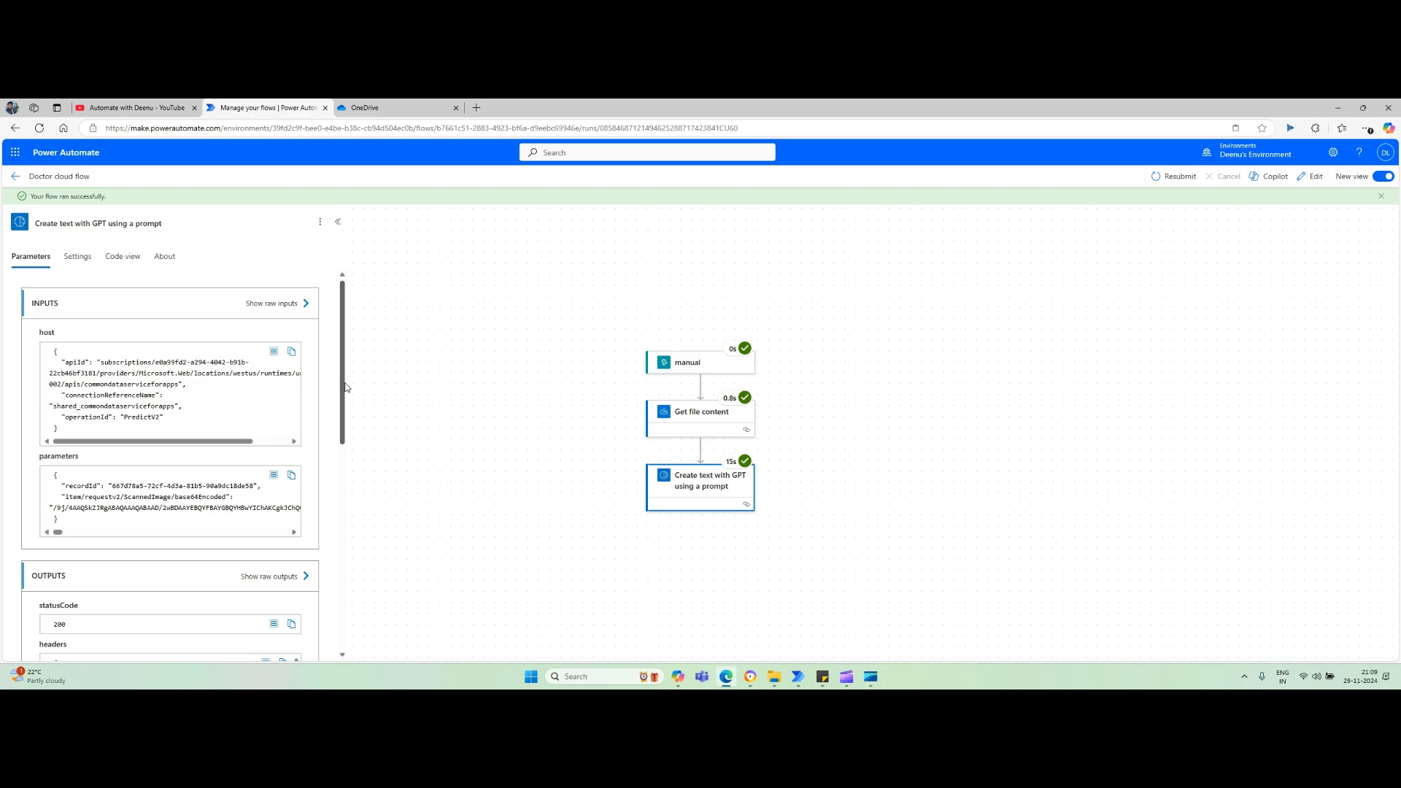
{"action": "left_click_drag", "start_coordinate": [346, 387], "coordinate": [350, 572]}
{"action": "scroll", "coordinate": [243, 392], "scroll_direction": "down", "scroll_amount": 5}
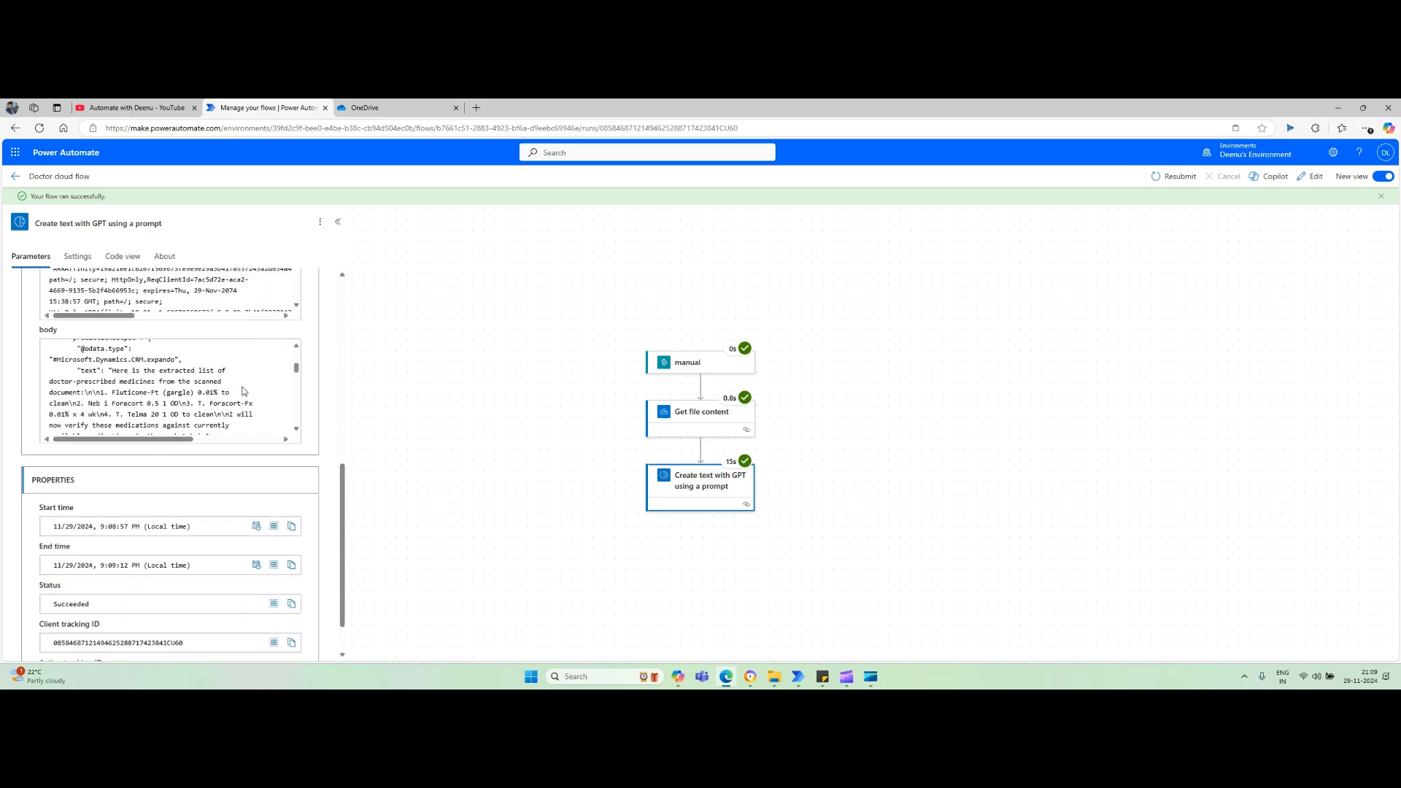
{"action": "scroll", "coordinate": [243, 392], "scroll_direction": "down", "scroll_amount": 8}
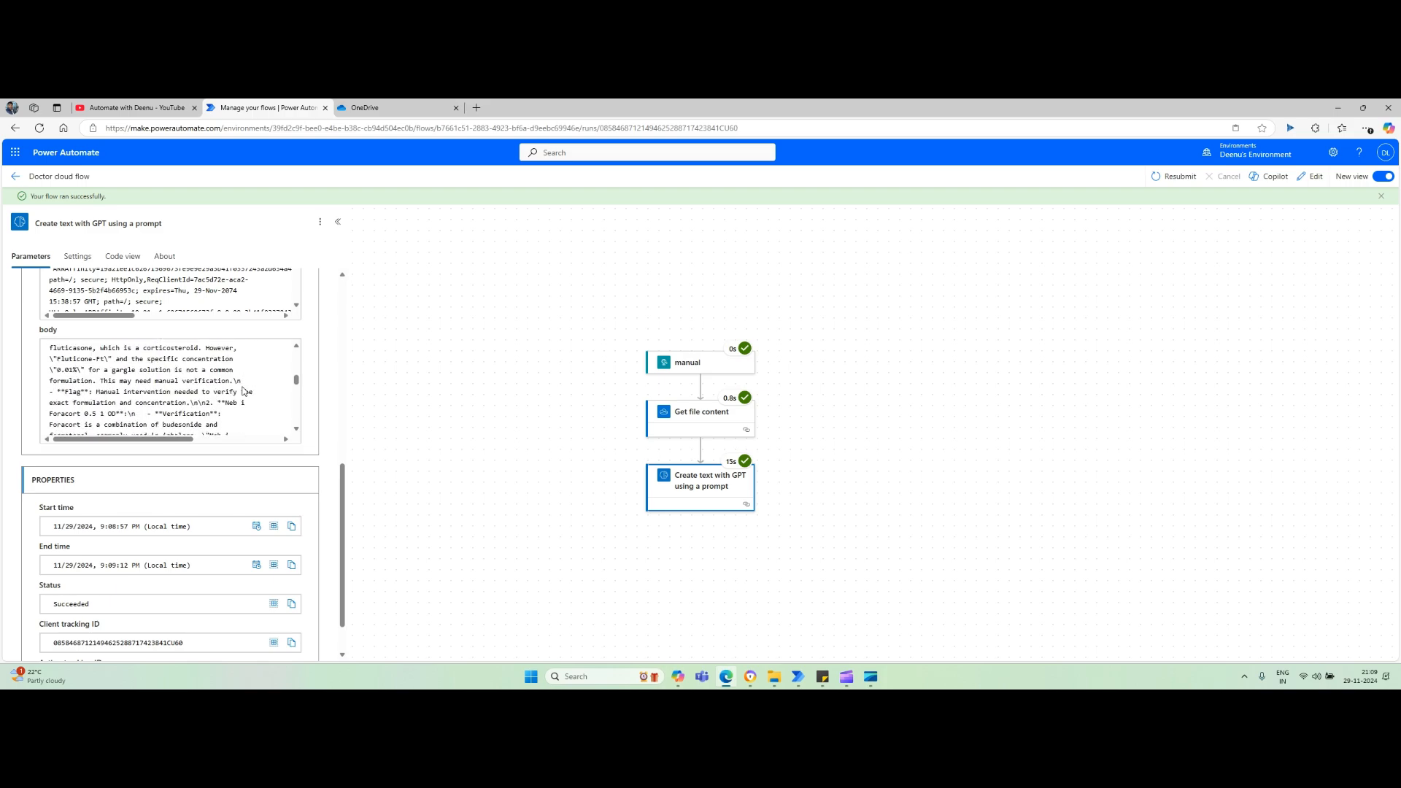
{"action": "scroll", "coordinate": [243, 392], "scroll_direction": "up", "scroll_amount": 5}
{"action": "left_click_drag", "start_coordinate": [243, 392], "coordinate": [172, 381]}
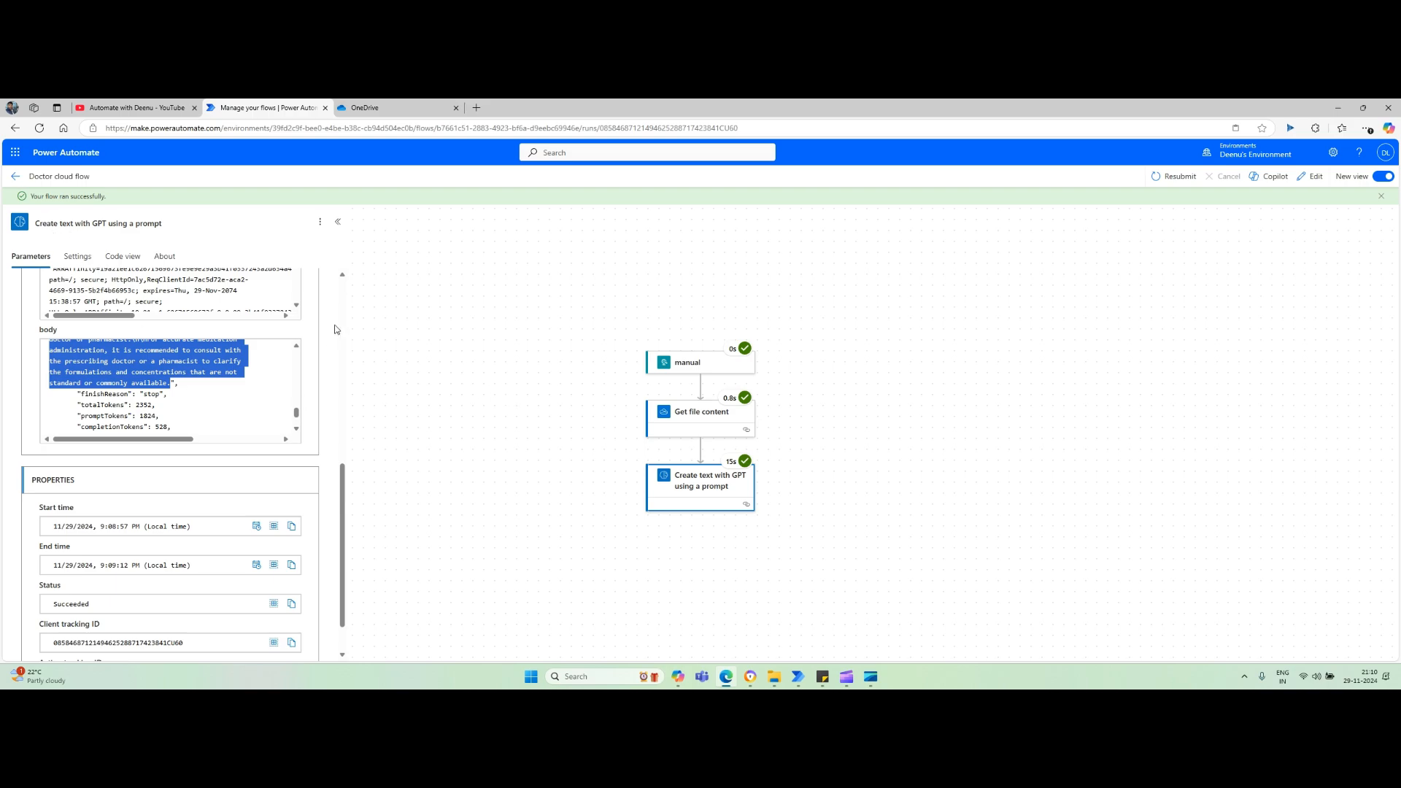
{"action": "left_click", "coordinate": [430, 325]}
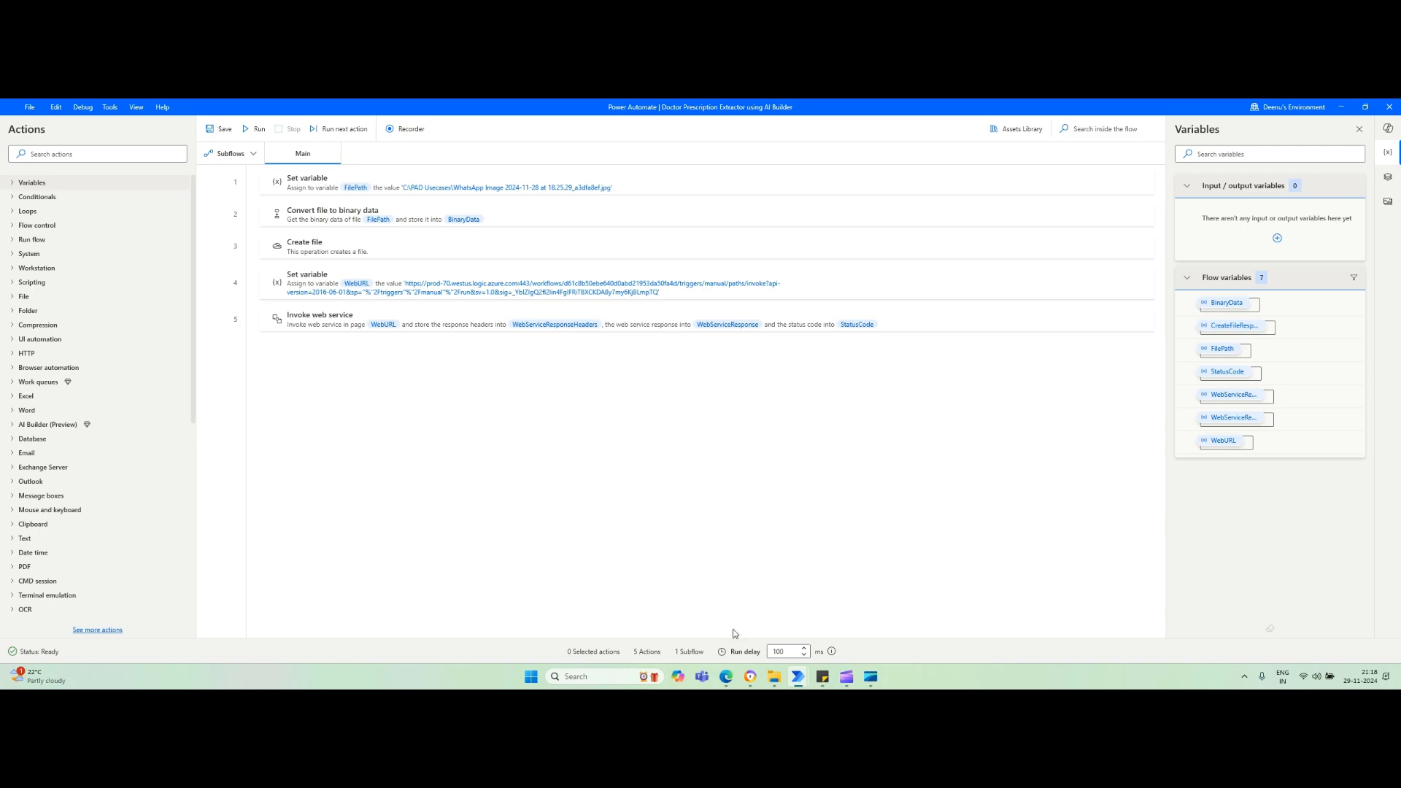
- Switch to the browser, open the Doctor cloud flow for editing, and add a Request Response action after the GPT prompt action
{"action": "left_click", "coordinate": [726, 676]}
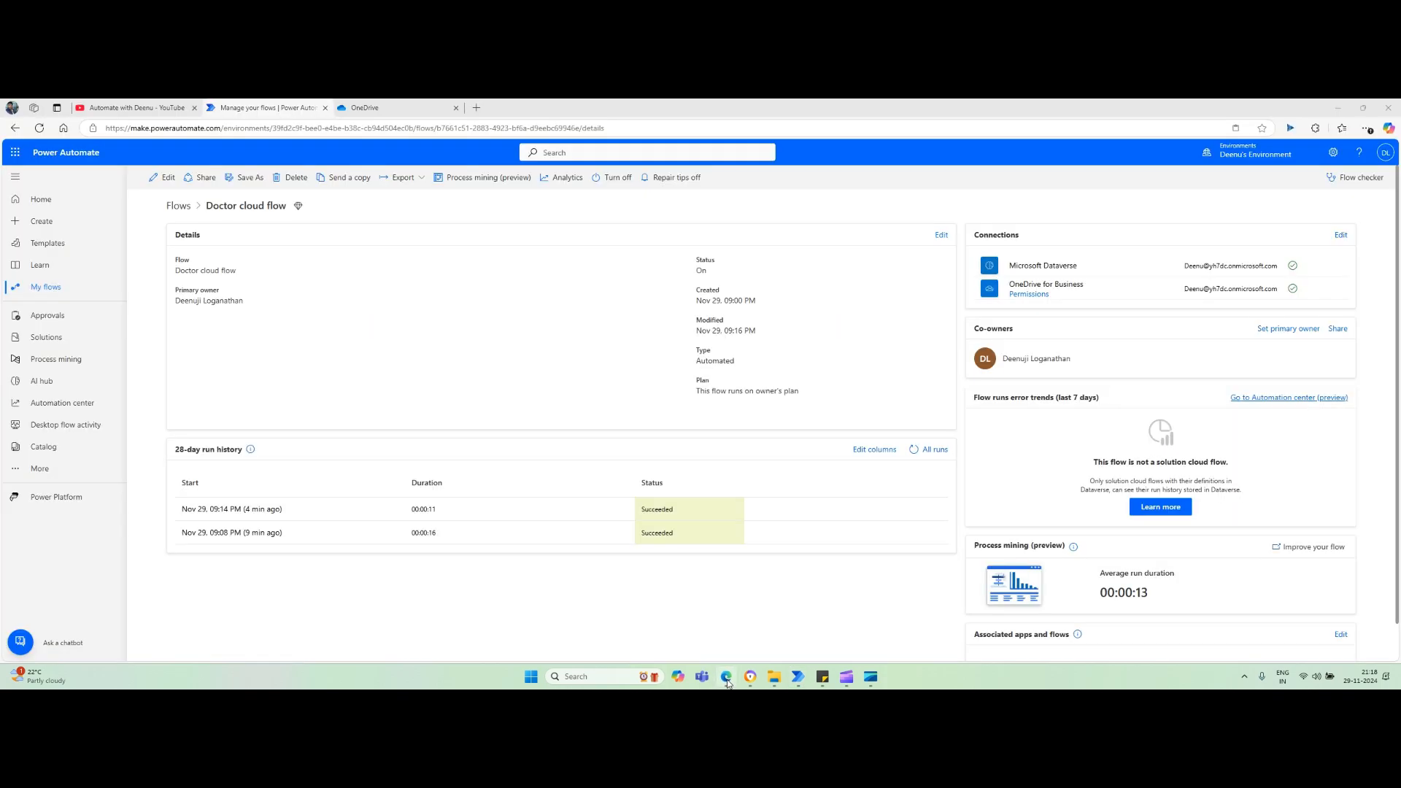
{"action": "left_click", "coordinate": [163, 177]}
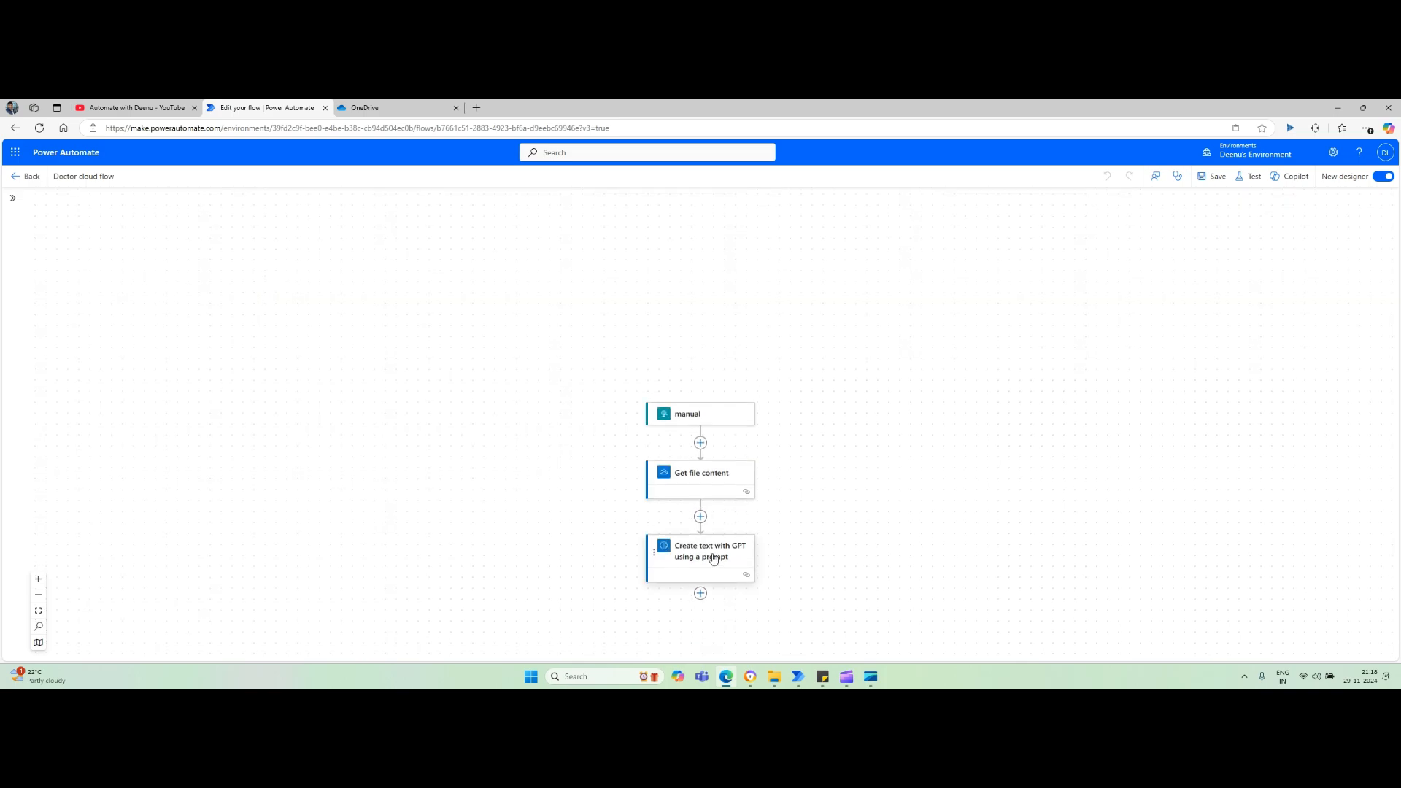
{"action": "left_click", "coordinate": [710, 555]}
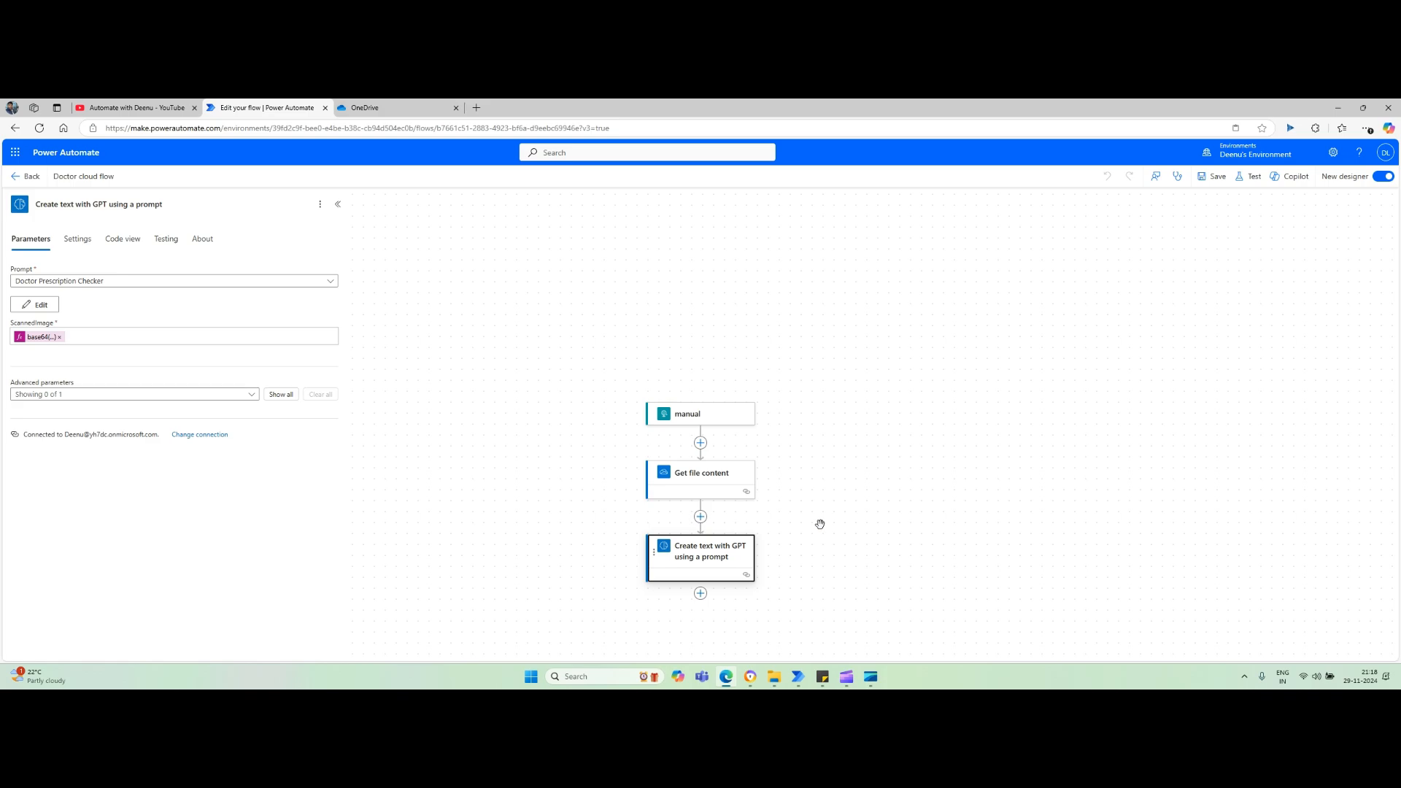
{"action": "left_click", "coordinate": [701, 594]}
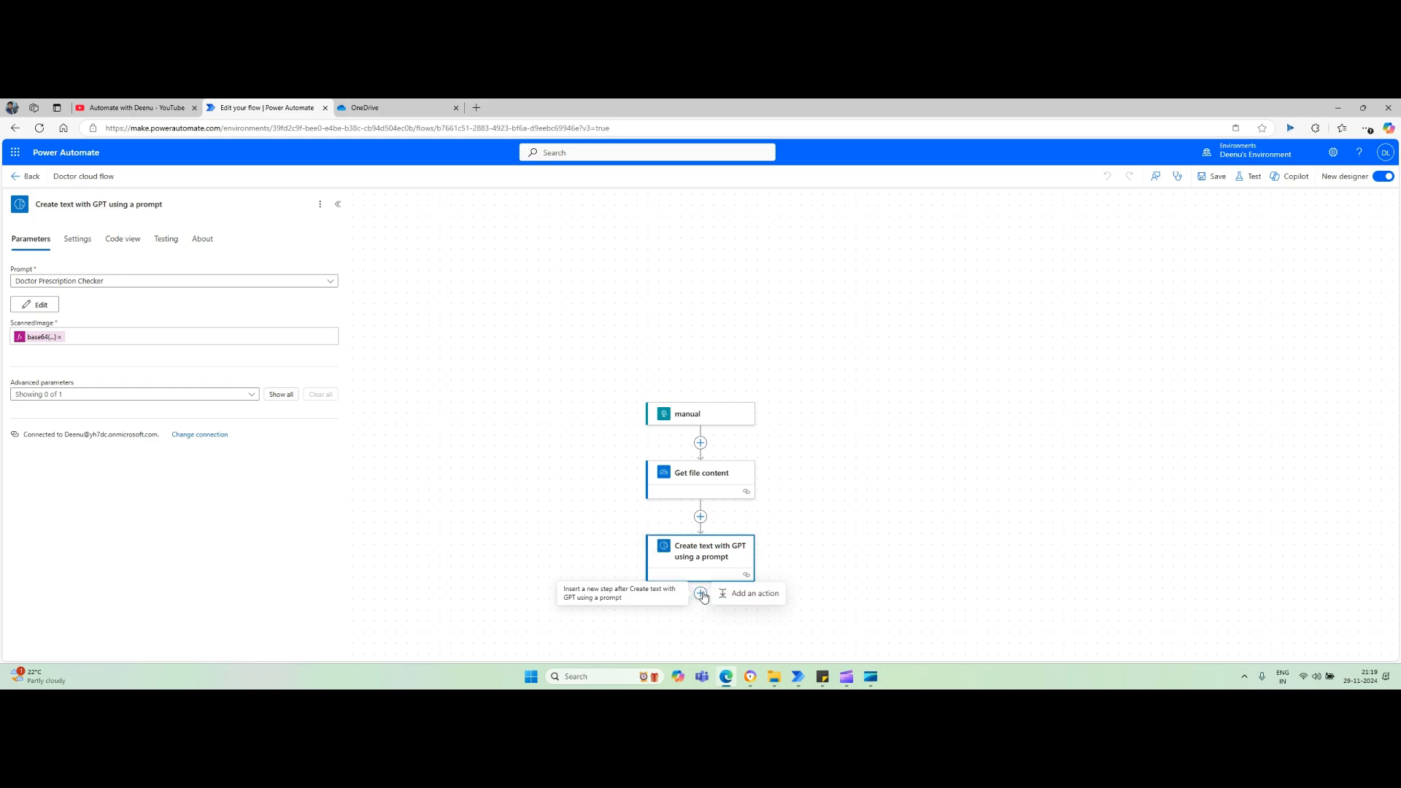
{"action": "left_click", "coordinate": [750, 593]}
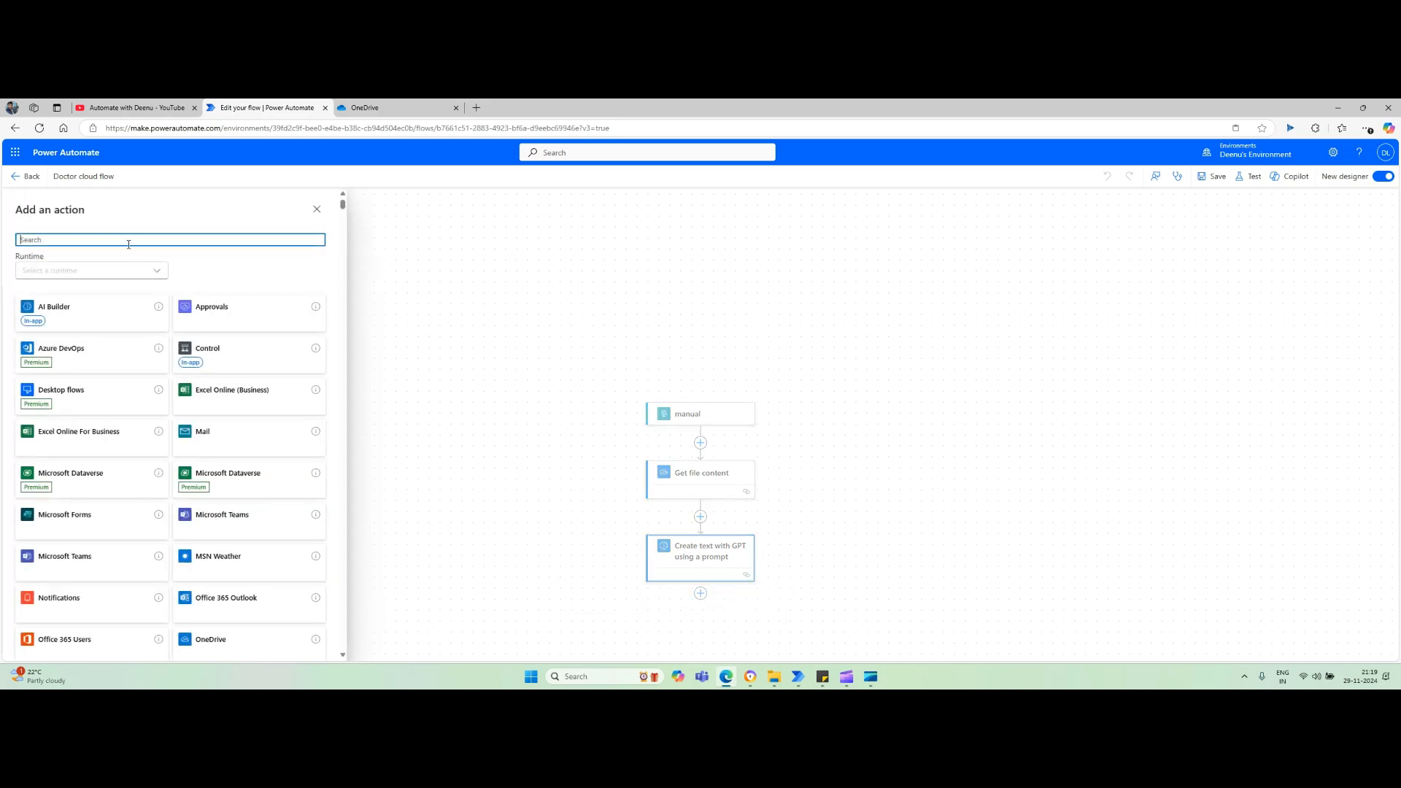
{"action": "type", "text": "response"}
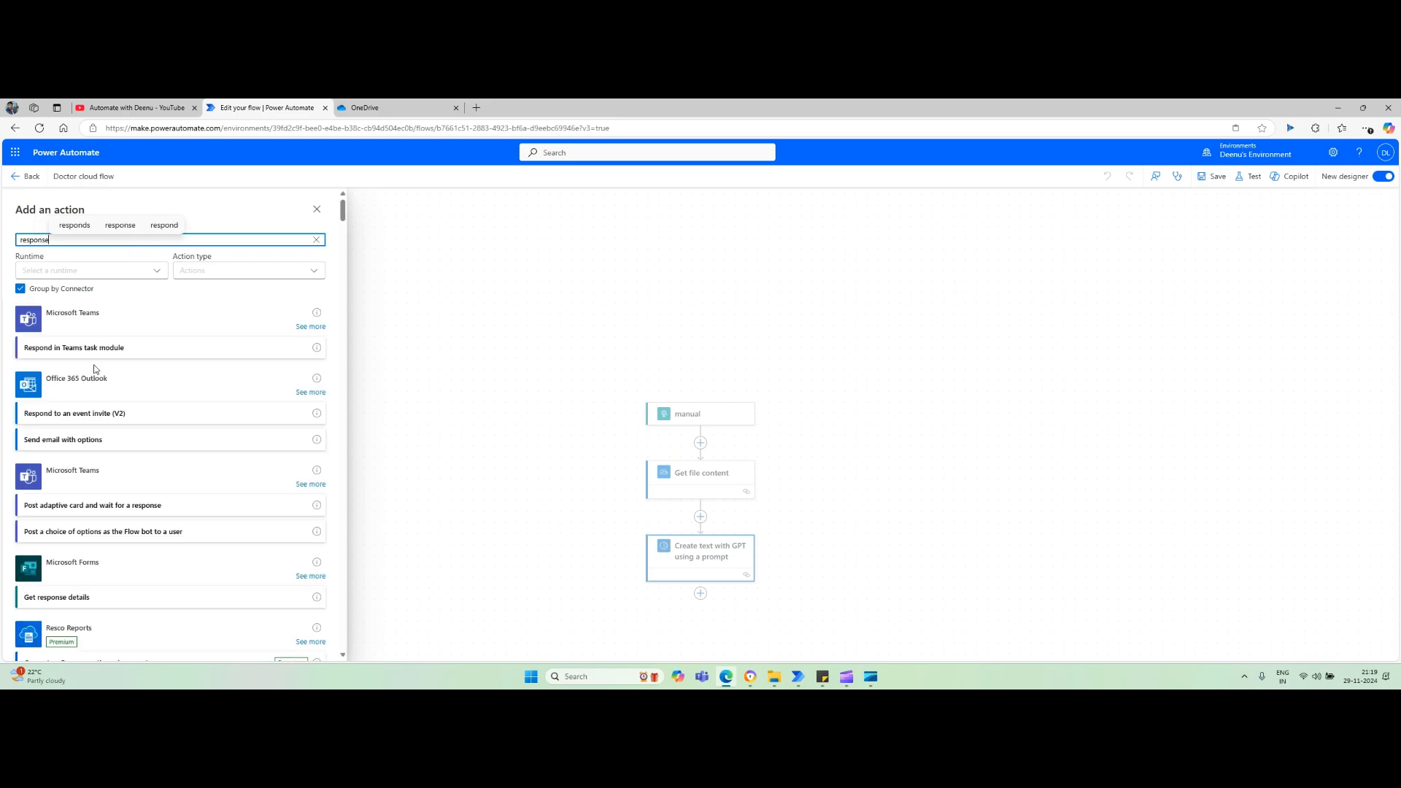
{"action": "scroll", "coordinate": [66, 522], "scroll_direction": "down", "scroll_amount": 5}
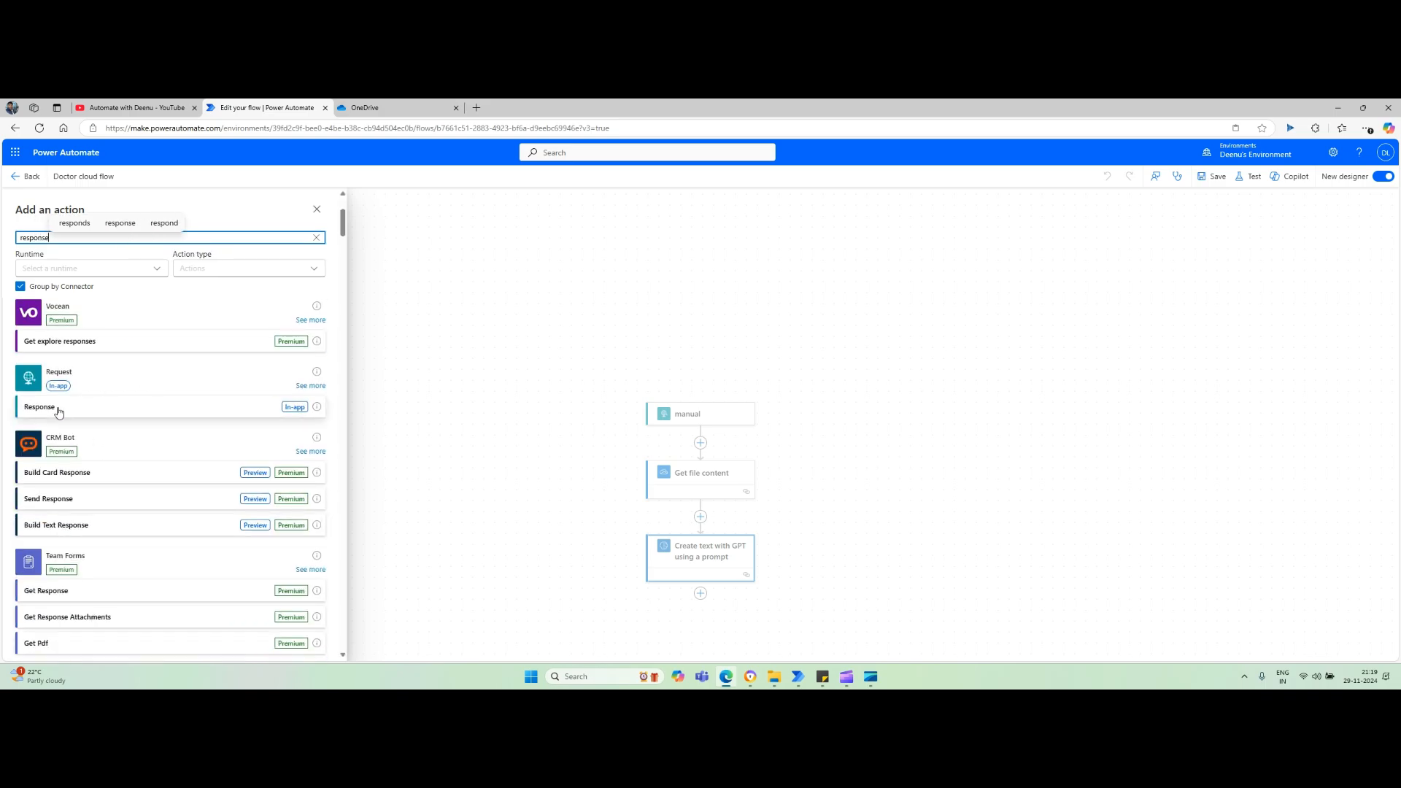
{"action": "left_click", "coordinate": [84, 410]}
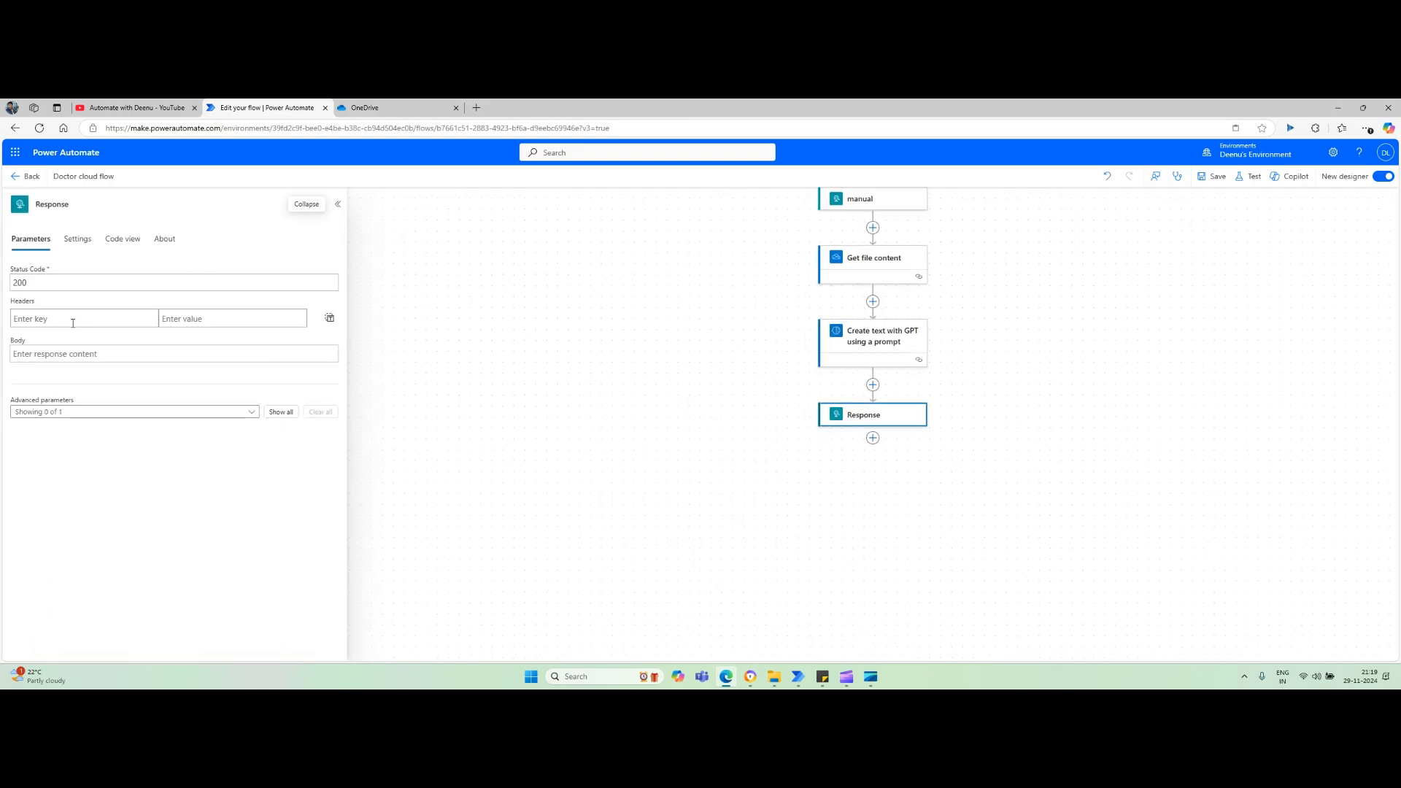
- Add a content-type header with the value application/json to the Response action
{"action": "left_click", "coordinate": [73, 319]}
{"action": "type", "text": "conte"}
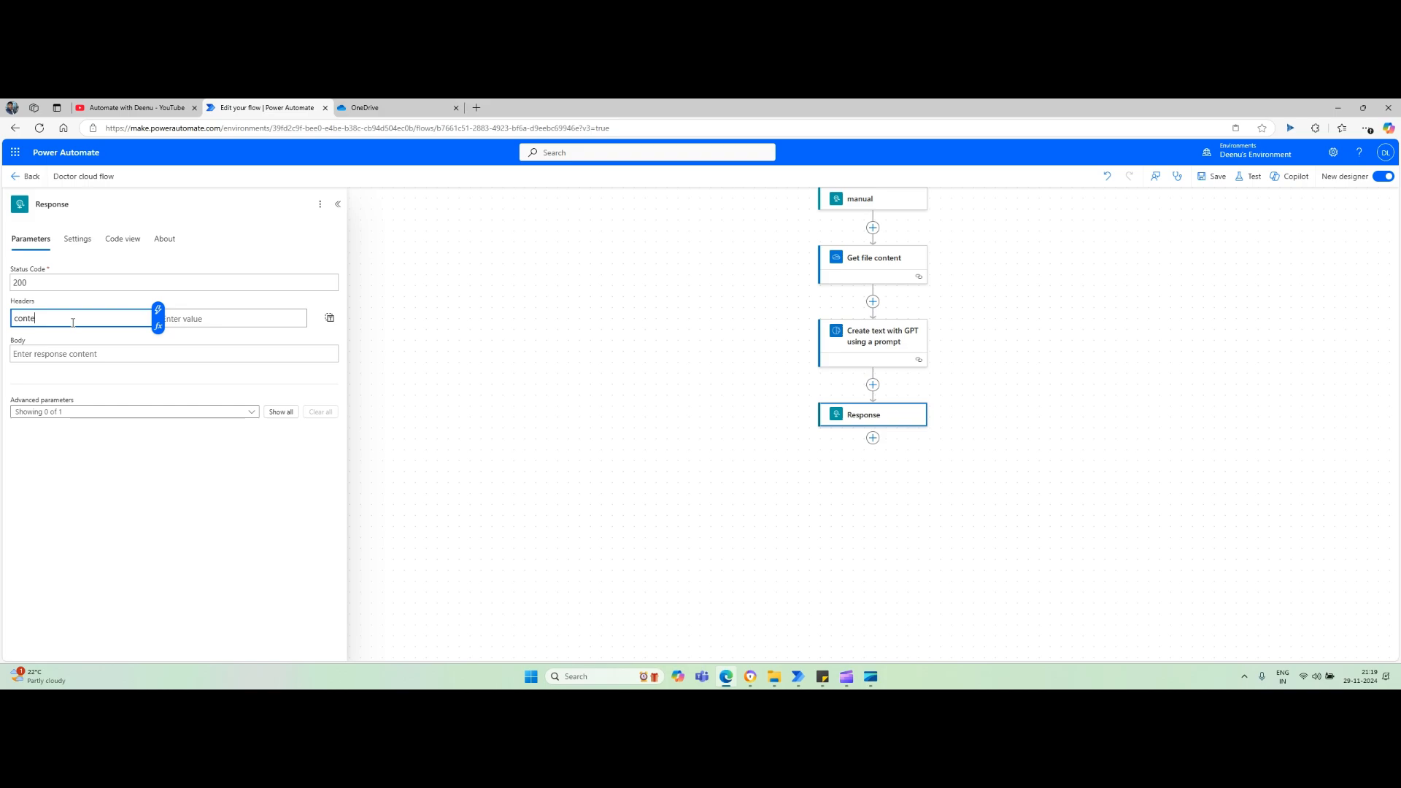
{"action": "type", "text": "nt-type"}
{"action": "left_click", "coordinate": [209, 321]}
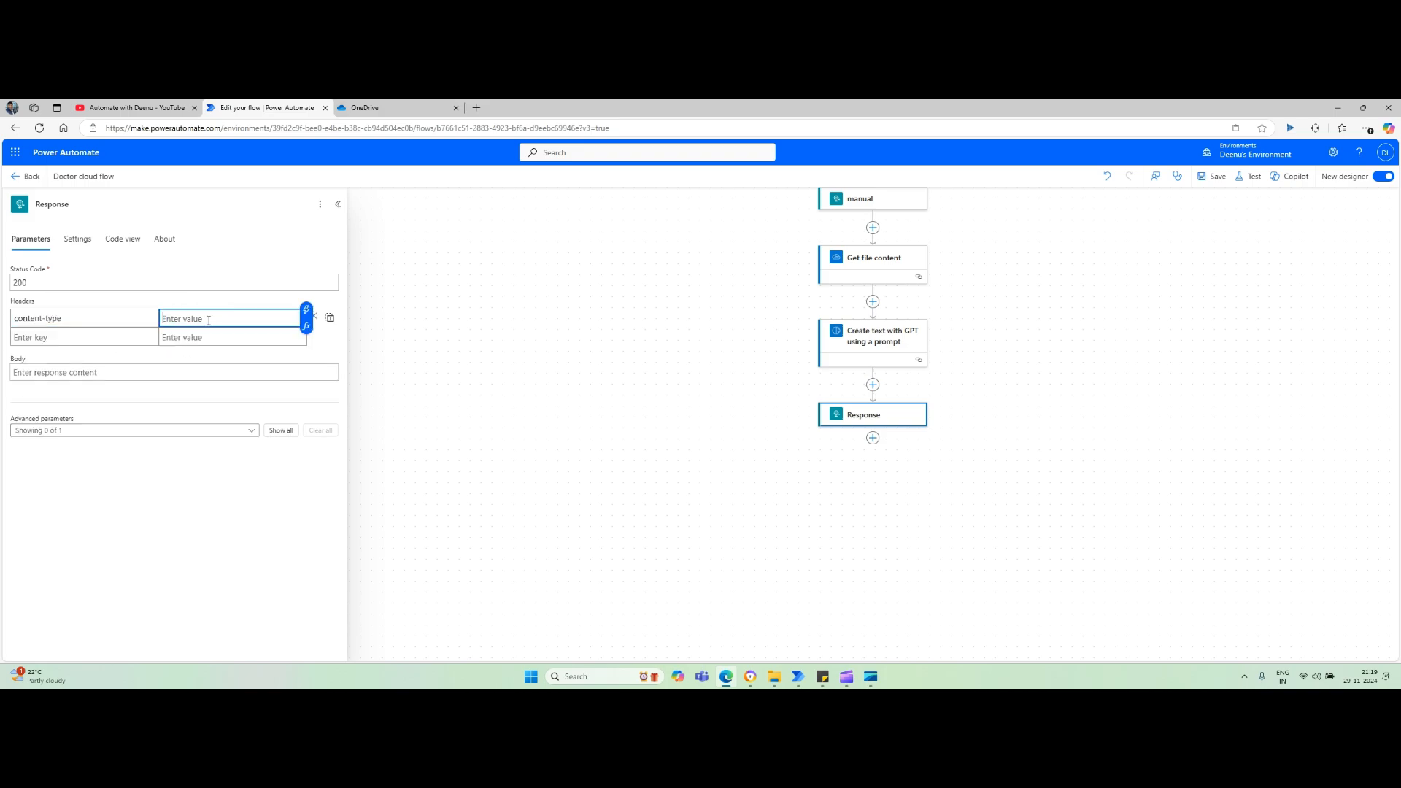
{"action": "type", "text": "applica"}
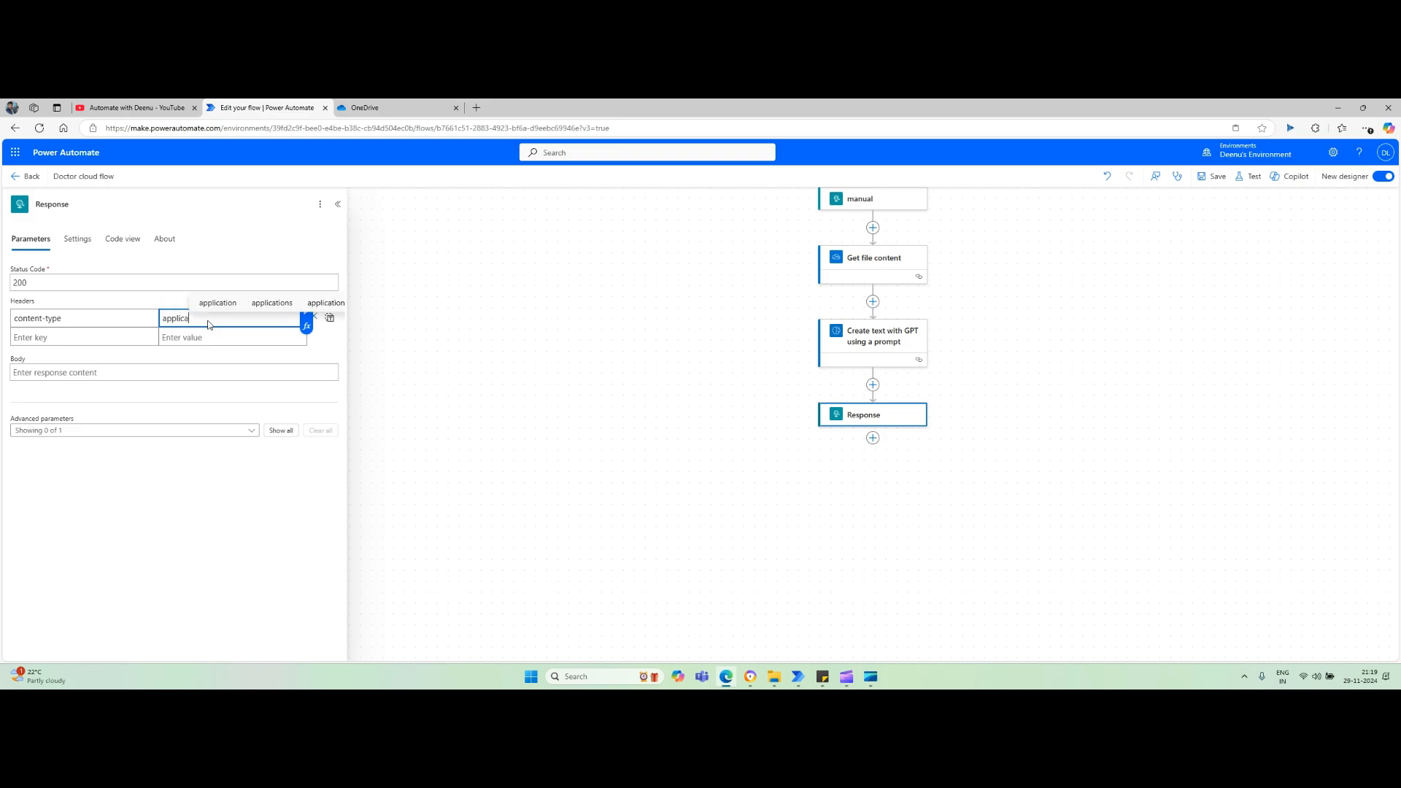
{"action": "type", "text": "tion/json"}
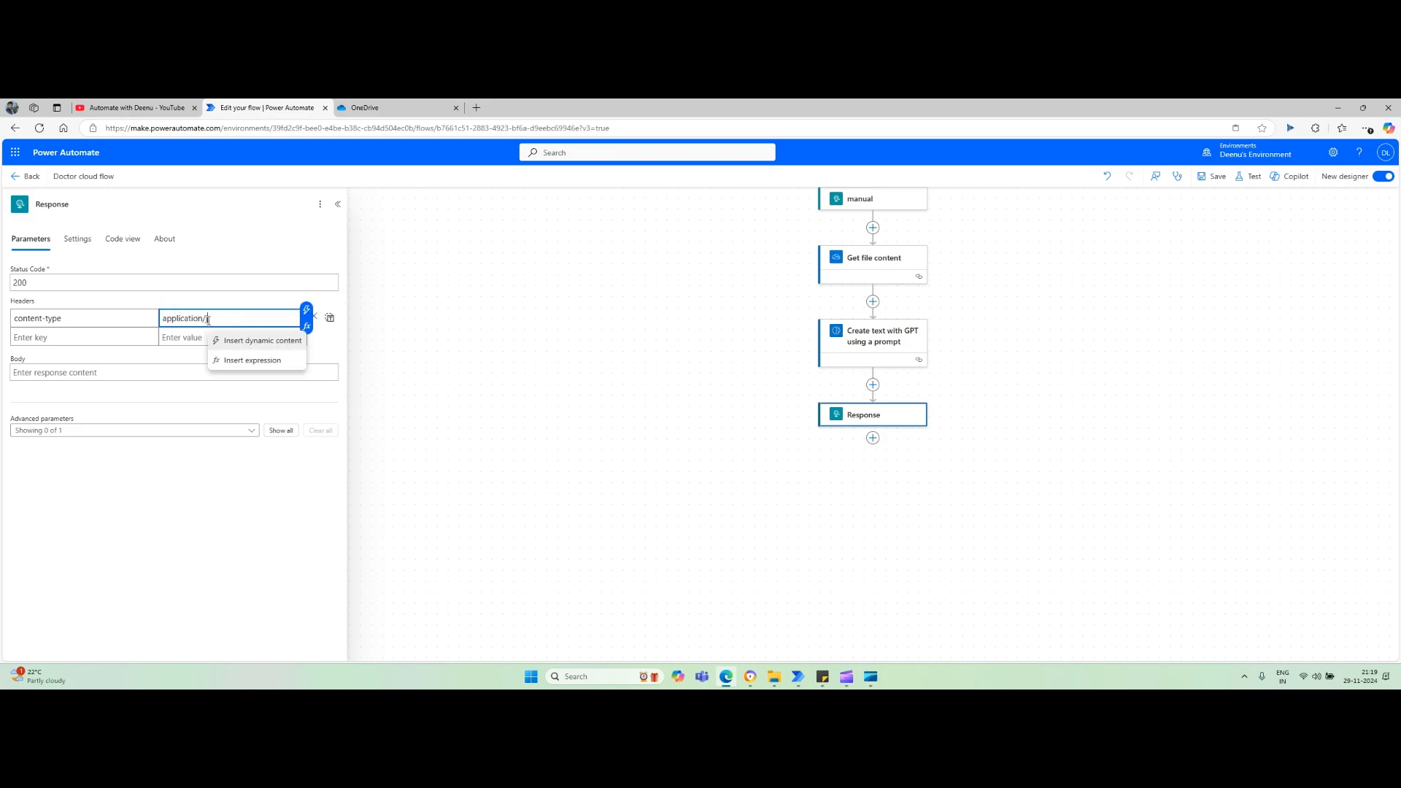
- Set the Response body to the GPT prompt's body/responsev2/predictionOutput dynamic content and save the cloud flow
{"action": "left_click", "coordinate": [113, 375]}
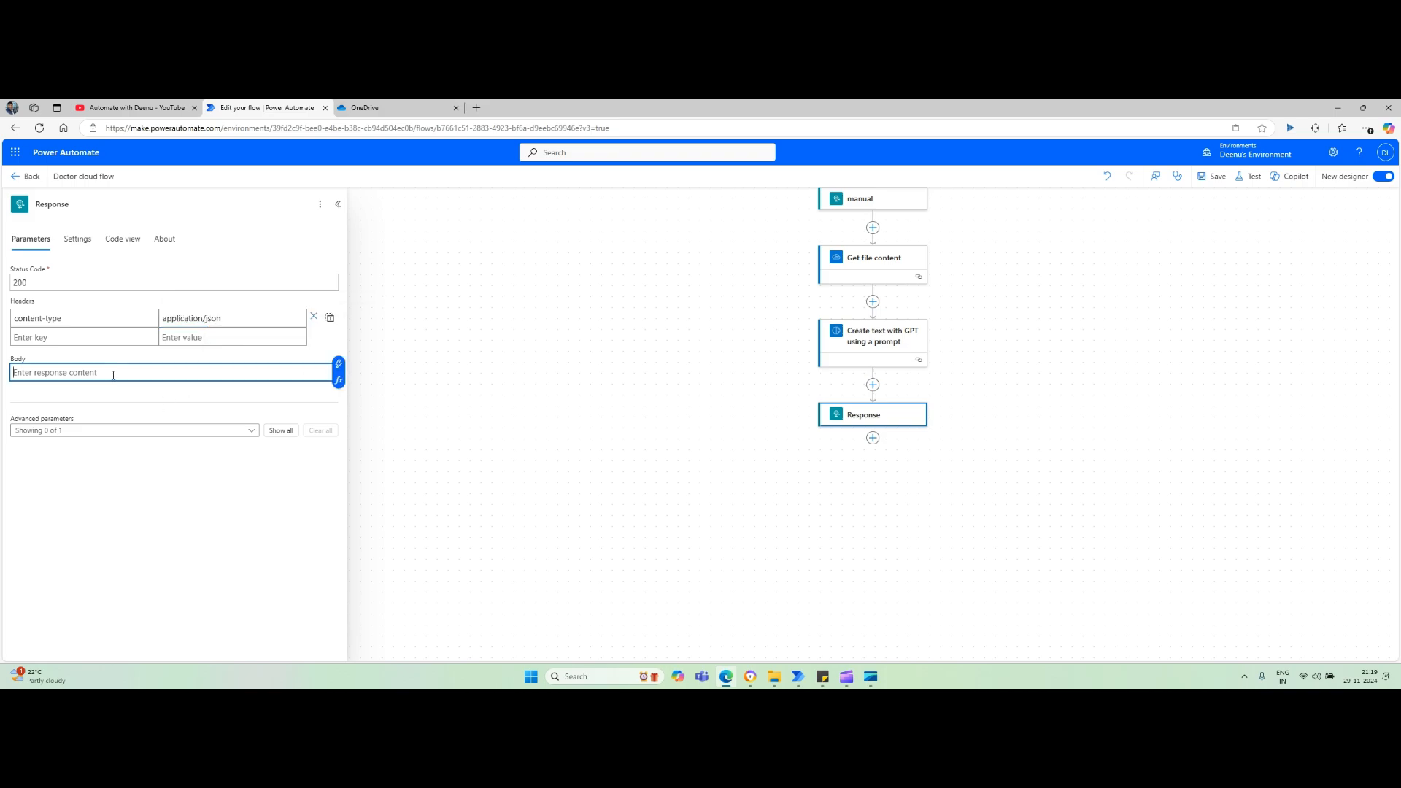
{"action": "left_click", "coordinate": [339, 363]}
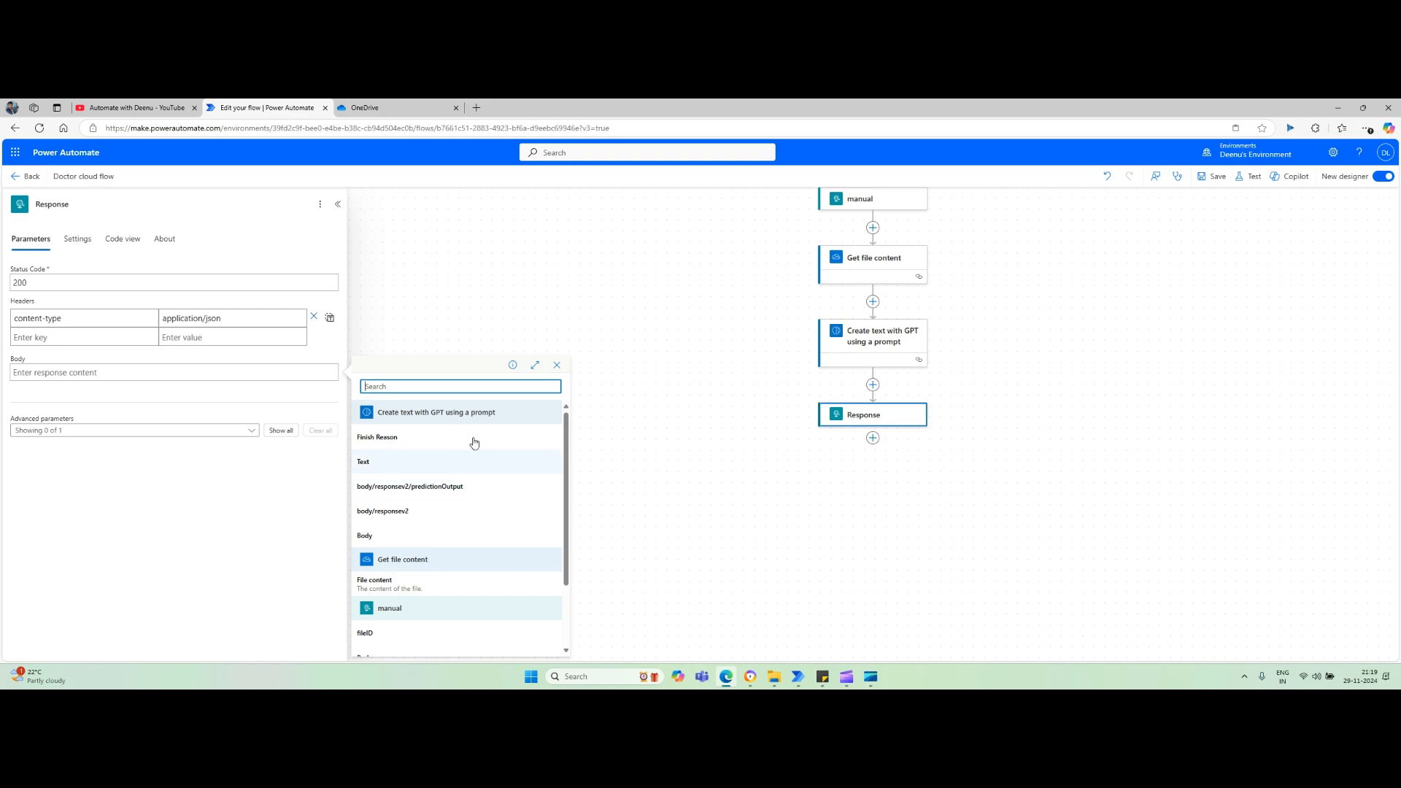
{"action": "left_click", "coordinate": [465, 488]}
{"action": "left_click", "coordinate": [470, 401]}
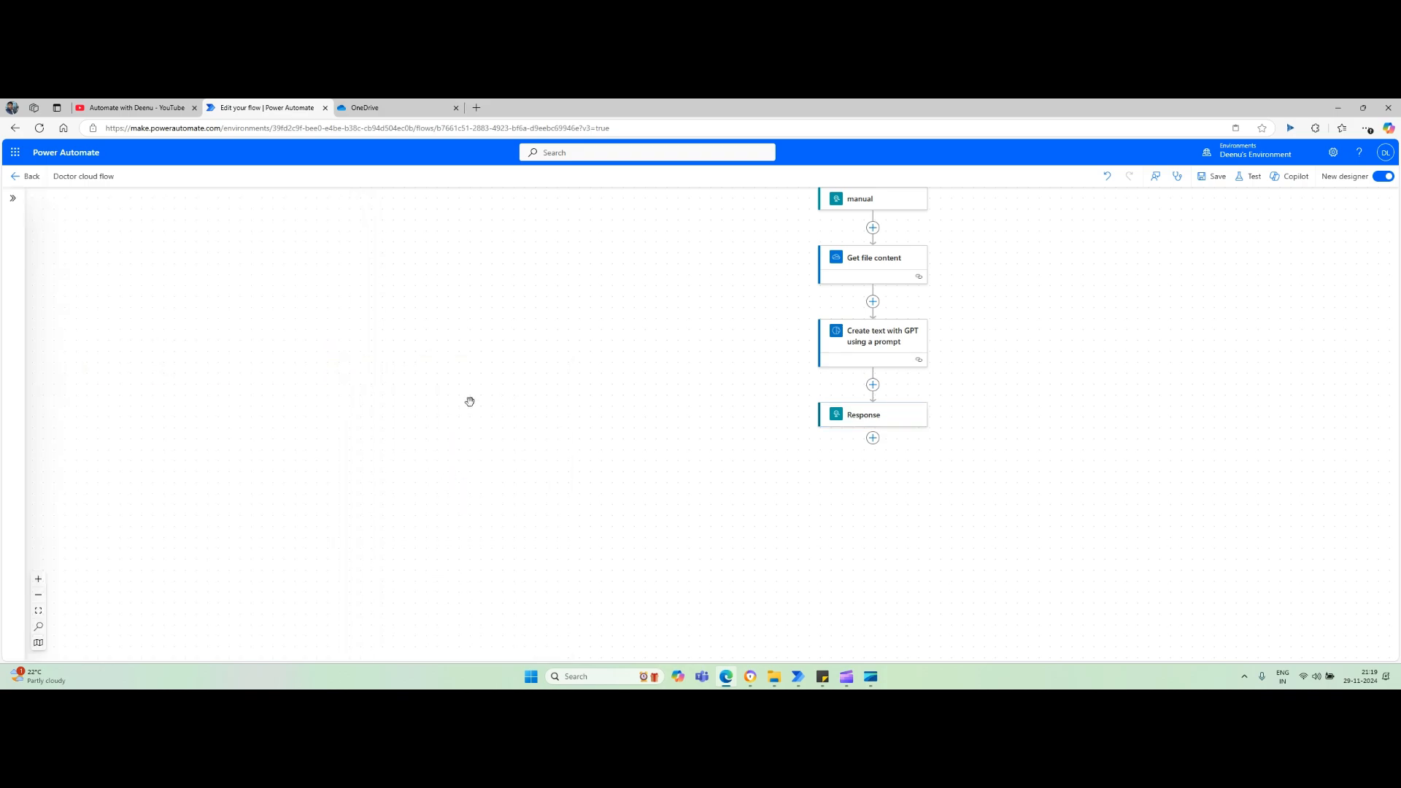
{"action": "left_click", "coordinate": [1211, 176]}
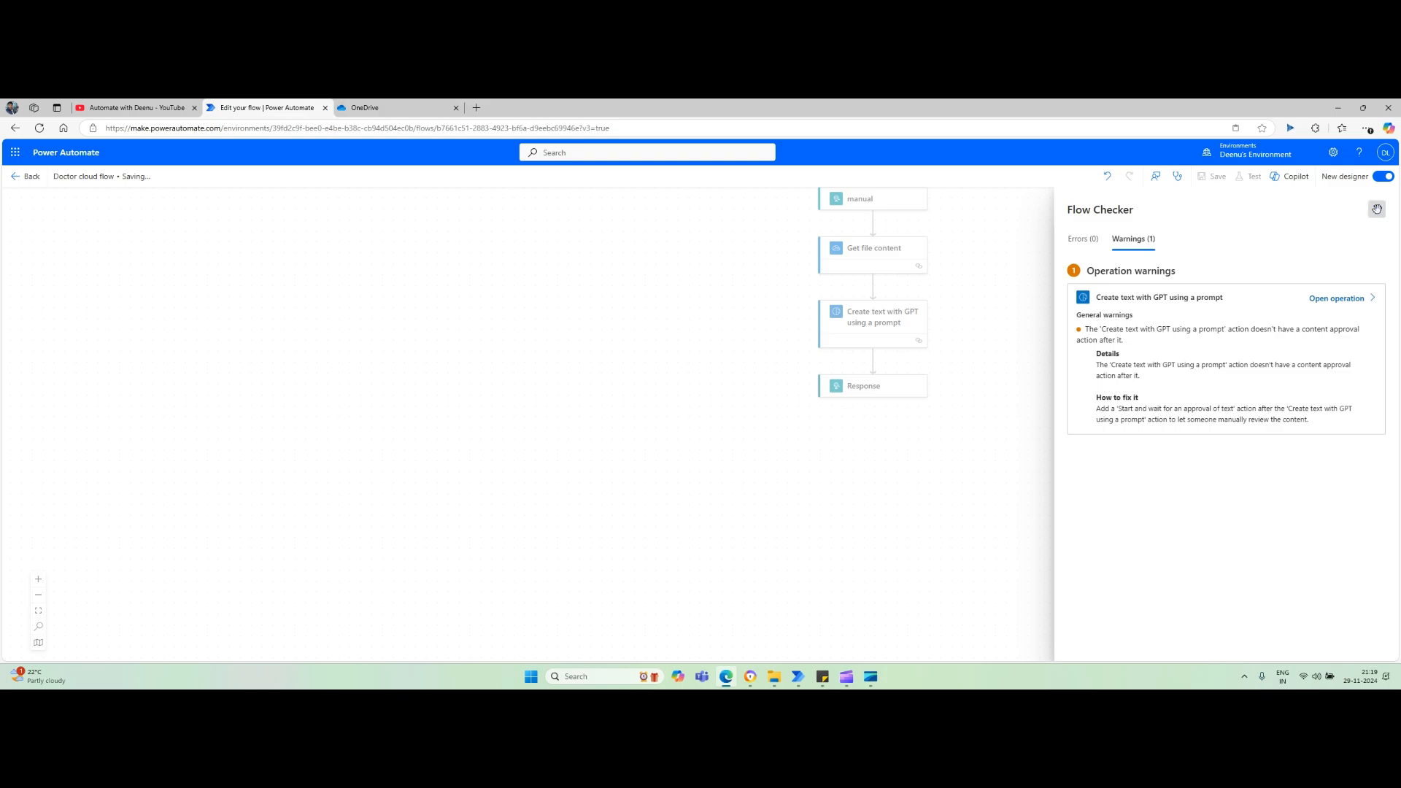
{"action": "left_click", "coordinate": [1377, 210]}
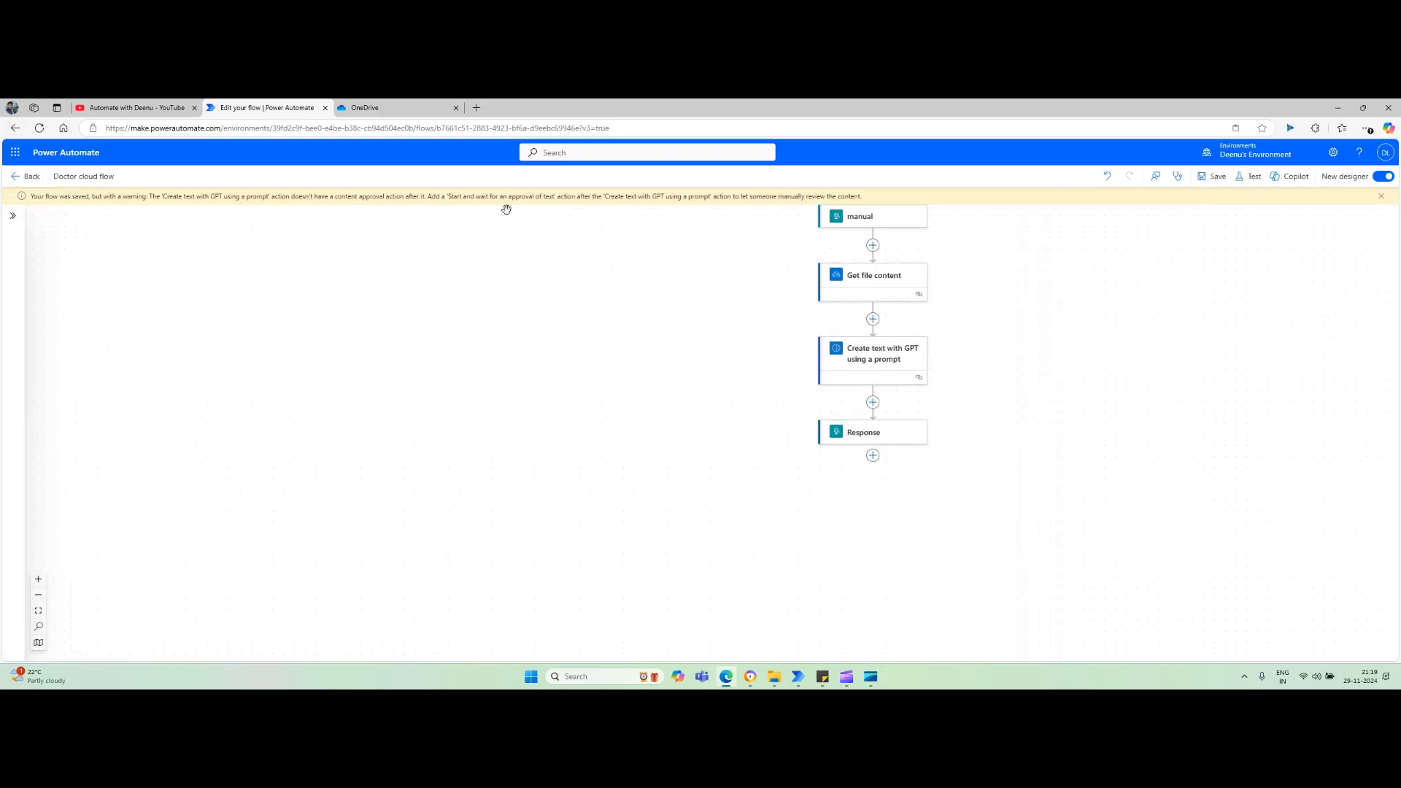
- Return to the Power Automate desktop flow, run it, and inspect the value of the WebServiceResponse variable
{"action": "left_click", "coordinate": [1340, 109]}
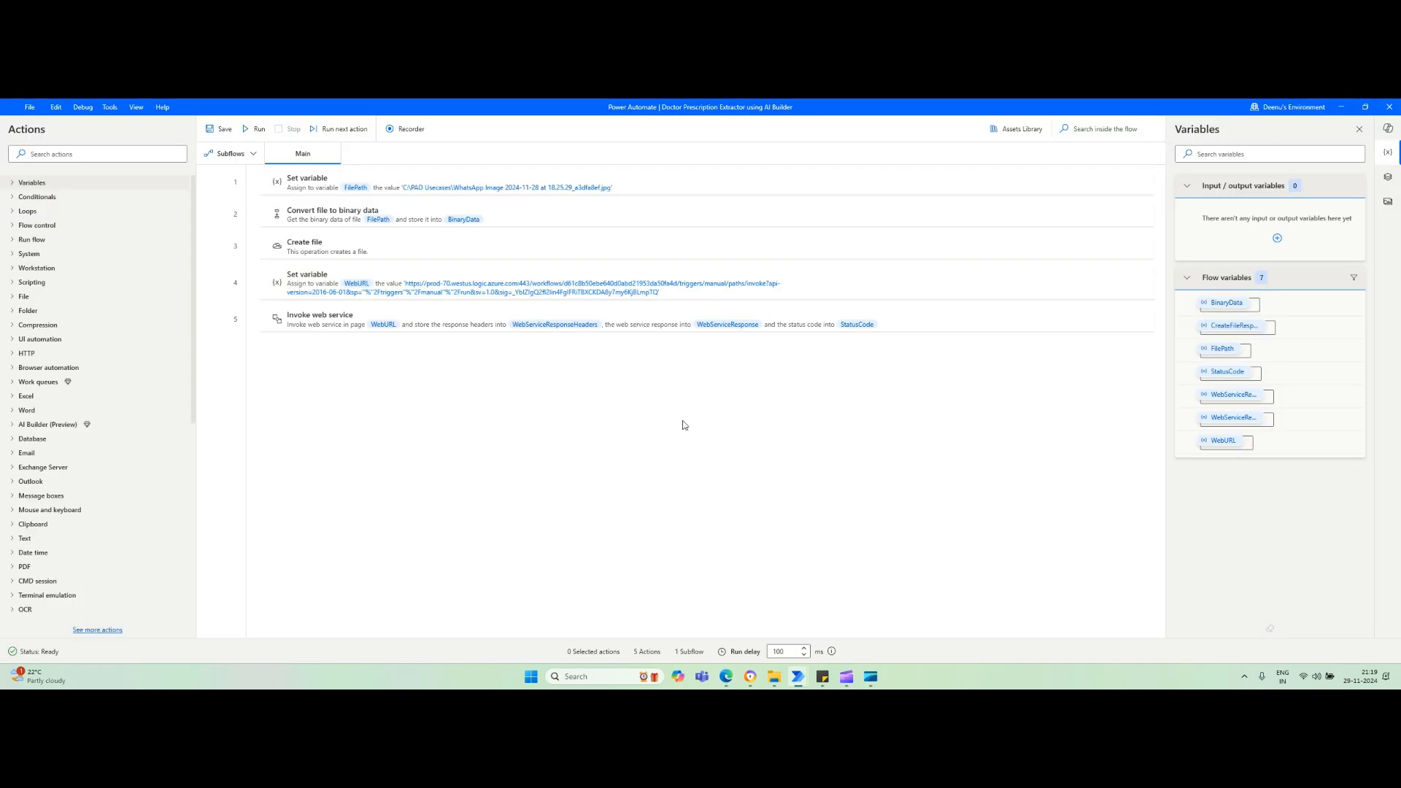
{"action": "left_click", "coordinate": [248, 129]}
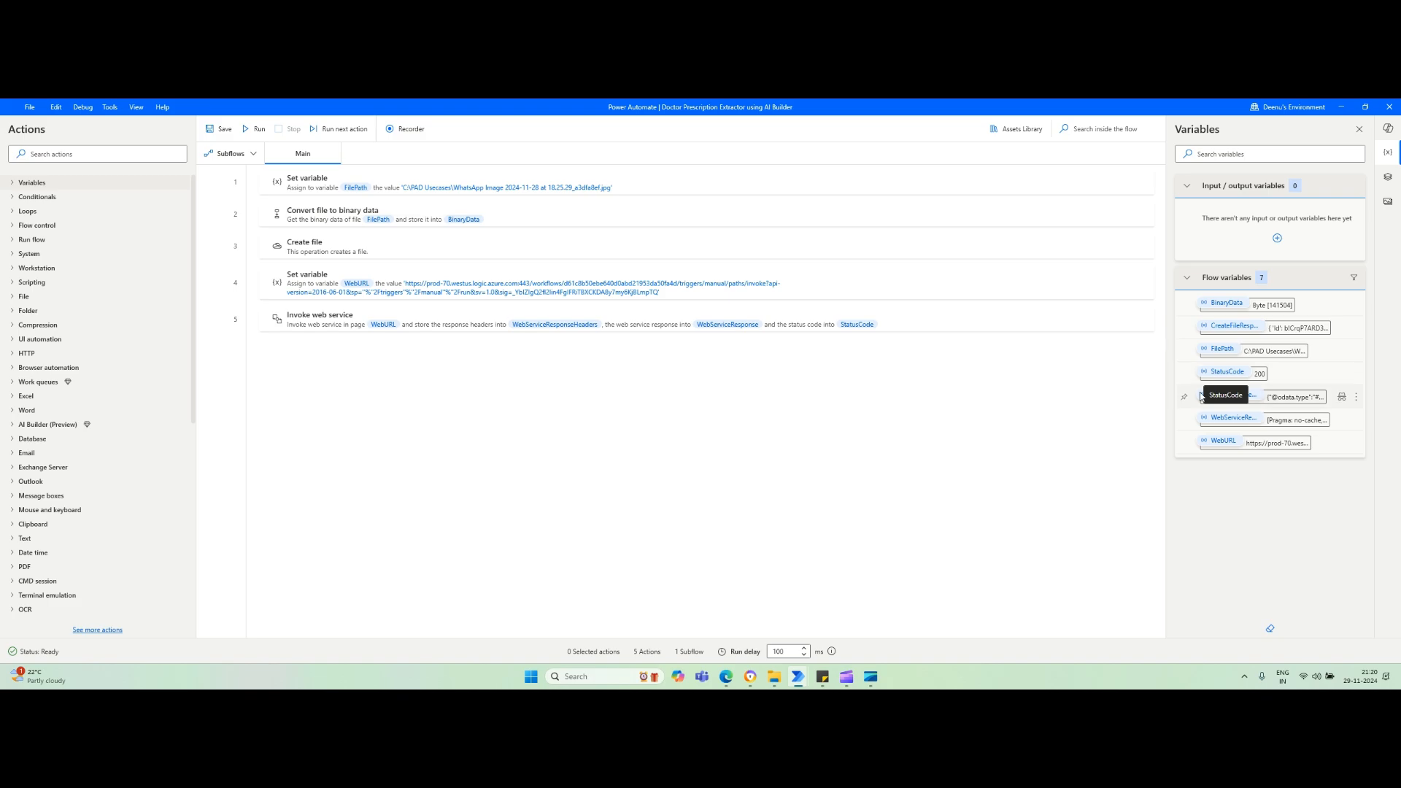
{"action": "double_click", "coordinate": [1232, 395]}
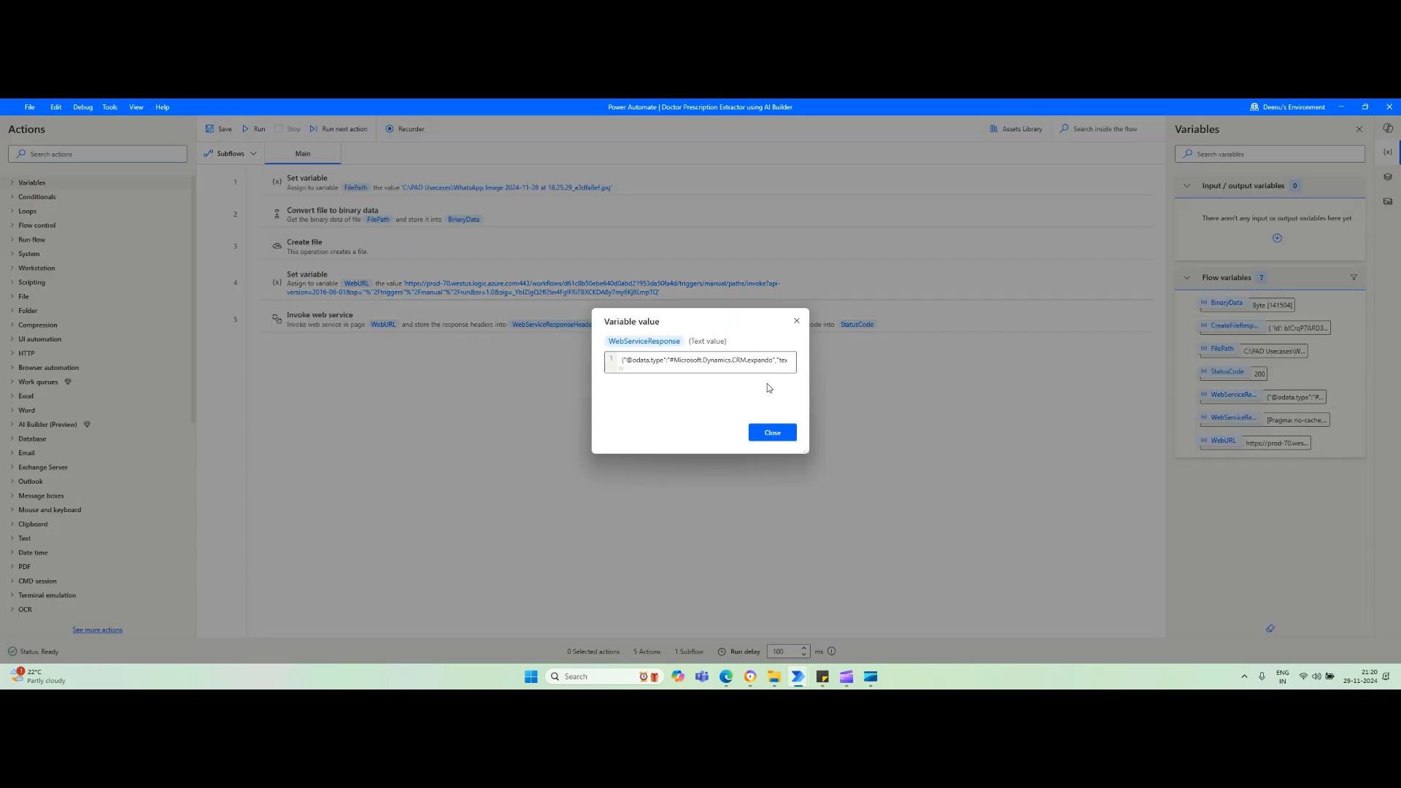
{"action": "left_click_drag", "start_coordinate": [808, 375], "coordinate": [1138, 375]}
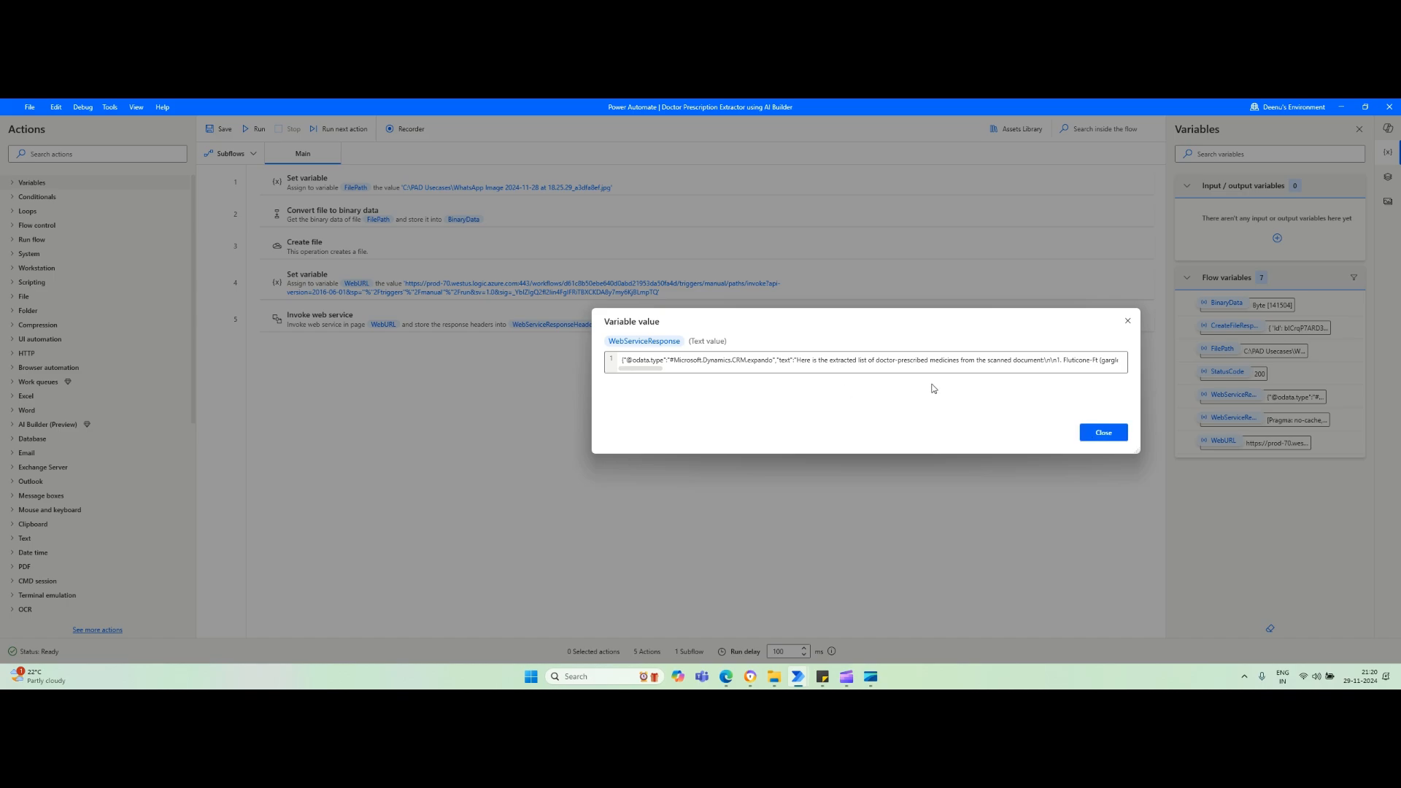
{"action": "left_click", "coordinate": [1094, 432]}
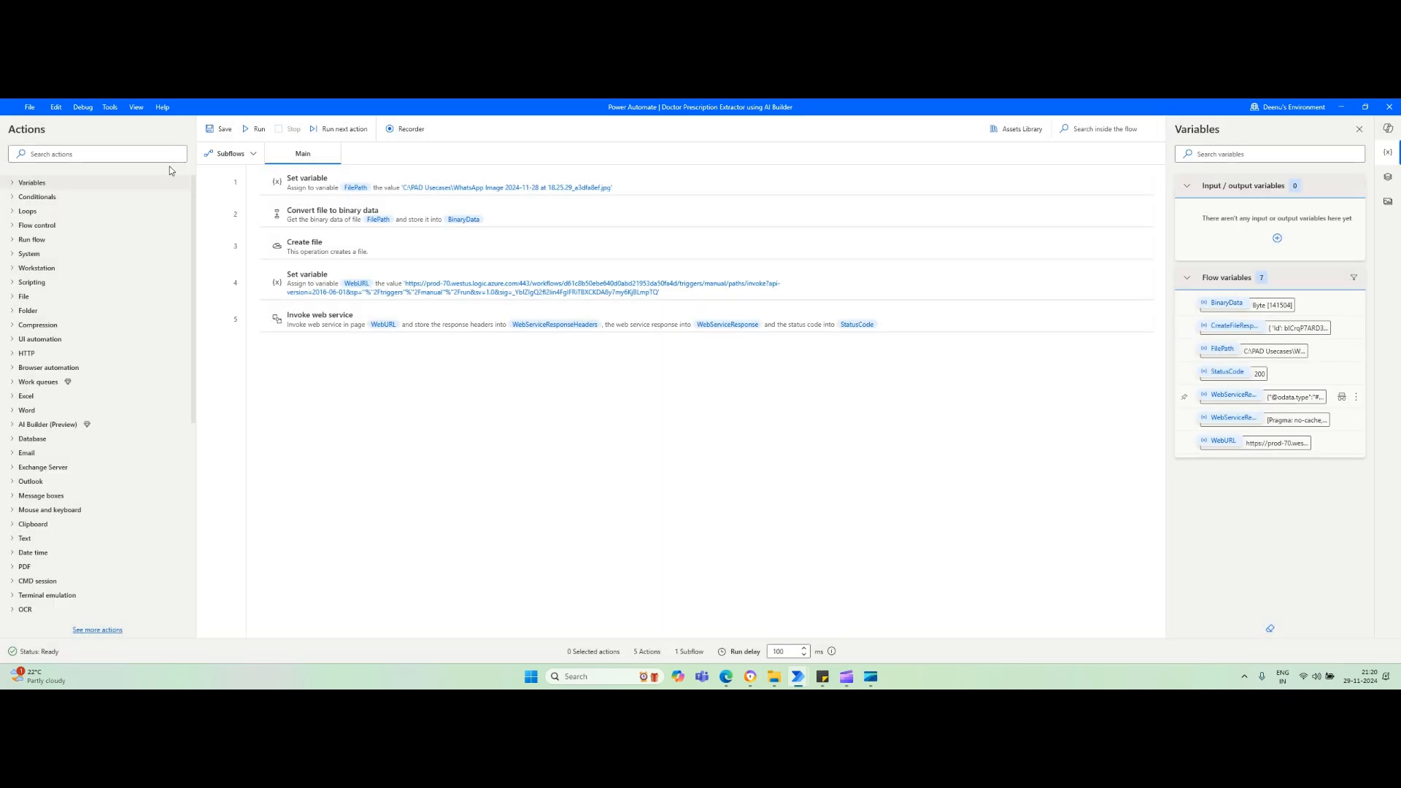
- Add a Convert JSON to custom object action after Invoke web service, using WebServiceResponse as its JSON input
{"action": "left_click", "coordinate": [116, 154]}
{"action": "type", "text": "custom"}
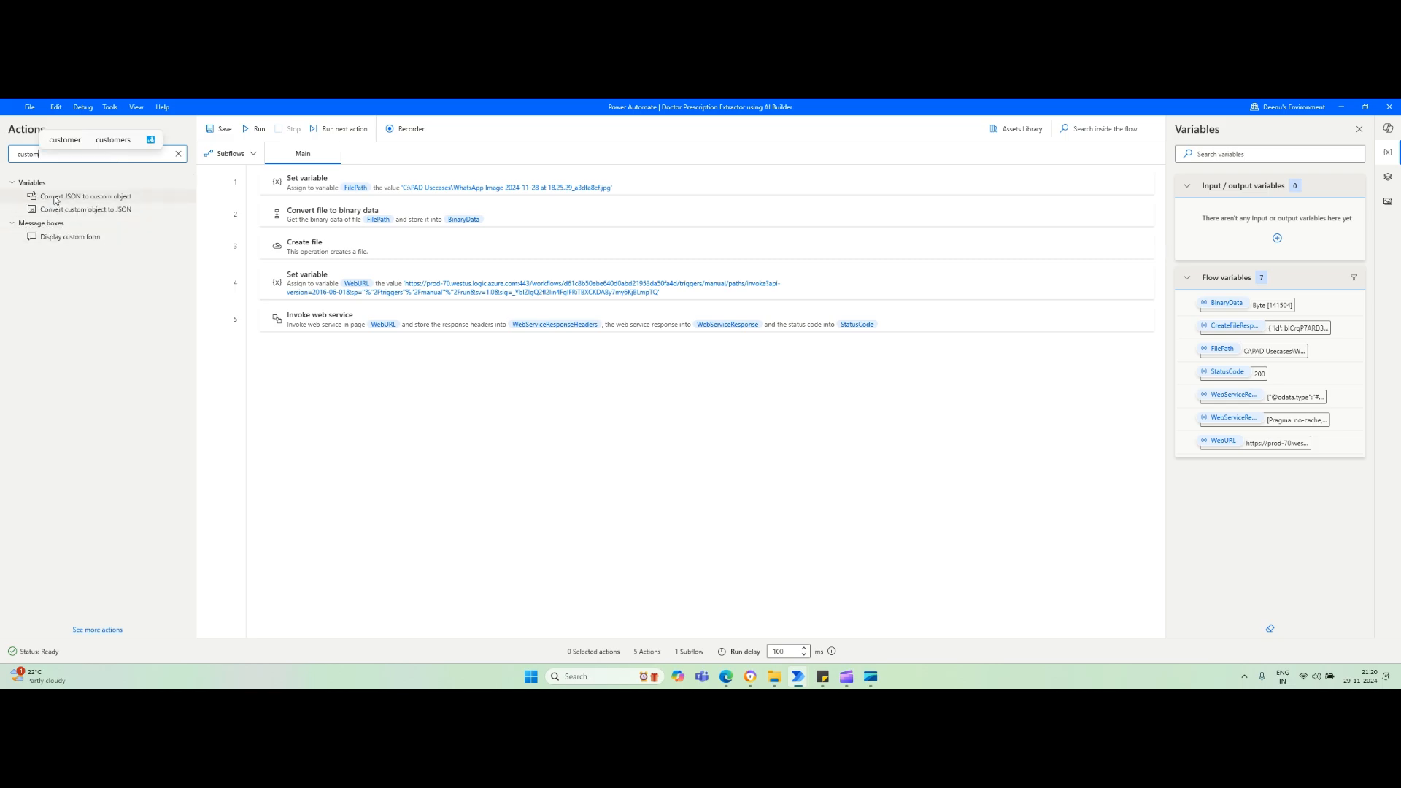
{"action": "left_click_drag", "start_coordinate": [59, 197], "coordinate": [787, 407]}
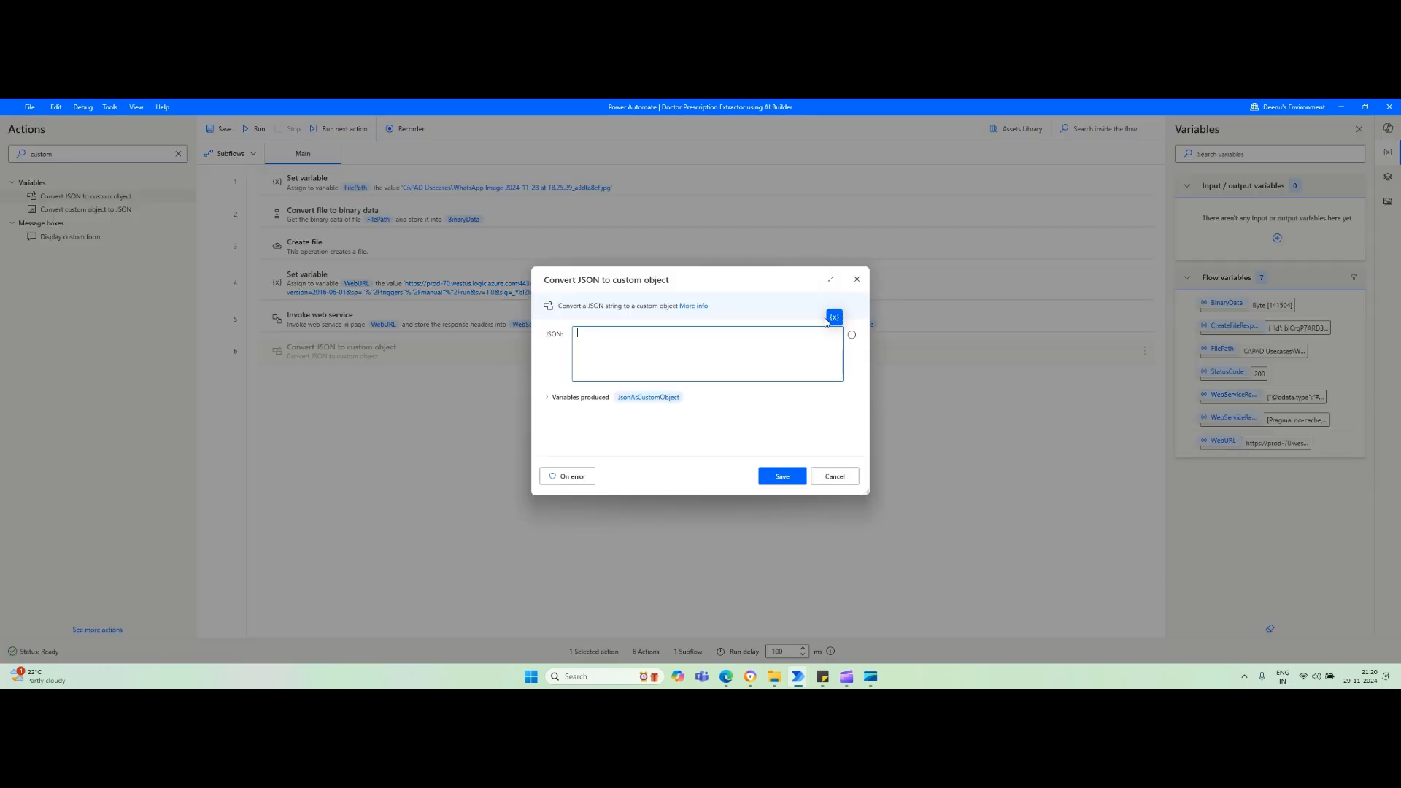
{"action": "left_click", "coordinate": [833, 317]}
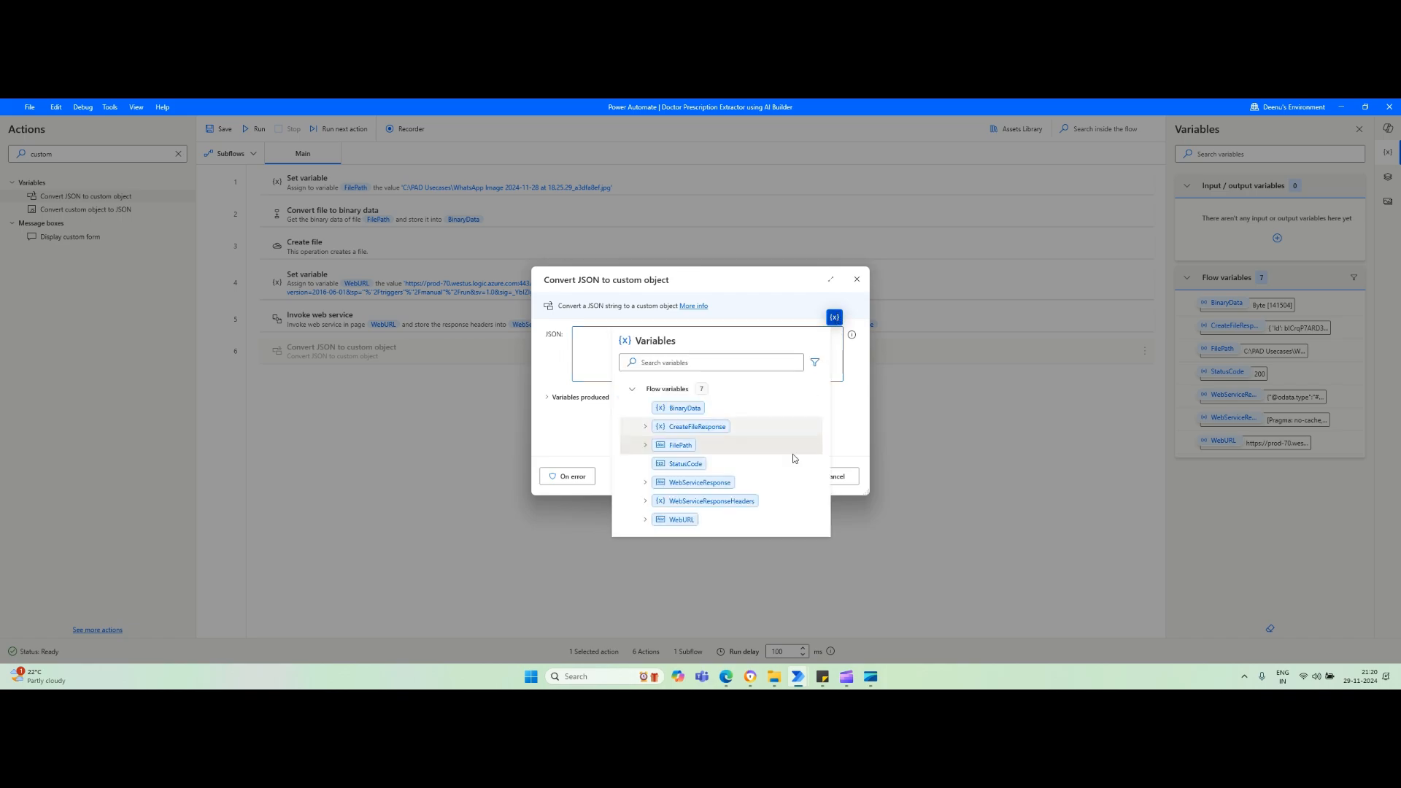
{"action": "left_click", "coordinate": [645, 483]}
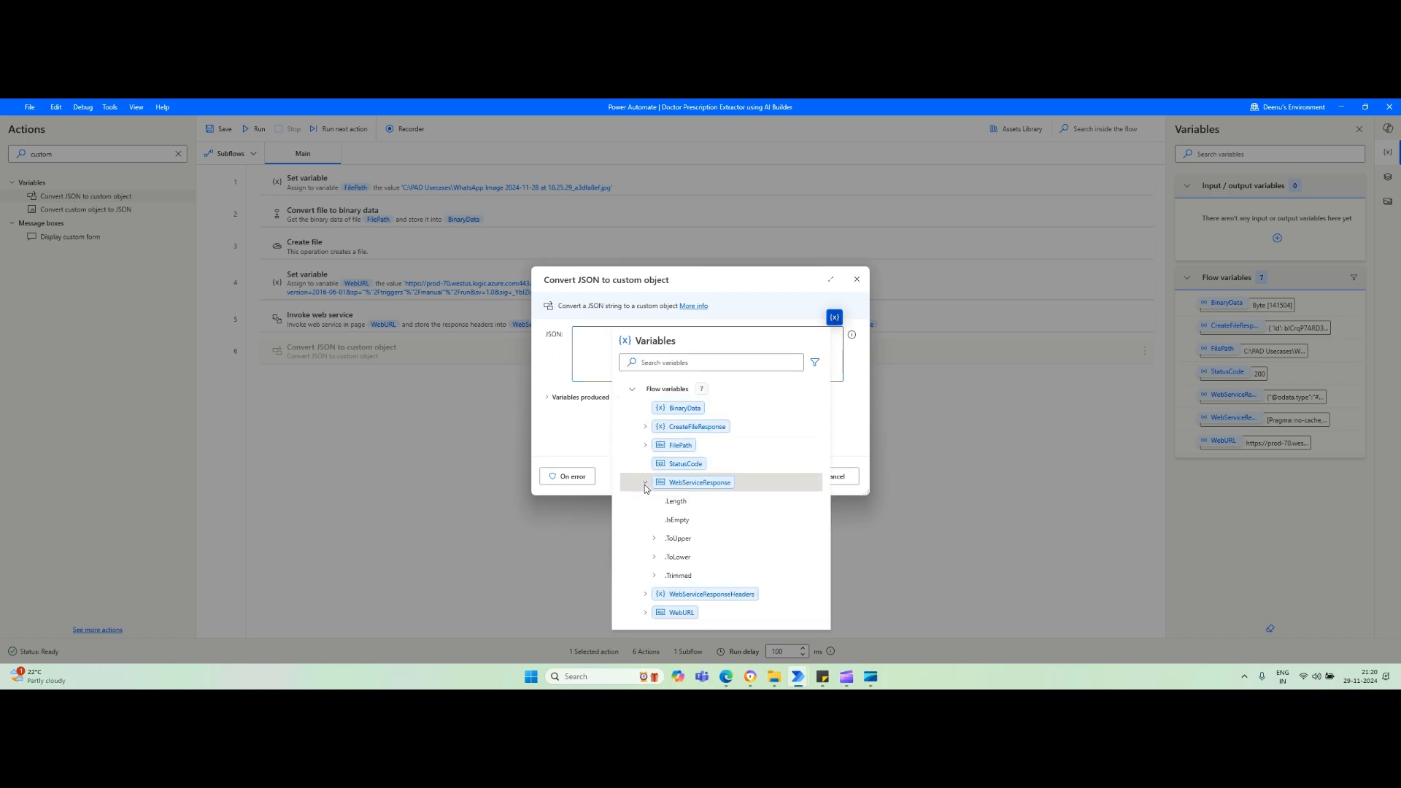
{"action": "left_click", "coordinate": [694, 485]}
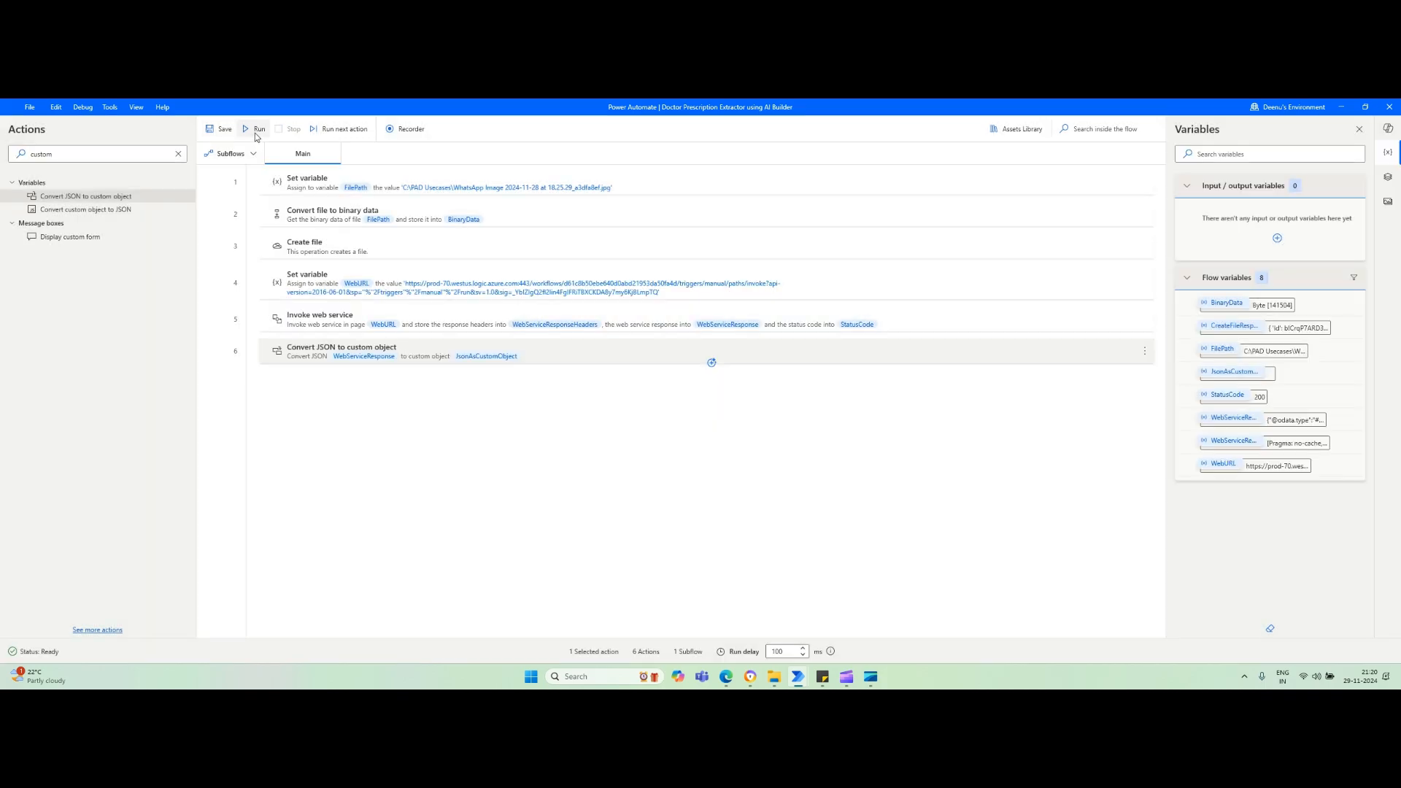
- Run the desktop flow and view the JsonAsCustomObject variable's value in an enlarged window
{"action": "left_click", "coordinate": [257, 129]}
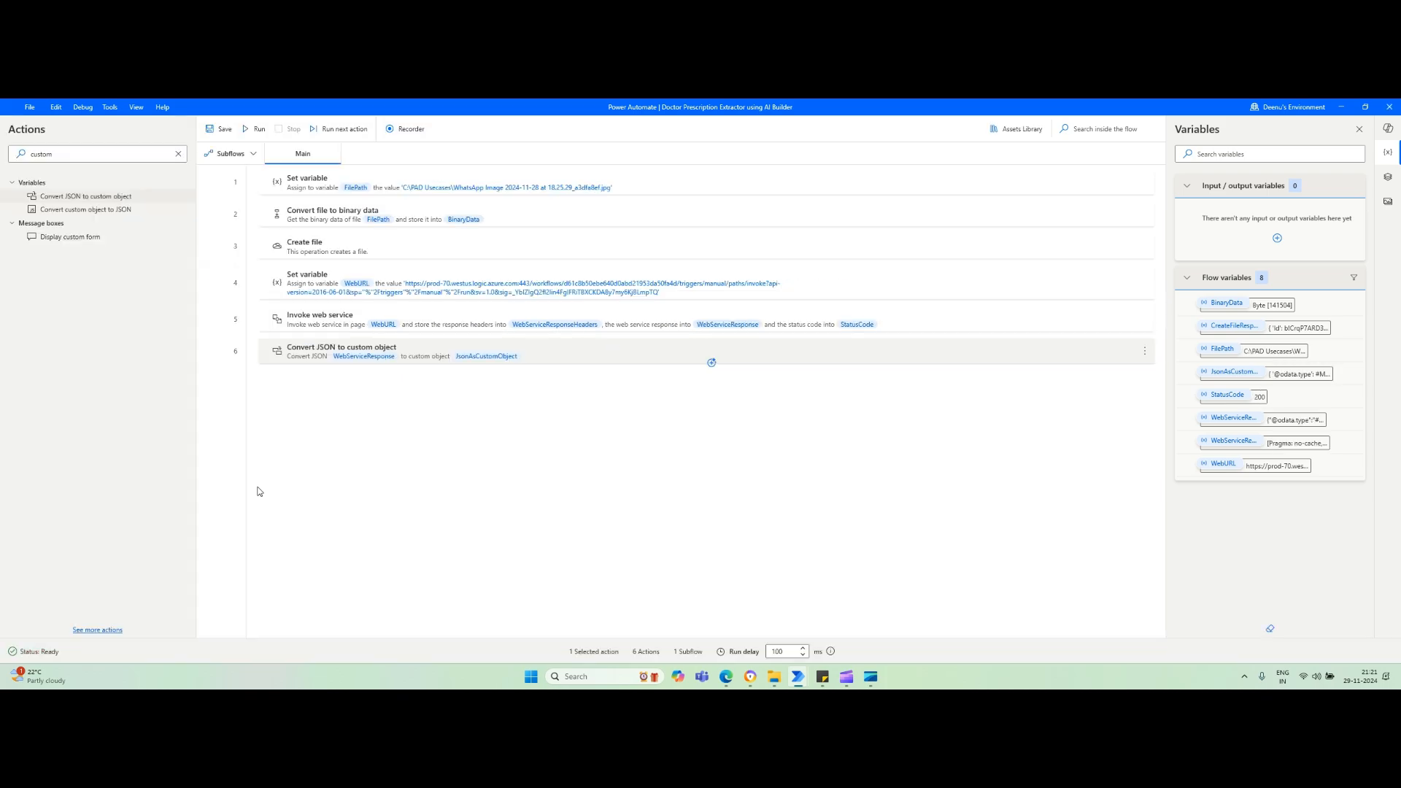
{"action": "double_click", "coordinate": [1230, 373]}
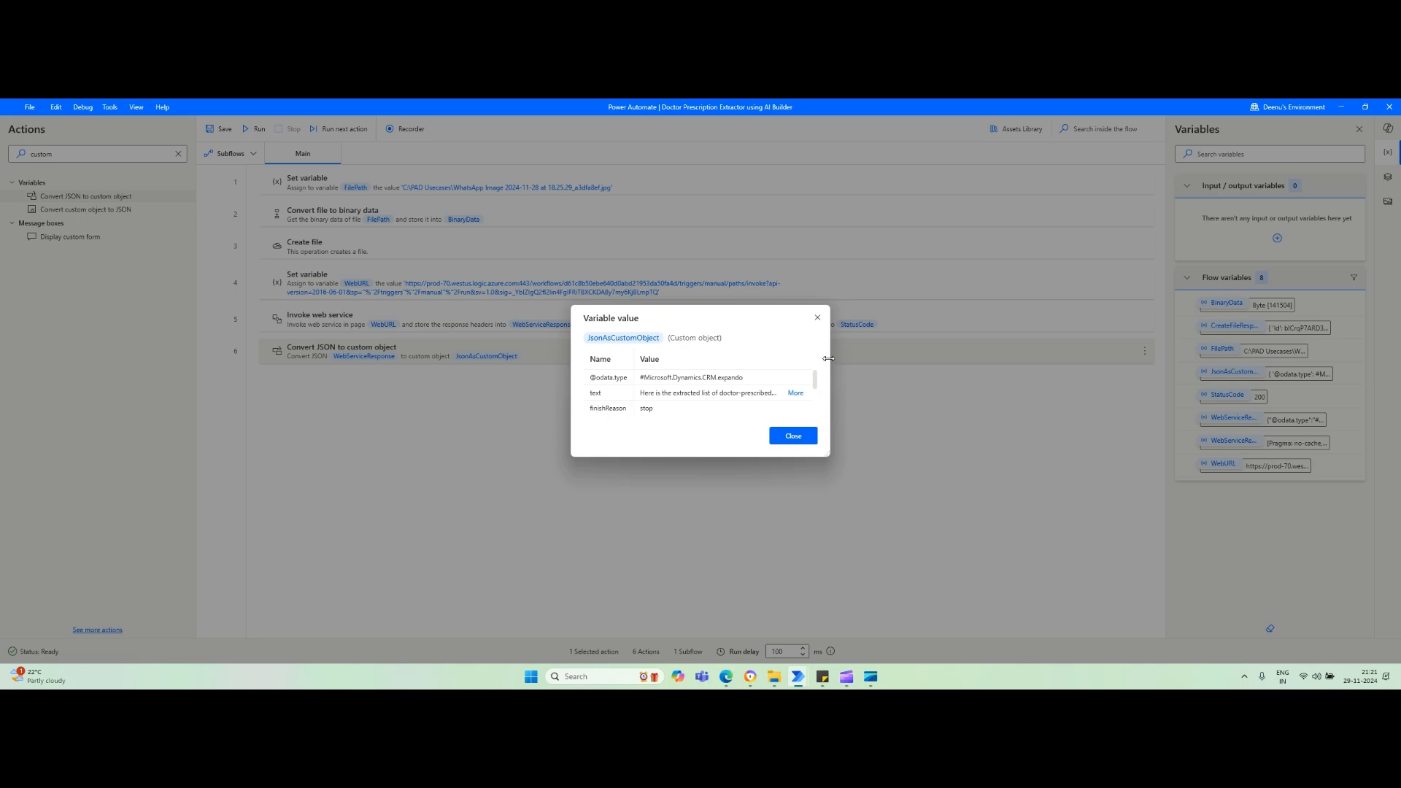
{"action": "left_click_drag", "start_coordinate": [829, 366], "coordinate": [1204, 374]}
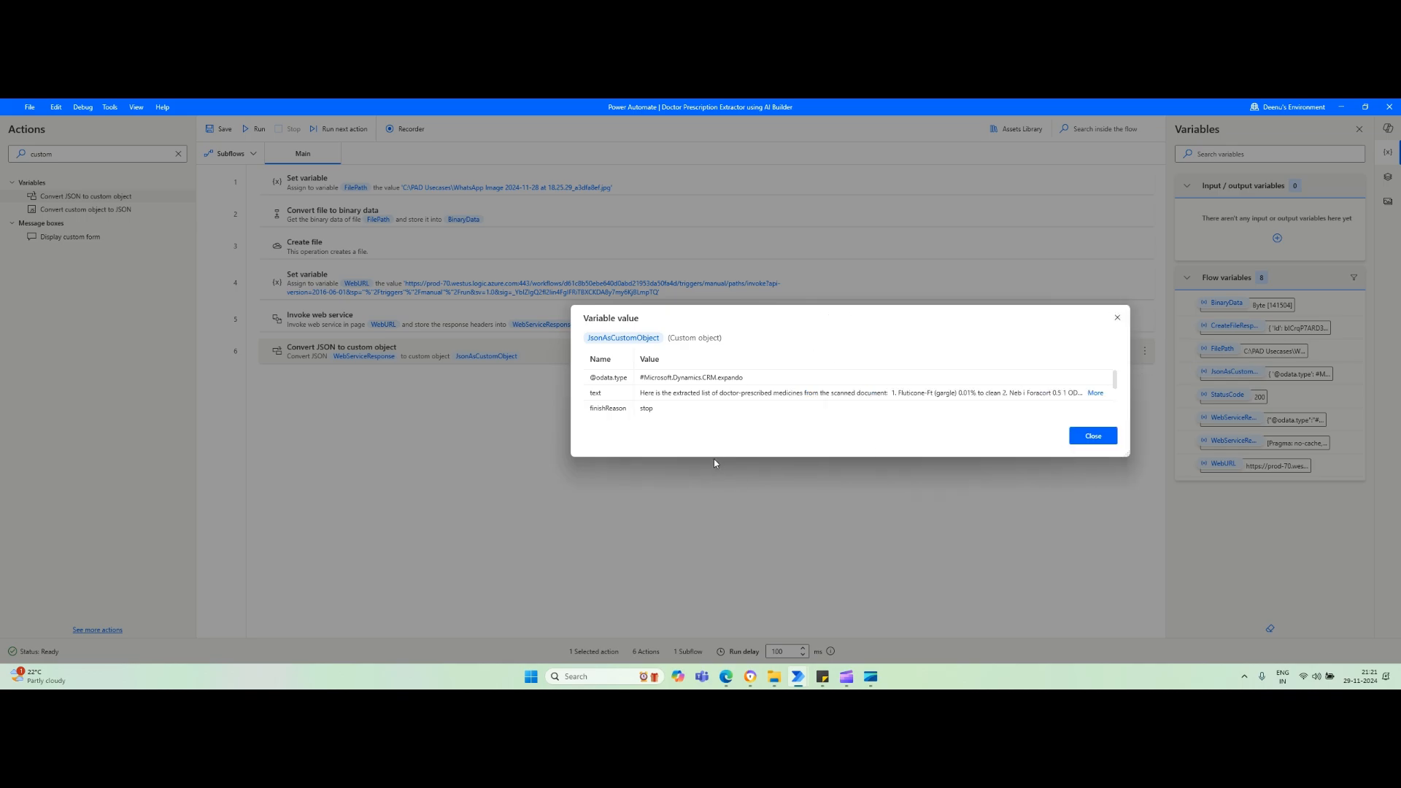
{"action": "left_click_drag", "start_coordinate": [713, 457], "coordinate": [716, 609]}
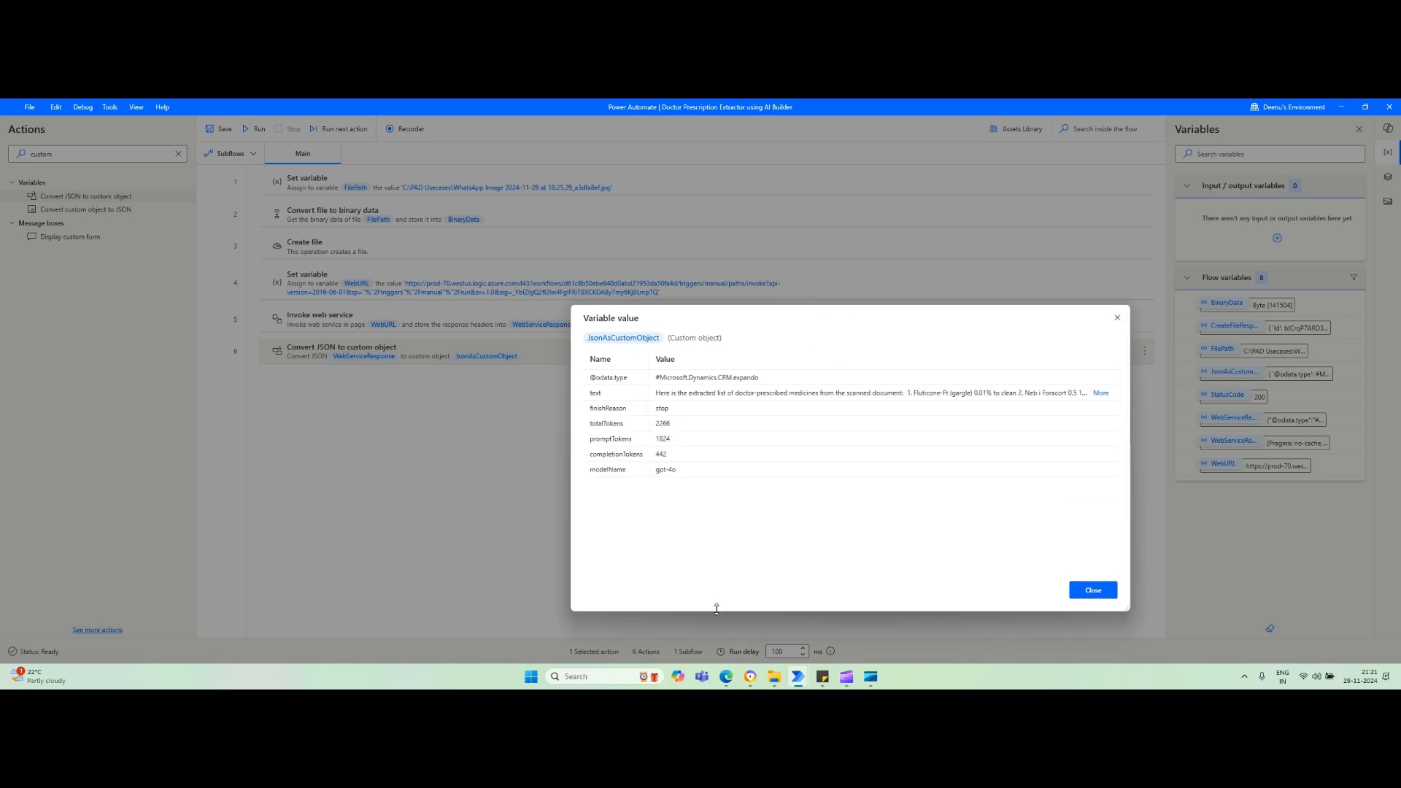
- Examine the full text property of JsonAsCustomObject, covering the extracted medicines, their verification, the discrepancies and the entries flagged for manual intervention
{"action": "left_click", "coordinate": [1100, 394]}
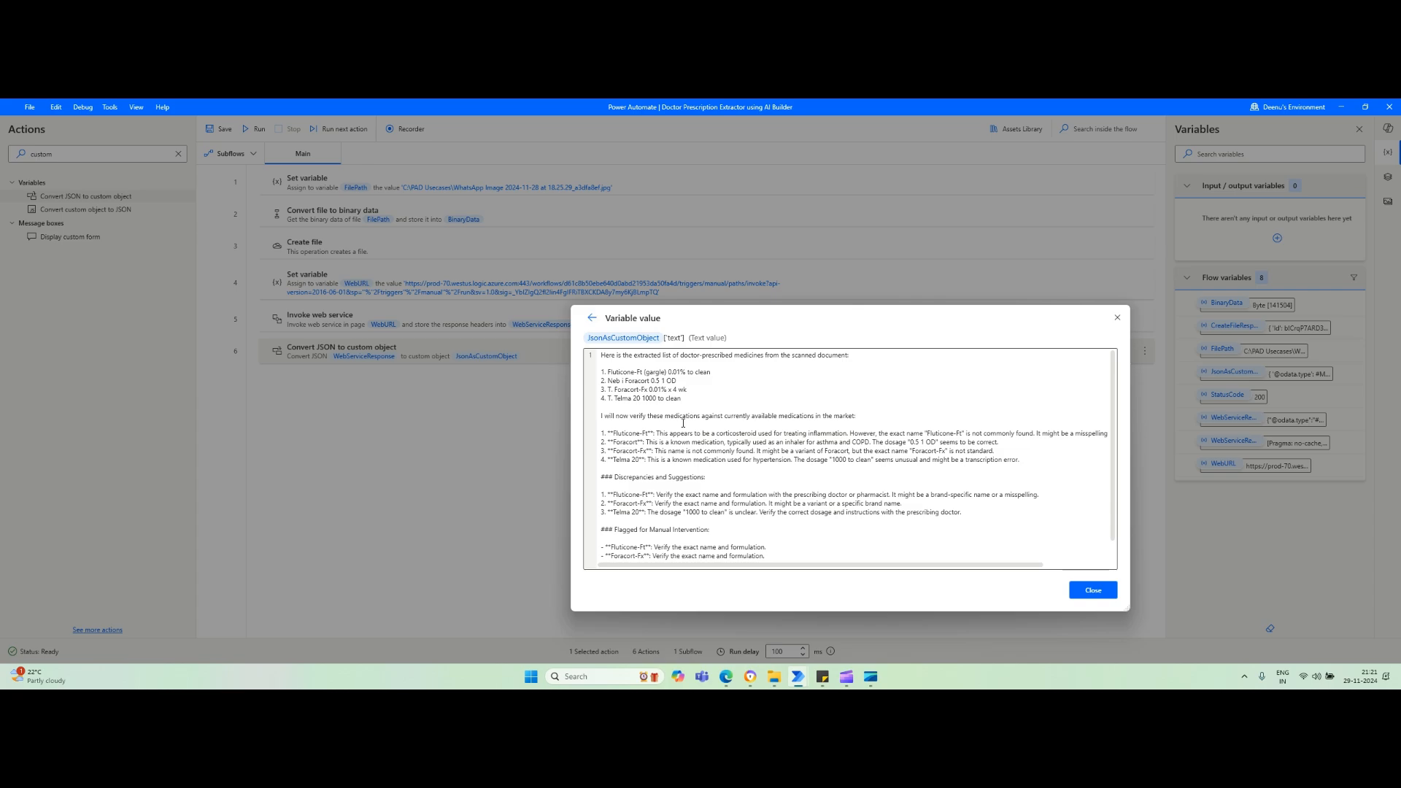
{"action": "scroll", "coordinate": [736, 462], "scroll_direction": "down", "scroll_amount": 1}
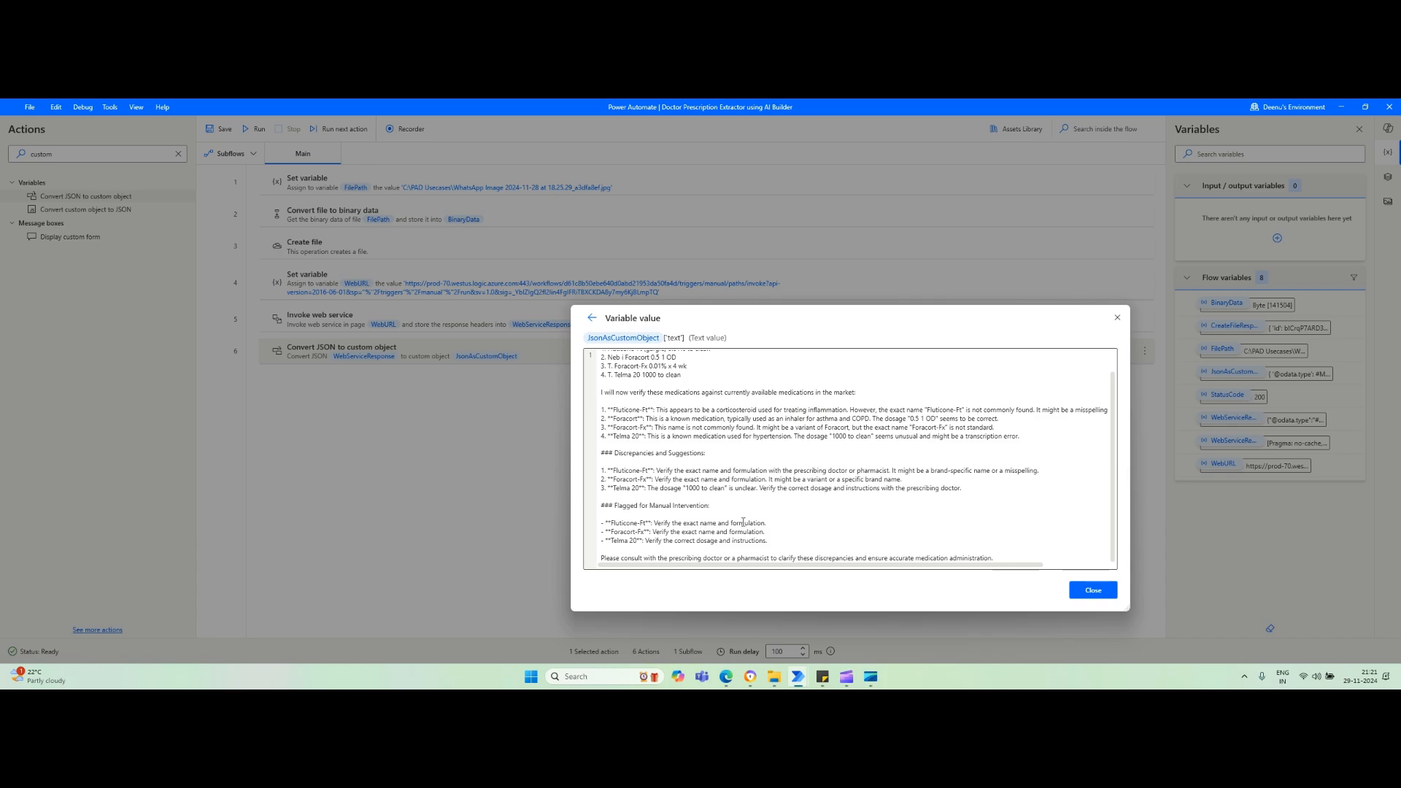
{"action": "scroll", "coordinate": [743, 522], "scroll_direction": "up", "scroll_amount": 1}
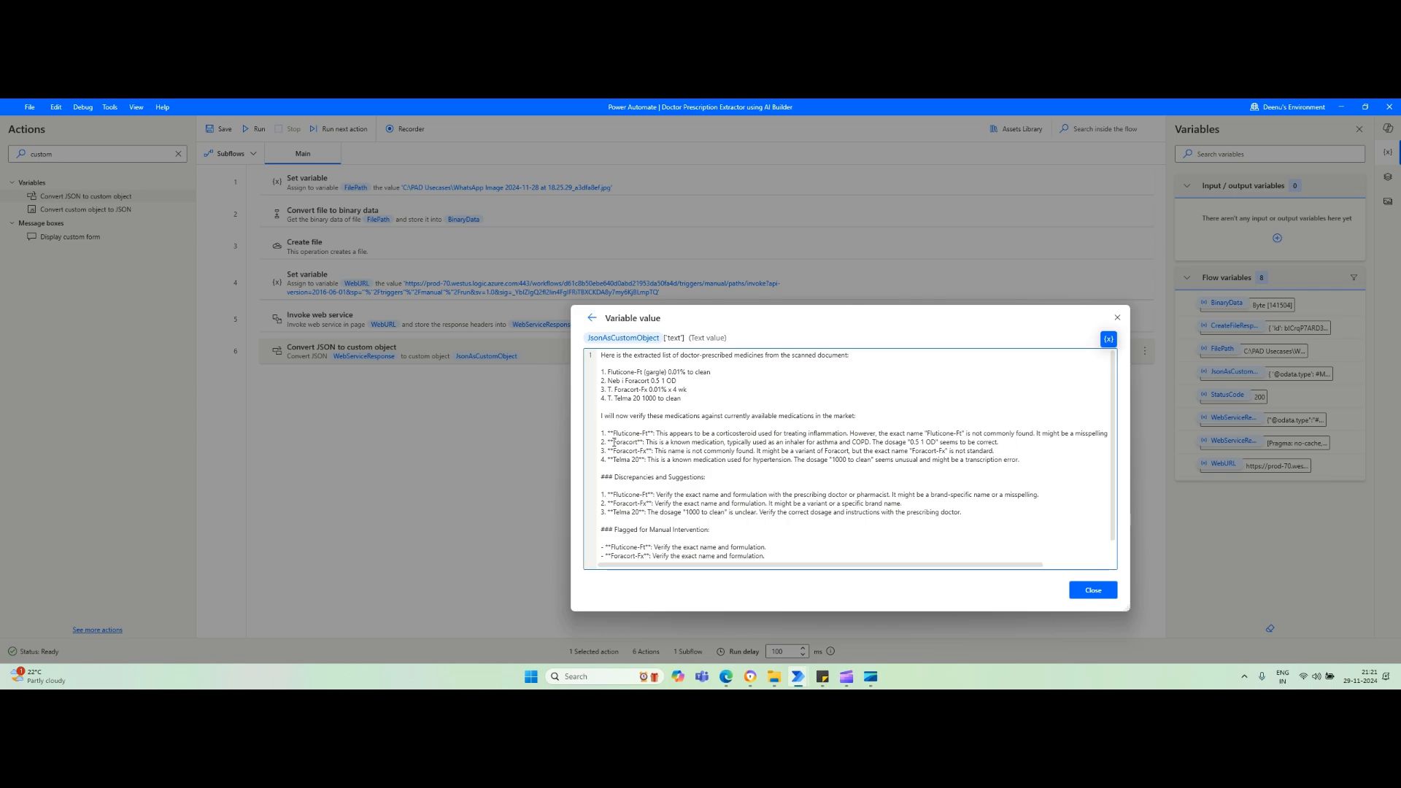
{"action": "left_click_drag", "start_coordinate": [613, 443], "coordinate": [666, 443]}
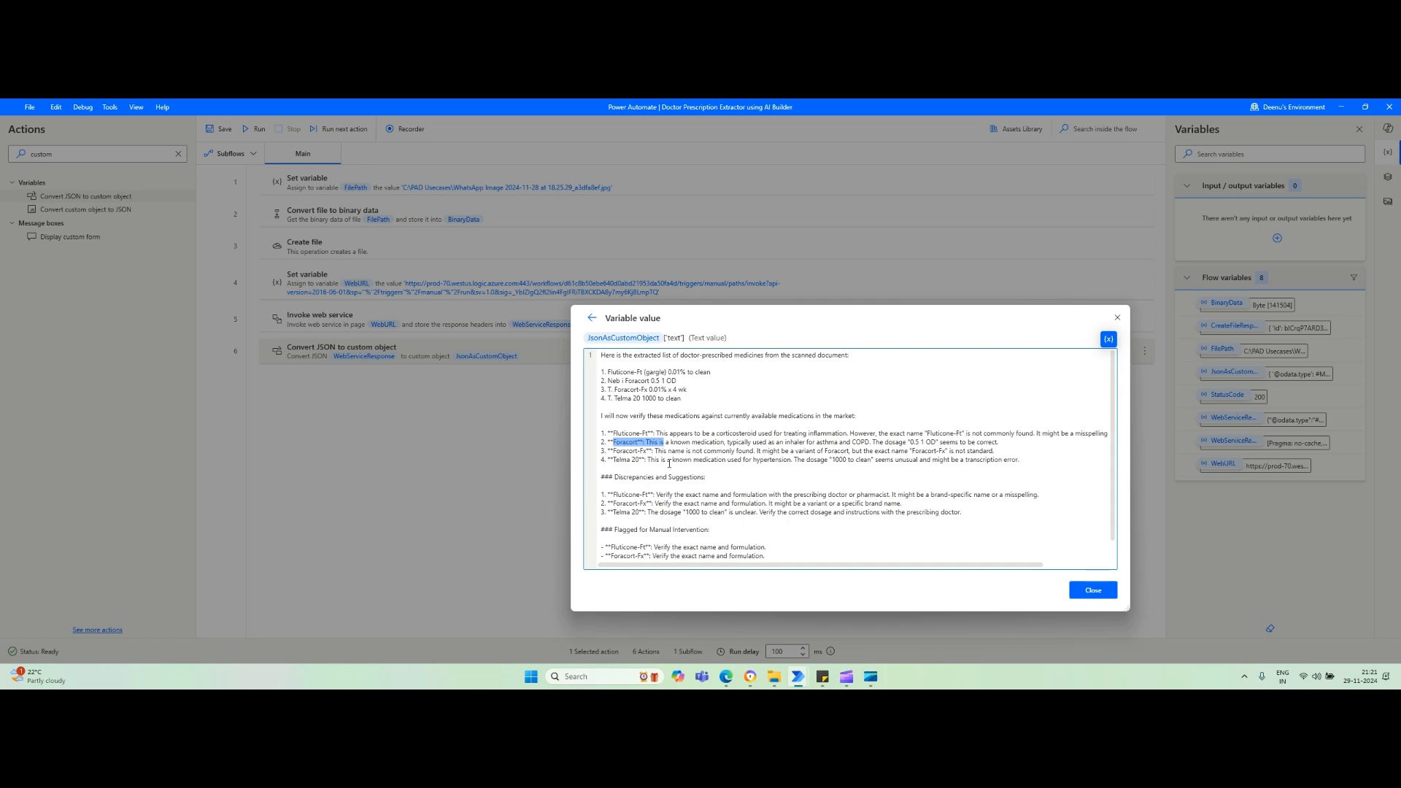
{"action": "scroll", "coordinate": [669, 463], "scroll_direction": "down", "scroll_amount": 1}
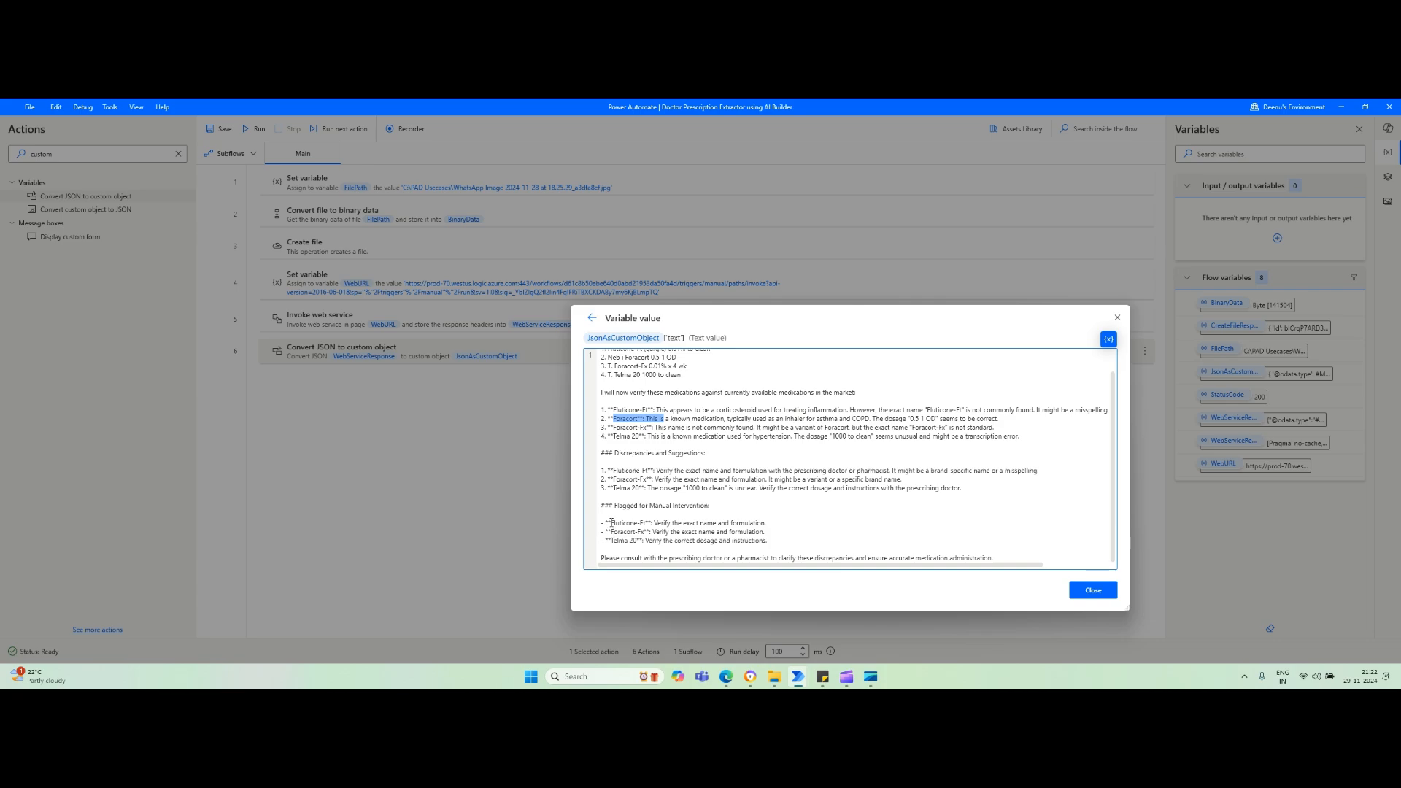
{"action": "left_click_drag", "start_coordinate": [611, 522], "coordinate": [751, 522]}
{"action": "left_click", "coordinate": [657, 529]}
{"action": "left_click_drag", "start_coordinate": [610, 532], "coordinate": [643, 533]}
{"action": "scroll", "coordinate": [651, 495], "scroll_direction": "up", "scroll_amount": 1}
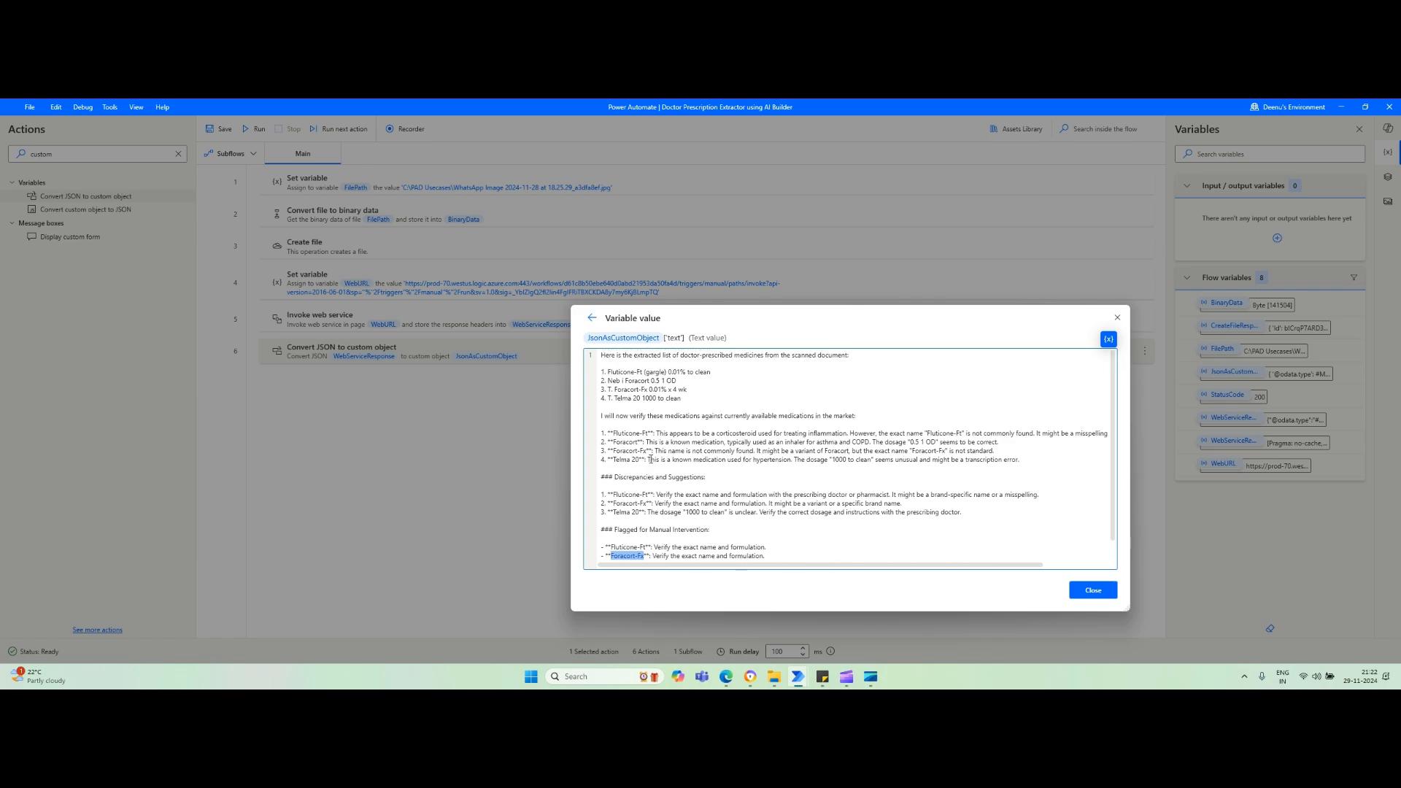
{"action": "scroll", "coordinate": [781, 531], "scroll_direction": "down", "scroll_amount": 1}
{"action": "scroll", "coordinate": [780, 531], "scroll_direction": "up", "scroll_amount": 1}
{"action": "left_click", "coordinate": [788, 533]}
{"action": "scroll", "coordinate": [788, 533], "scroll_direction": "down", "scroll_amount": 1}
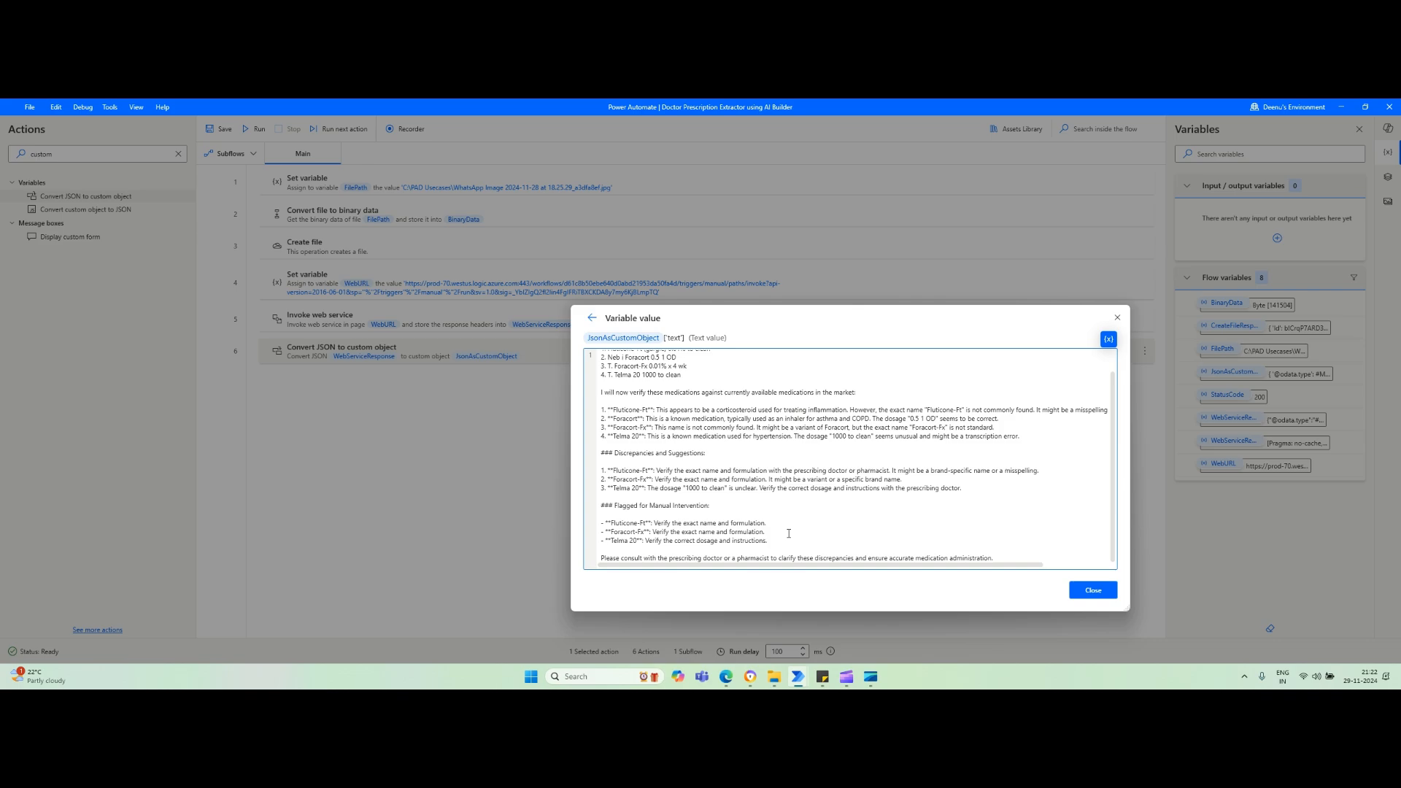
{"action": "scroll", "coordinate": [789, 533], "scroll_direction": "up", "scroll_amount": 1}
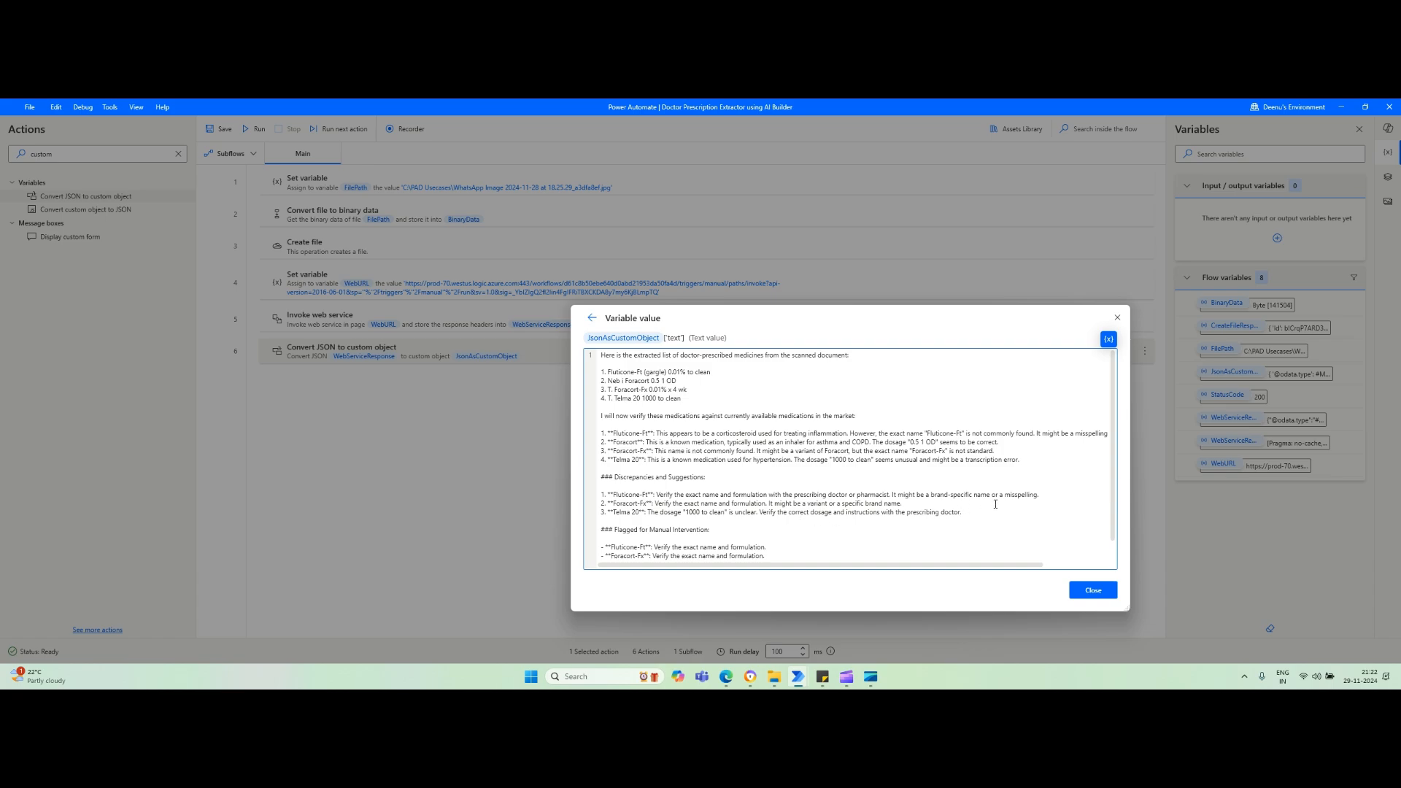
{"action": "scroll", "coordinate": [995, 504], "scroll_direction": "down", "scroll_amount": 1}
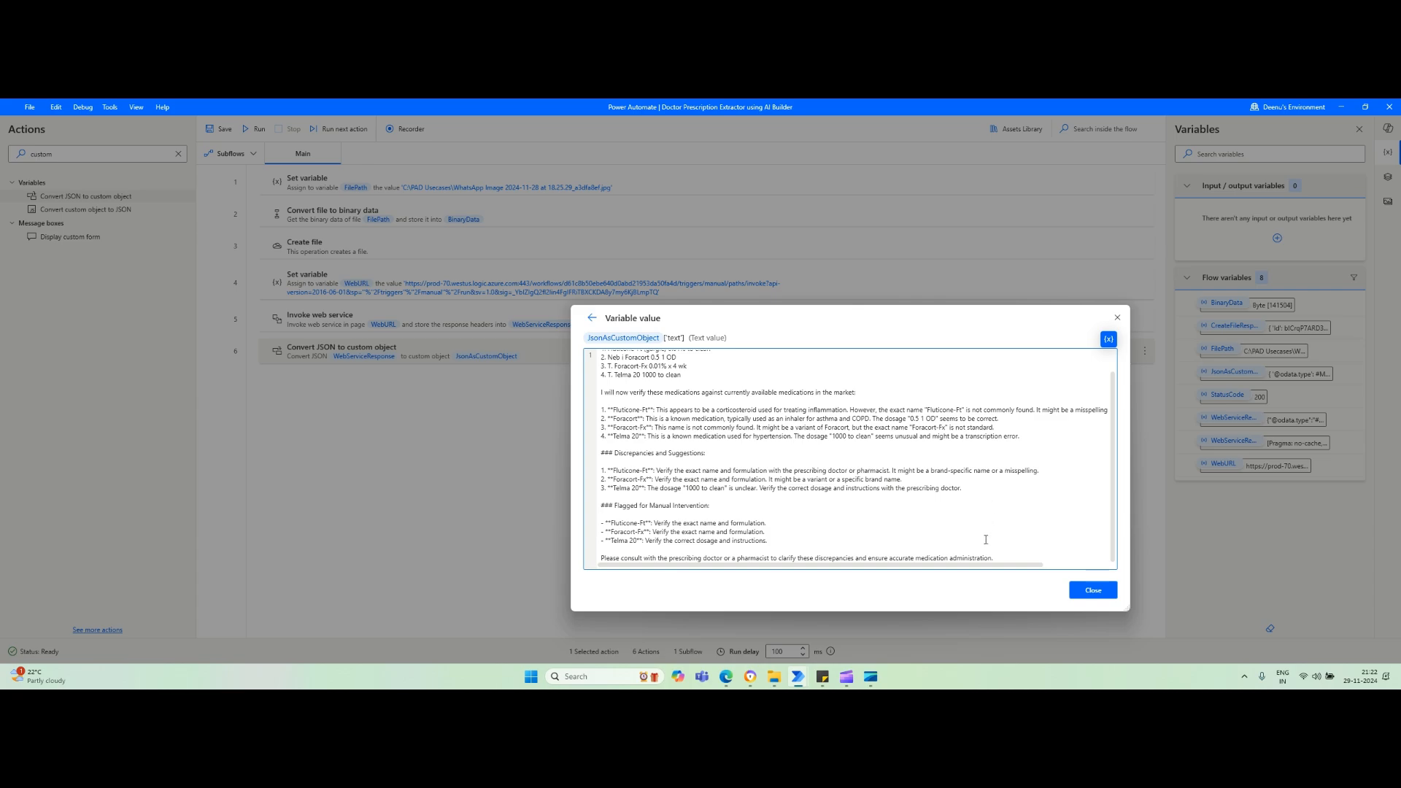